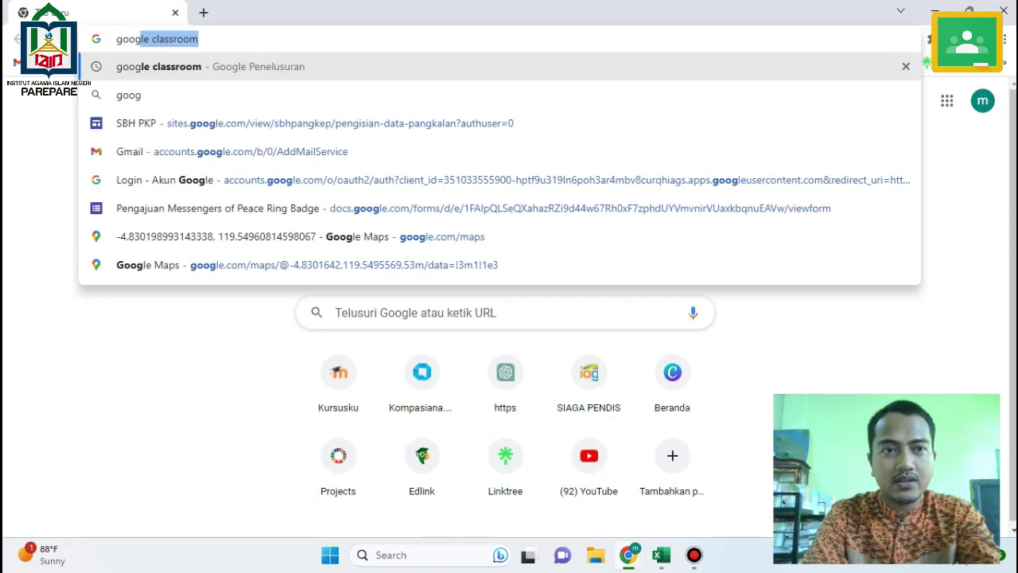
Search for google classroom, open classroom.google.com and sign in with the teaching account.
{"action": "key", "text": "Return"}
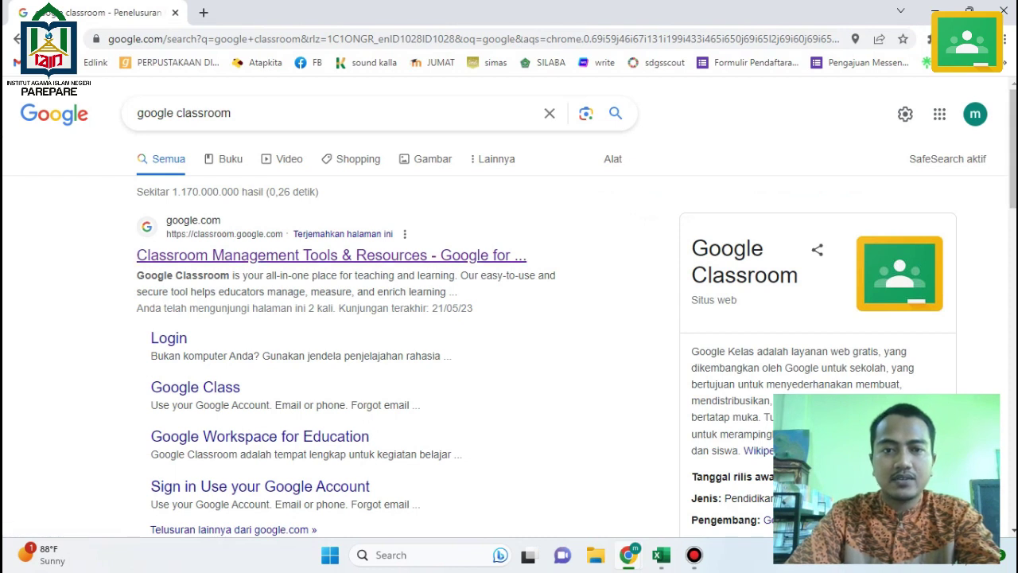
{"action": "left_click", "coordinate": [331, 255]}
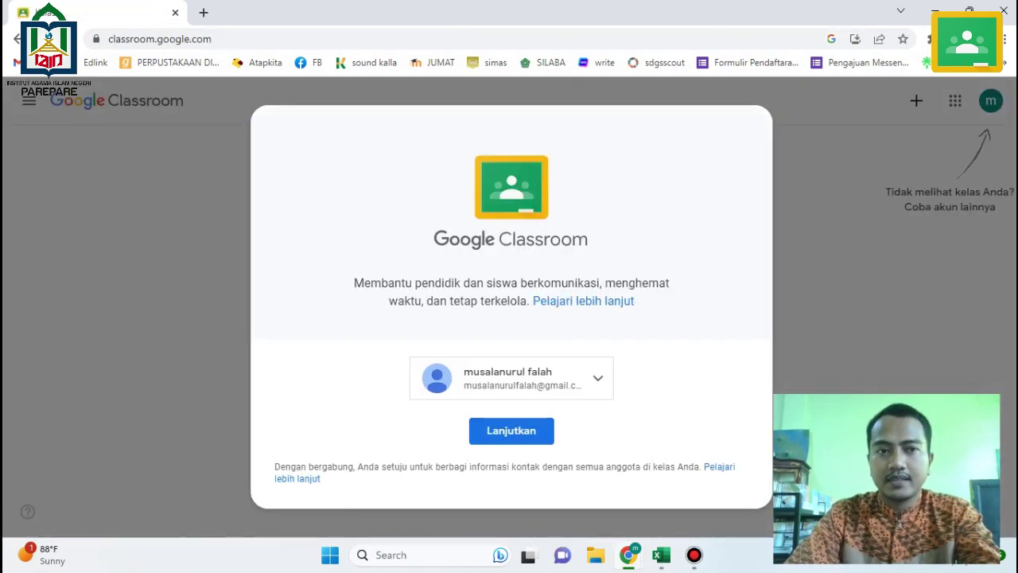
{"action": "left_click", "coordinate": [549, 379]}
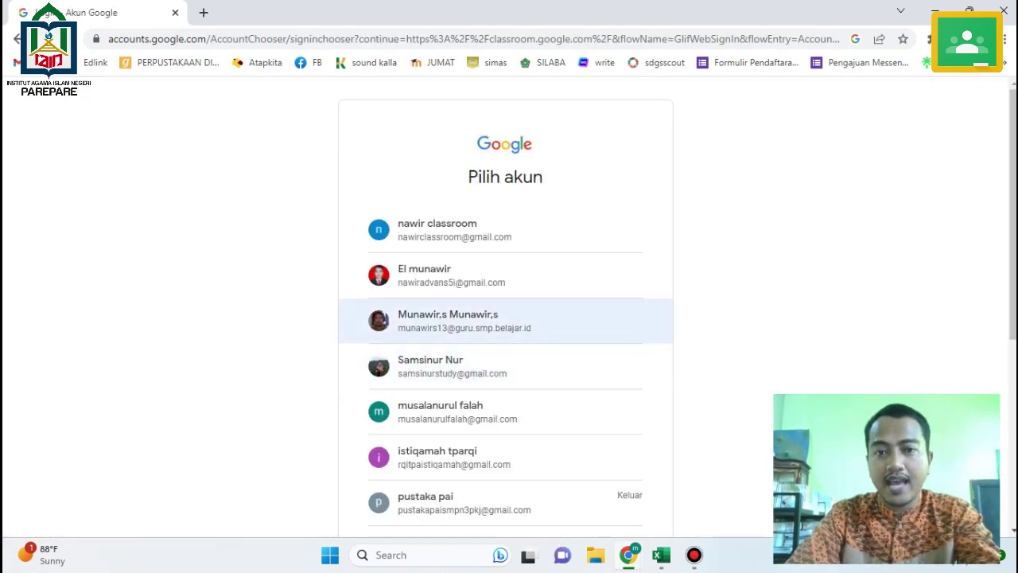
{"action": "left_click", "coordinate": [464, 321]}
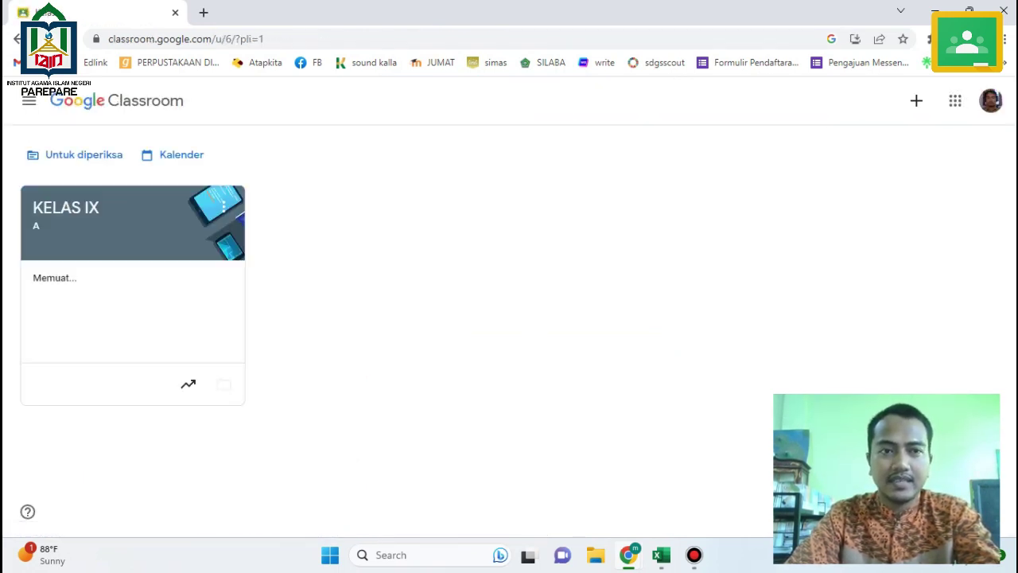
Archive the old KELAS IX class from its card's options menu.
{"action": "left_click", "coordinate": [223, 205]}
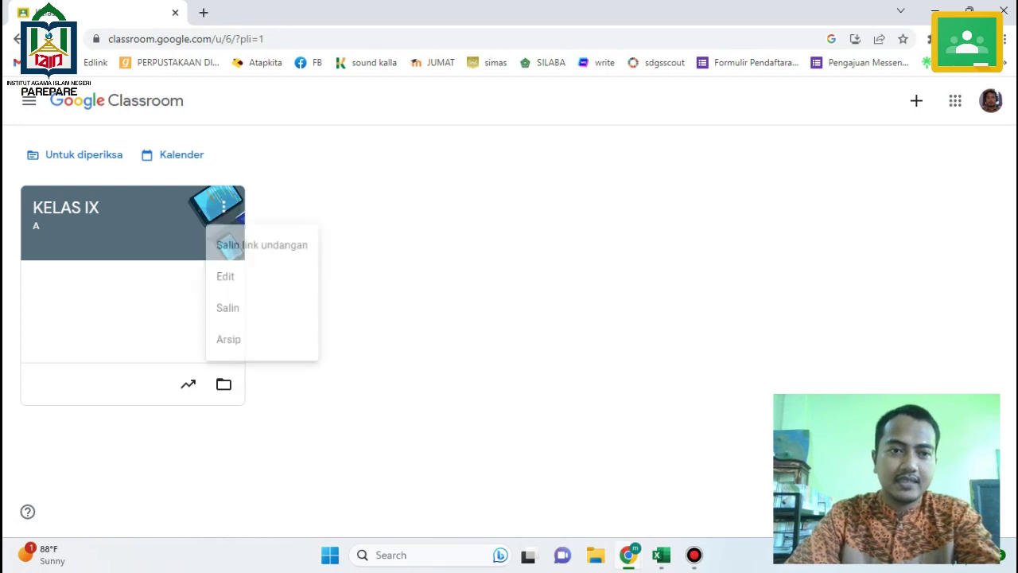
{"action": "left_click", "coordinate": [232, 355]}
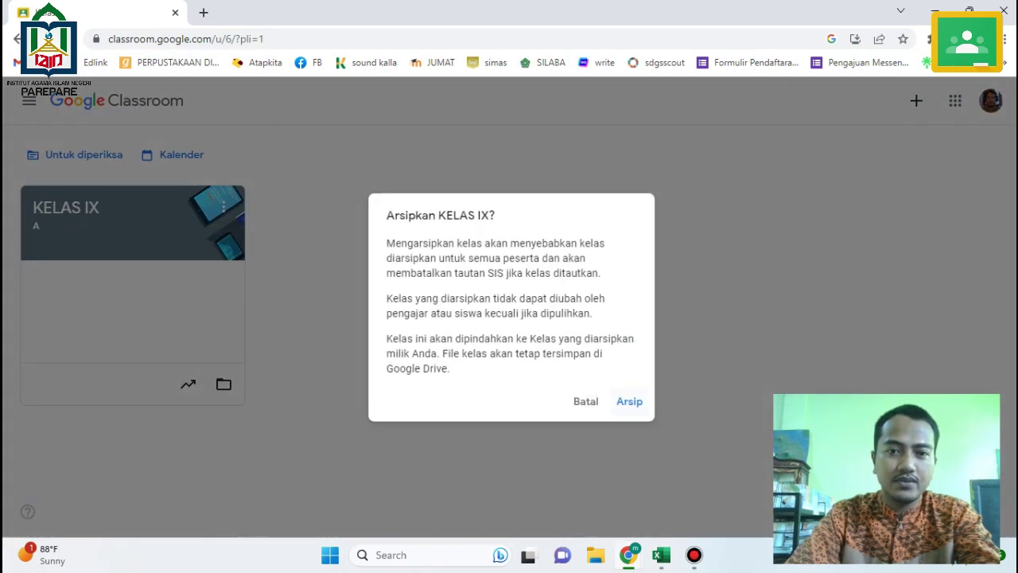
{"action": "left_click", "coordinate": [629, 401]}
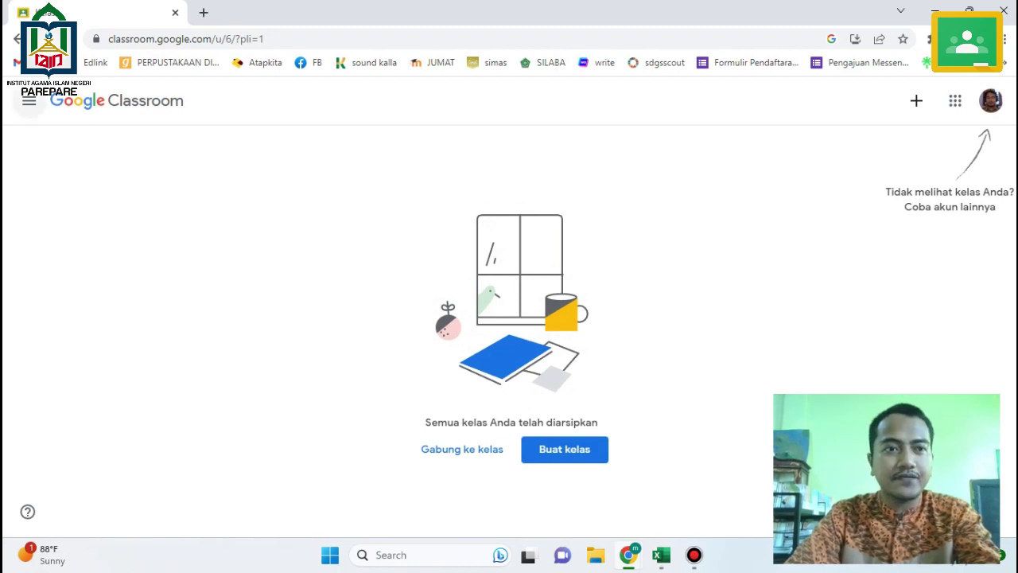
Look through the Classroom sections list, then begin creating a new class.
{"action": "left_click", "coordinate": [29, 100]}
{"action": "left_click", "coordinate": [28, 101]}
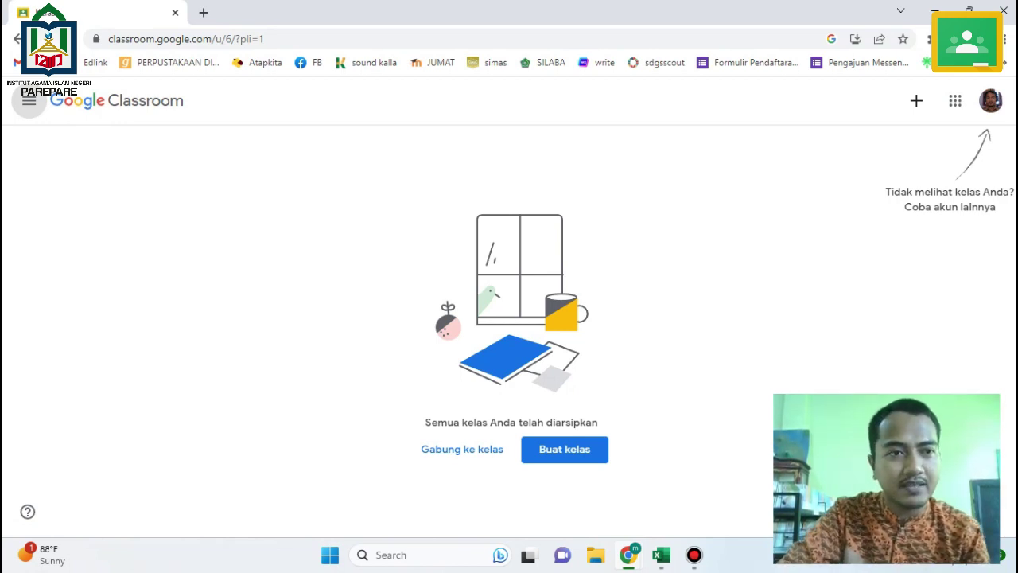
{"action": "left_click", "coordinate": [28, 100]}
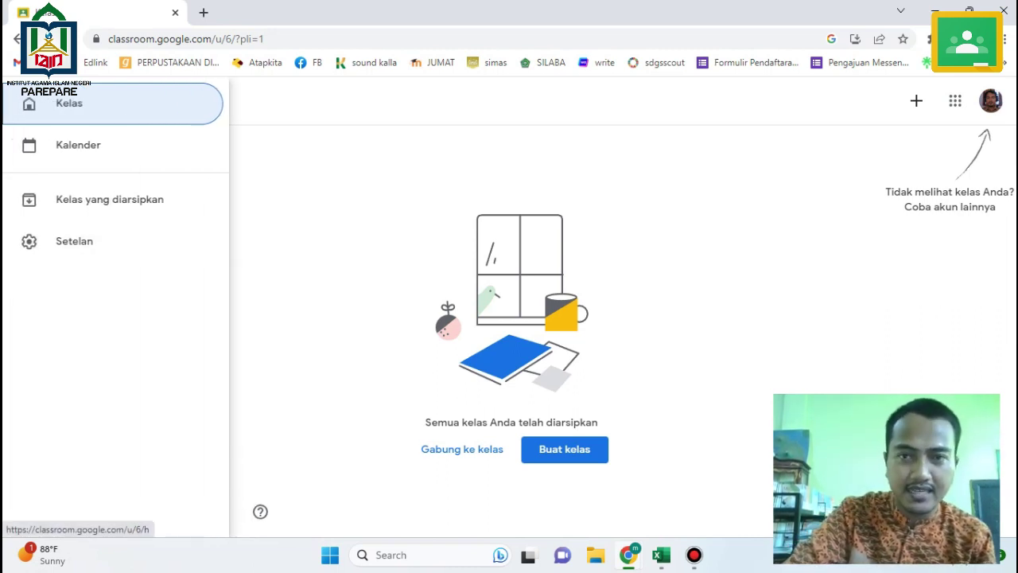
{"action": "left_click", "coordinate": [29, 100]}
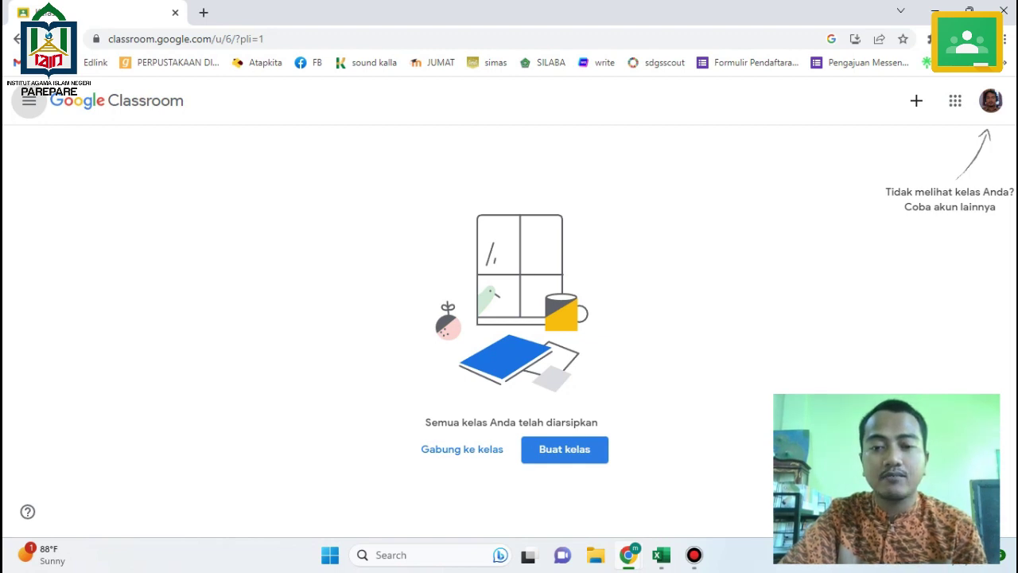
{"action": "left_click", "coordinate": [565, 449]}
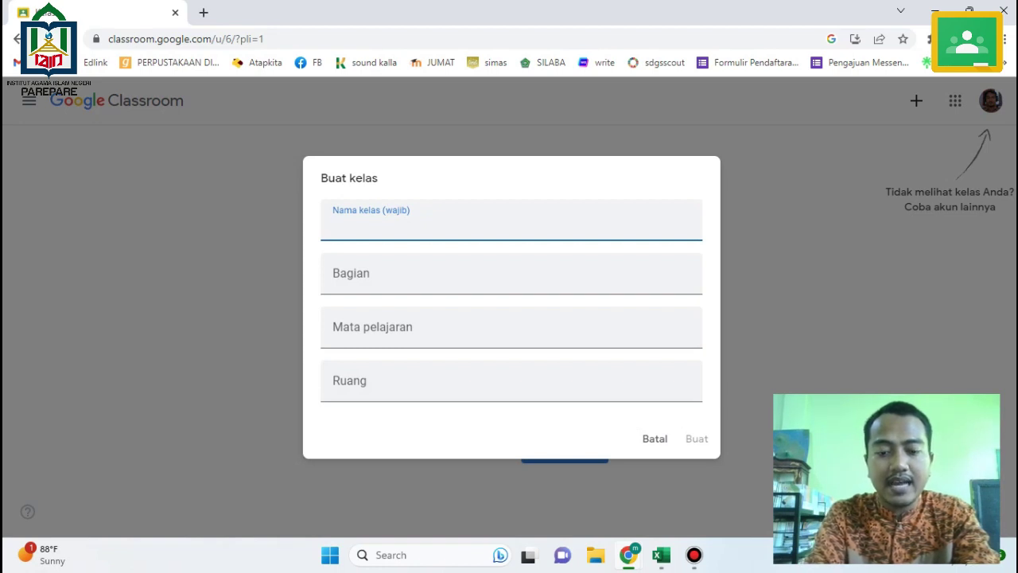
Create class 'Kelas IX', section 'A', subject 'Pendidikan Agama Islam dan Budi Pekerti', room '1'.
{"action": "type", "text": "Kela"}
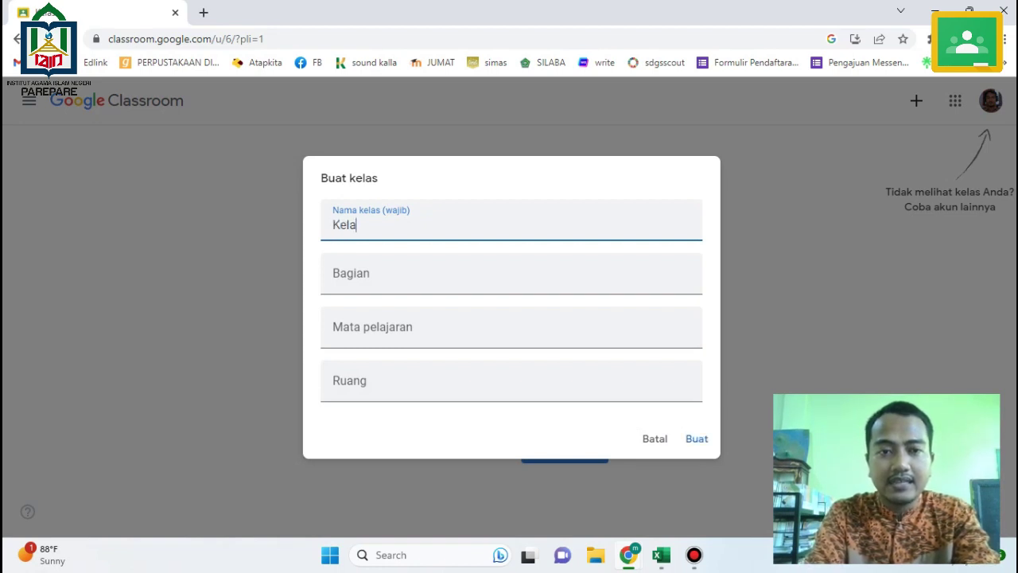
{"action": "type", "text": "s IX"}
{"action": "key", "text": "Tab"}
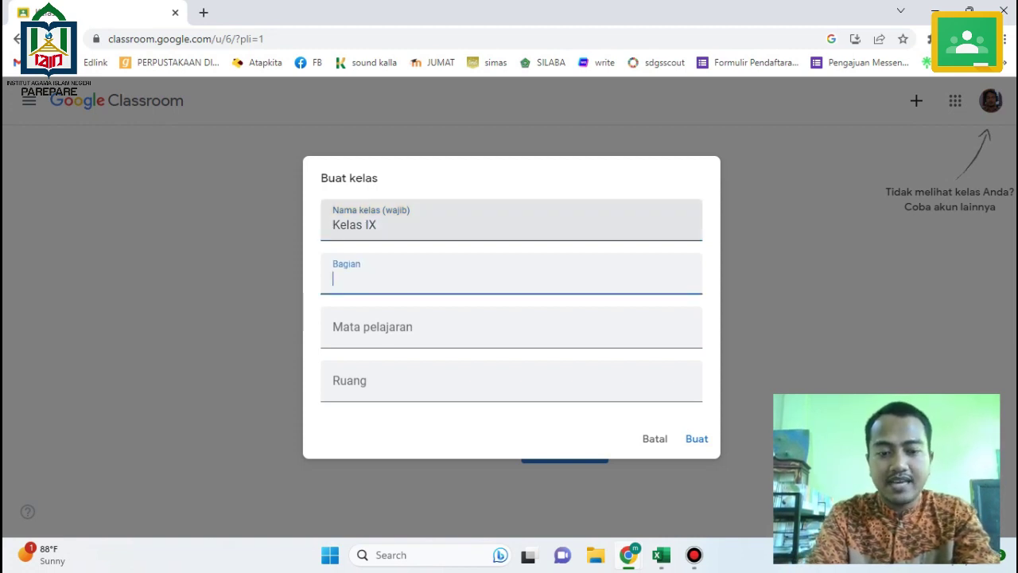
{"action": "type", "text": "A"}
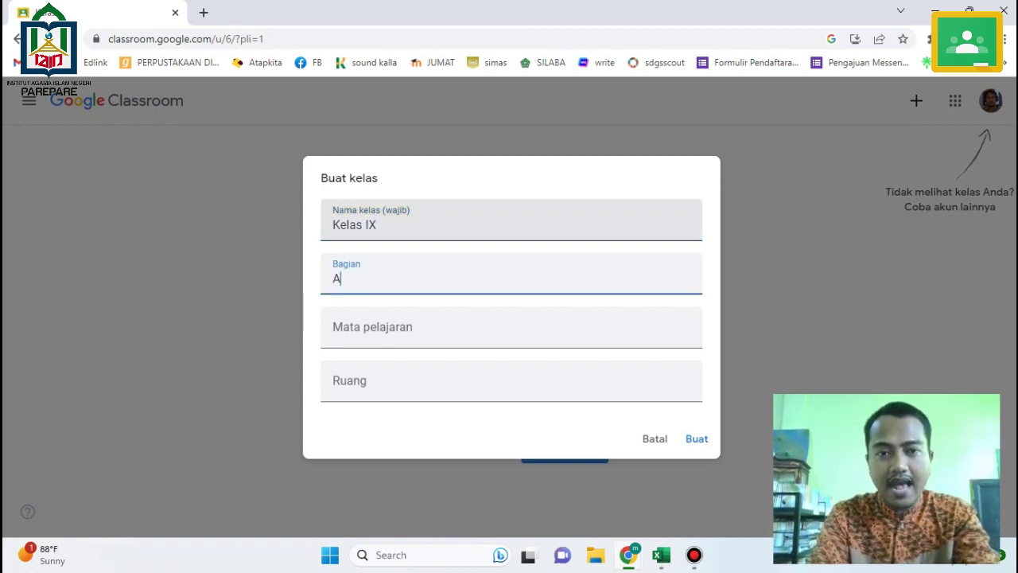
{"action": "key", "text": "Tab"}
{"action": "type", "text": "Pendidi"}
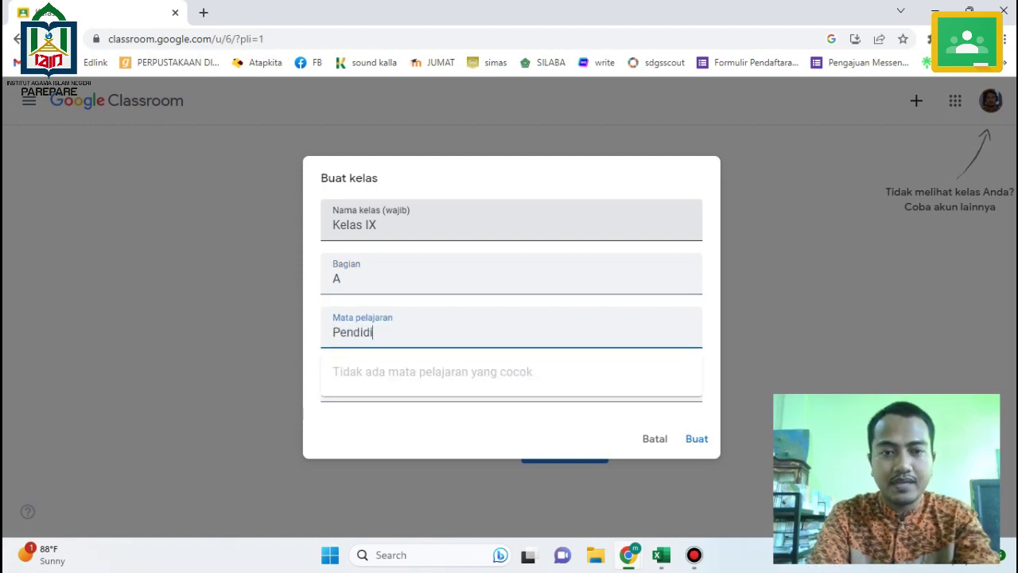
{"action": "type", "text": "kan Agama"}
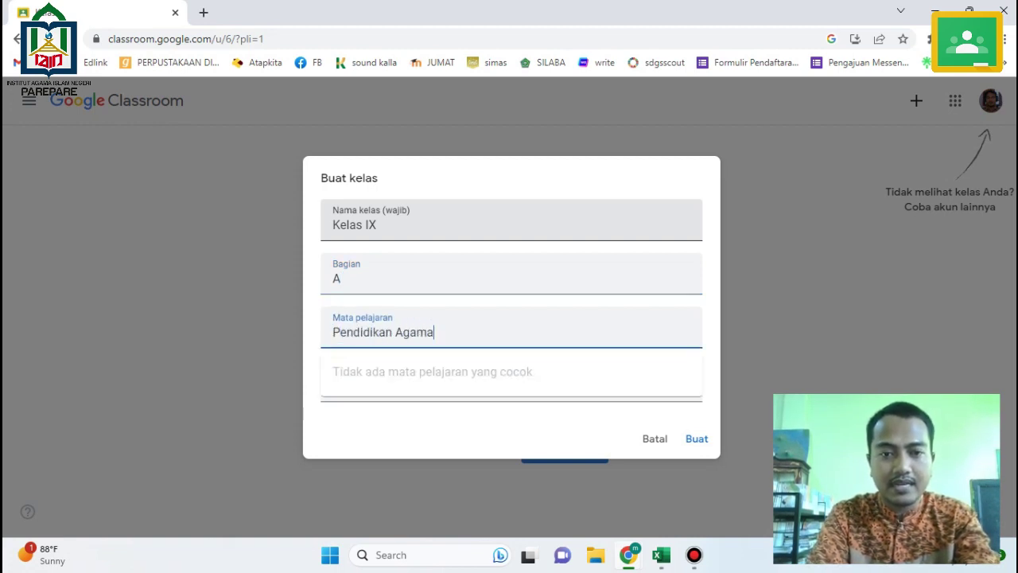
{"action": "type", "text": " Islam dan Bud"}
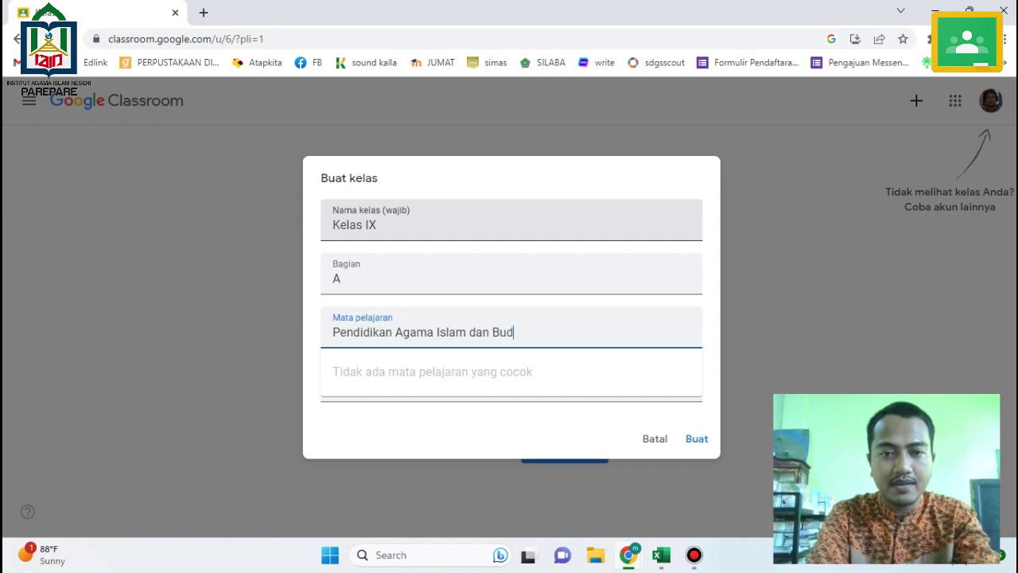
{"action": "type", "text": "i Pekerti"}
{"action": "key", "text": "Tab"}
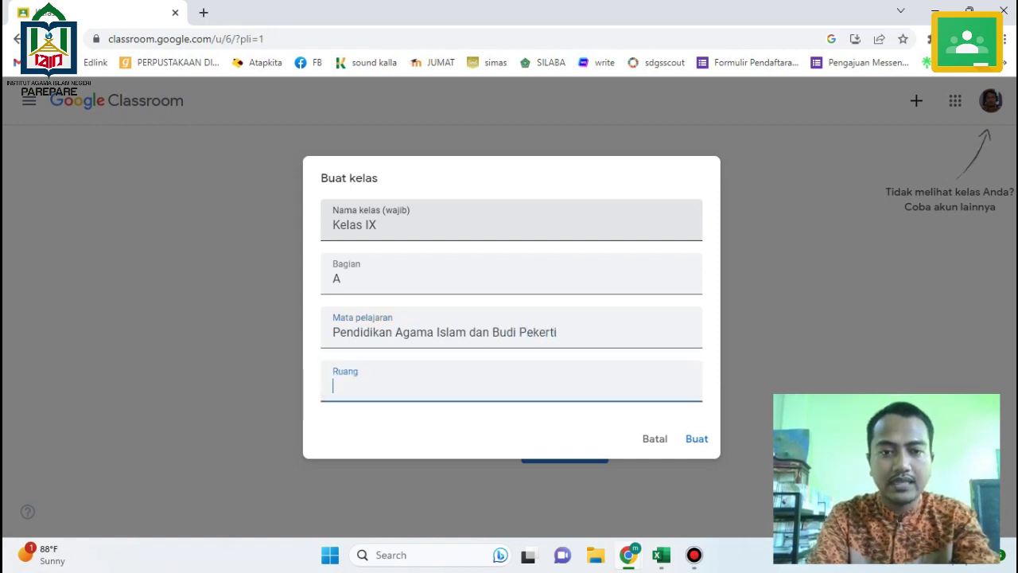
{"action": "type", "text": "1"}
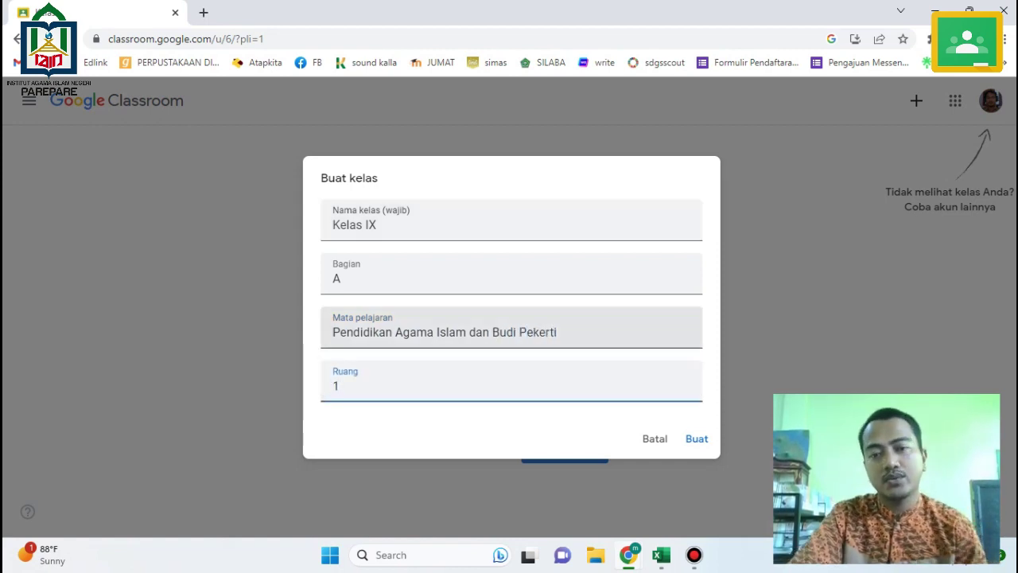
{"action": "key", "text": "Return"}
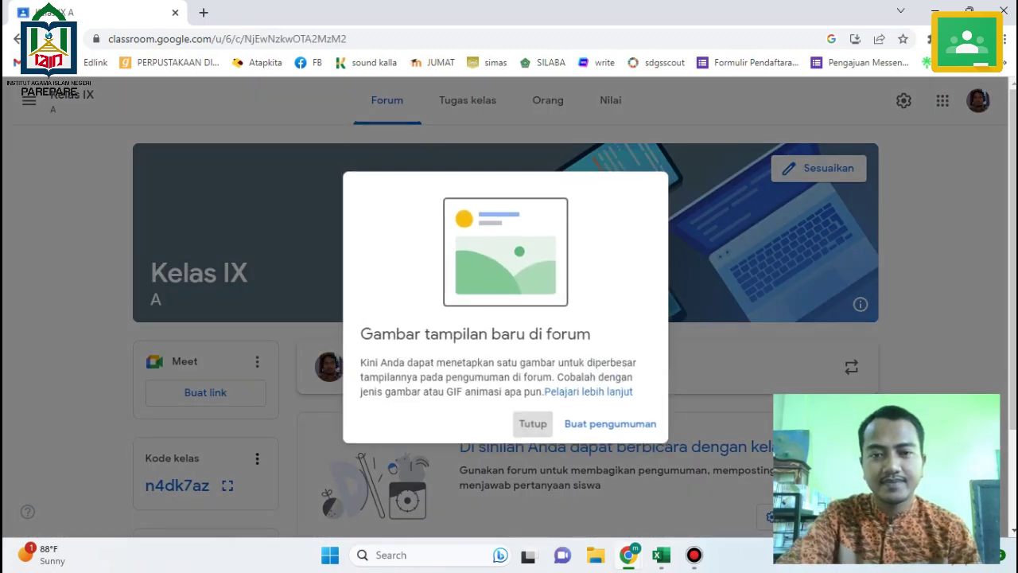
Dismiss the Gambar tampilan baru tip and show the Kelas IX A join code enlarged.
{"action": "left_click", "coordinate": [533, 427]}
{"action": "scroll", "coordinate": [533, 426], "scroll_direction": "down", "scroll_amount": 1}
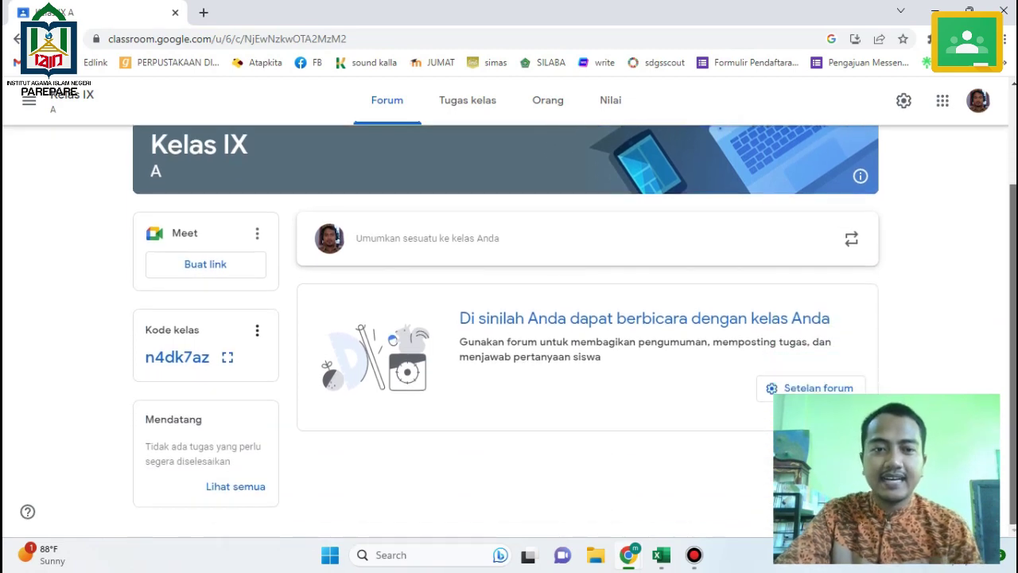
{"action": "scroll", "coordinate": [509, 318], "scroll_direction": "up", "scroll_amount": 1}
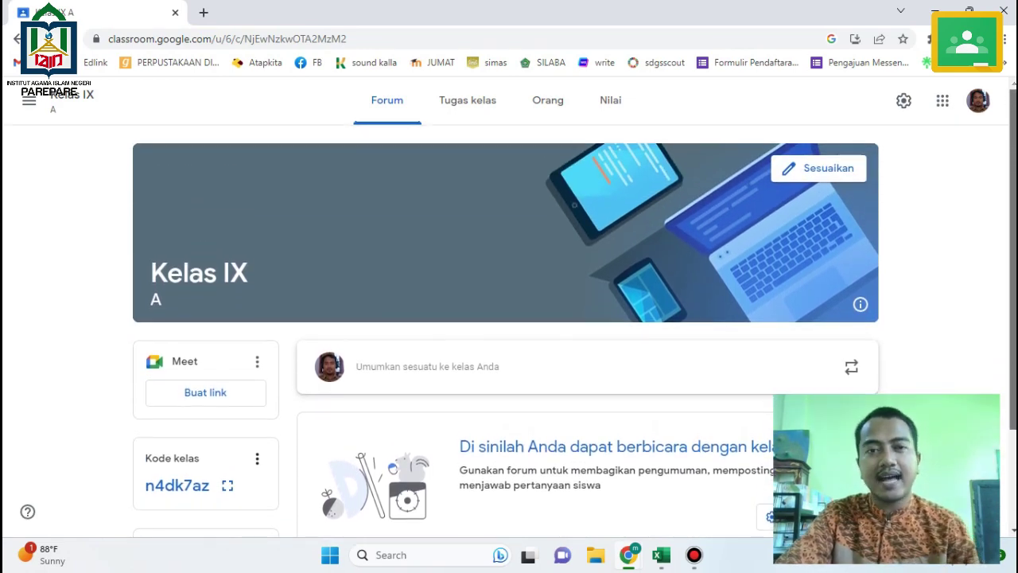
{"action": "scroll", "coordinate": [509, 319], "scroll_direction": "down", "scroll_amount": 2}
{"action": "scroll", "coordinate": [509, 319], "scroll_direction": "up", "scroll_amount": 2}
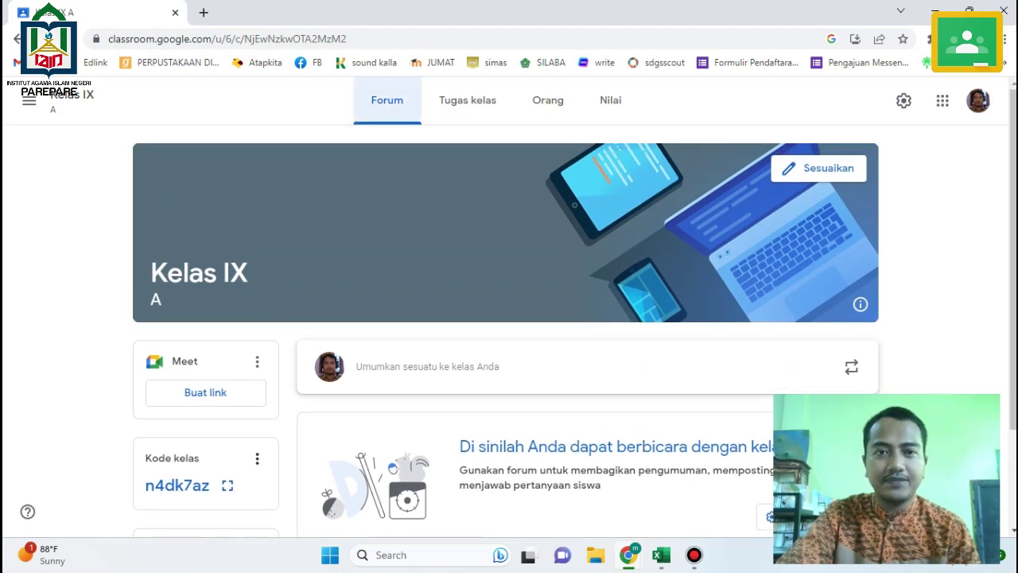
{"action": "scroll", "coordinate": [509, 318], "scroll_direction": "down", "scroll_amount": 2}
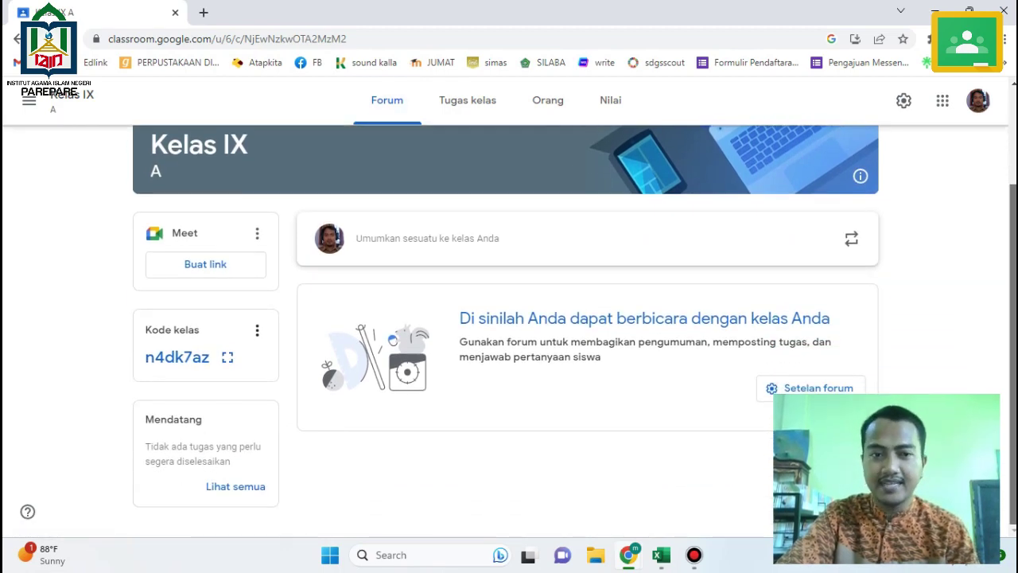
{"action": "scroll", "coordinate": [509, 318], "scroll_direction": "up", "scroll_amount": 1}
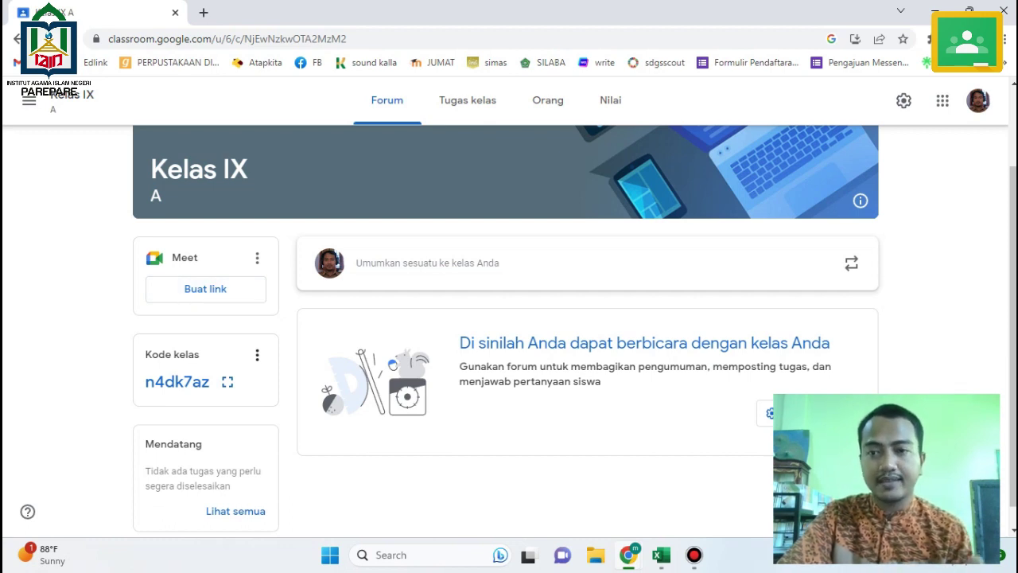
{"action": "scroll", "coordinate": [572, 331], "scroll_direction": "down", "scroll_amount": 1}
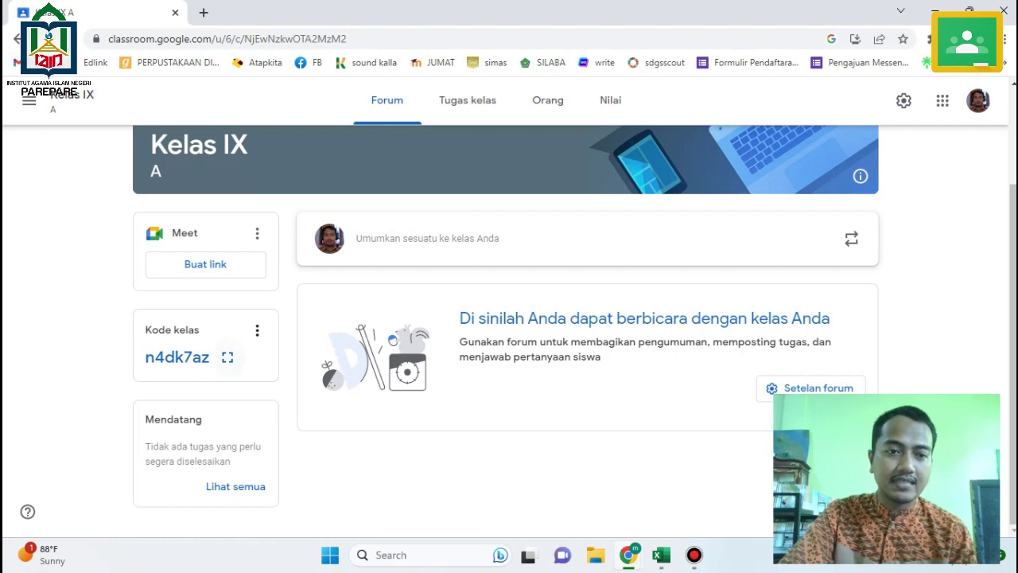
{"action": "left_click", "coordinate": [228, 357]}
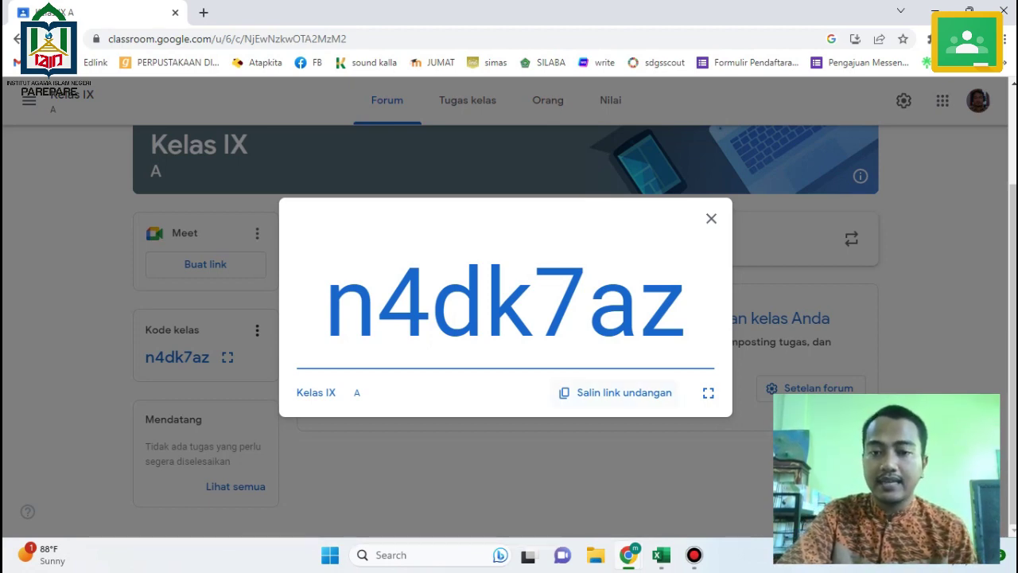
Copy the class invite link, close the code display, and go to Tugas kelas.
{"action": "left_click", "coordinate": [616, 392]}
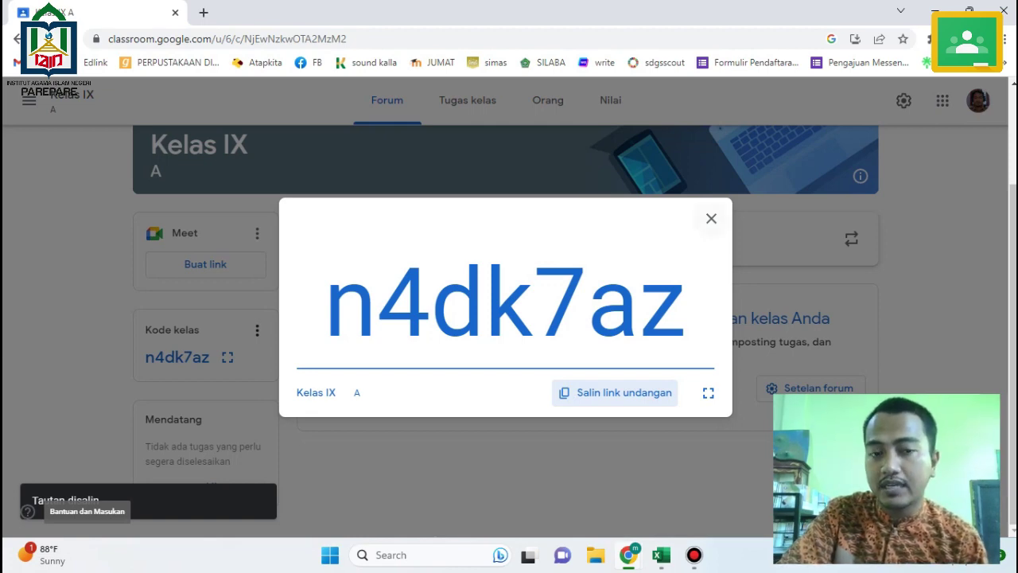
{"action": "key", "text": "Escape"}
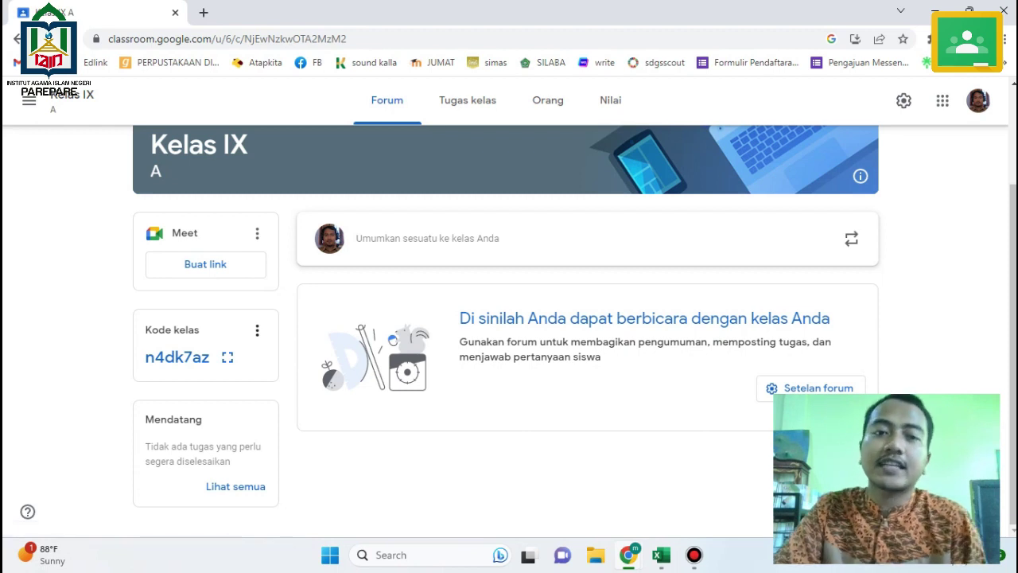
{"action": "left_click", "coordinate": [468, 101]}
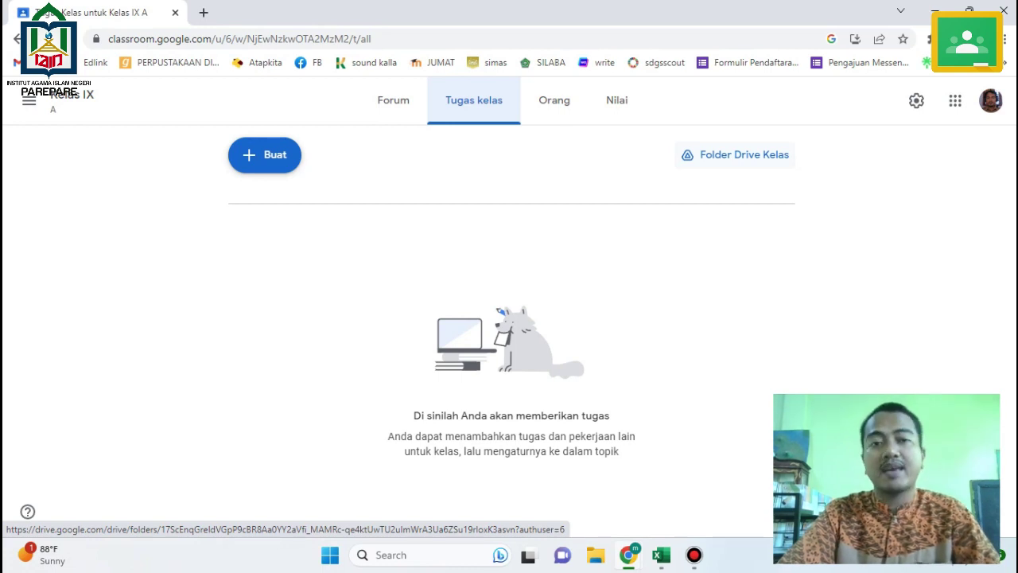
Preview the Buat post options, then view the class's Orang page.
{"action": "left_click", "coordinate": [264, 154]}
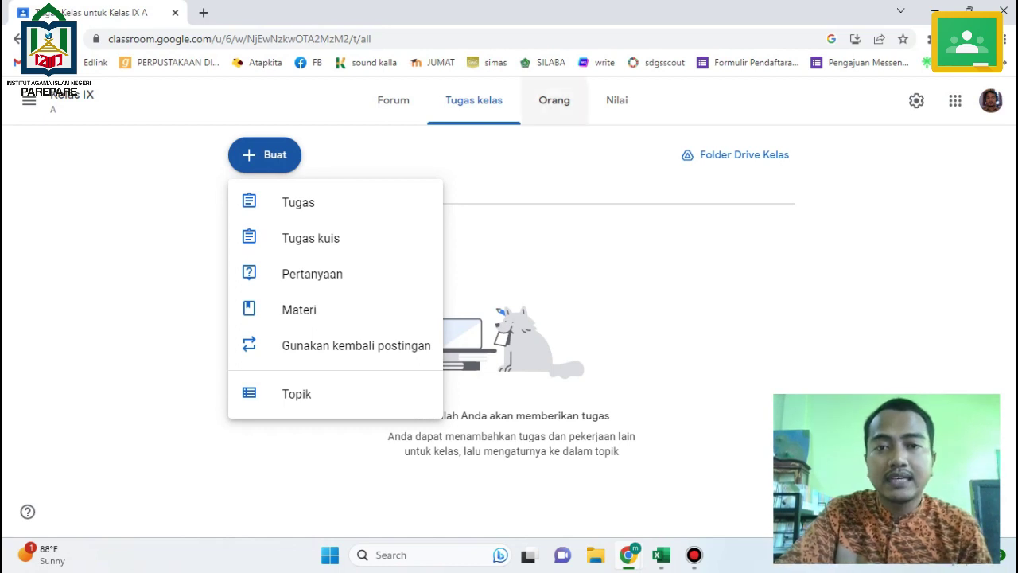
{"action": "left_click", "coordinate": [554, 100]}
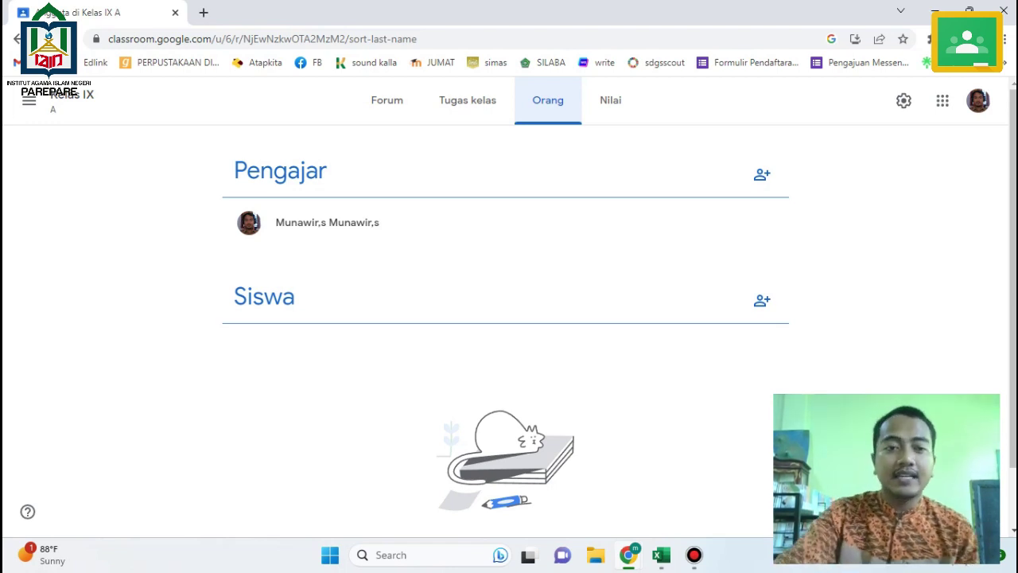
Check the empty Nilai page, return to Tugas kelas, and switch to the edlink tugas workbook.
{"action": "triple_click", "coordinate": [327, 222]}
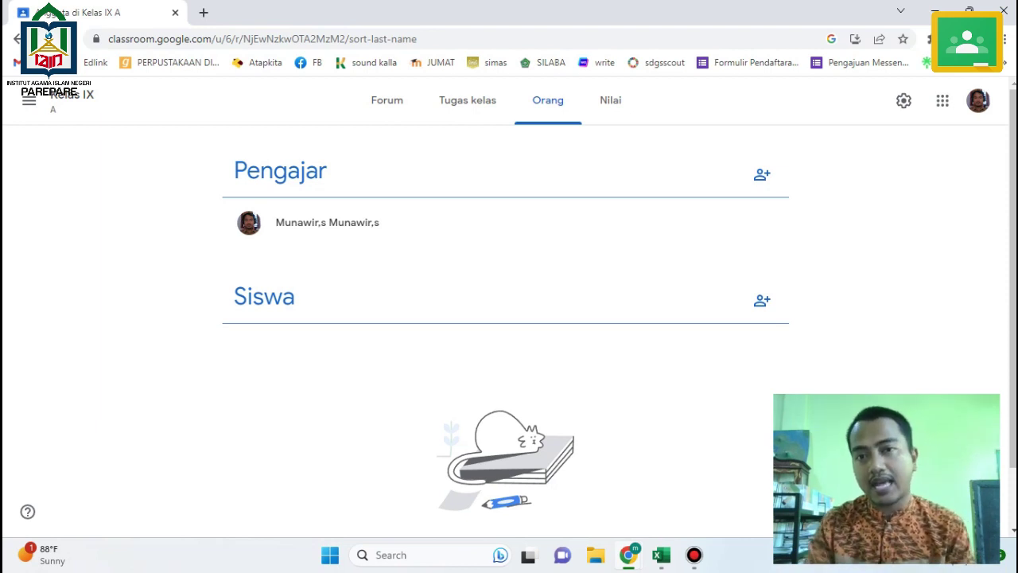
{"action": "left_click", "coordinate": [610, 100]}
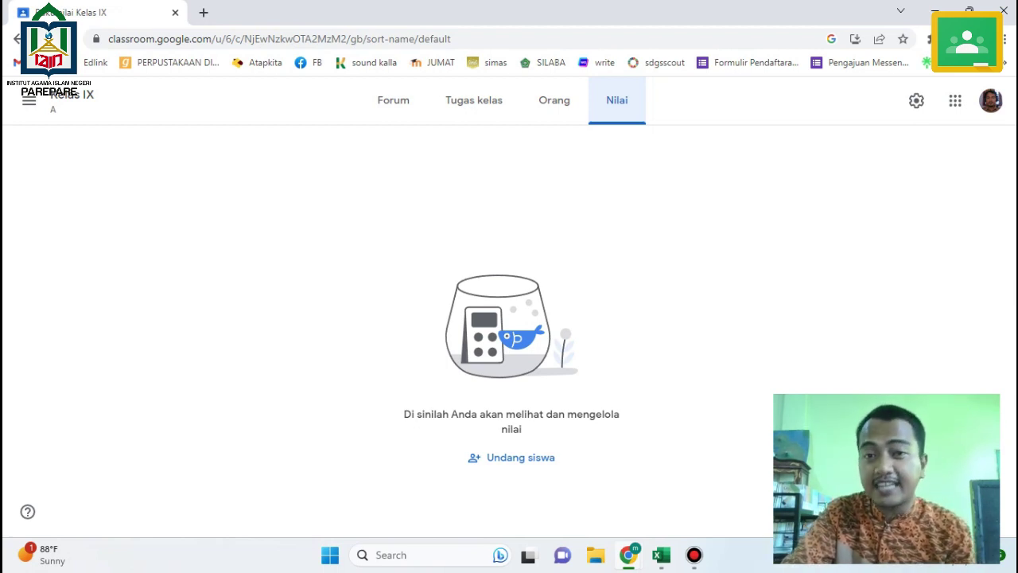
{"action": "left_click", "coordinate": [474, 100]}
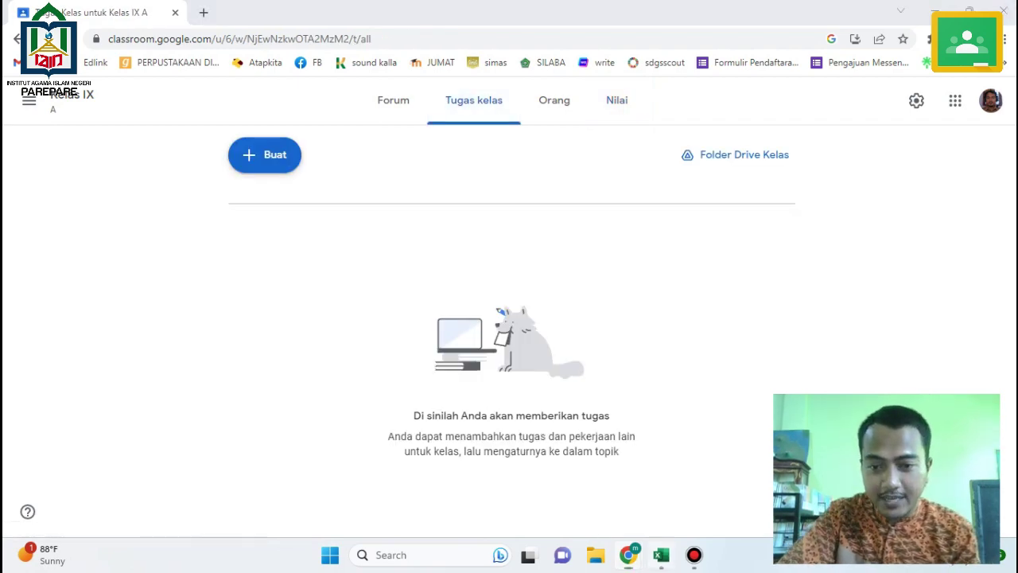
{"action": "left_click", "coordinate": [661, 555]}
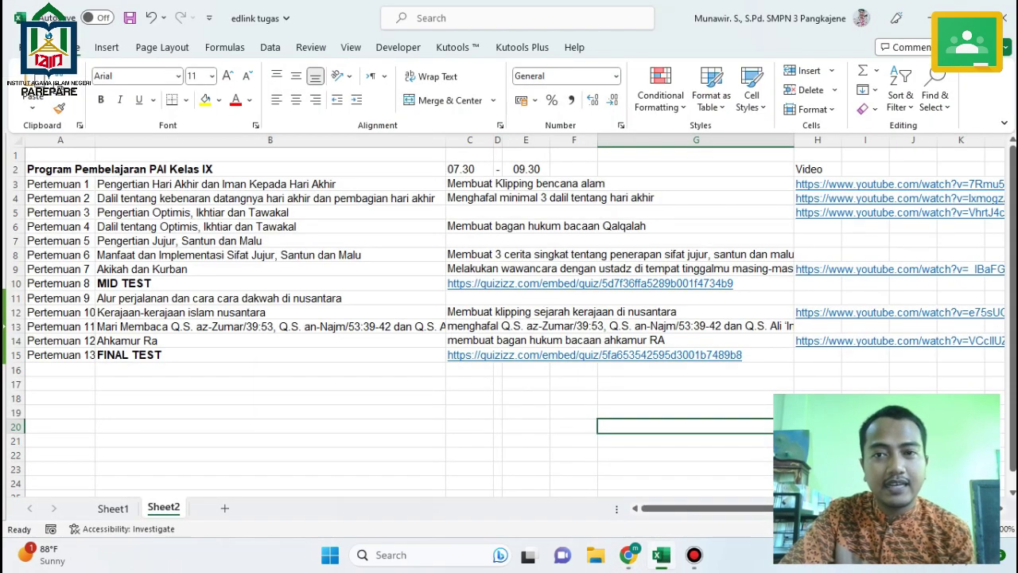
Bring the edlink tugas Excel lesson-plan workbook to the front.
{"action": "left_click", "coordinate": [661, 554]}
{"action": "left_click", "coordinate": [693, 554]}
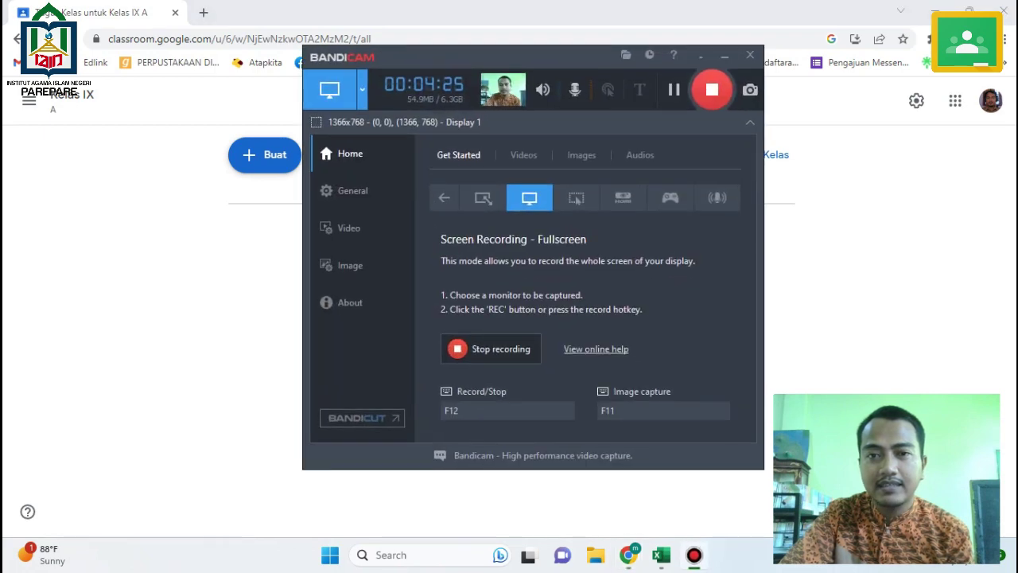
{"action": "left_click", "coordinate": [694, 555]}
{"action": "left_click", "coordinate": [694, 554]}
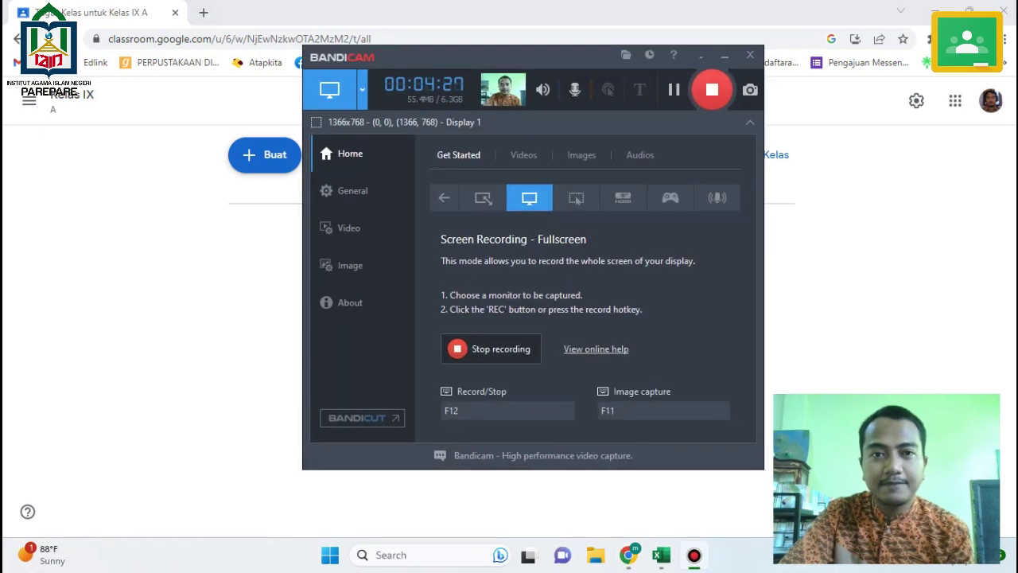
{"action": "left_click", "coordinate": [694, 555]}
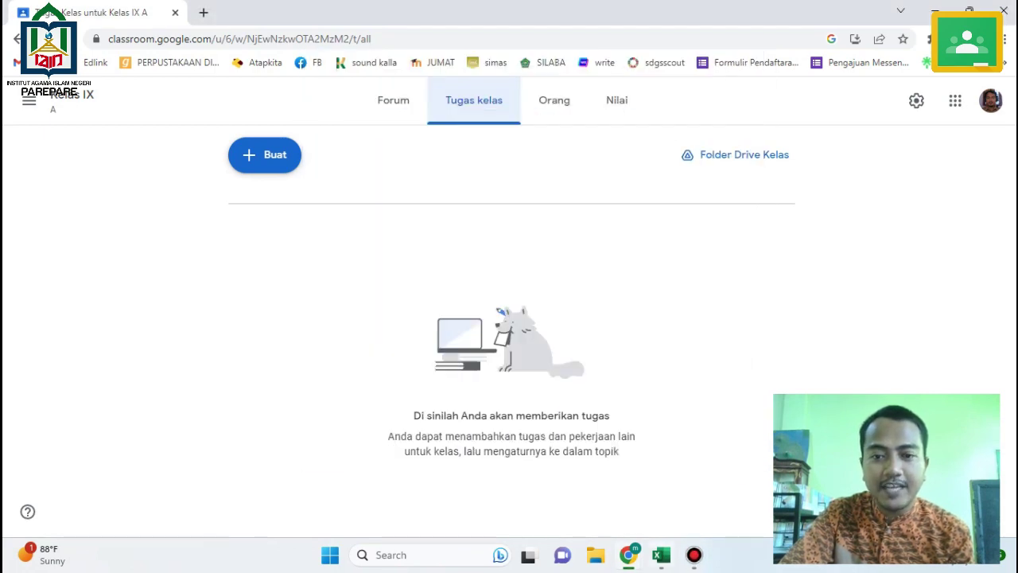
{"action": "key", "text": "alt+Tab"}
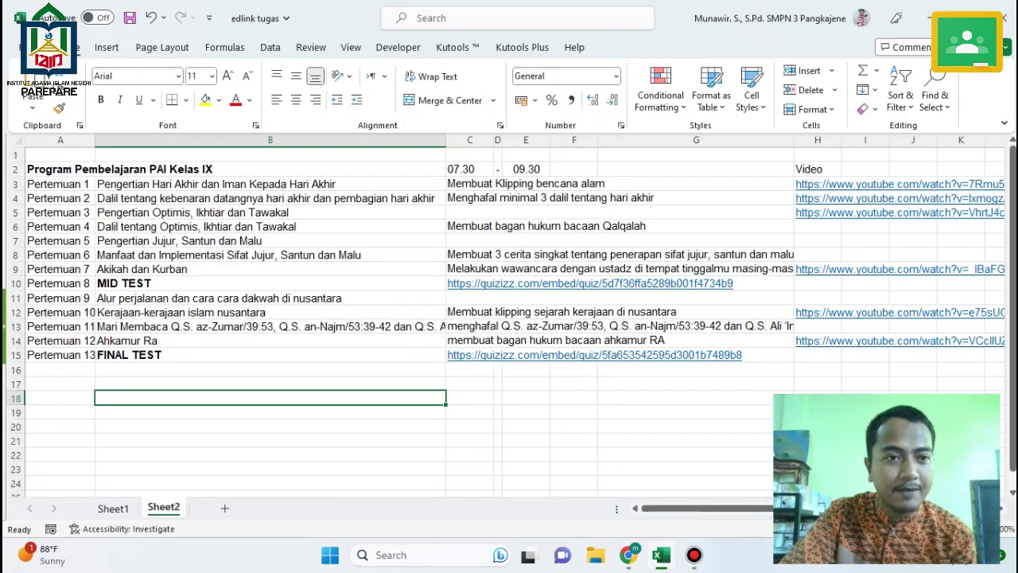
Point out the Pertemuan 1, MID TEST and FINAL TEST rows, then return to Classroom.
{"action": "left_click", "coordinate": [60, 184]}
{"action": "left_click", "coordinate": [60, 355]}
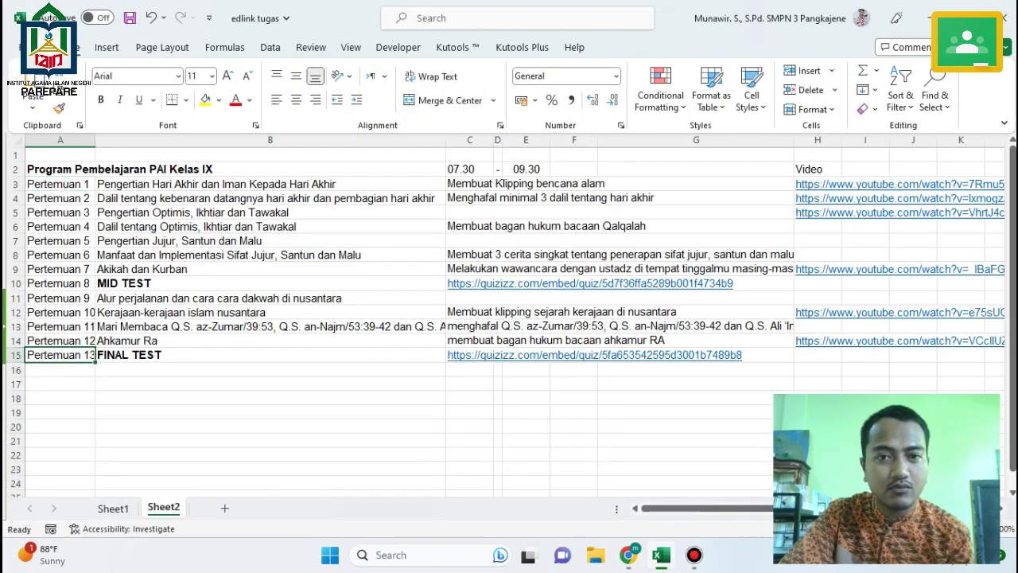
{"action": "left_click", "coordinate": [270, 412]}
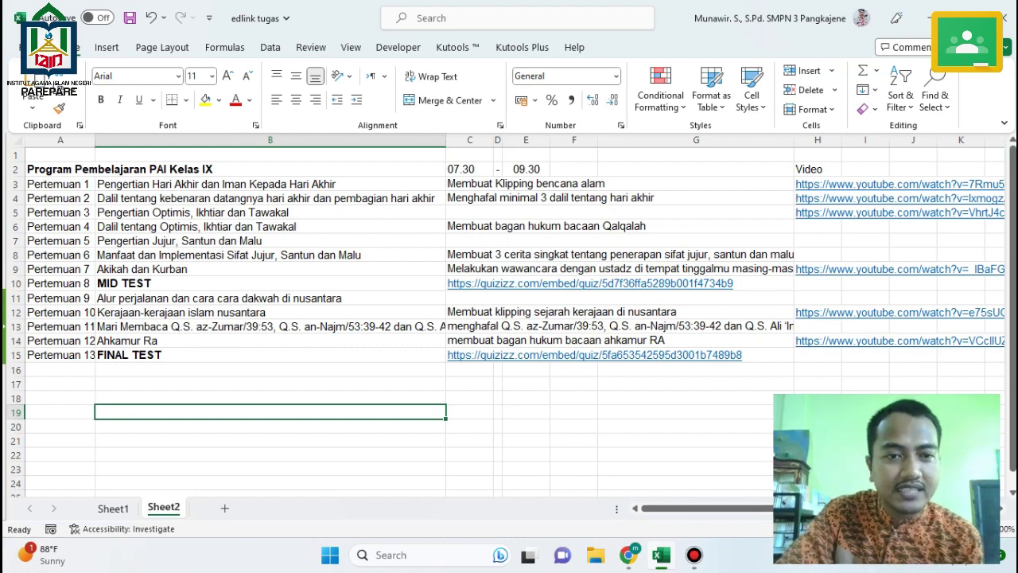
{"action": "left_click", "coordinate": [269, 283]}
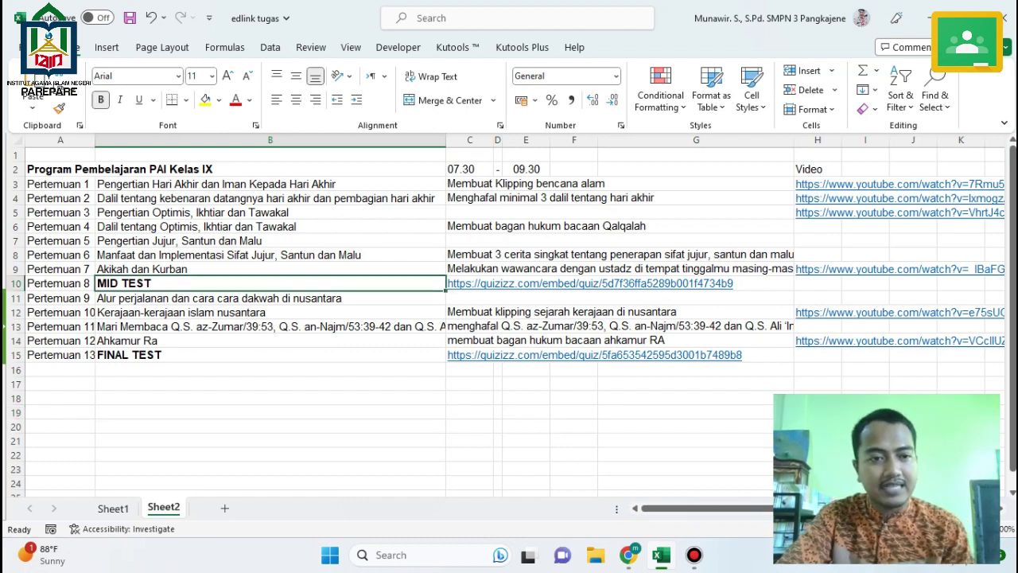
{"action": "left_click", "coordinate": [270, 355]}
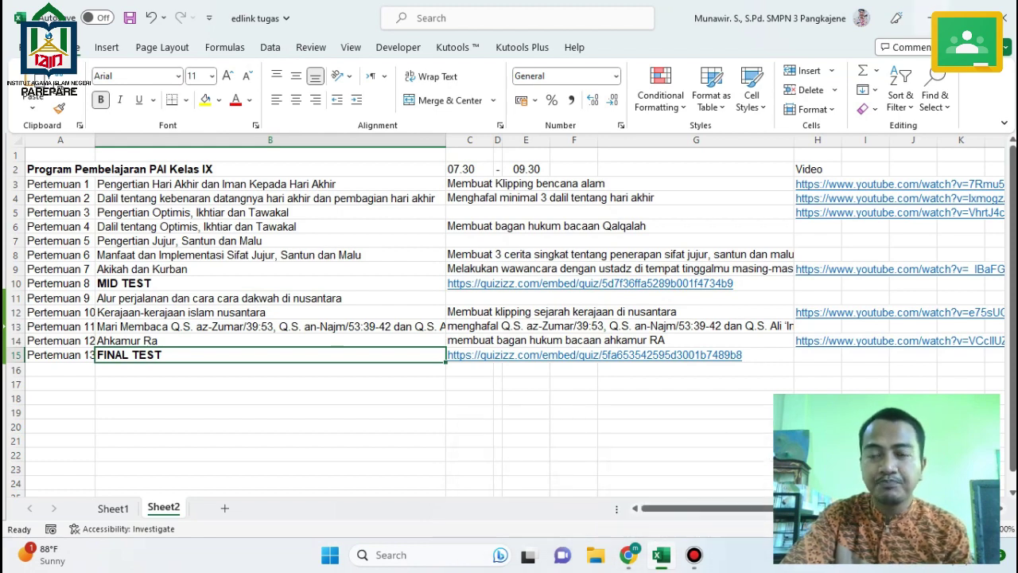
{"action": "key", "text": "alt+Tab"}
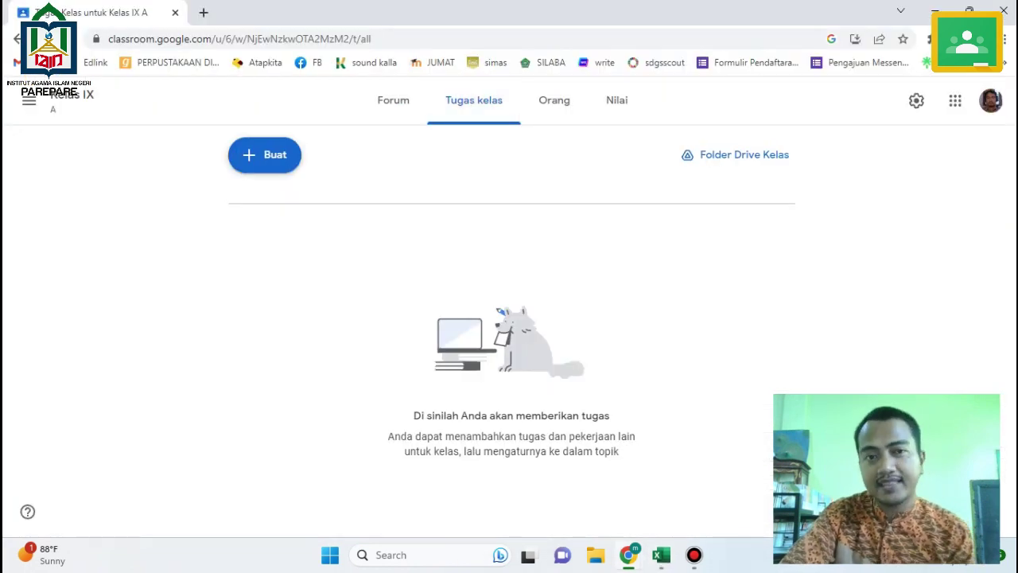
Start a new Materi post and type 'Pertemuan 1 :' as its title.
{"action": "left_click", "coordinate": [265, 154]}
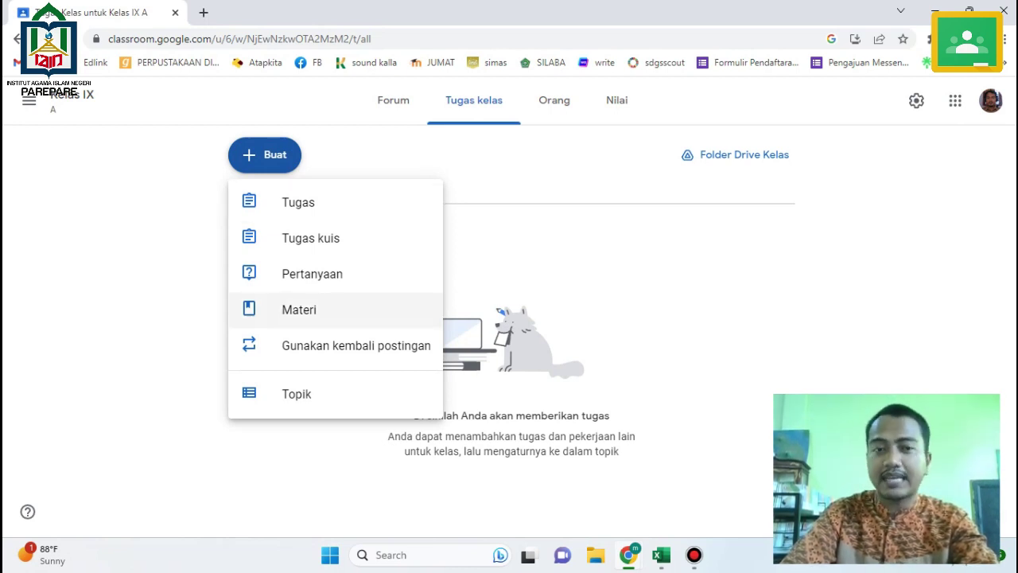
{"action": "left_click", "coordinate": [299, 309]}
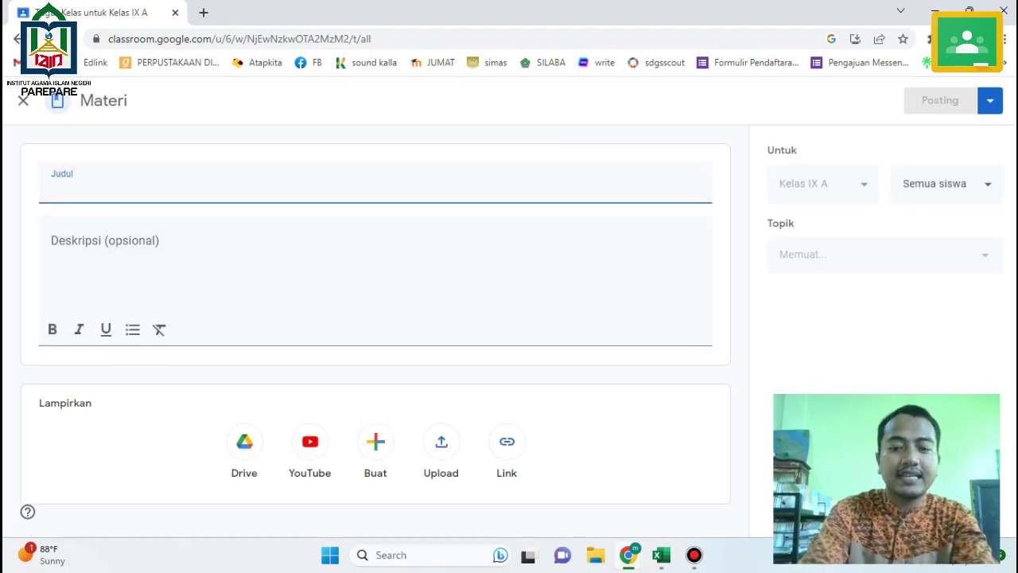
{"action": "type", "text": "Pertemuan "}
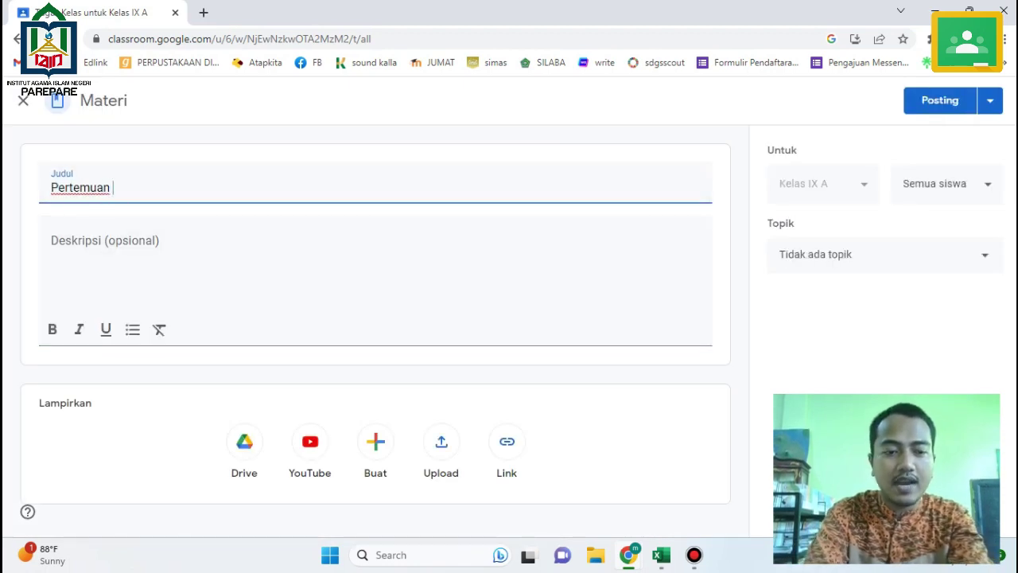
{"action": "type", "text": "1 :"}
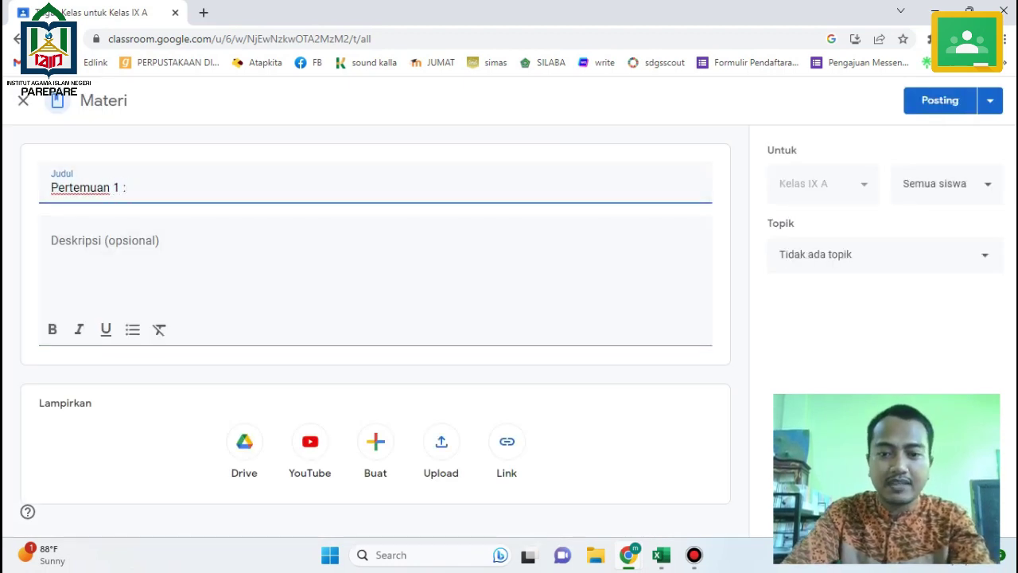
Paste the Pertemuan 1 topic from Excel cell B3 into the title and description, then open Upload.
{"action": "key", "text": "alt+Tab"}
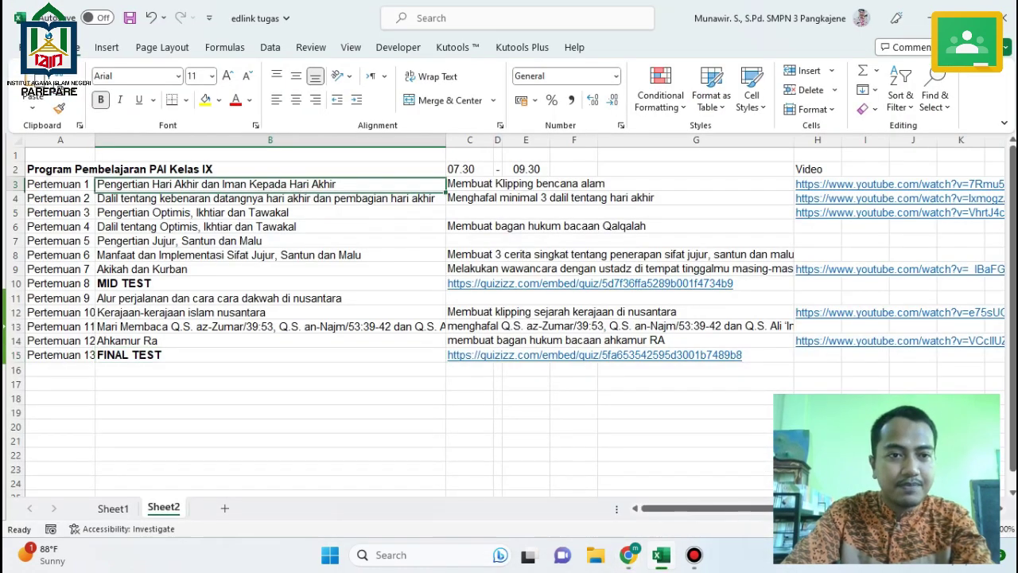
{"action": "key", "text": "ctrl+c"}
{"action": "mouse_move", "coordinate": [628, 555]}
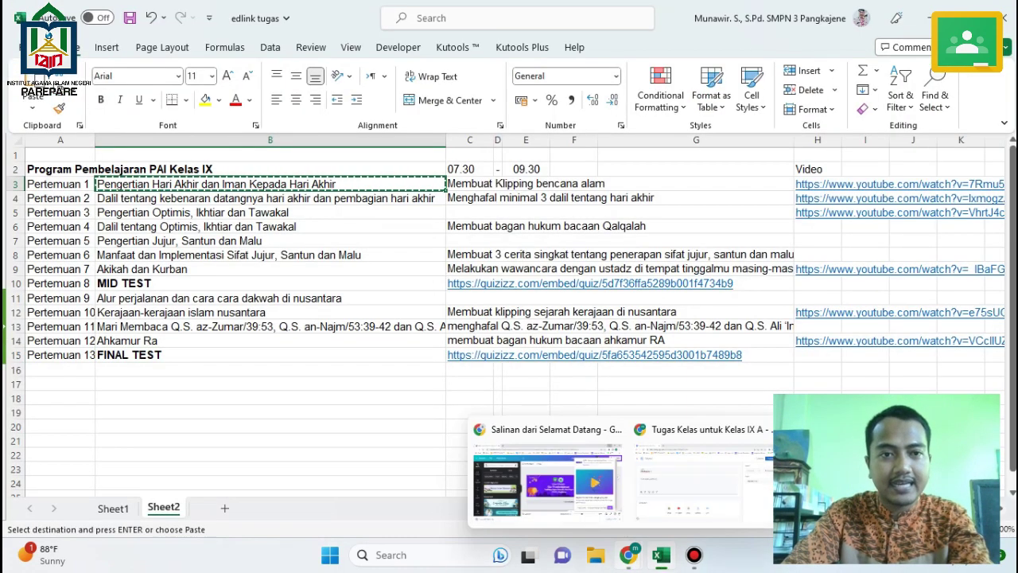
{"action": "left_click", "coordinate": [700, 473]}
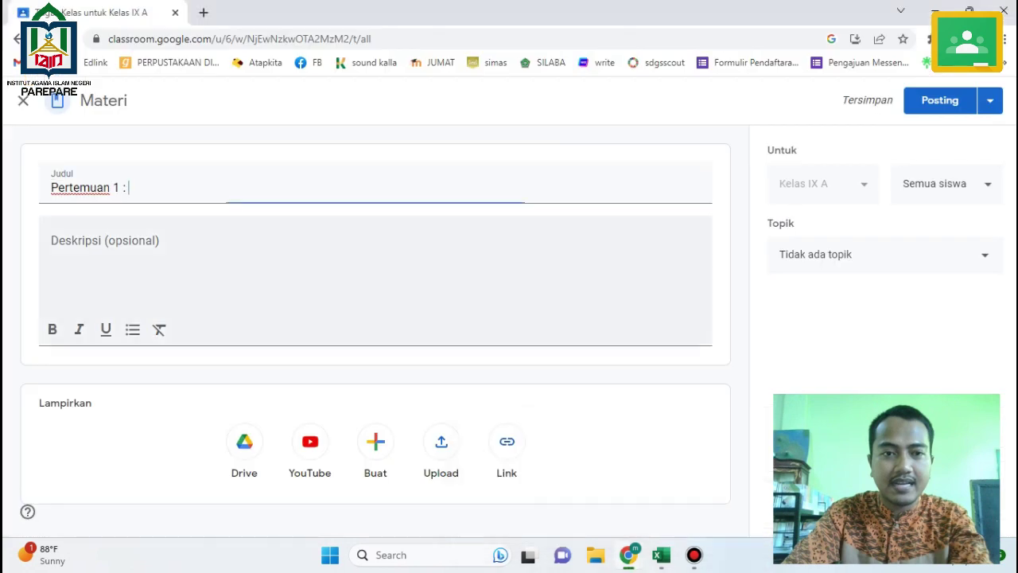
{"action": "key", "text": "ctrl+v"}
{"action": "key", "text": "BackSpace"}
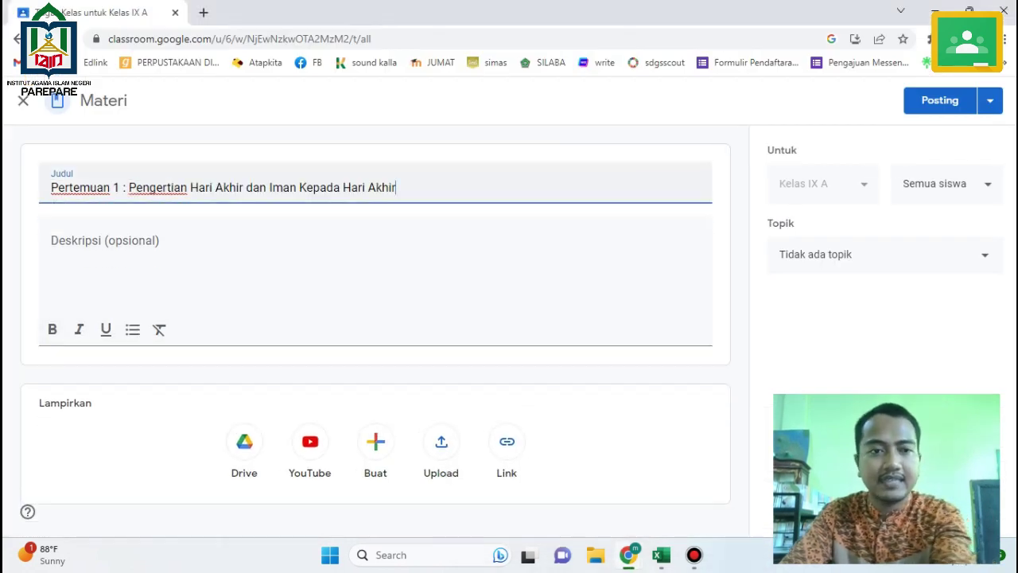
{"action": "key", "text": "Tab"}
{"action": "key", "text": "ctrl+v"}
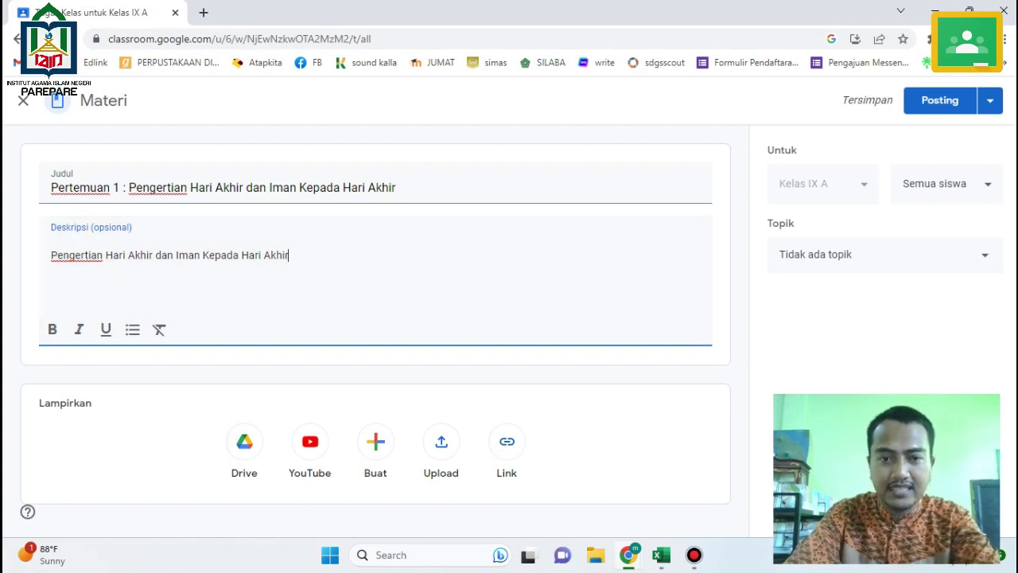
{"action": "left_click", "coordinate": [440, 441]}
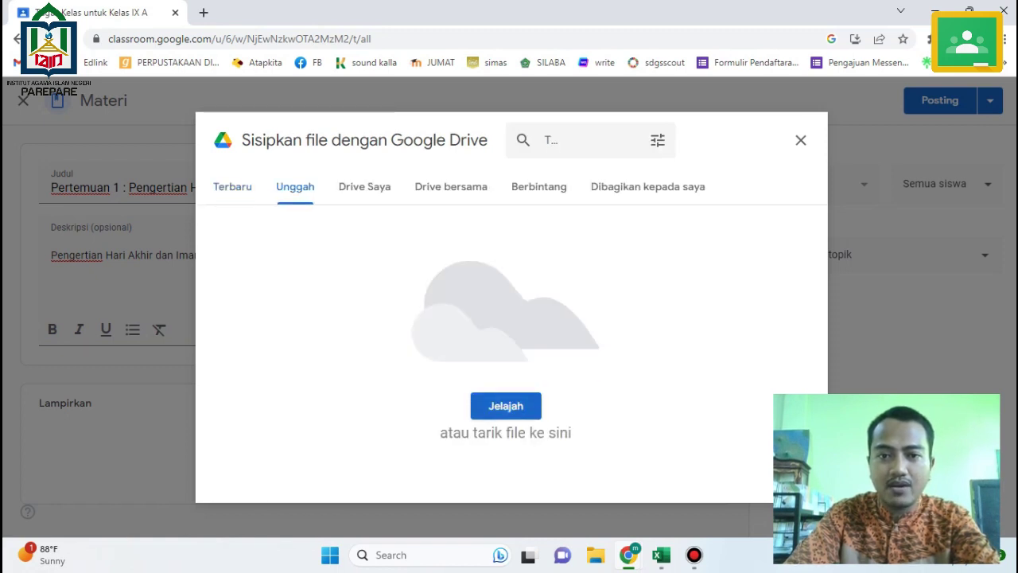
Attach the Bab 1 PDF 'Meyakini Hari Akhir, Mengakhiri Kebiasaan Buruk' from the moodle folder.
{"action": "left_click", "coordinate": [506, 406]}
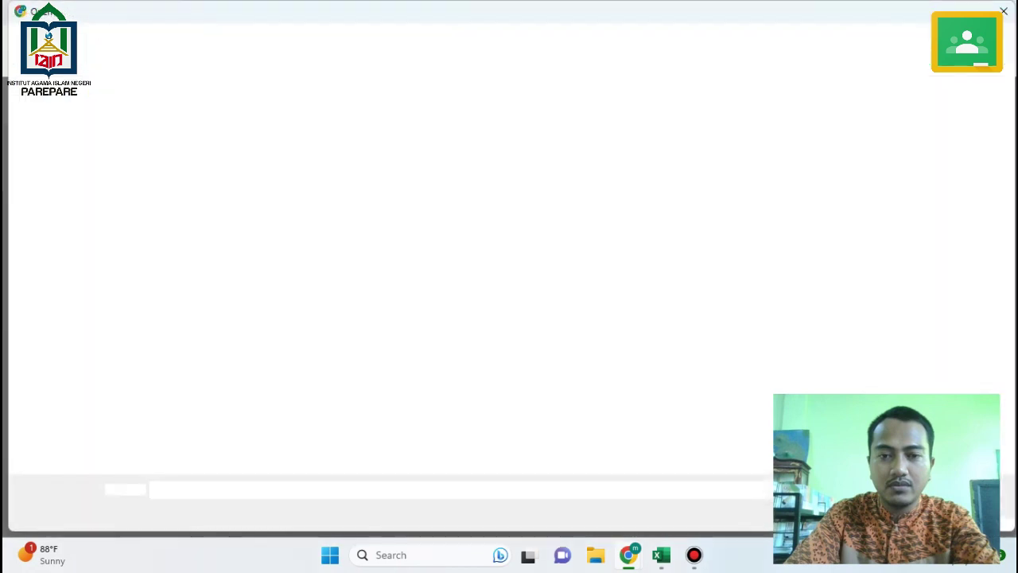
{"action": "left_click", "coordinate": [65, 337]}
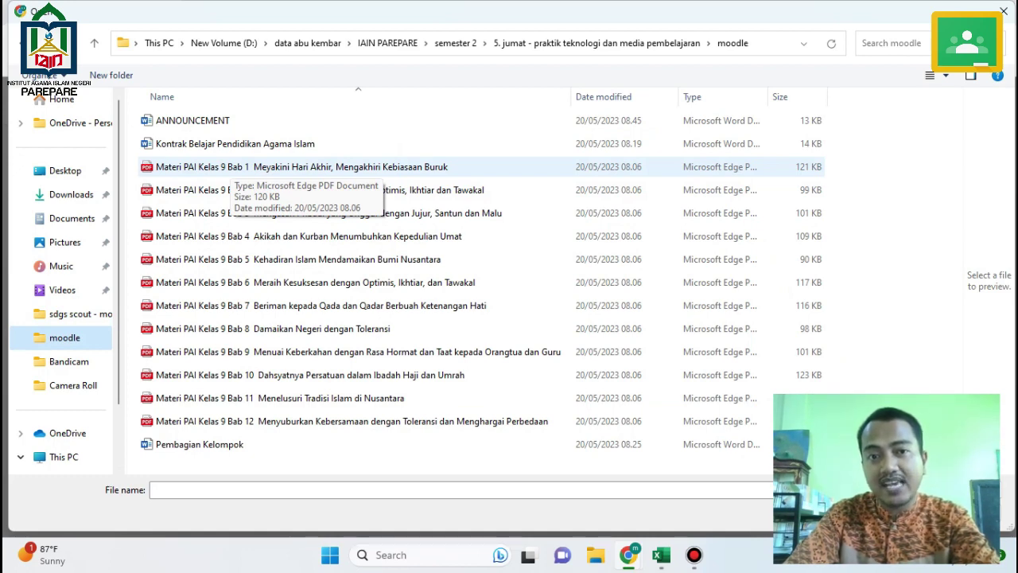
{"action": "double_click", "coordinate": [223, 167]}
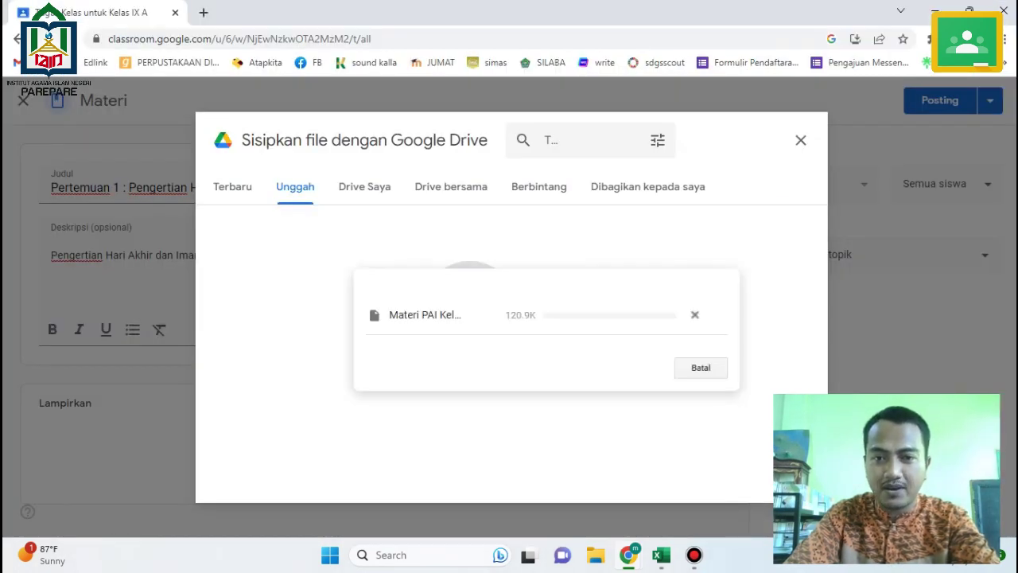
{"action": "scroll", "coordinate": [369, 318], "scroll_direction": "down", "scroll_amount": 1}
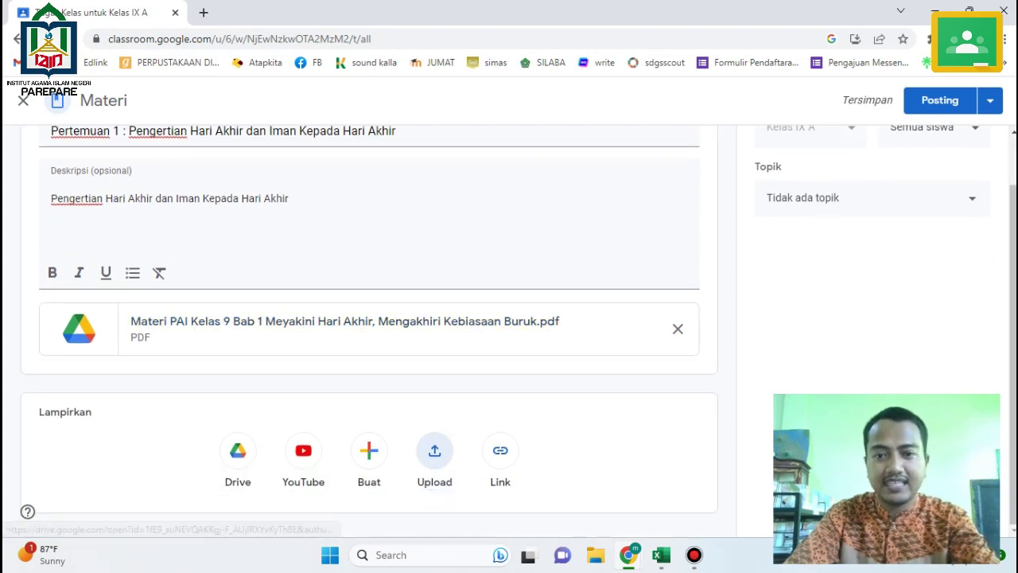
{"action": "left_click", "coordinate": [661, 554]}
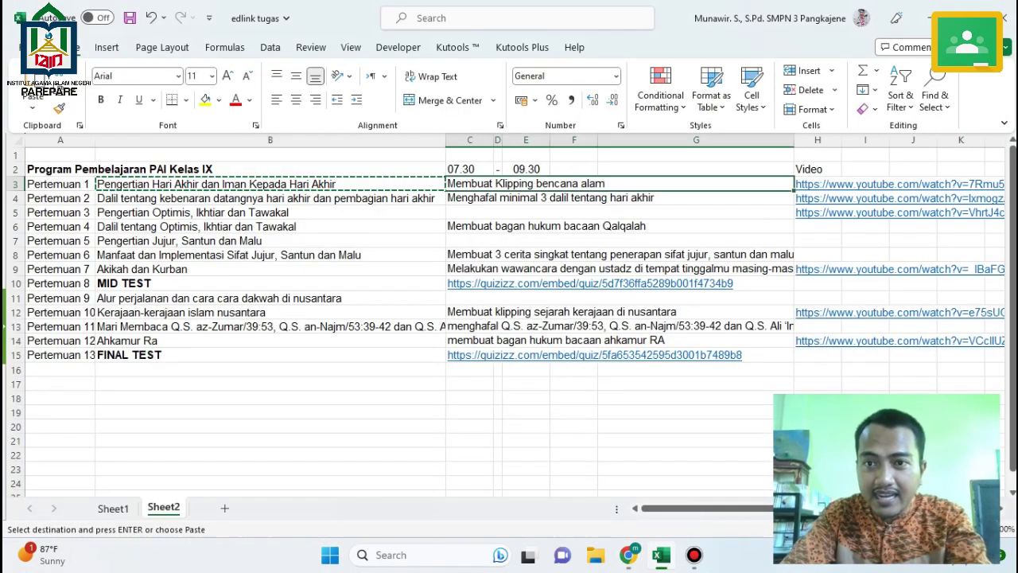
Copy the H3 YouTube link from Excel and add it as a link attachment to the material.
{"action": "left_click", "coordinate": [840, 185]}
{"action": "key", "text": "ctrl+c"}
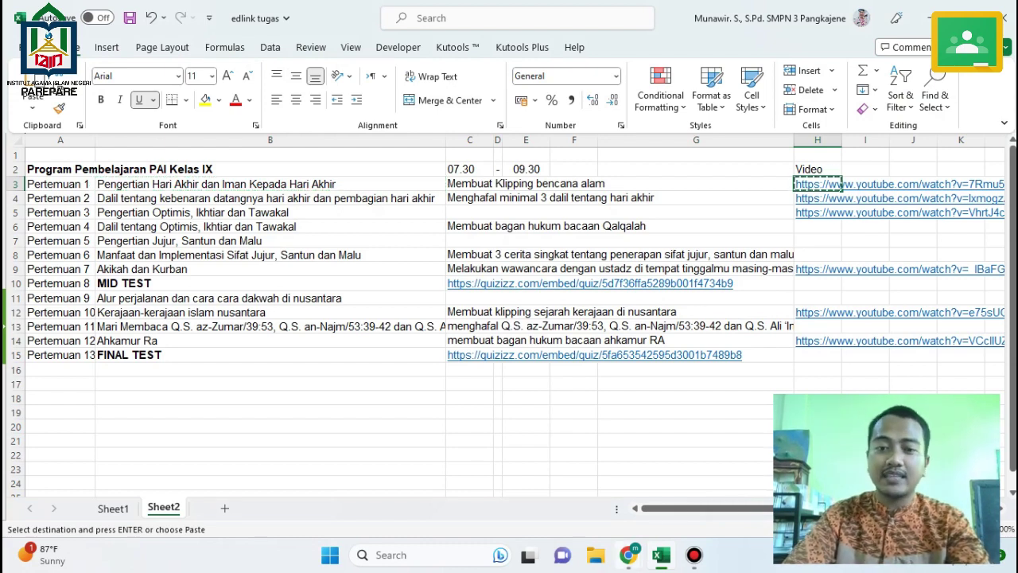
{"action": "mouse_move", "coordinate": [628, 555]}
{"action": "left_click", "coordinate": [700, 473]}
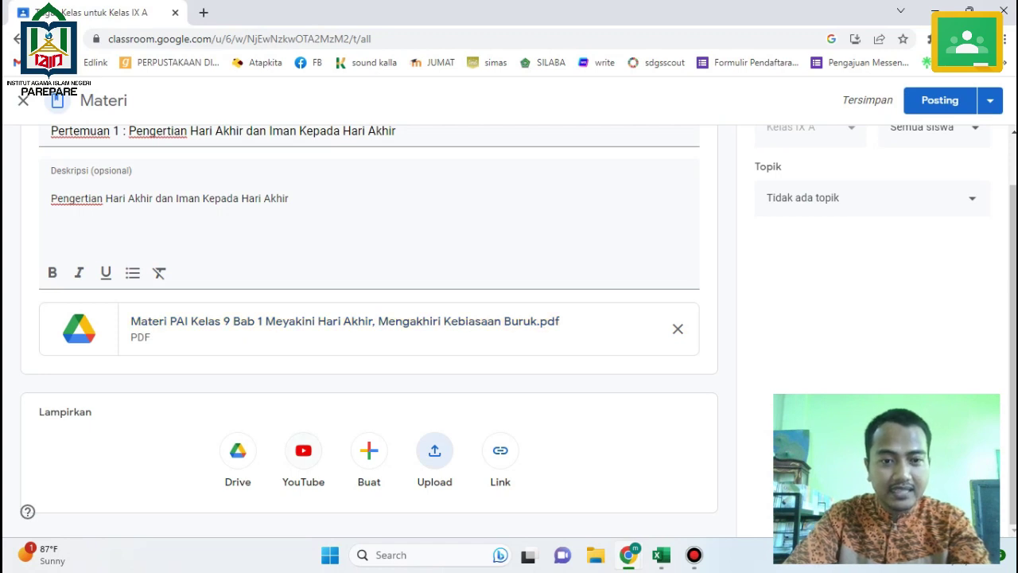
{"action": "left_click", "coordinate": [500, 450]}
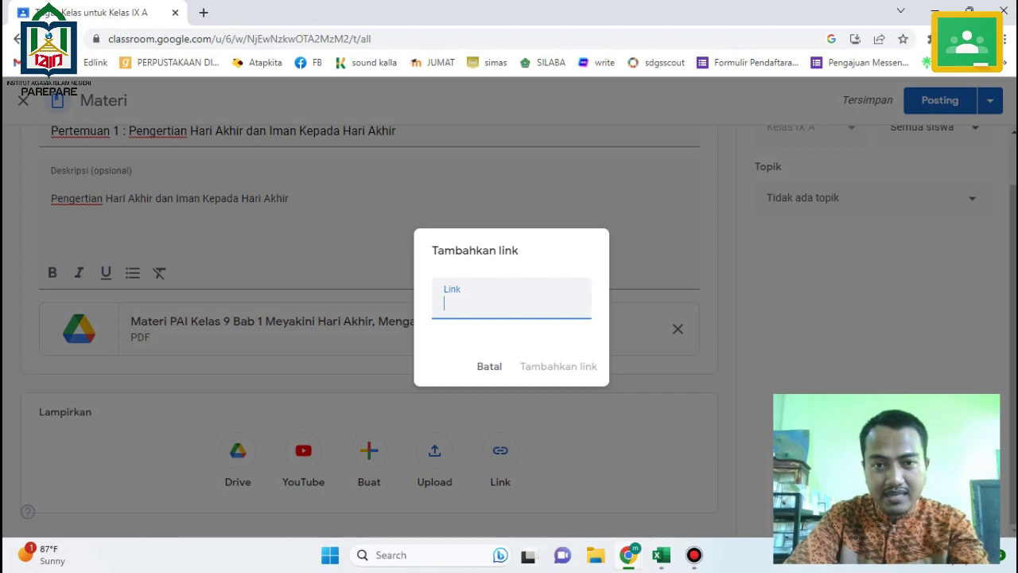
{"action": "key", "text": "ctrl+v"}
{"action": "key", "text": "Return"}
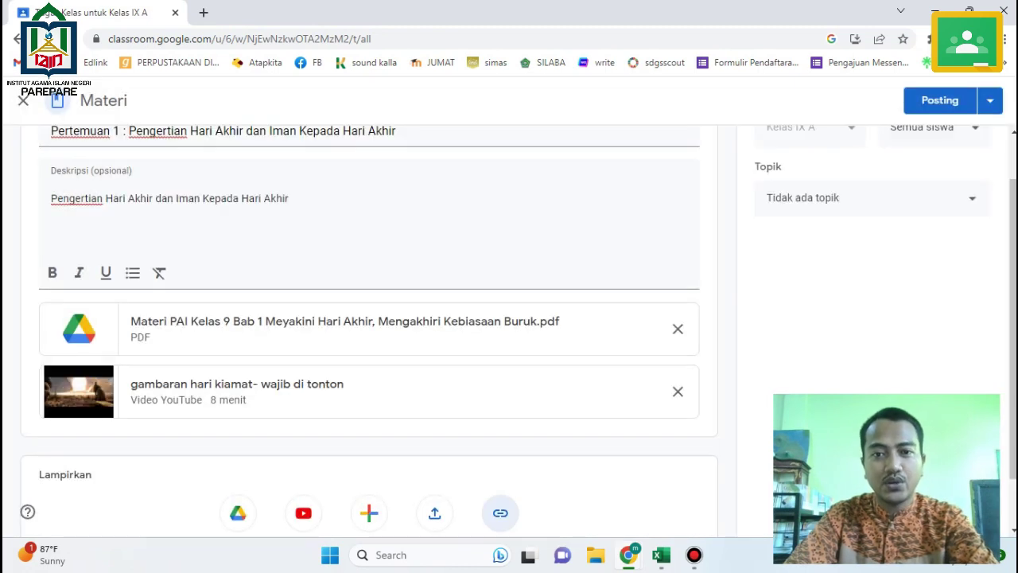
Copy the Pertemuan 1 assignment text (C3:G3) from the lesson plan workbook.
{"action": "left_click", "coordinate": [661, 554]}
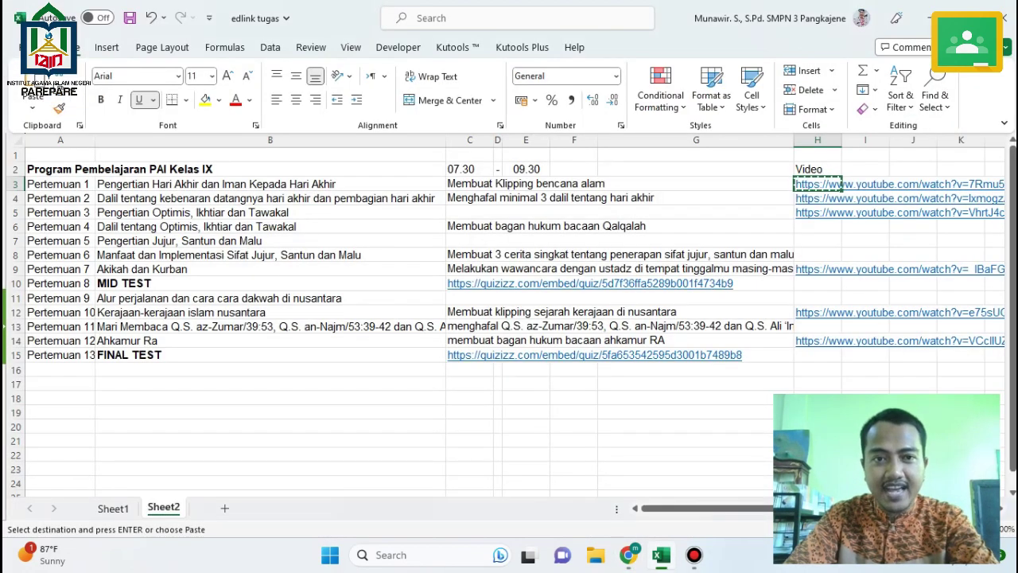
{"action": "left_click", "coordinate": [784, 184]}
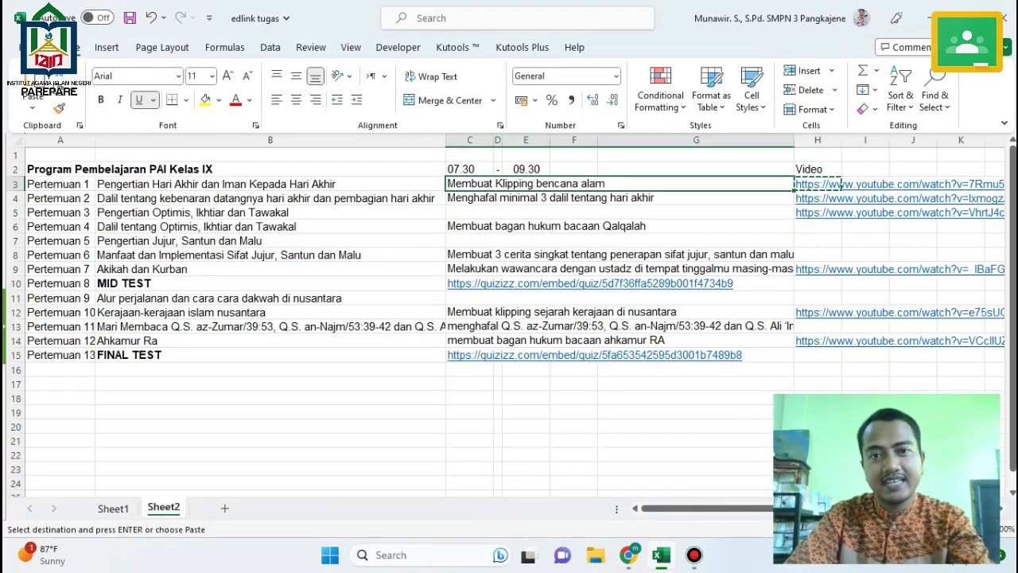
{"action": "key", "text": "alt+Tab"}
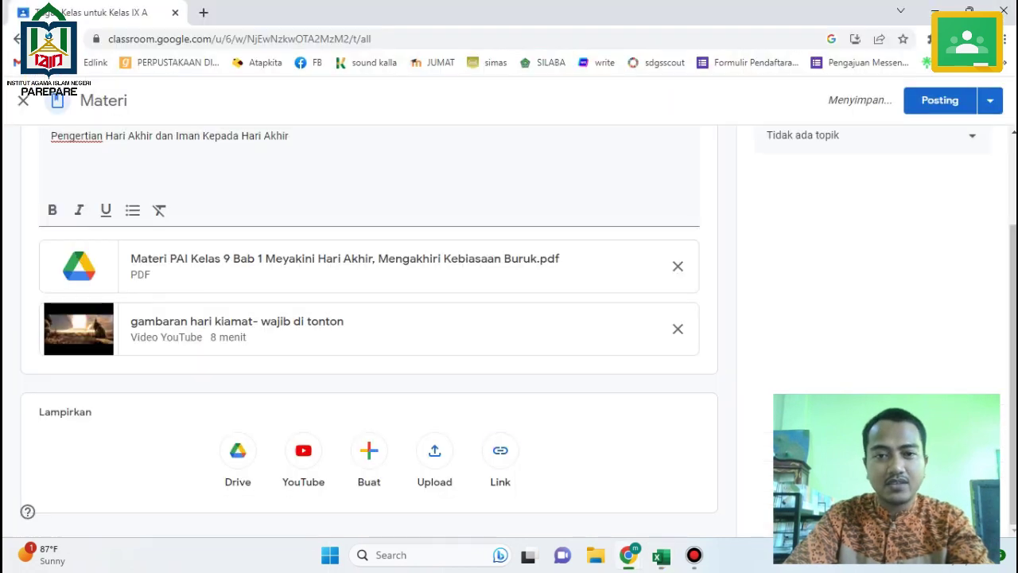
{"action": "scroll", "coordinate": [500, 450], "scroll_direction": "up", "scroll_amount": 3}
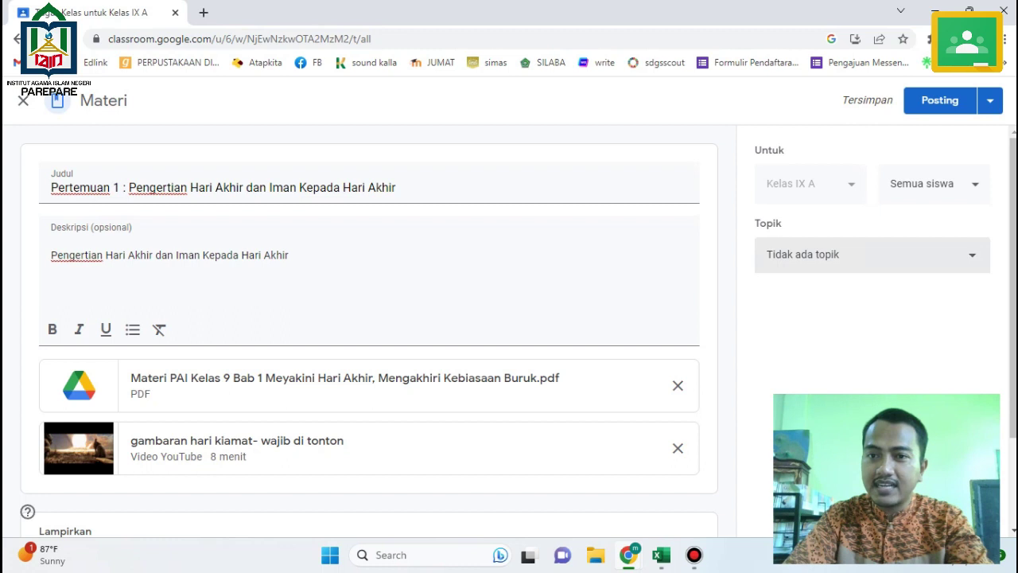
Post the Pertemuan 1 : Pengertian Hari Akhir material and dismiss the topics tip.
{"action": "left_click", "coordinate": [939, 101]}
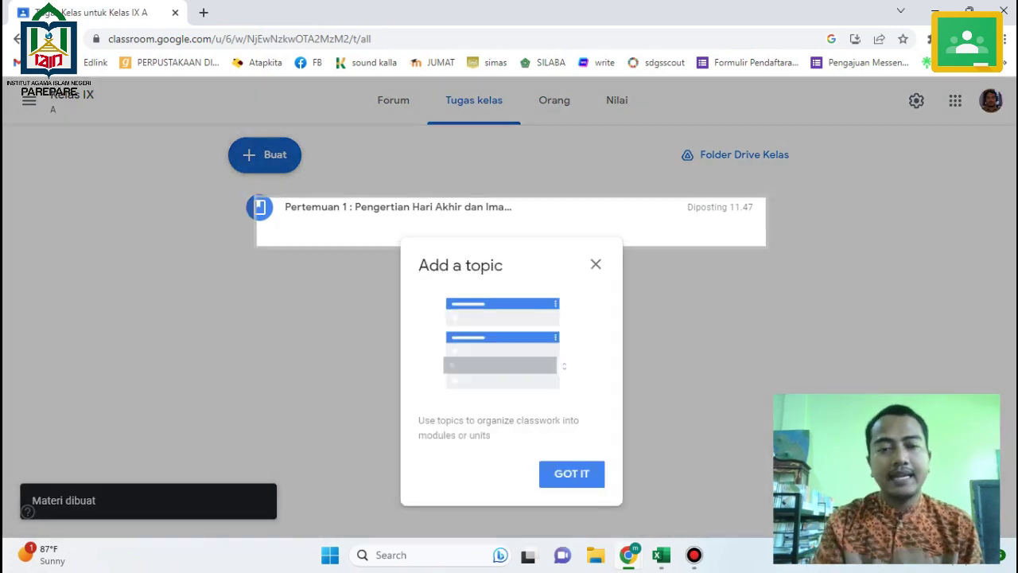
{"action": "key", "text": "Return"}
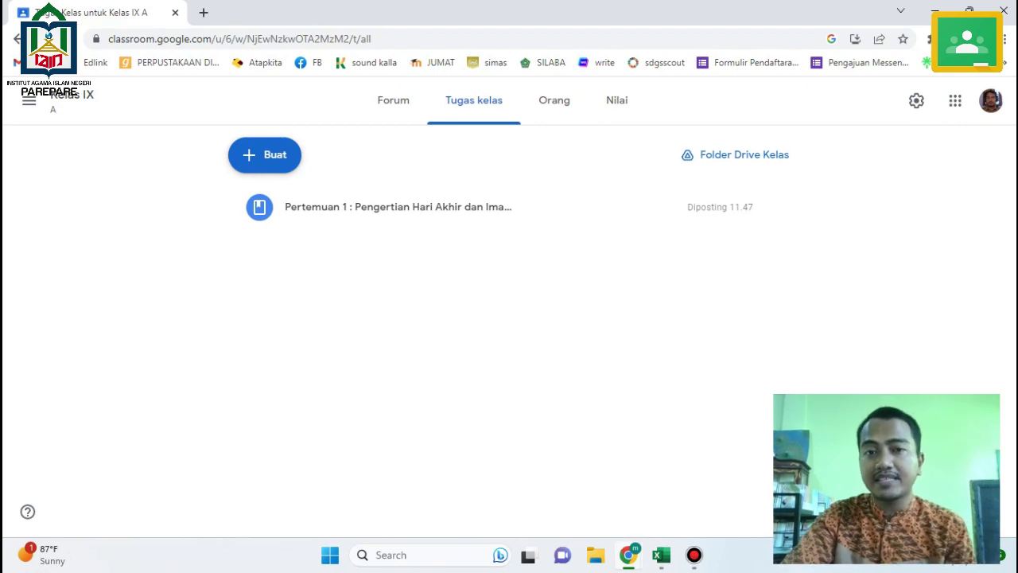
Create a new assignment titled 'Membuat Klipping bencana alam', copied from the lesson plan.
{"action": "left_click", "coordinate": [661, 555]}
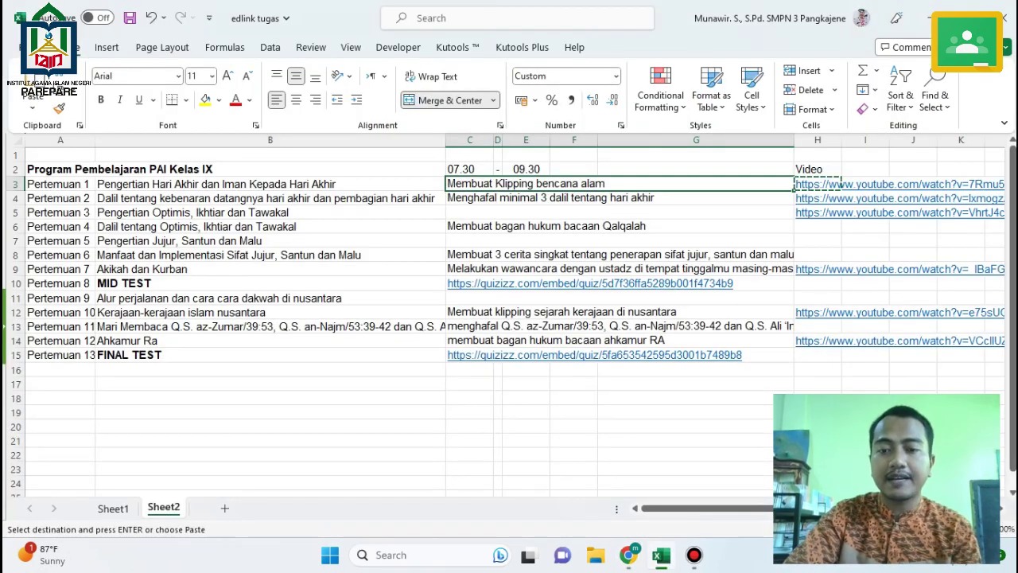
{"action": "key", "text": "ctrl+c"}
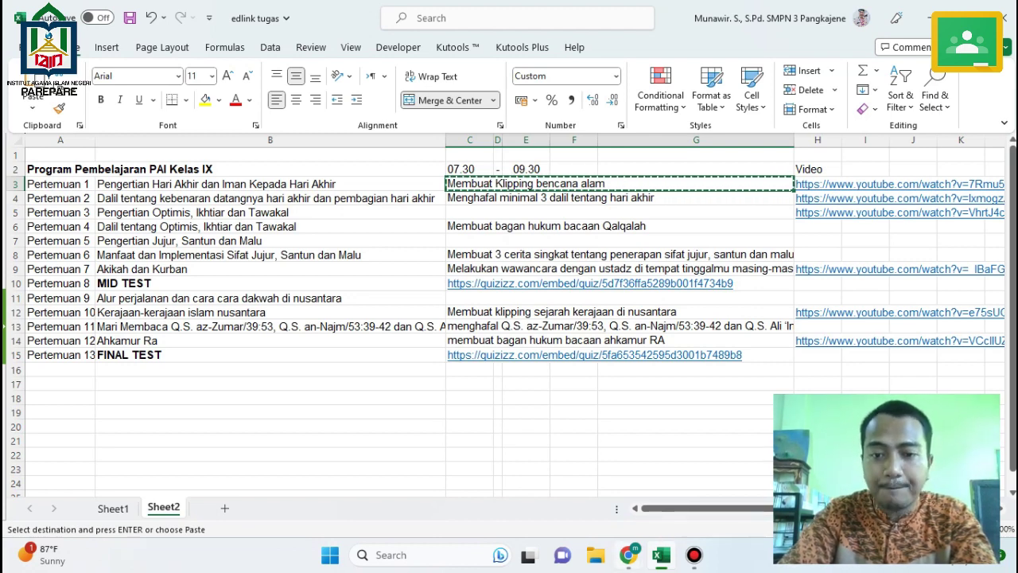
{"action": "mouse_move", "coordinate": [628, 555]}
{"action": "left_click", "coordinate": [704, 478]}
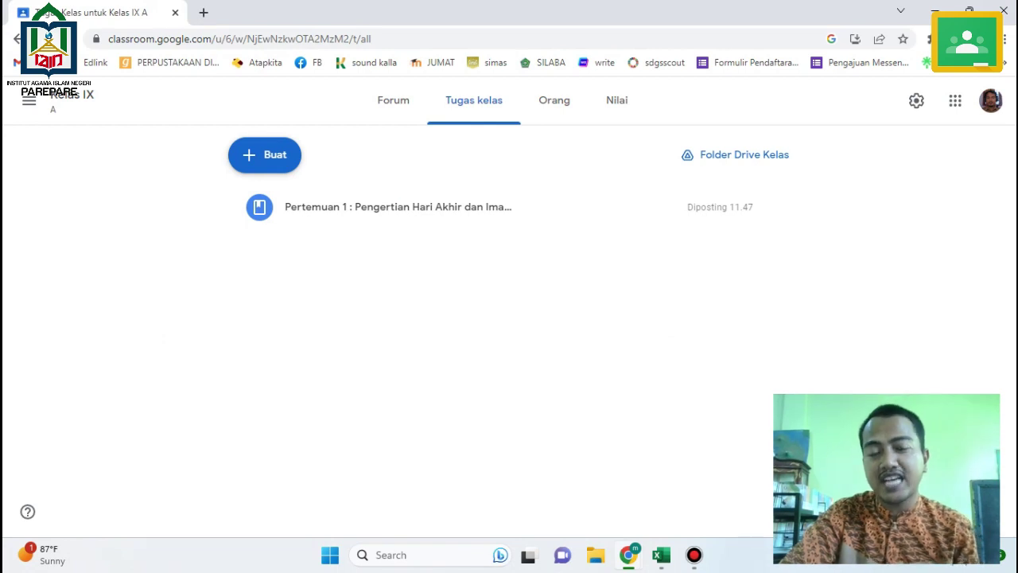
{"action": "left_click", "coordinate": [264, 154]}
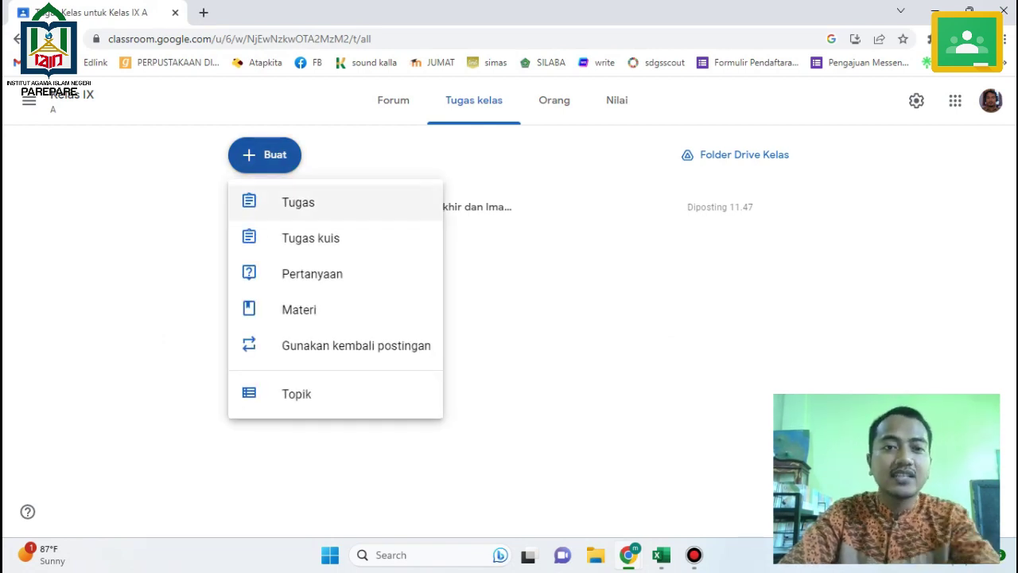
{"action": "left_click", "coordinate": [298, 202]}
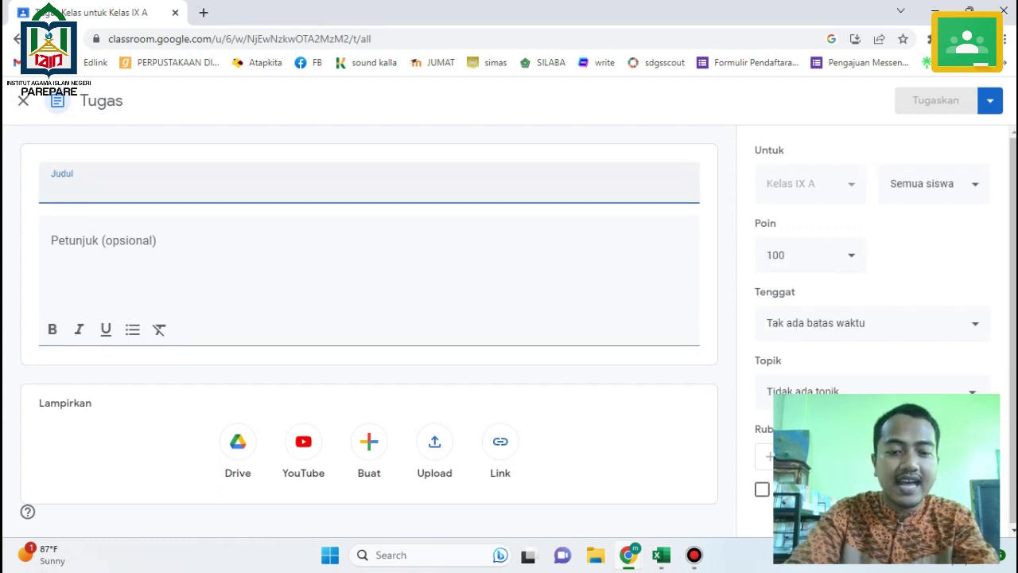
{"action": "key", "text": "ctrl+v"}
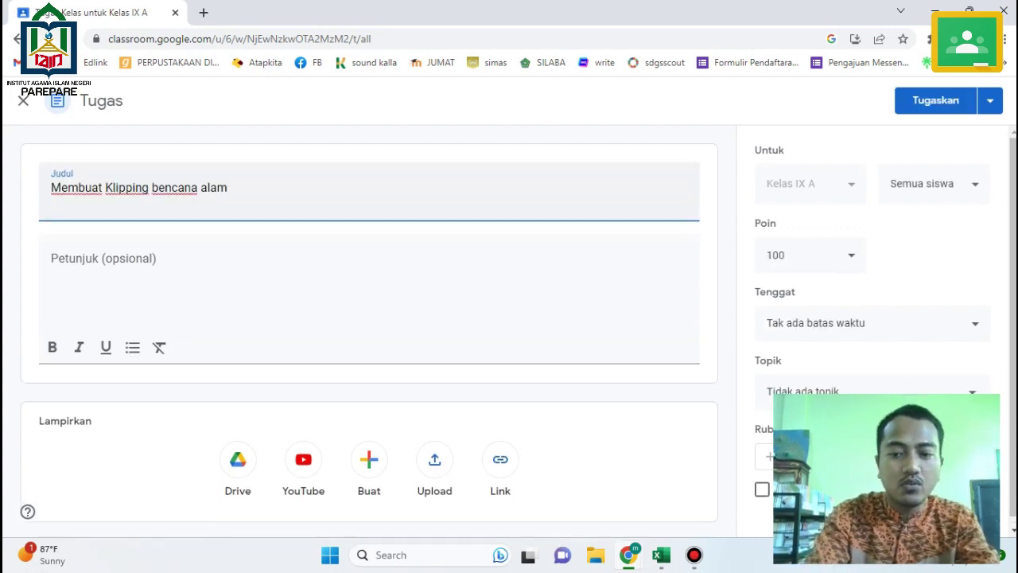
Write instructions: 'silakan ananda', the pasted task, then ', yang merupoakan satu bagian dari materi tanda tanda hari akh'.
{"action": "key", "text": "Tab"}
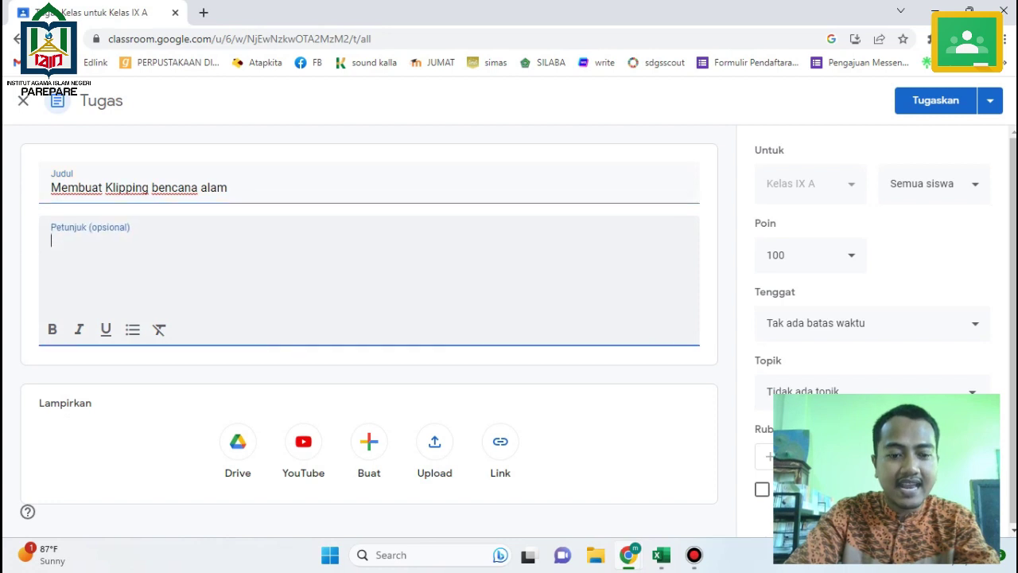
{"action": "type", "text": "silakan a"}
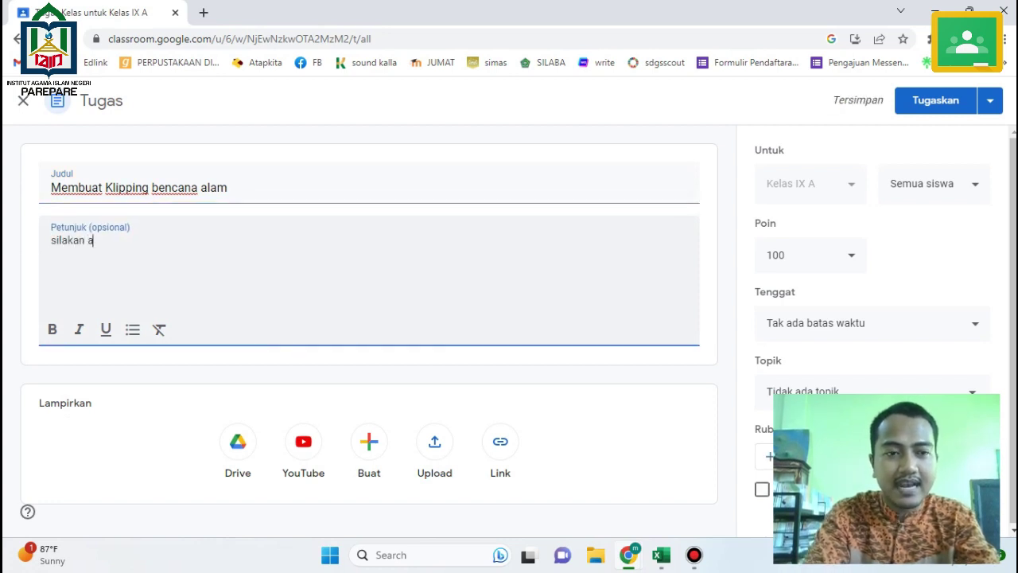
{"action": "type", "text": "nanda"}
{"action": "key", "text": "Return"}
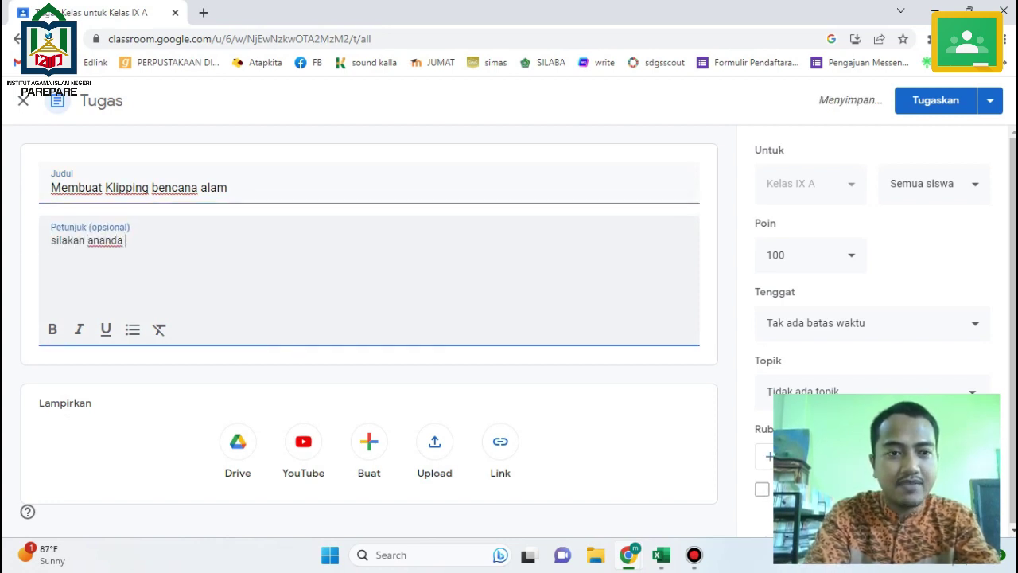
{"action": "key", "text": "ctrl+v"}
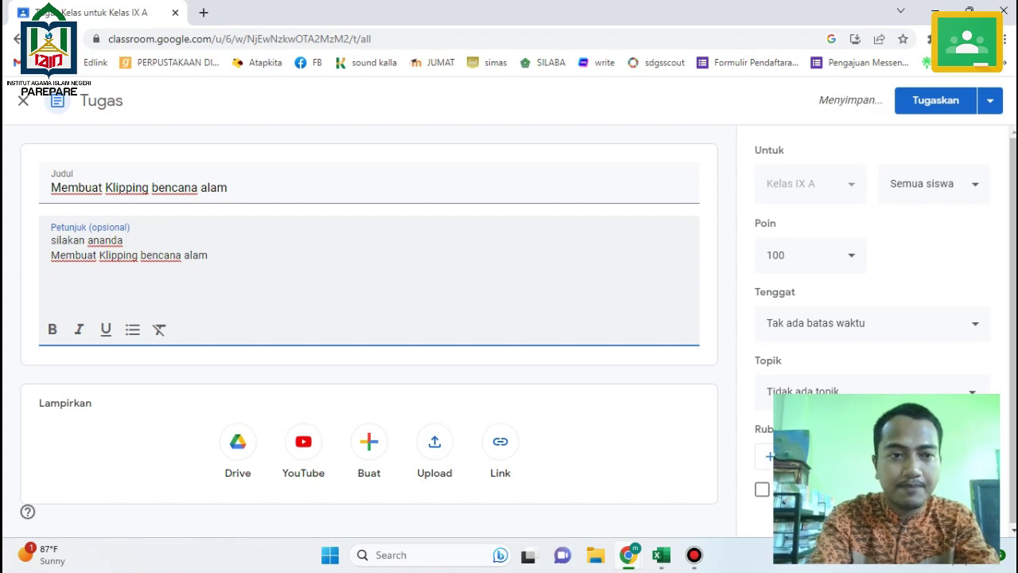
{"action": "key", "text": "Delete"}
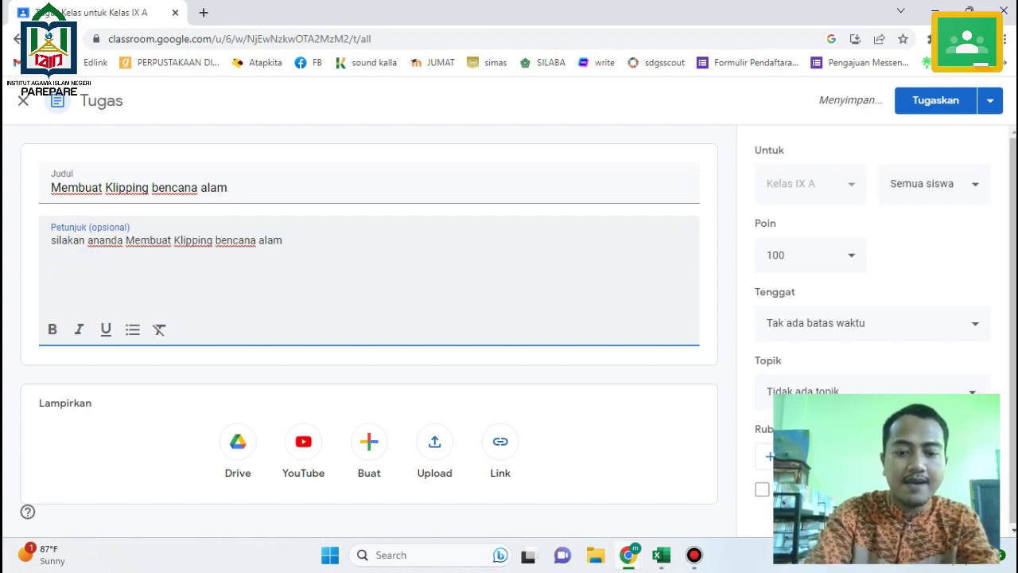
{"action": "type", "text": ", yang merupoaka"}
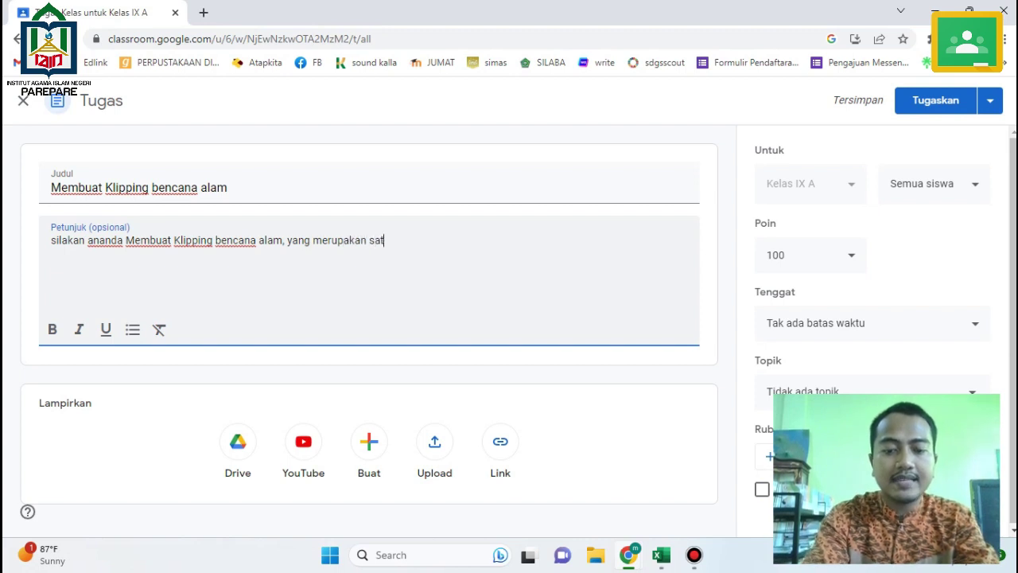
{"action": "type", "text": "n satu bagian dari "}
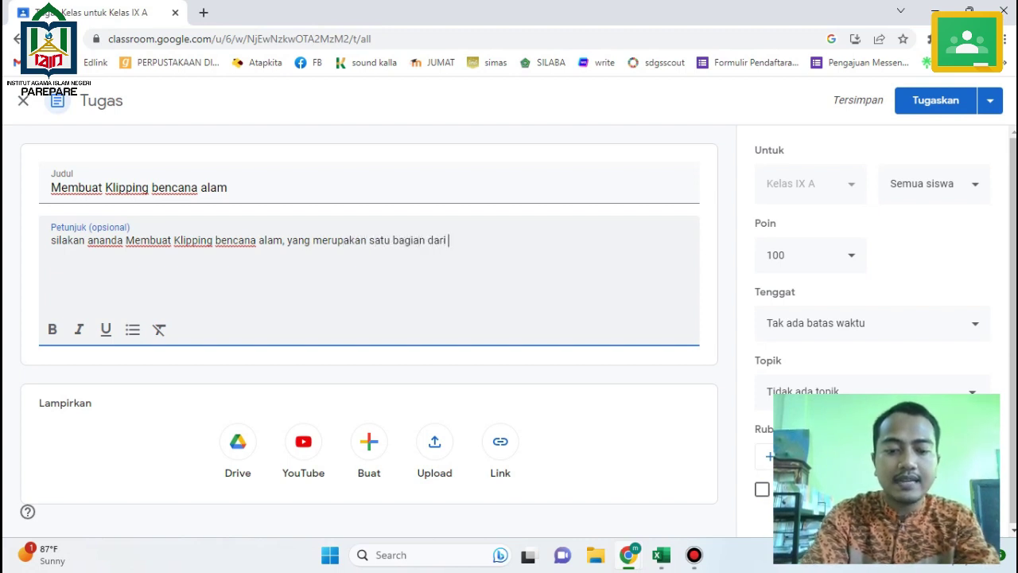
{"action": "type", "text": "materi tanda ta"}
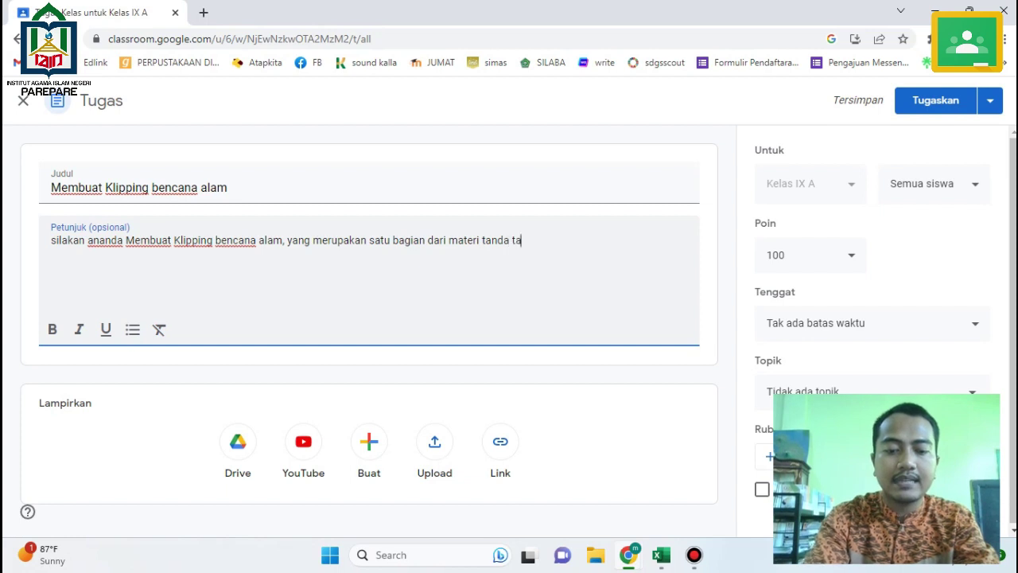
{"action": "type", "text": "nda hari akhir"}
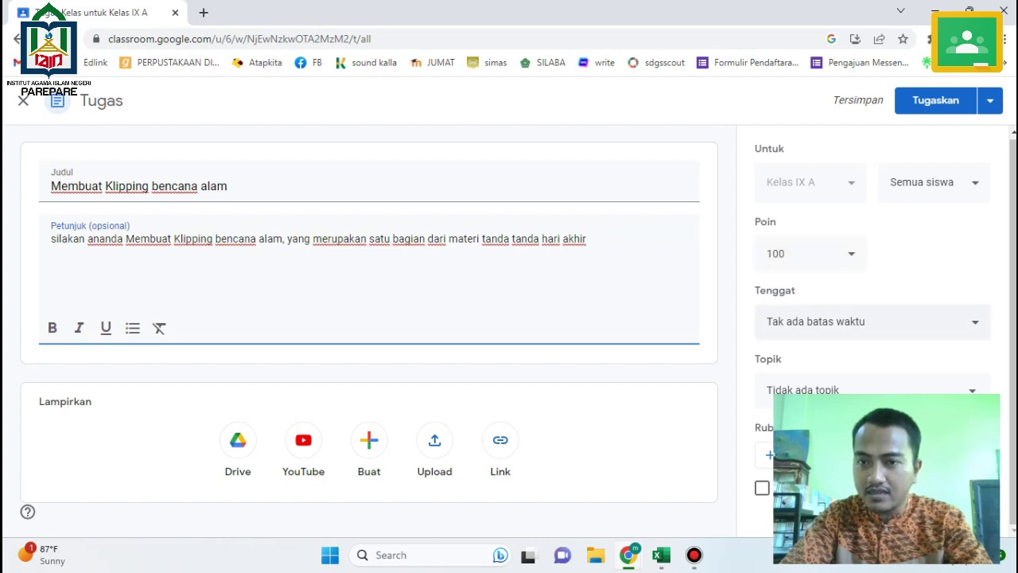
Set the clipping assignment's due date to 29 Mei 2023 and assign it to the class.
{"action": "left_click", "coordinate": [873, 322]}
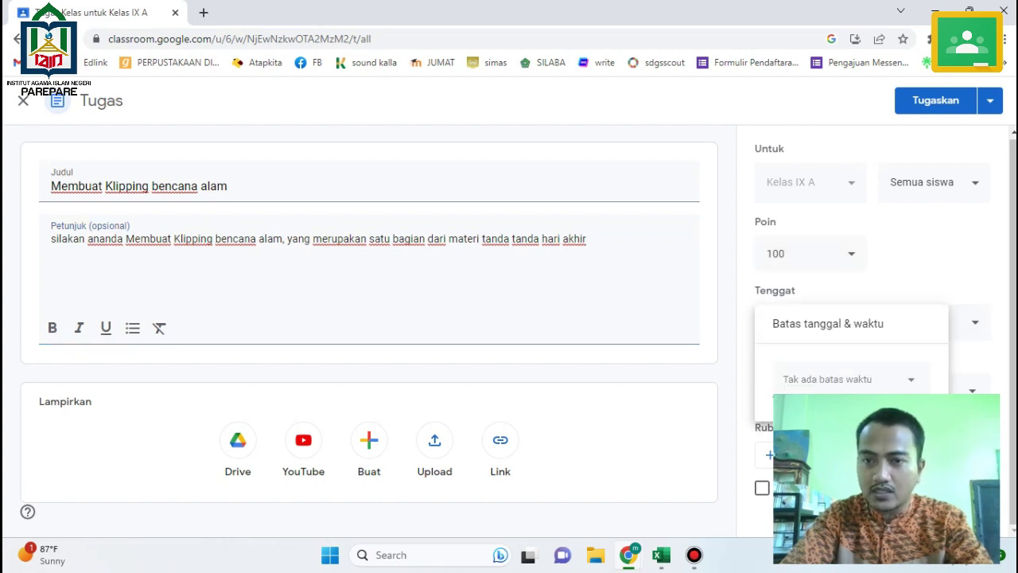
{"action": "left_click", "coordinate": [847, 379]}
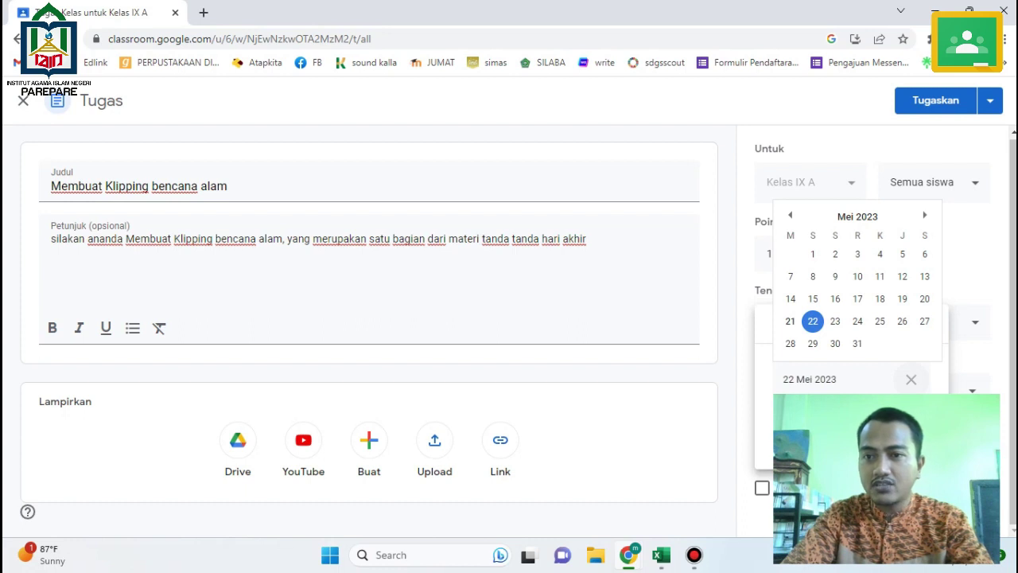
{"action": "left_click", "coordinate": [812, 343]}
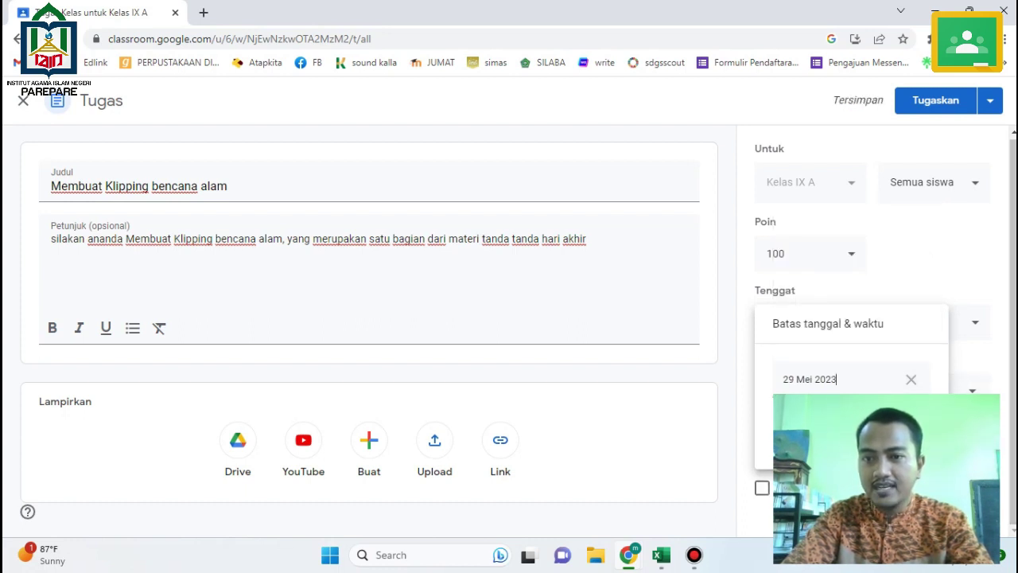
{"action": "key", "text": "Escape"}
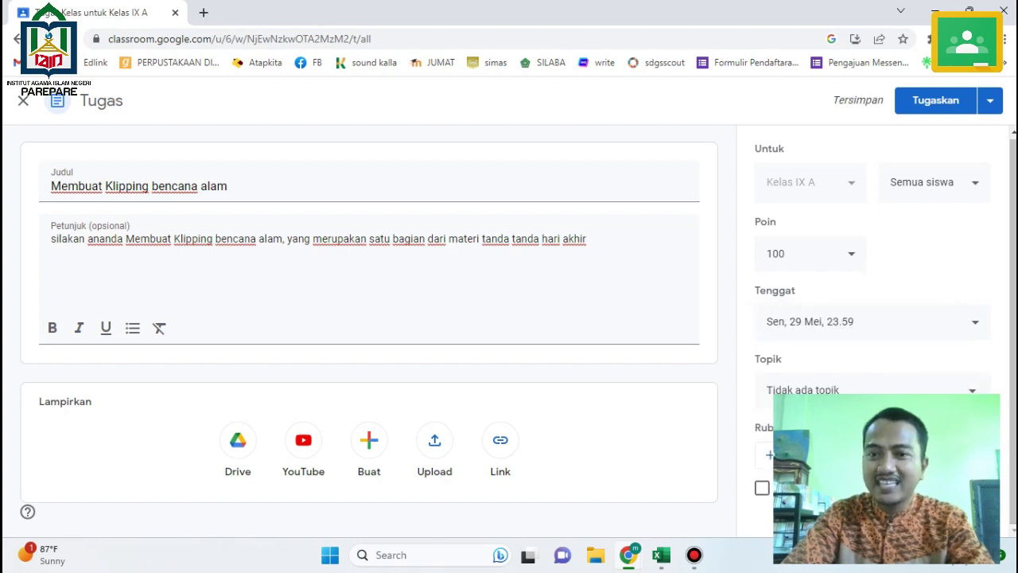
{"action": "left_click", "coordinate": [936, 101]}
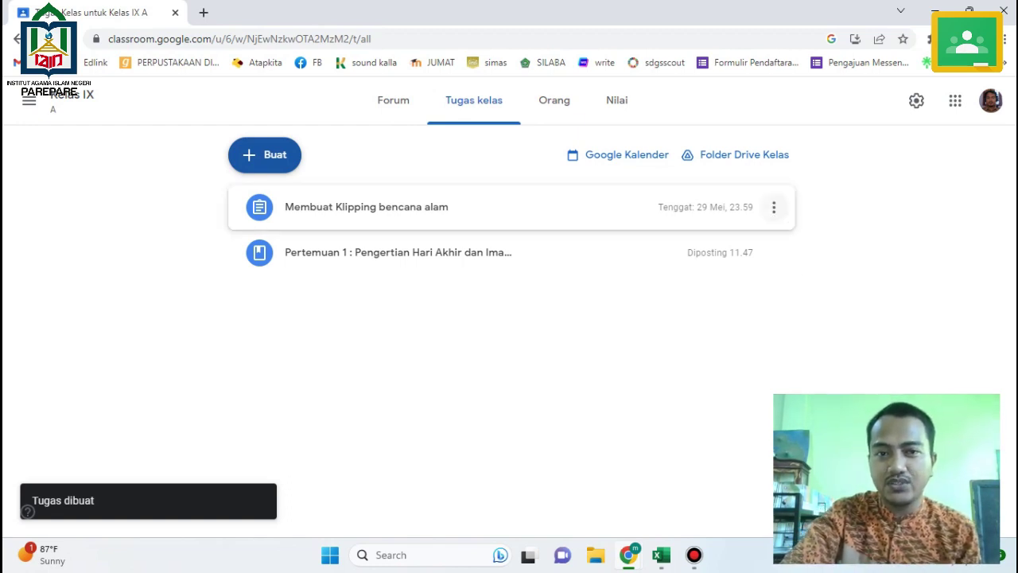
Edit the clipping assignment, prefix its title with 'Tugas Pertemuan 1 :' and save it.
{"action": "left_click", "coordinate": [773, 206]}
{"action": "left_click", "coordinate": [719, 234]}
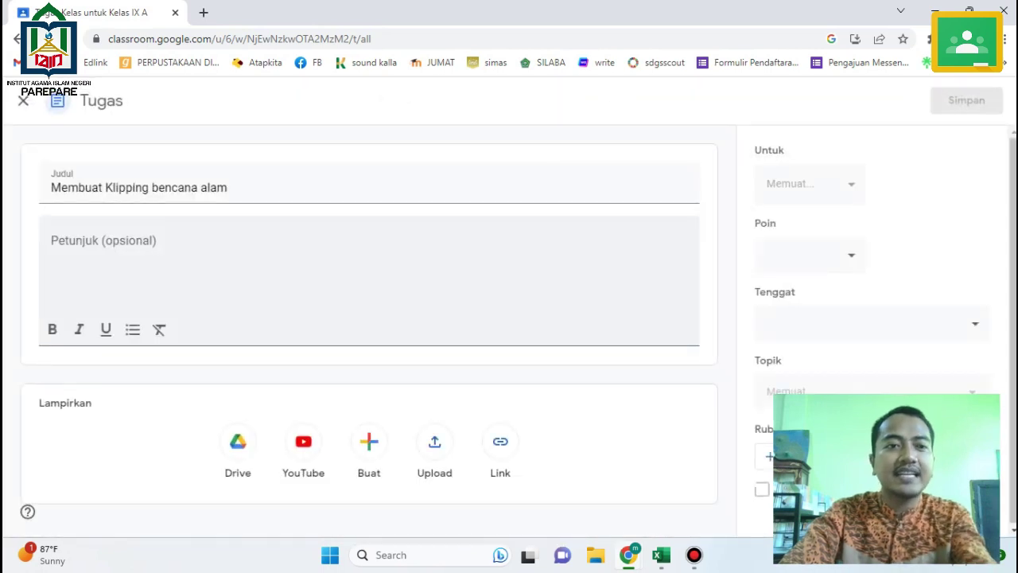
{"action": "type", "text": "Tugas Pertem"}
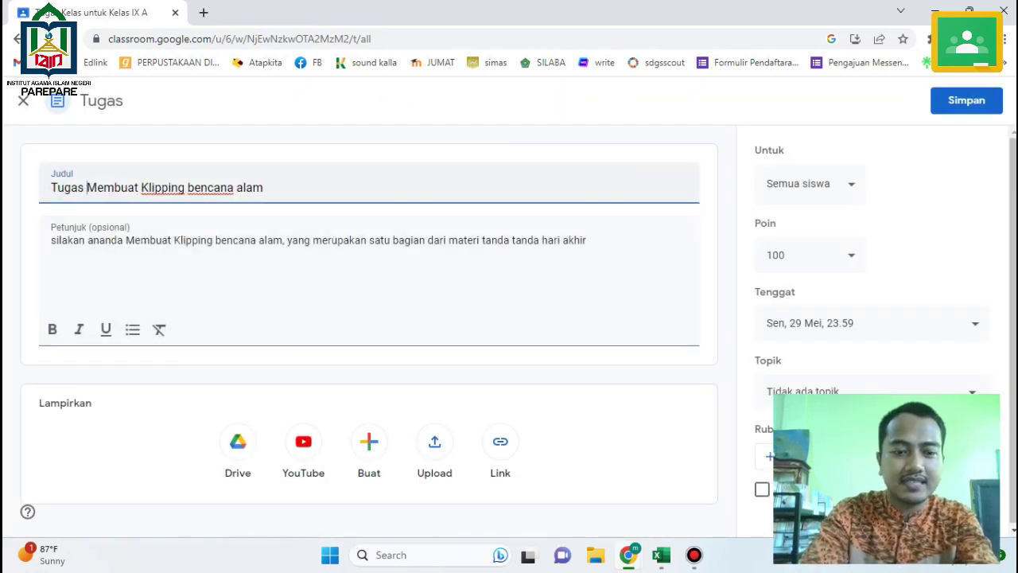
{"action": "type", "text": "uan 1"}
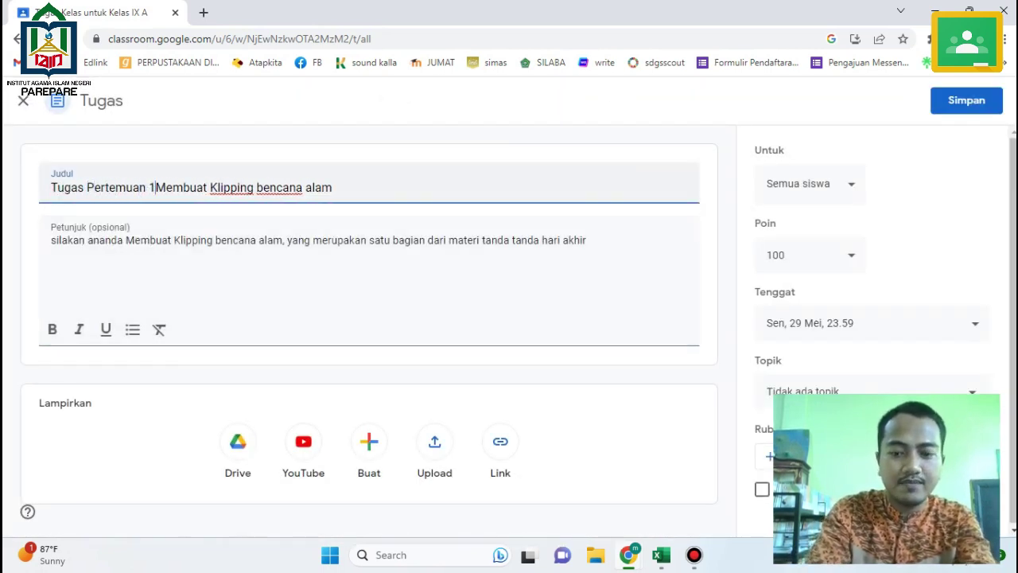
{"action": "type", "text": " :"}
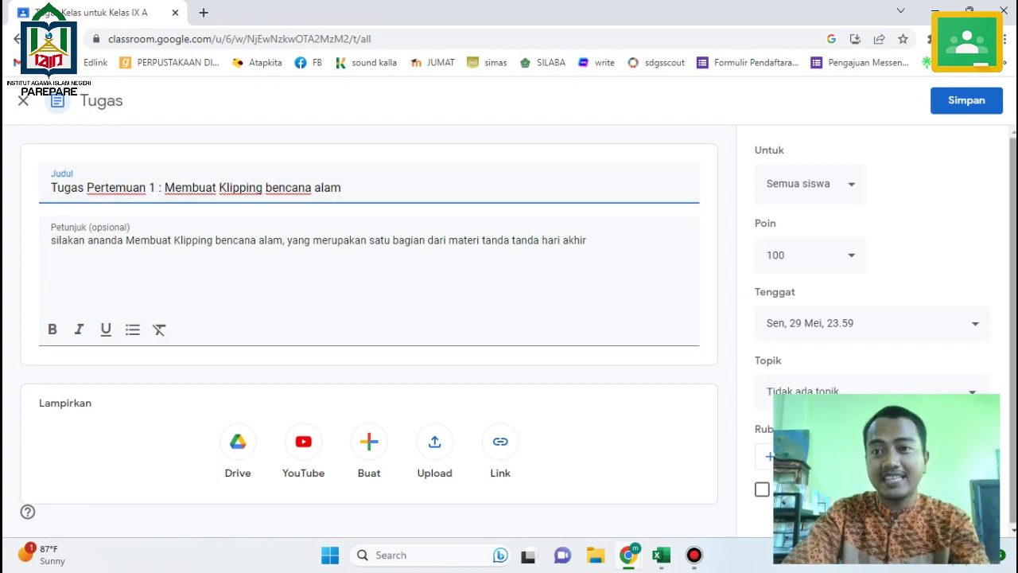
{"action": "left_click", "coordinate": [966, 100]}
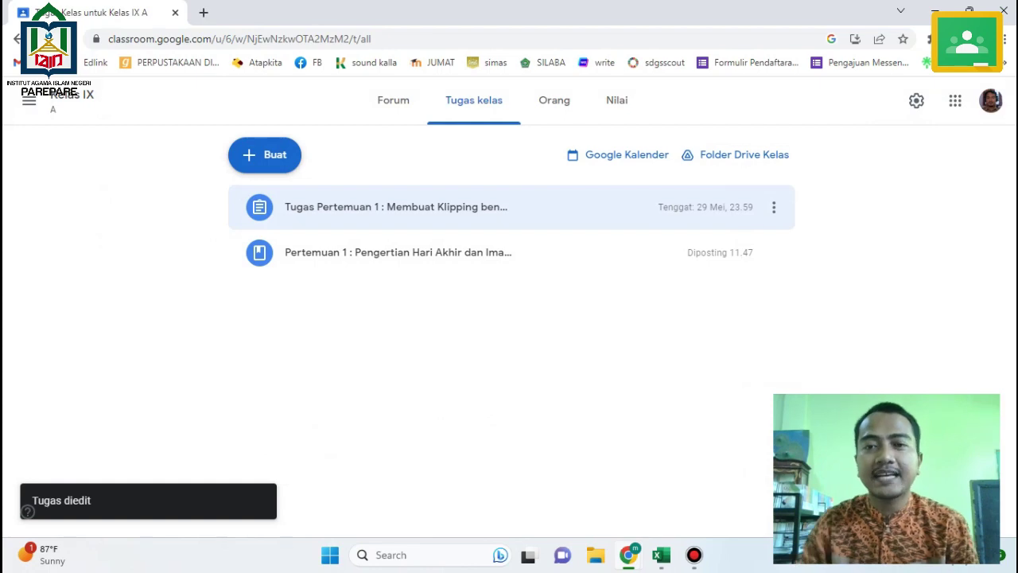
Create a material titled 'Pertemuan 2 : Dalil tentang kebenaran datangnya hari akhir', reusing the topic as description.
{"action": "left_click", "coordinate": [661, 554]}
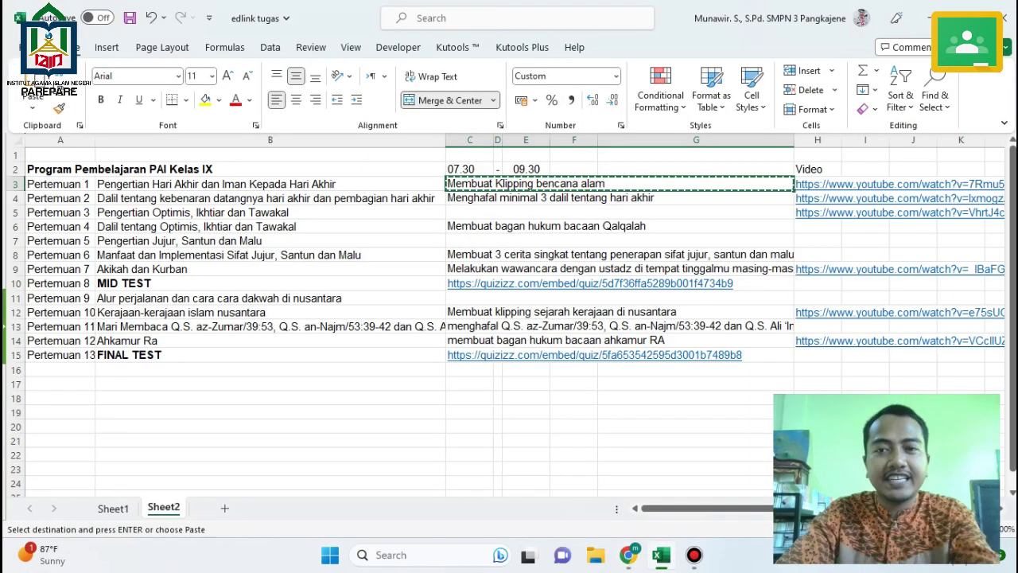
{"action": "left_click", "coordinate": [269, 198]}
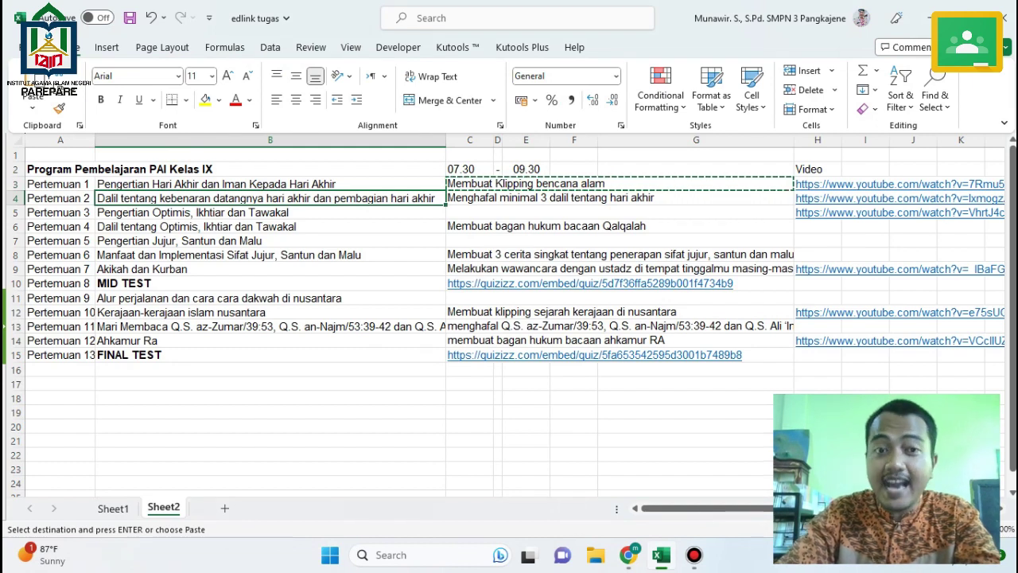
{"action": "key", "text": "ctrl+c"}
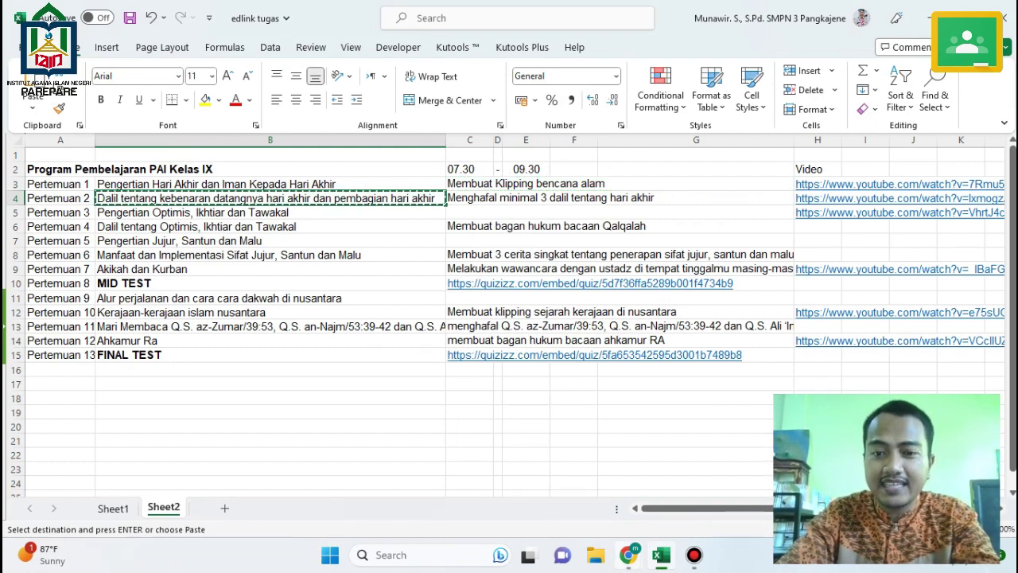
{"action": "left_click", "coordinate": [628, 555]}
{"action": "left_click", "coordinate": [704, 469]}
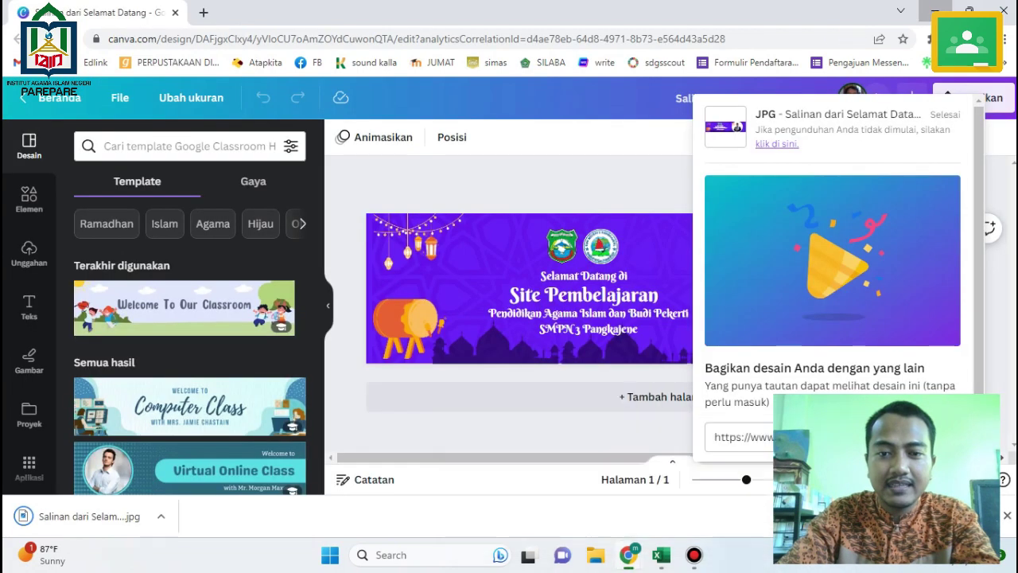
{"action": "left_click", "coordinate": [613, 430]}
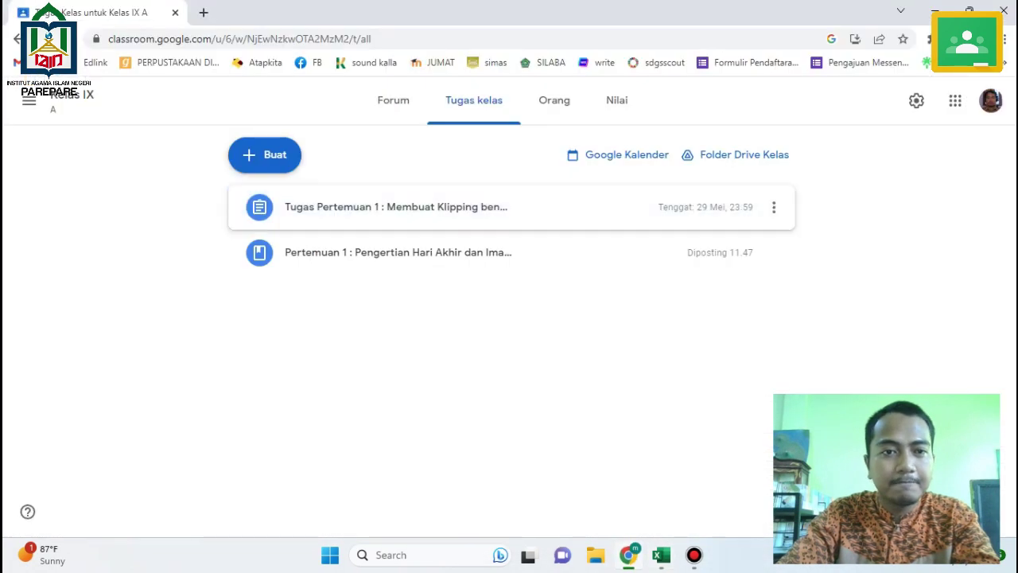
{"action": "left_click", "coordinate": [265, 154]}
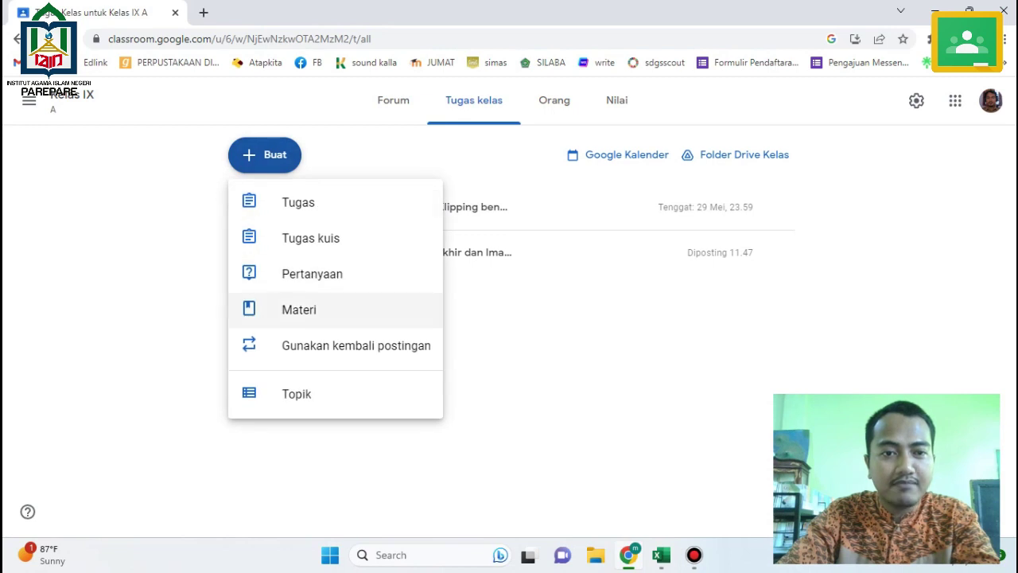
{"action": "left_click", "coordinate": [296, 303]}
{"action": "type", "text": "Pertemuan 2 :"}
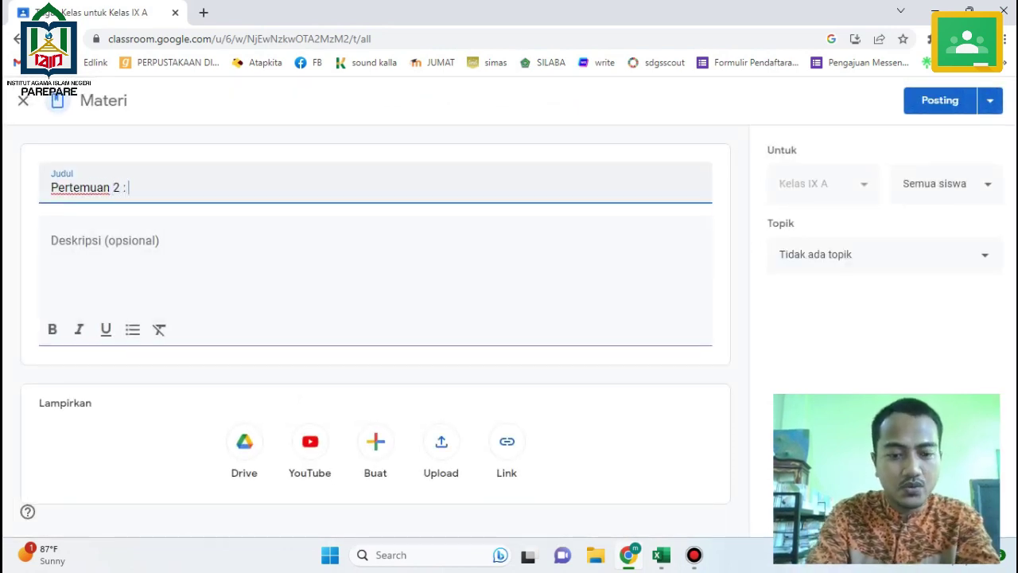
{"action": "key", "text": "ctrl+v"}
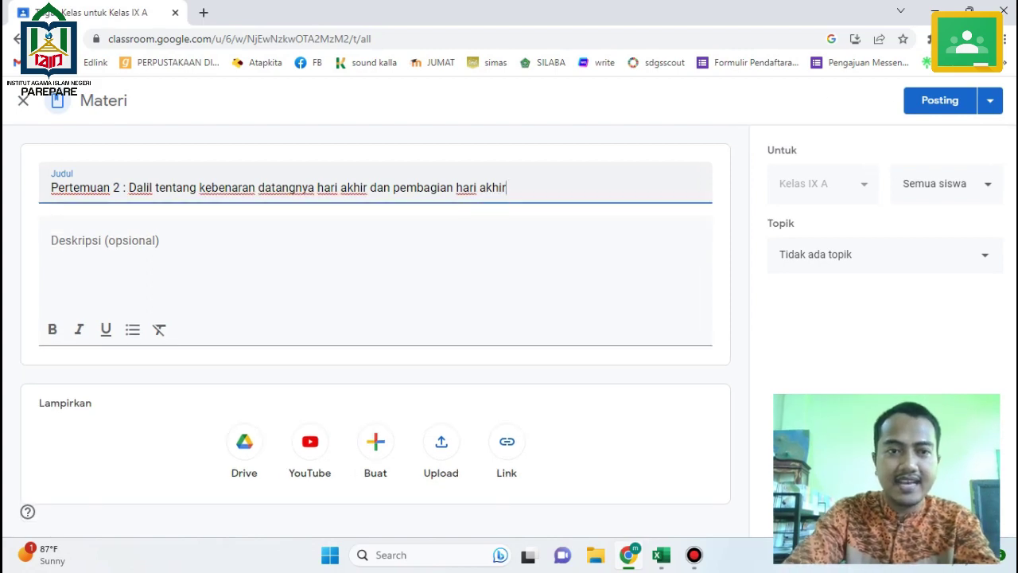
{"action": "left_click", "coordinate": [51, 240]}
{"action": "key", "text": "ctrl+v"}
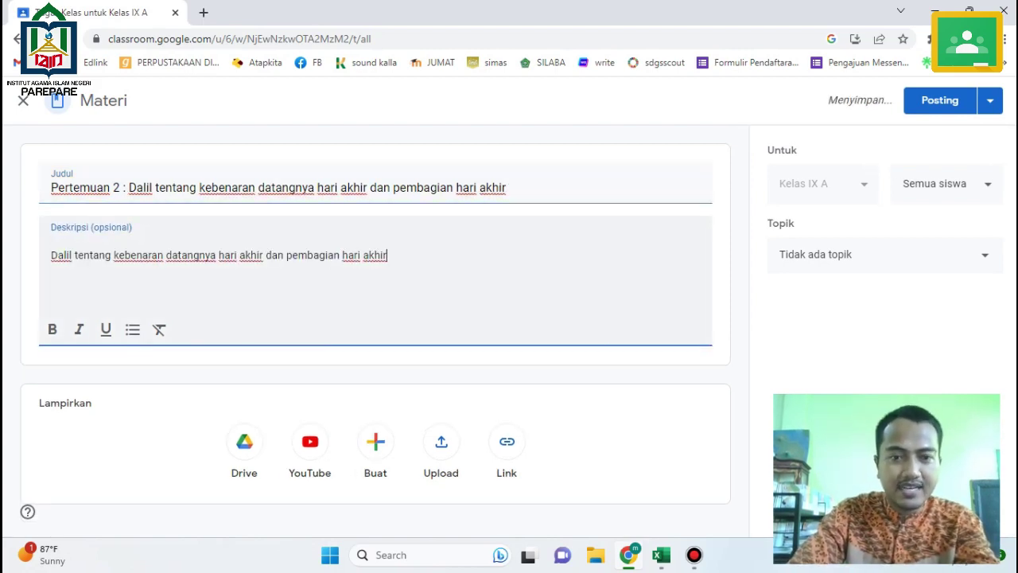
Attach the Pertemuan 2 YouTube video link from cell H4 to the material.
{"action": "key", "text": "alt+Tab"}
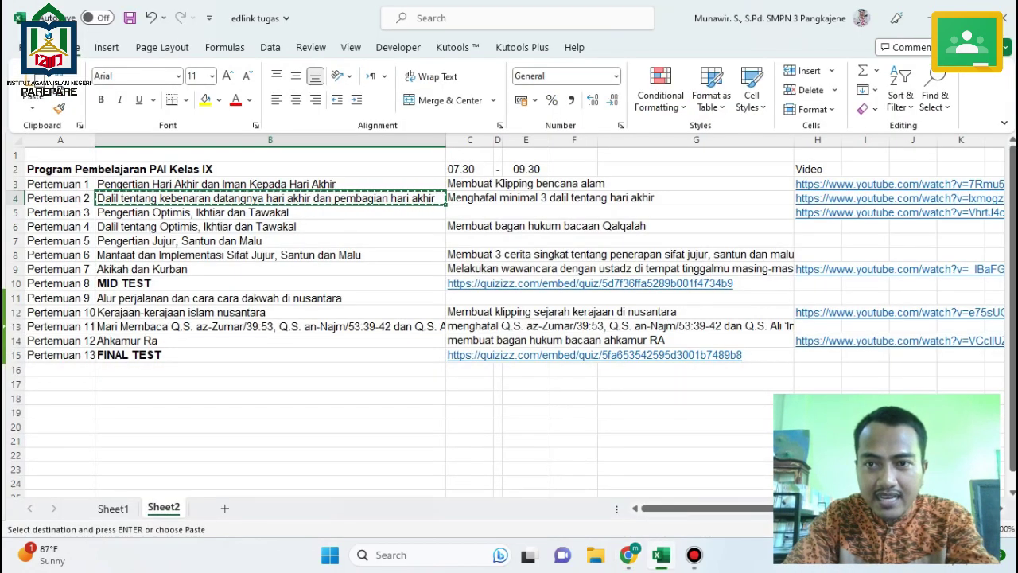
{"action": "left_click", "coordinate": [818, 198]}
{"action": "key", "text": "ctrl+c"}
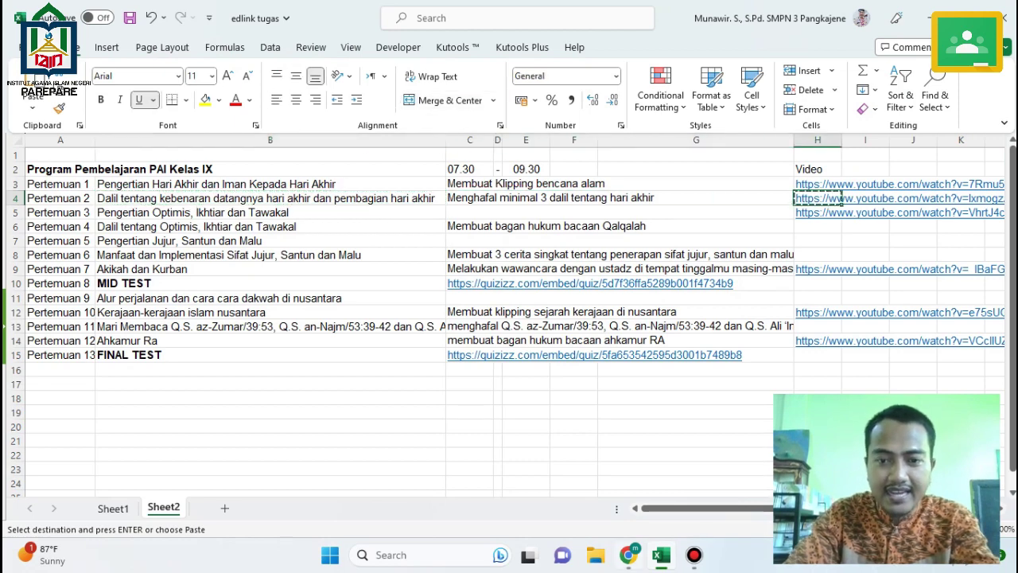
{"action": "key", "text": "alt+Tab"}
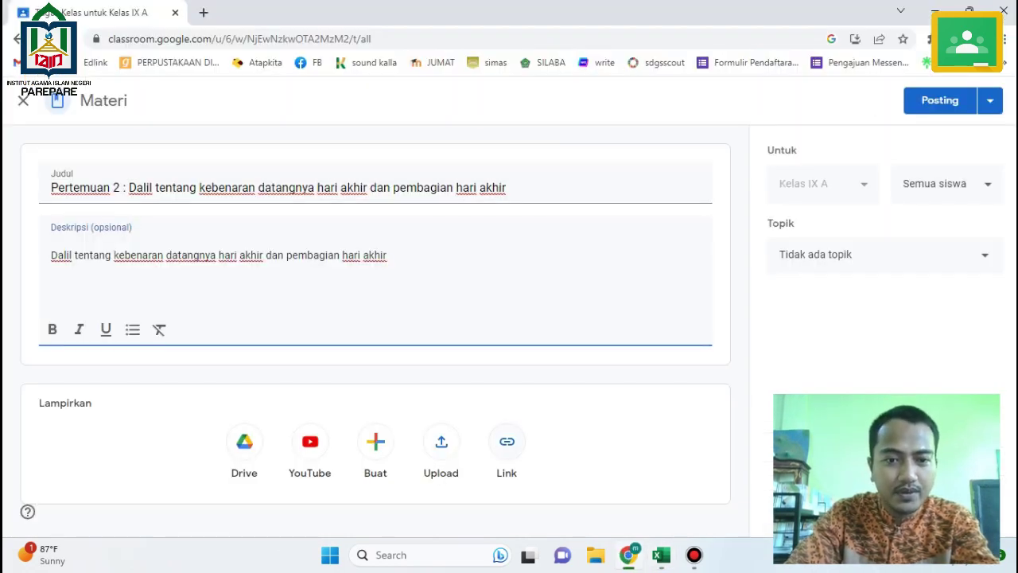
{"action": "left_click", "coordinate": [507, 447]}
{"action": "key", "text": "ctrl+v"}
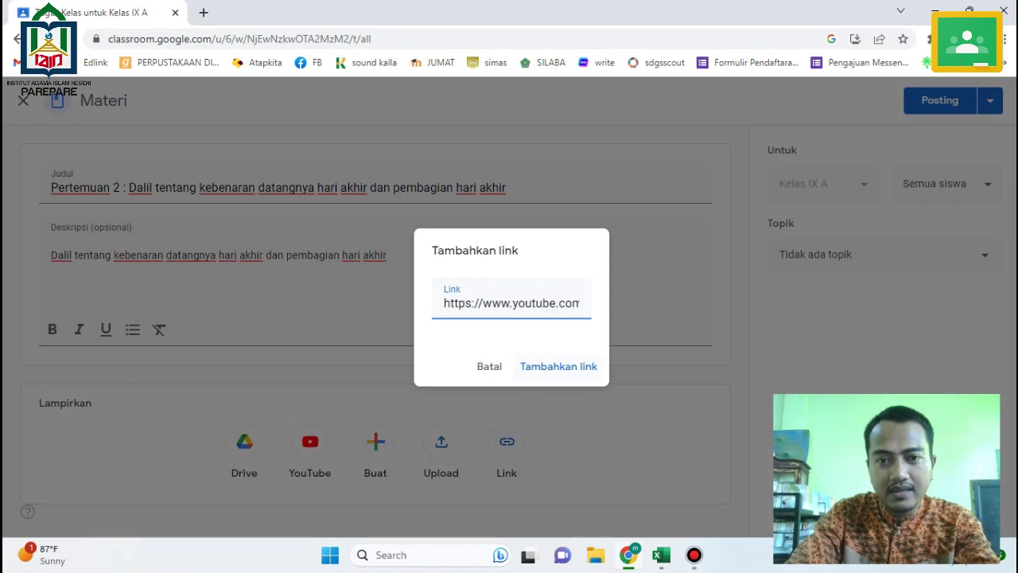
{"action": "key", "text": "Return"}
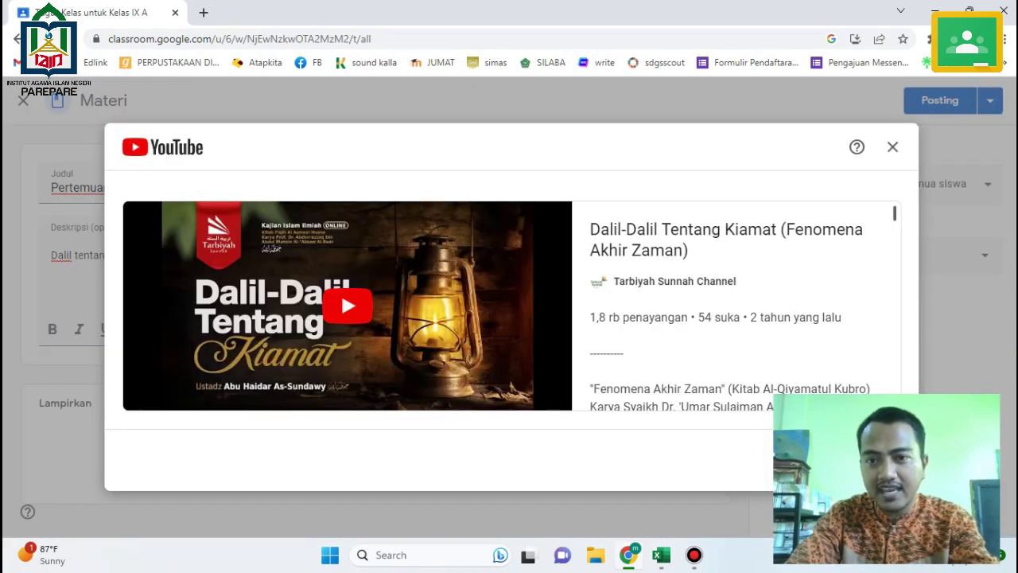
{"action": "key", "text": "Escape"}
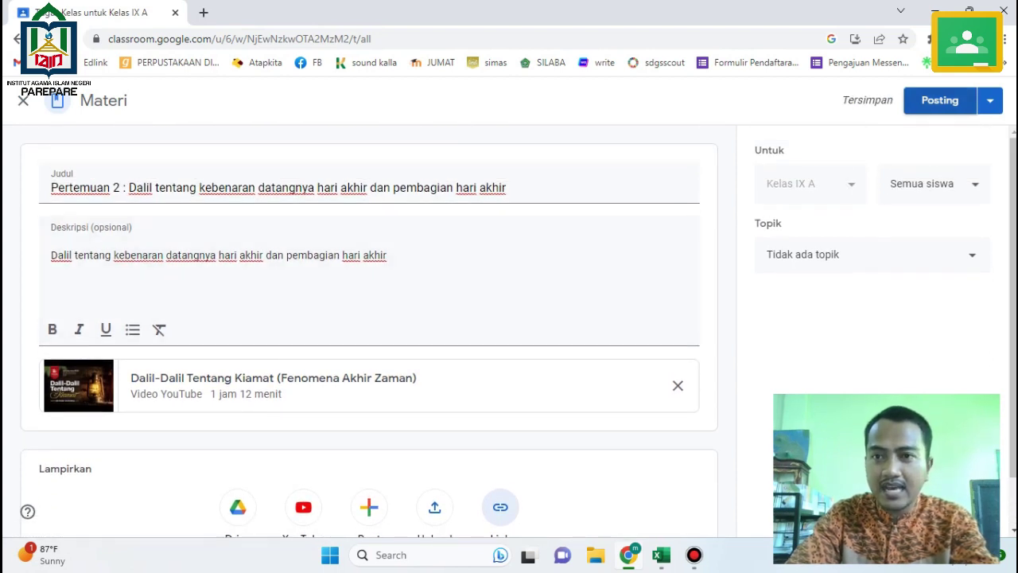
Post the Pertemuan 2 material to the class.
{"action": "left_click", "coordinate": [939, 100]}
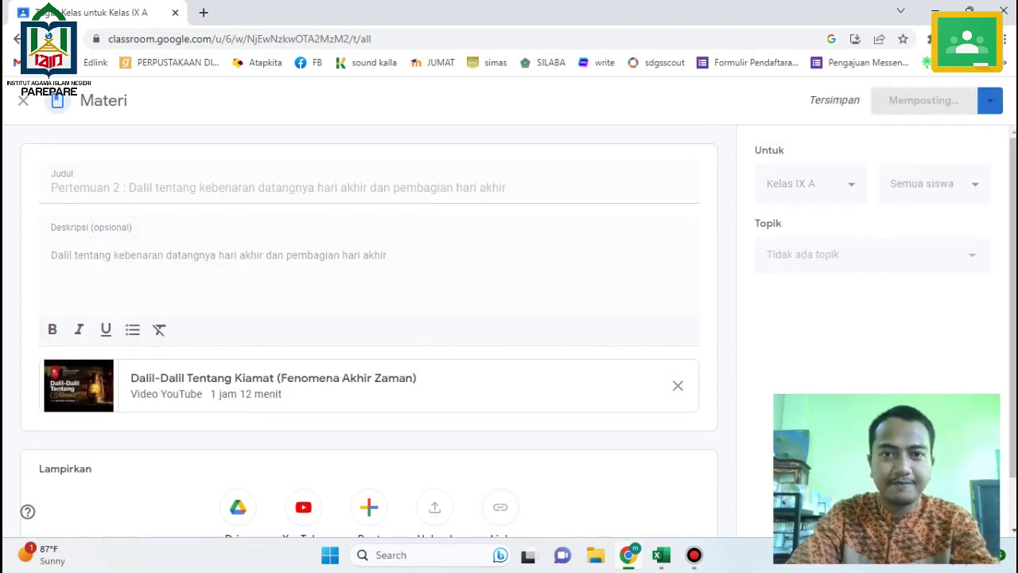
{"action": "left_click", "coordinate": [662, 554]}
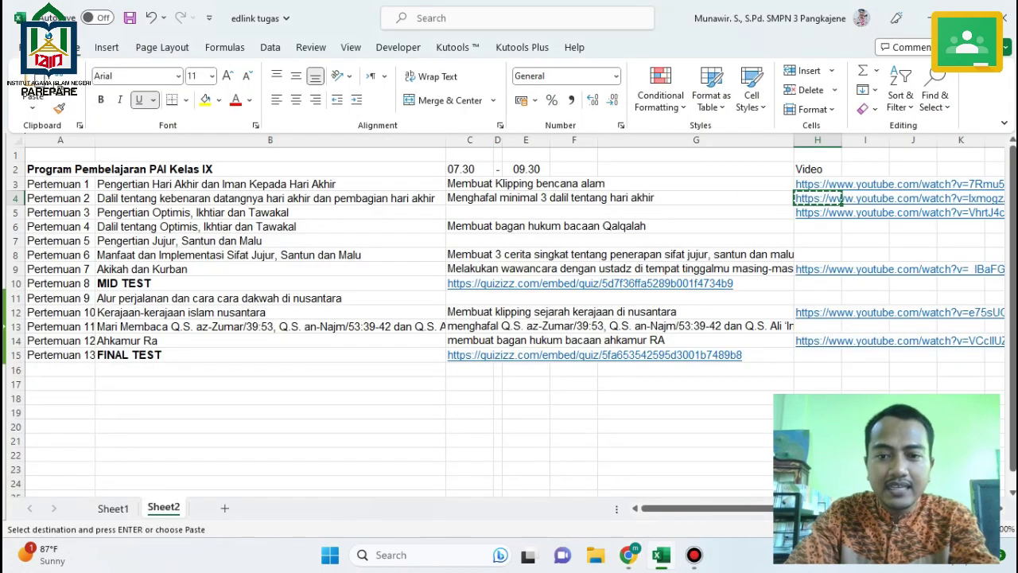
{"action": "left_click", "coordinate": [661, 554]}
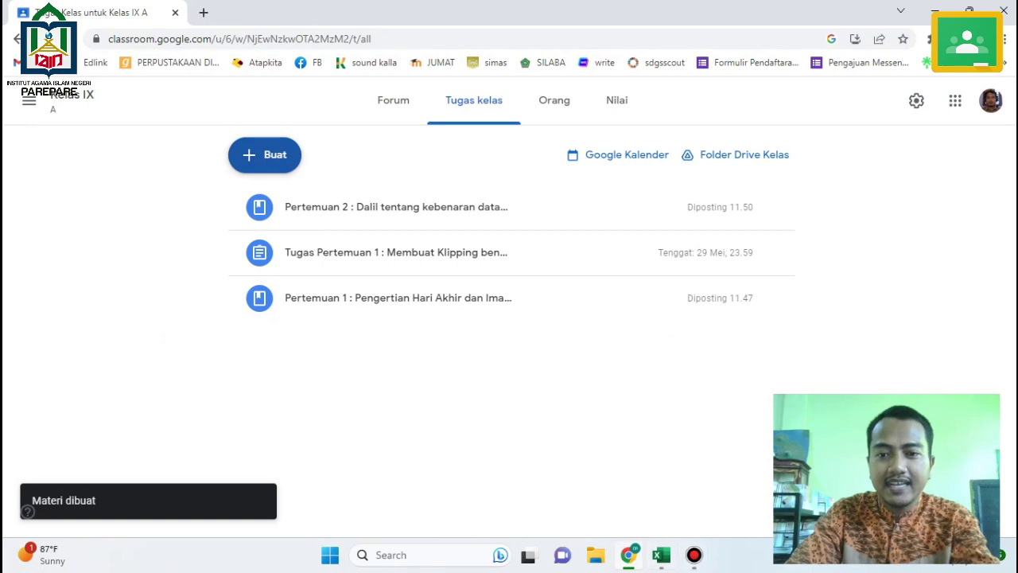
{"action": "left_click", "coordinate": [628, 554]}
Create assignment 'Tugas Pertemuan 2 : Menghafal minimal 3 dalil tentang hari akhir' with the task as instructions.
{"action": "left_click", "coordinate": [661, 555]}
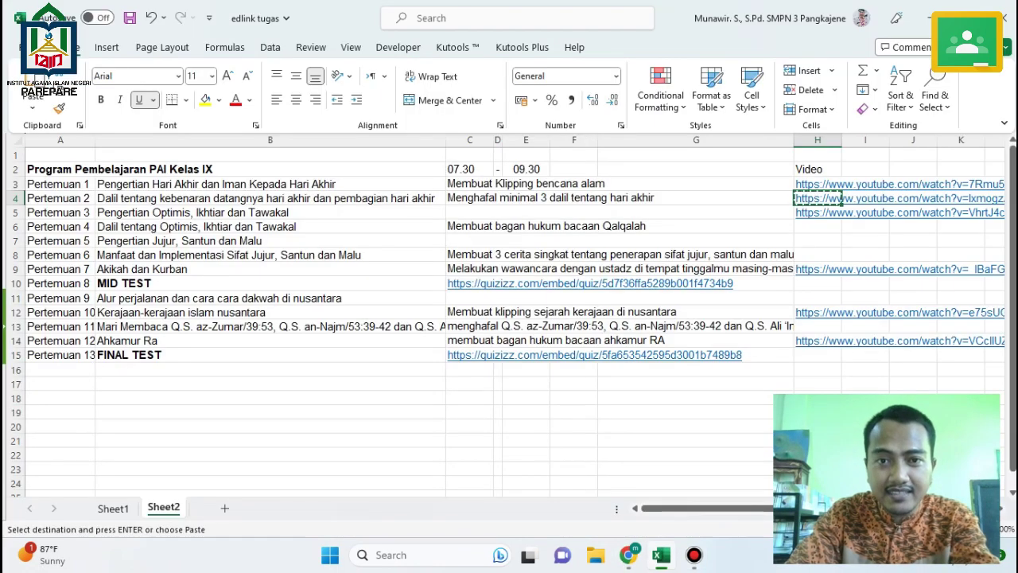
{"action": "key", "text": "Left"}
{"action": "key", "text": "ctrl+c"}
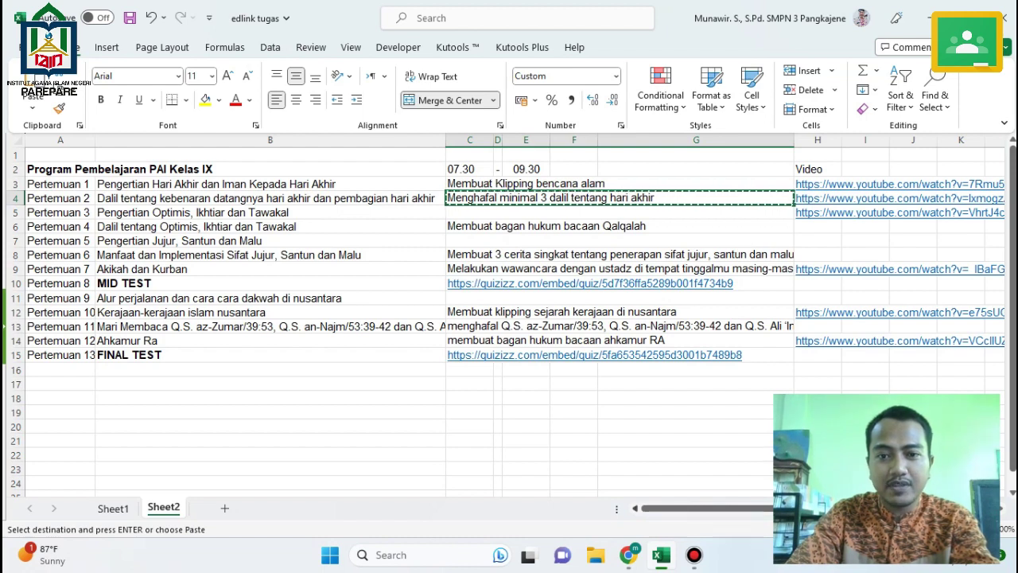
{"action": "key", "text": "alt+Tab"}
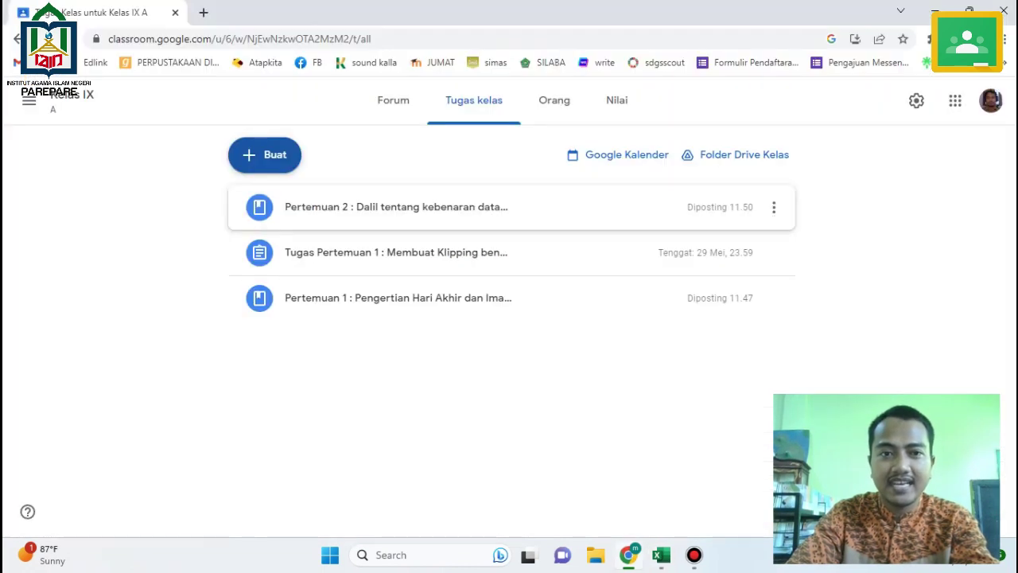
{"action": "left_click", "coordinate": [267, 163]}
{"action": "left_click", "coordinate": [299, 202]}
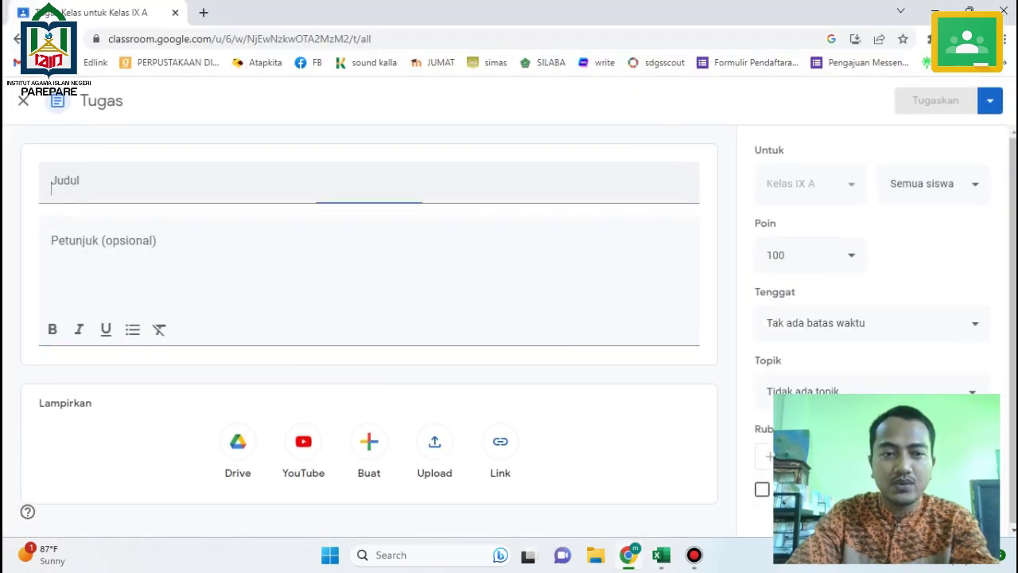
{"action": "type", "text": "Tugas "}
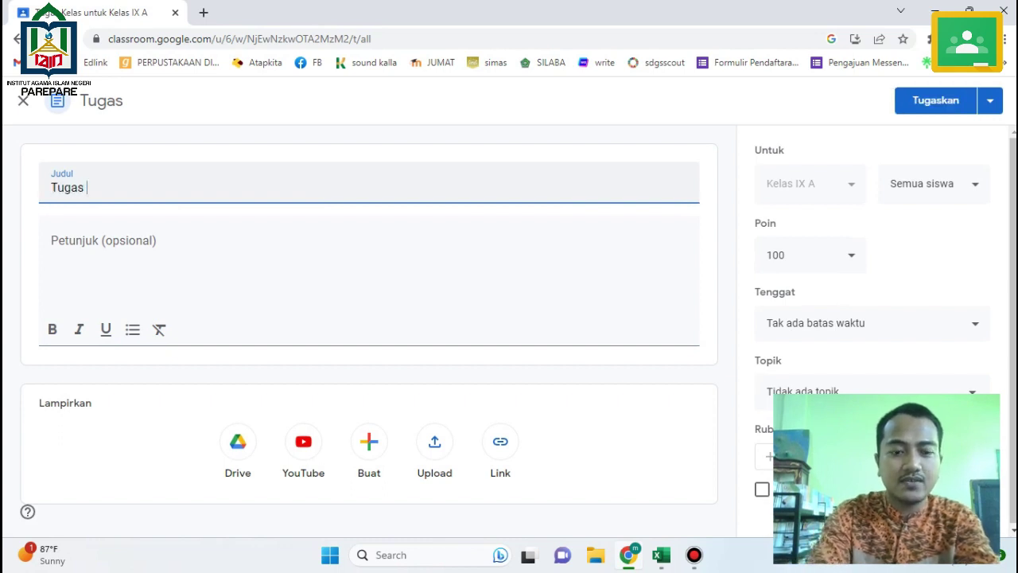
{"action": "type", "text": "Pertemuan 2 "}
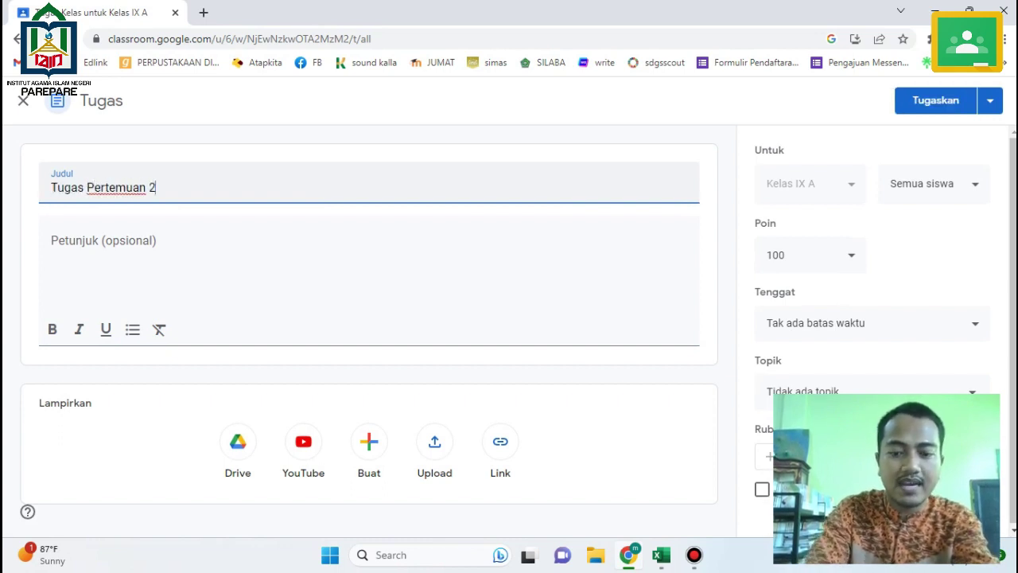
{"action": "type", "text": ":"}
{"action": "key", "text": "ctrl+v"}
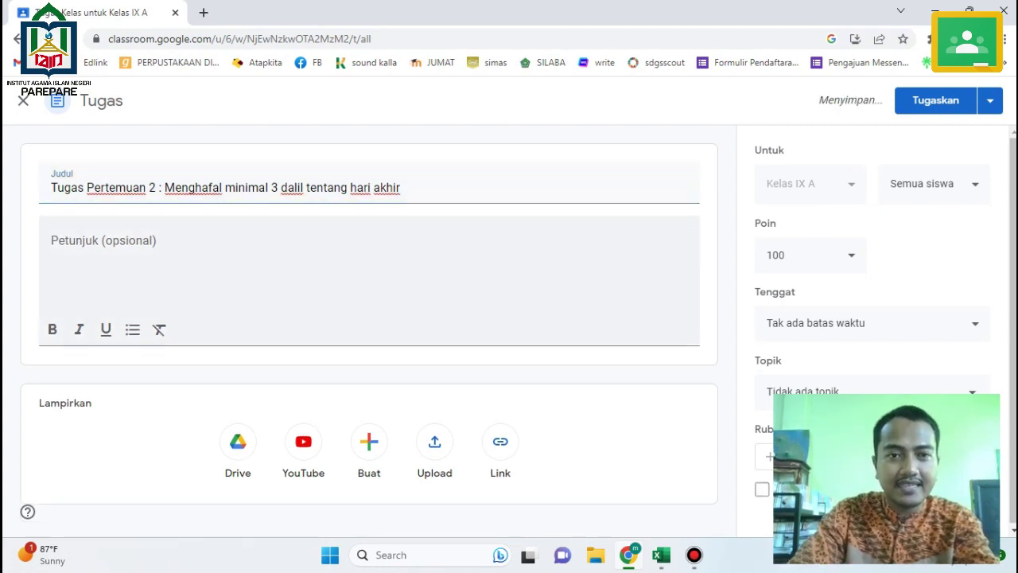
{"action": "key", "text": "Tab"}
{"action": "key", "text": "ctrl+v"}
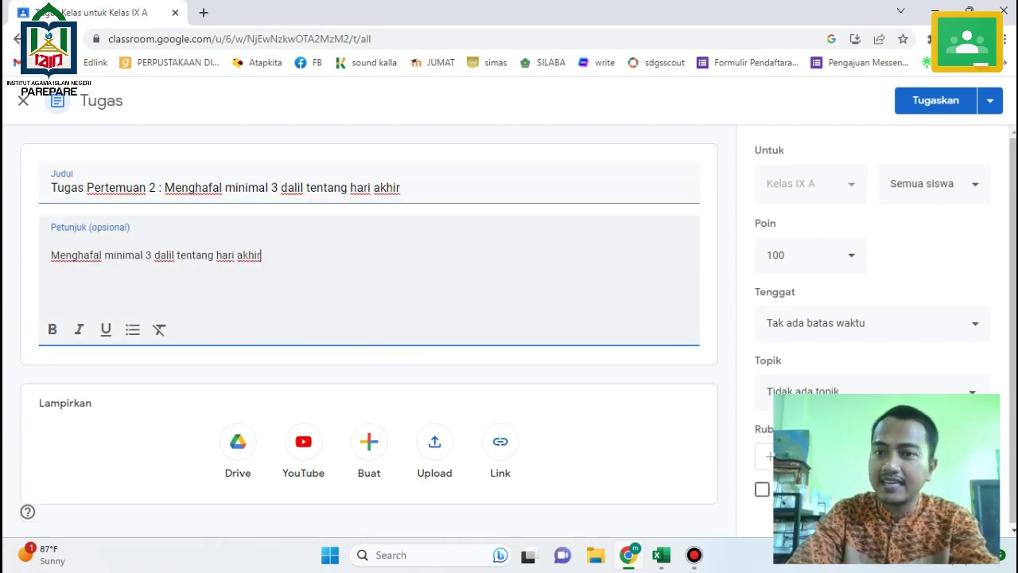
Set the due date to 5 June 2023 and assign it to the class.
{"action": "left_click", "coordinate": [873, 323]}
{"action": "left_click", "coordinate": [843, 380]}
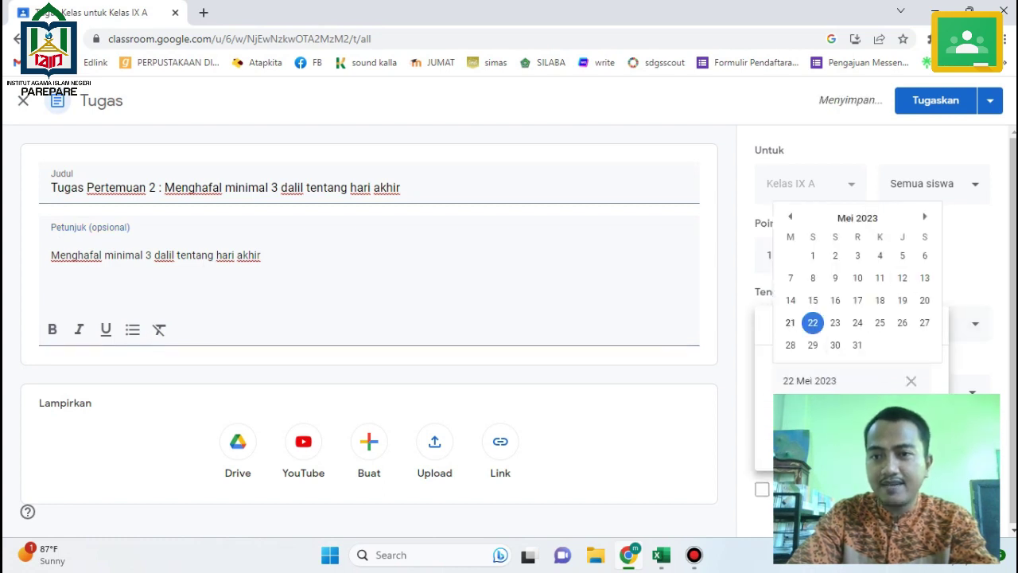
{"action": "left_click", "coordinate": [925, 216]}
{"action": "left_click", "coordinate": [813, 278]}
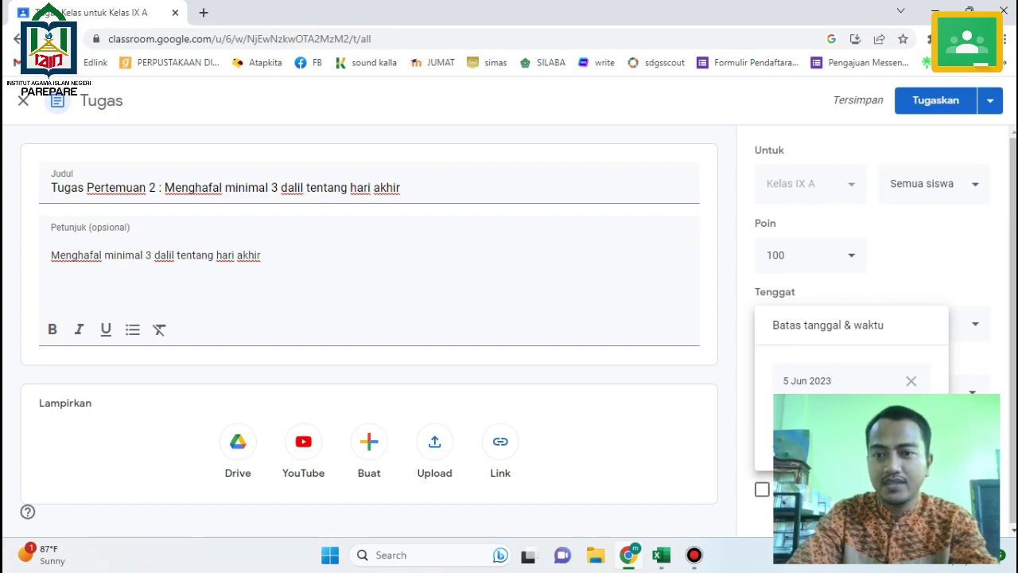
{"action": "key", "text": "Escape"}
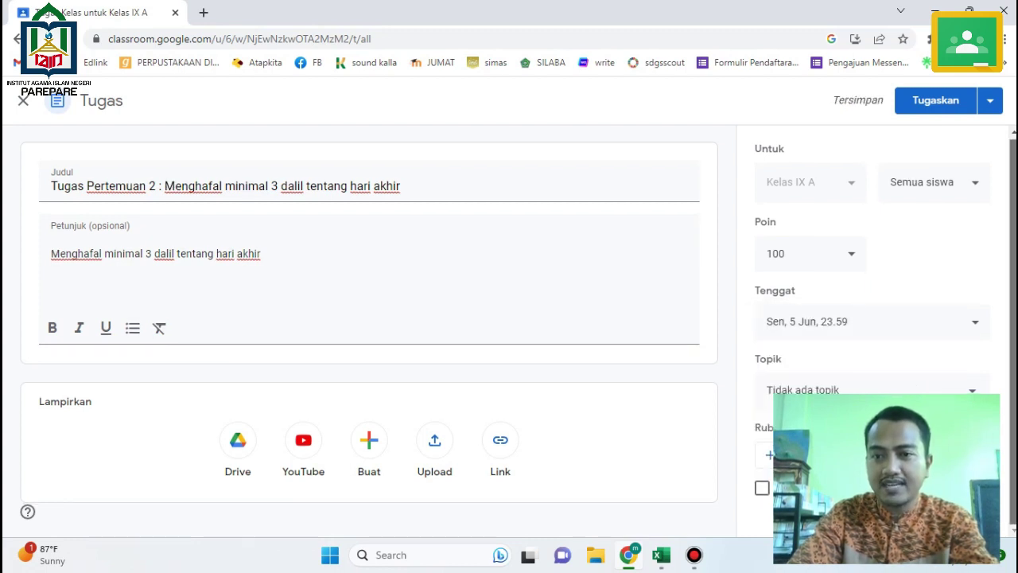
{"action": "left_click", "coordinate": [935, 100]}
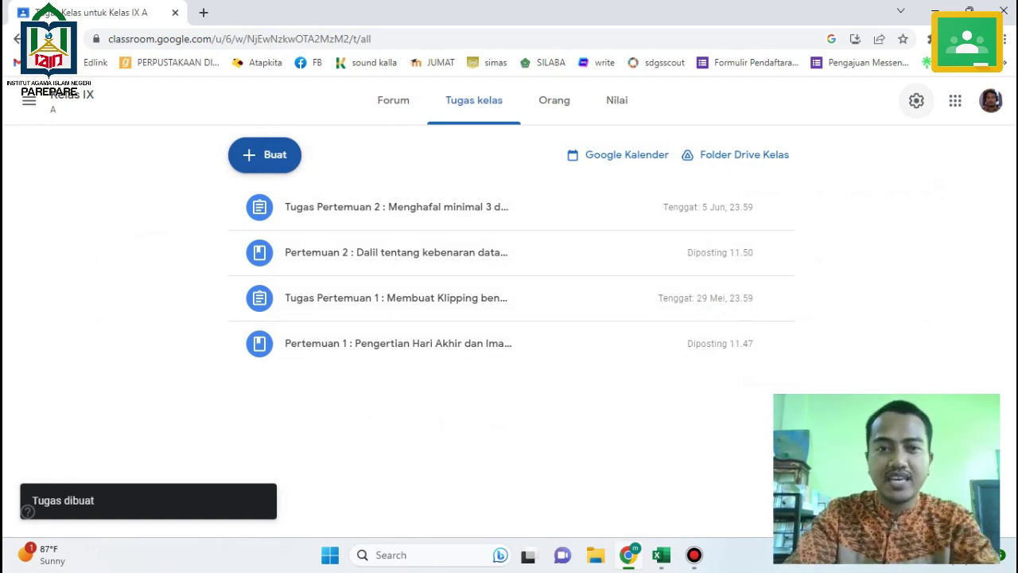
Start a Pertemuan 3 material titled with the B5 topic 'Pengertian Optimis, Ikhtiar dan Tawakal', also pasted as description.
{"action": "key", "text": "alt+Tab"}
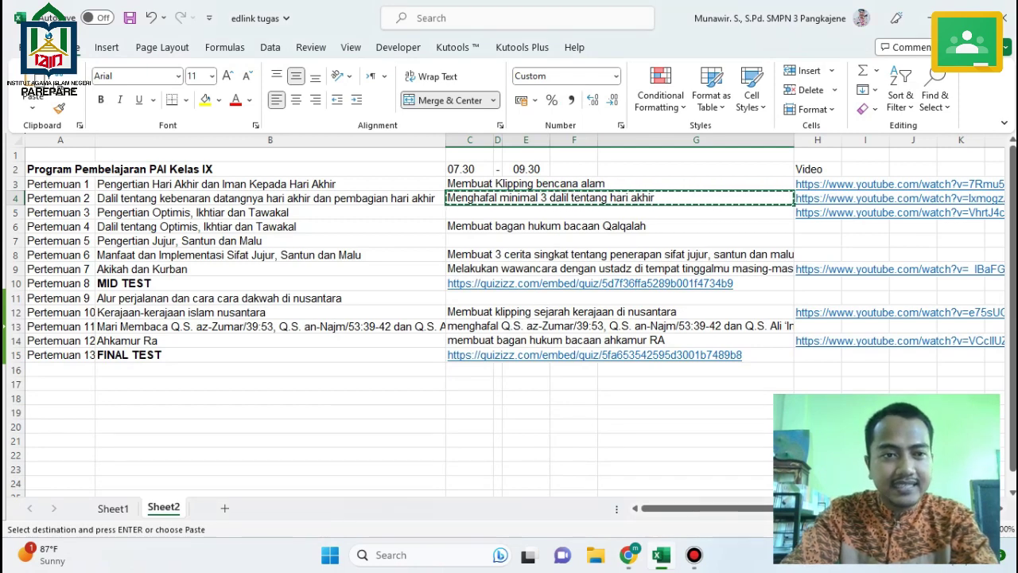
{"action": "left_click", "coordinate": [60, 213]}
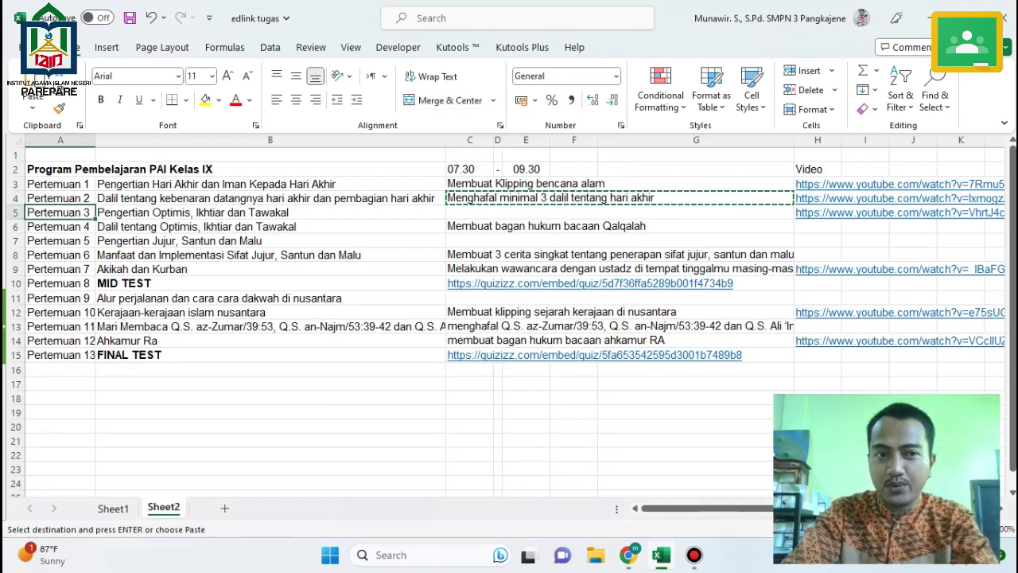
{"action": "left_click", "coordinate": [270, 213]}
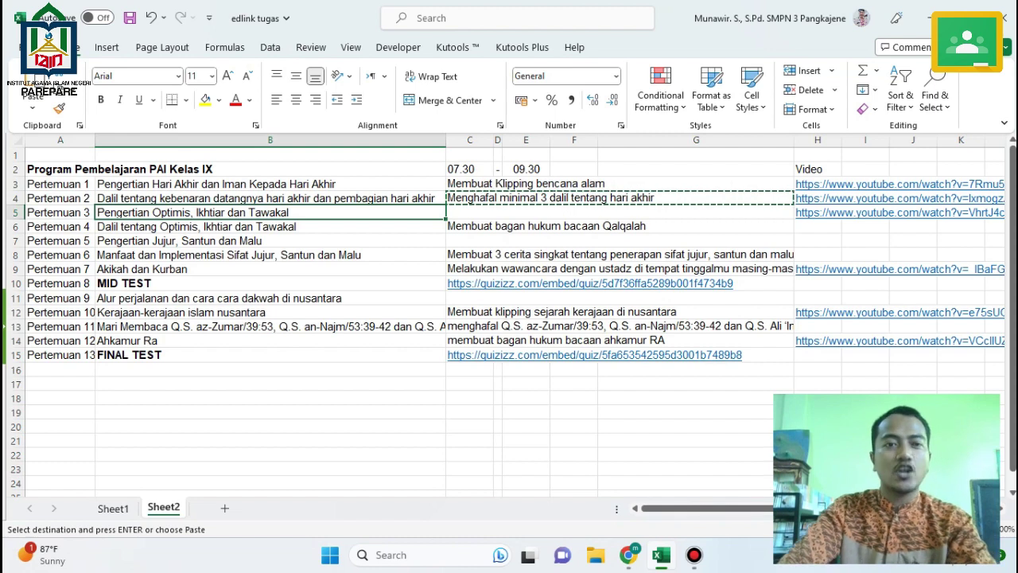
{"action": "key", "text": "ctrl+c"}
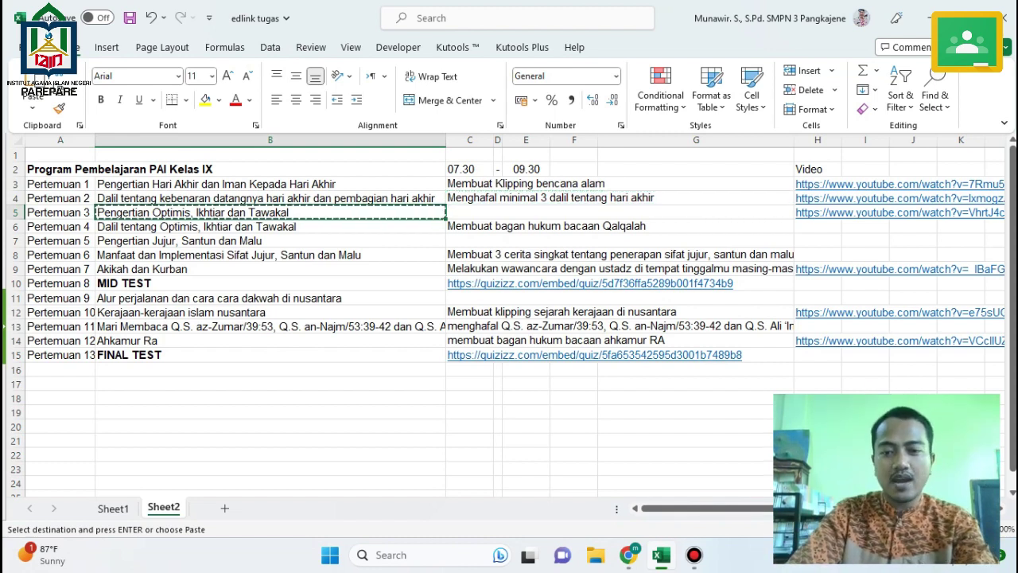
{"action": "left_click", "coordinate": [628, 555]}
{"action": "left_click", "coordinate": [265, 154]}
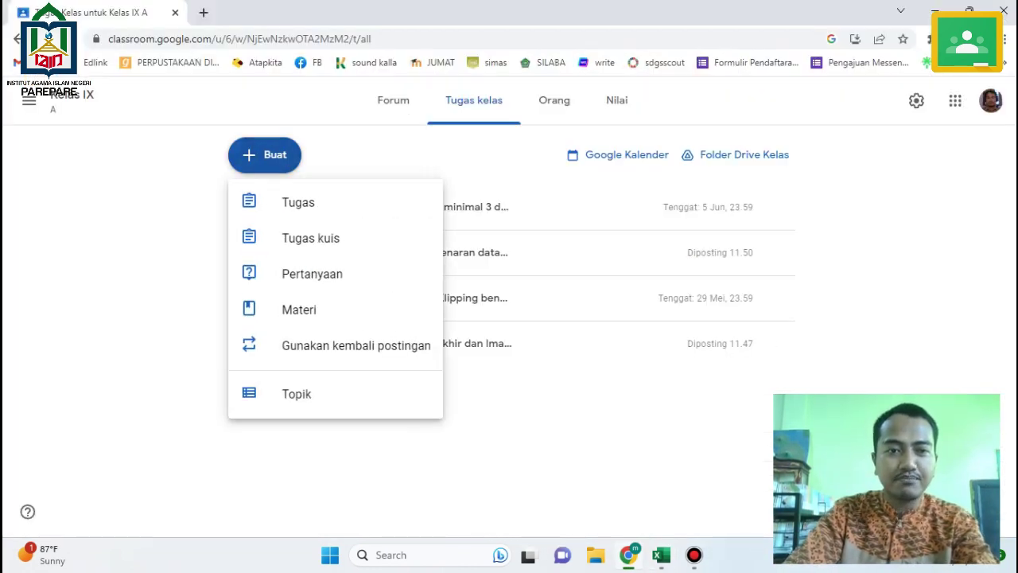
{"action": "left_click", "coordinate": [299, 309]}
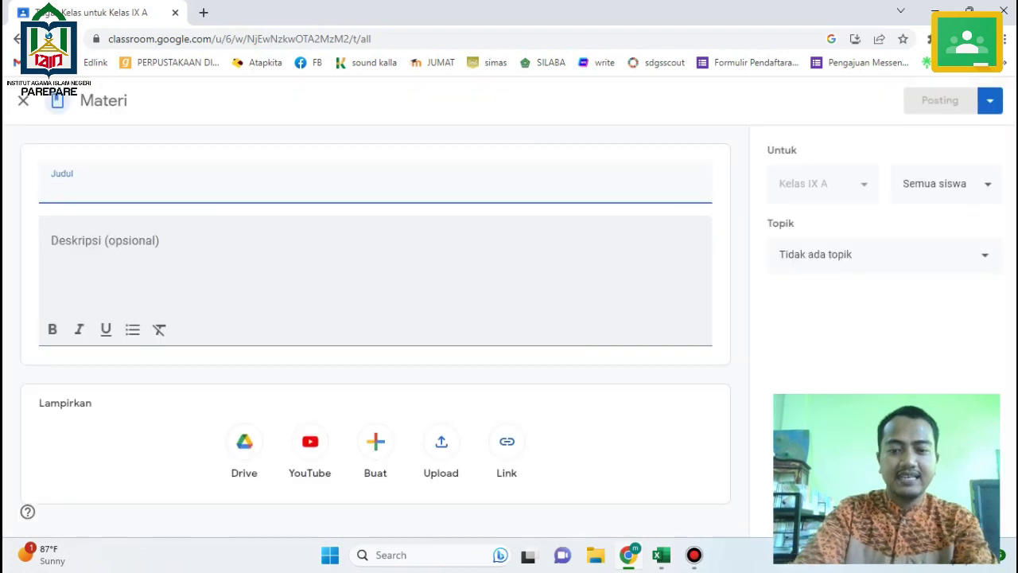
{"action": "type", "text": "Peetem"}
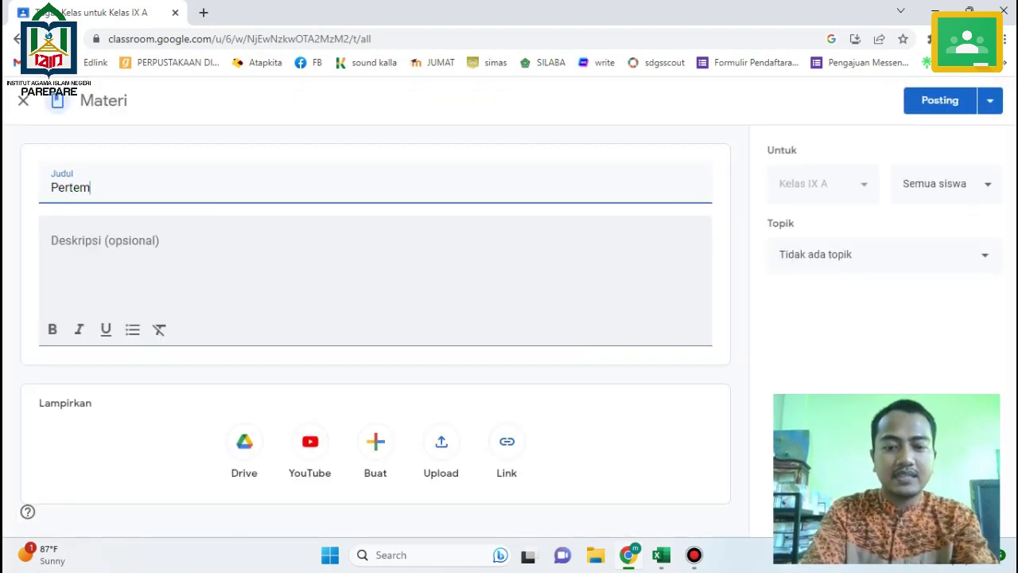
{"action": "type", "text": "uan 3 :"}
{"action": "key", "text": "ctrl+v"}
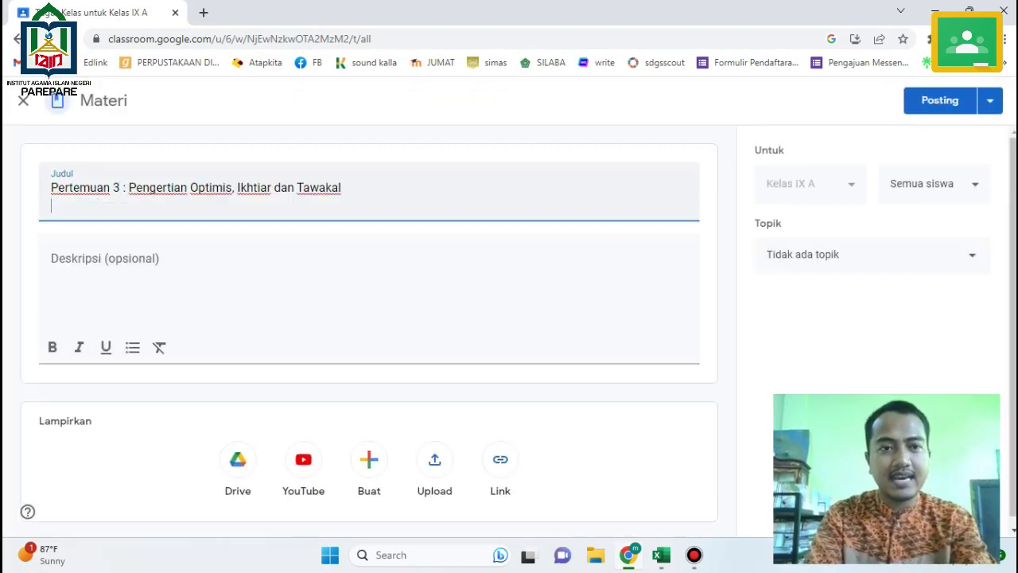
{"action": "left_click", "coordinate": [51, 253]}
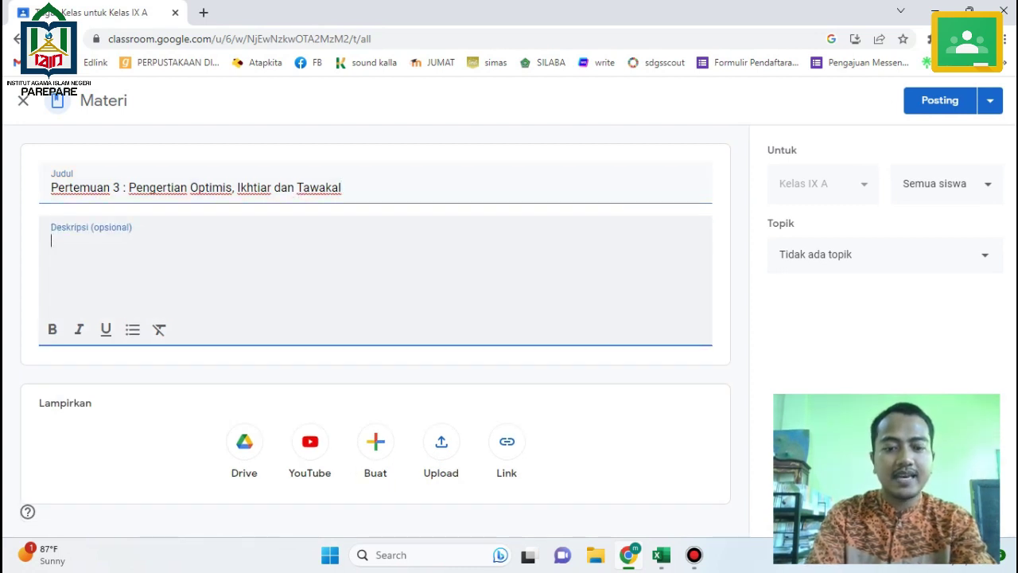
{"action": "key", "text": "ctrl+v"}
Upload the Bab 2 Optimis, Ikhtiar dan Tawakal PDF from the computer to the material.
{"action": "left_click", "coordinate": [440, 441]}
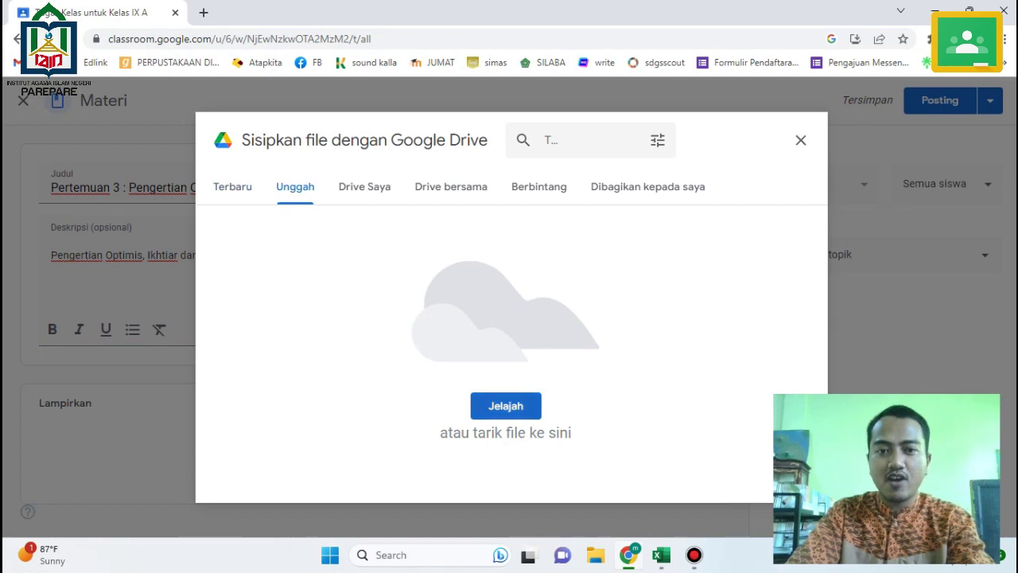
{"action": "left_click", "coordinate": [506, 406]}
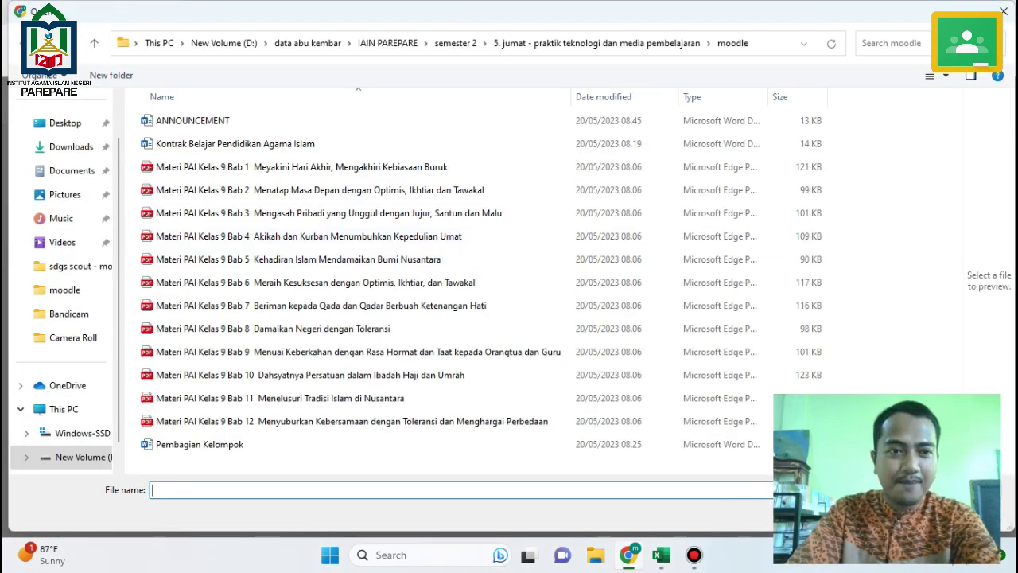
{"action": "double_click", "coordinate": [327, 190]}
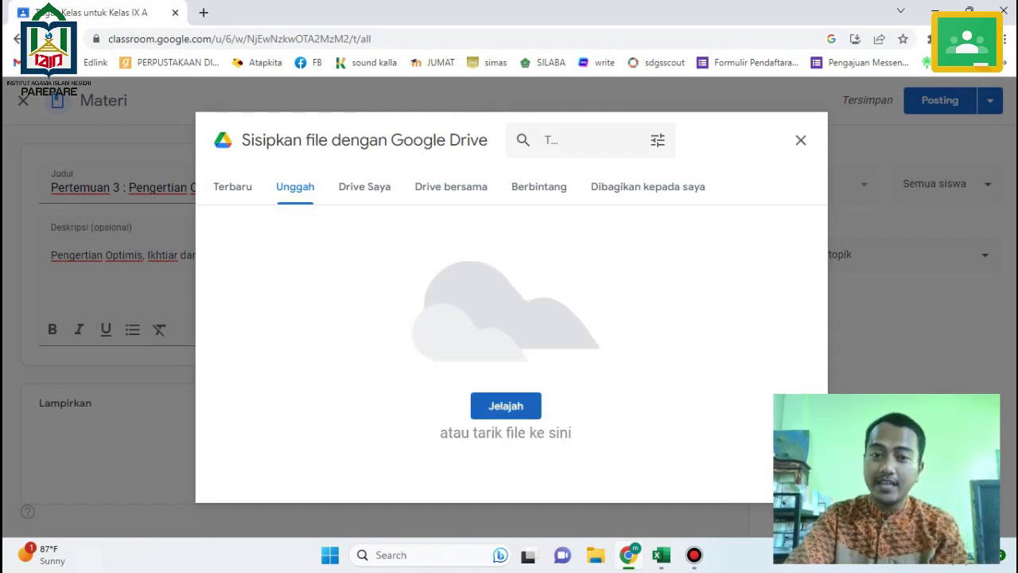
{"action": "scroll", "coordinate": [373, 377], "scroll_direction": "down", "scroll_amount": 1}
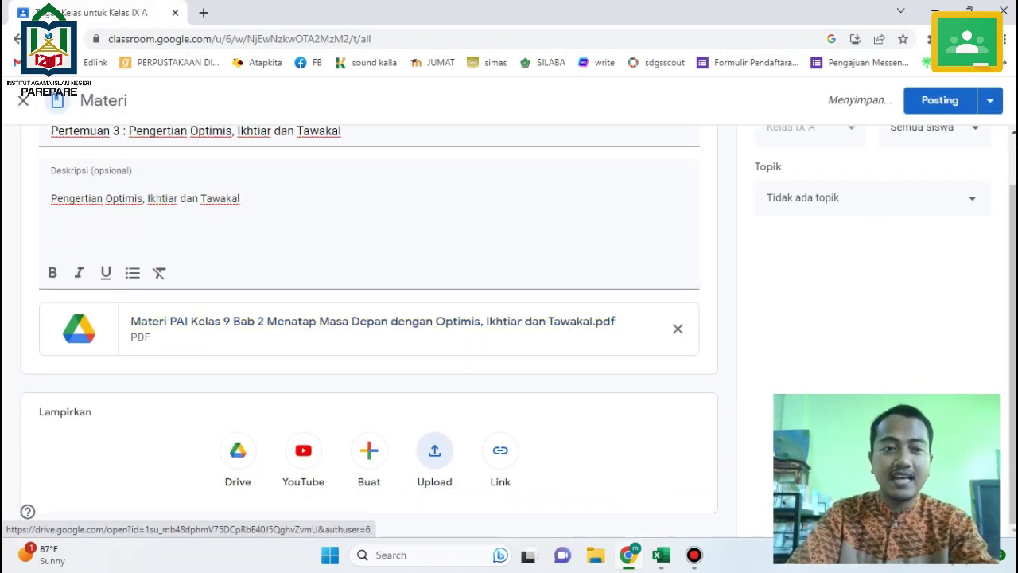
Attach the Pertemuan 3 YouTube video link from cell H5.
{"action": "mouse_move", "coordinate": [629, 555]}
{"action": "left_click", "coordinate": [661, 555]}
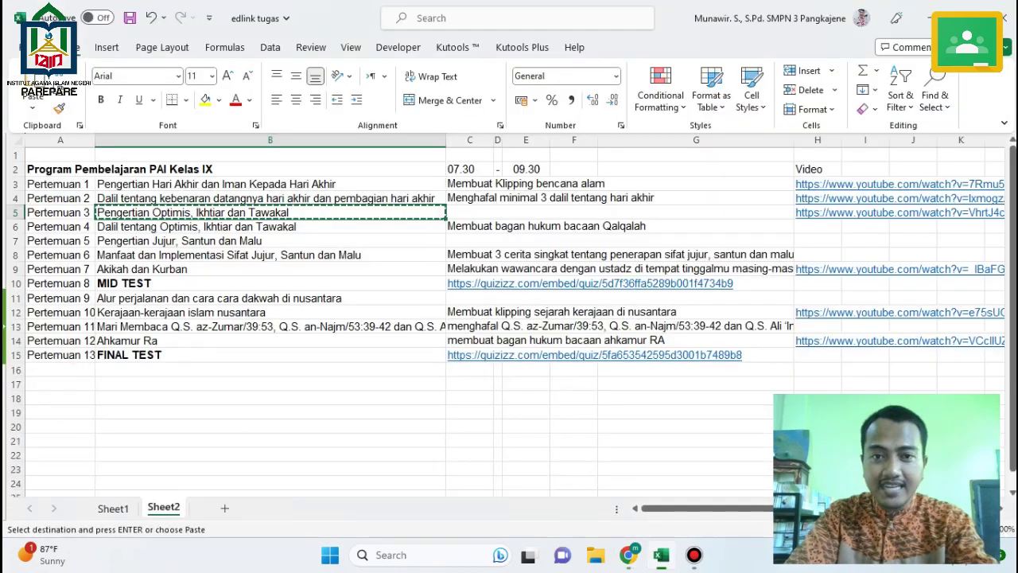
{"action": "left_click", "coordinate": [819, 213]}
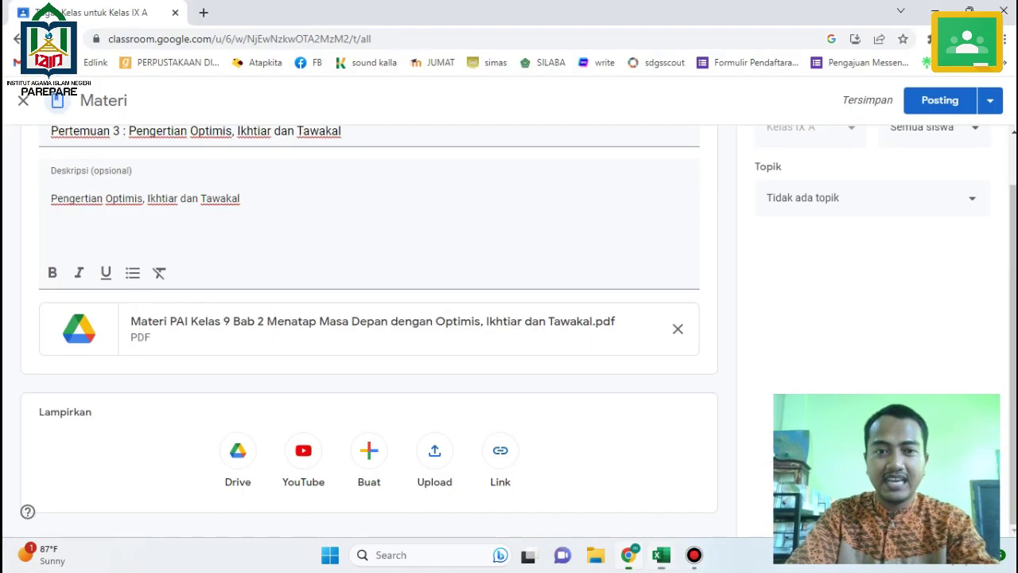
{"action": "left_click", "coordinate": [628, 554]}
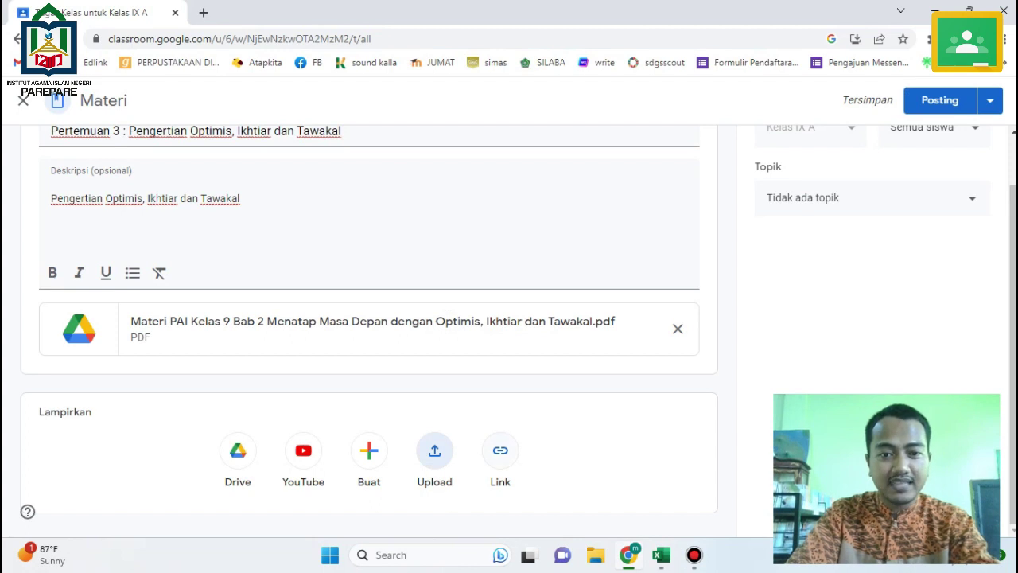
{"action": "left_click", "coordinate": [501, 450]}
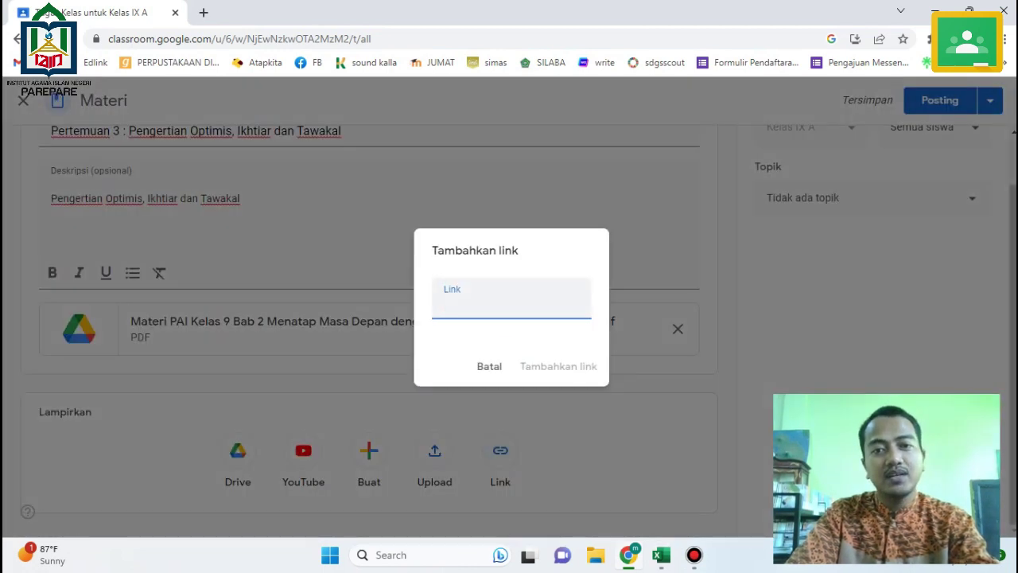
{"action": "key", "text": "ctrl+v"}
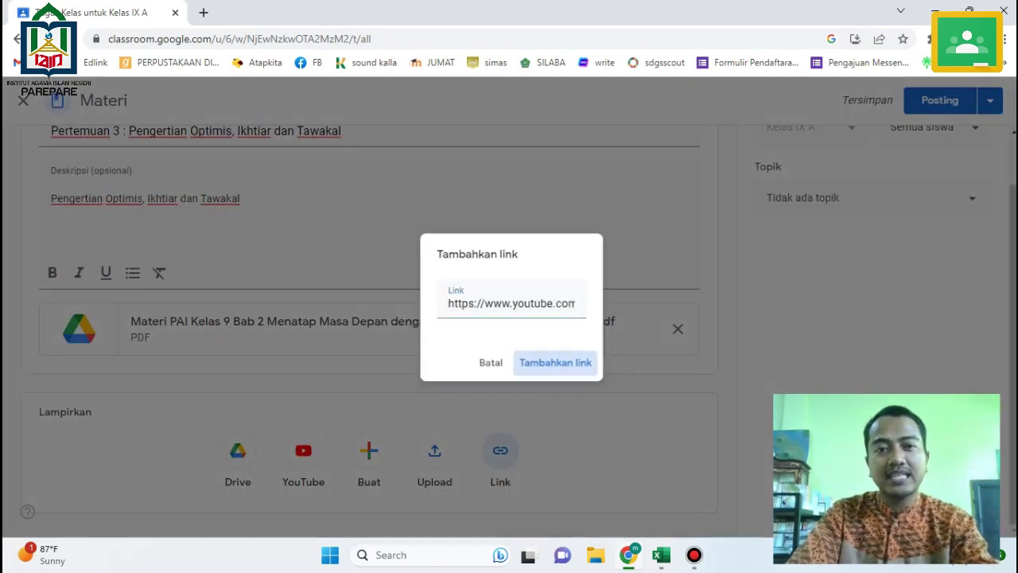
{"action": "left_click", "coordinate": [559, 366]}
Preview the attached video, then post the Pertemuan 3 material.
{"action": "left_click", "coordinate": [238, 390]}
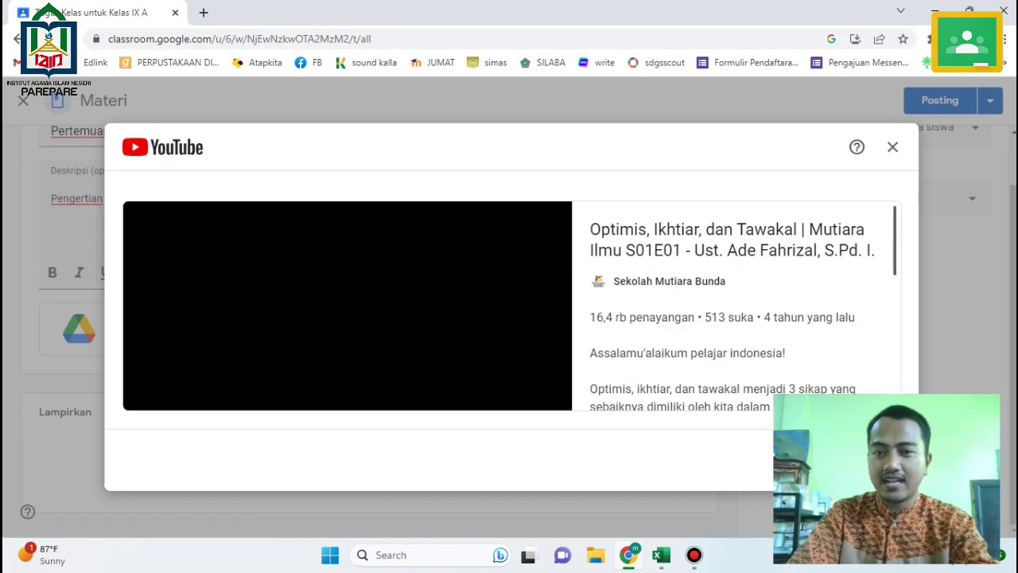
{"action": "key", "text": "Escape"}
{"action": "scroll", "coordinate": [369, 318], "scroll_direction": "up", "scroll_amount": 1}
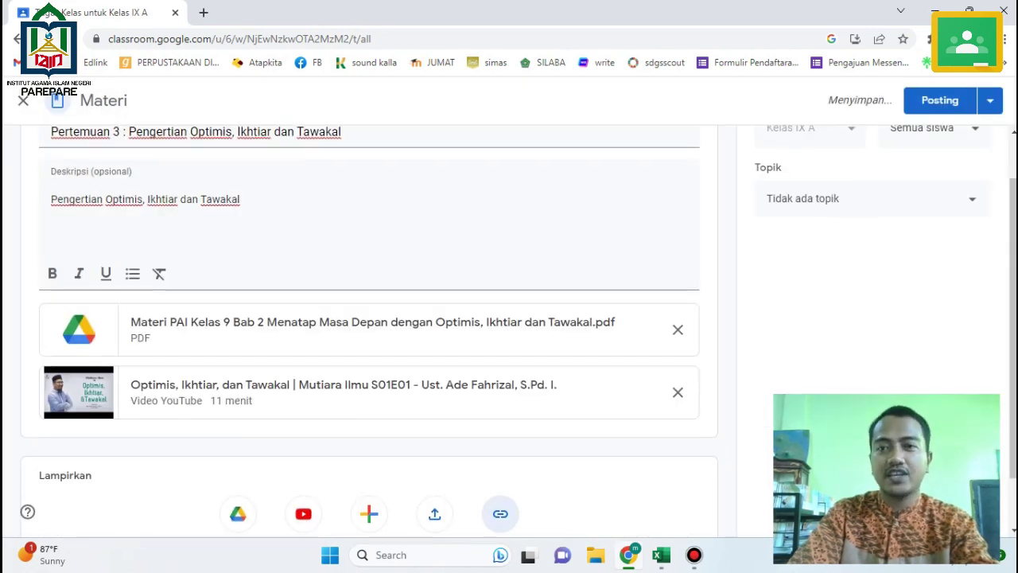
{"action": "left_click", "coordinate": [939, 100]}
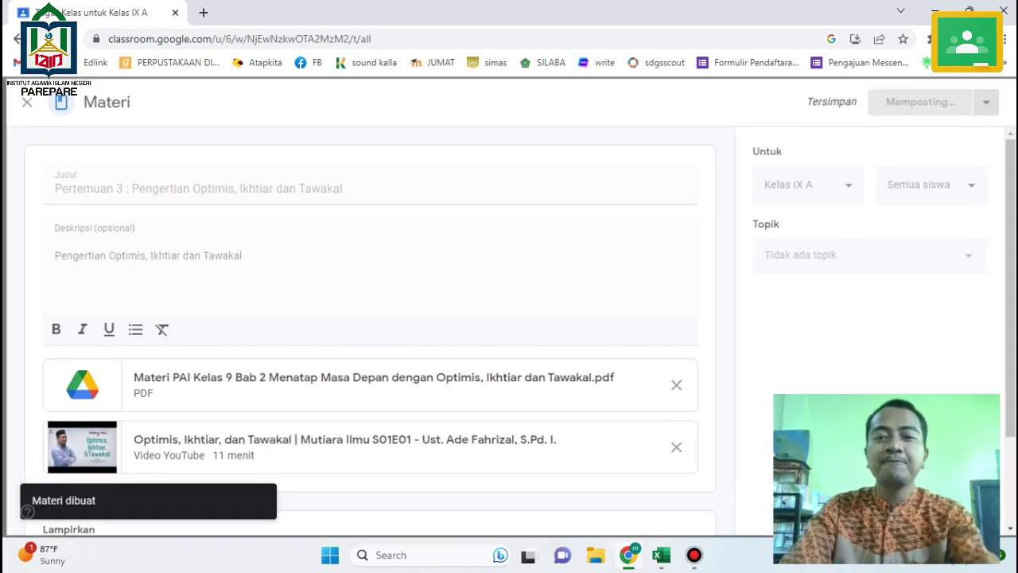
Create a material titled 'Pertemuan 4 : Dalil tentang Optimis, Ikhtiar dan Tawakal' from cell B6.
{"action": "left_click", "coordinate": [661, 555]}
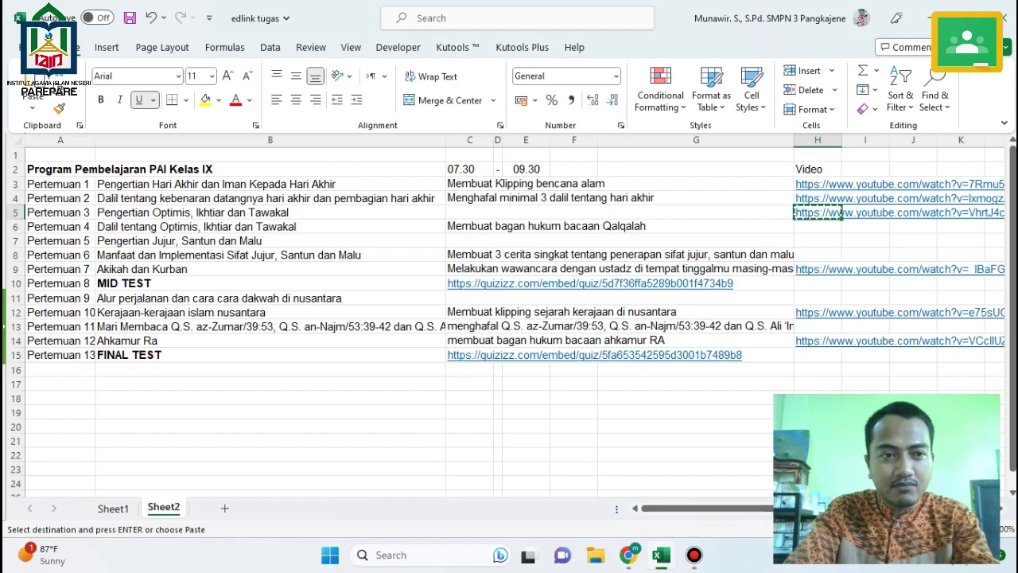
{"action": "left_click", "coordinate": [60, 227]}
{"action": "left_click", "coordinate": [239, 227]}
{"action": "key", "text": "ctrl+c"}
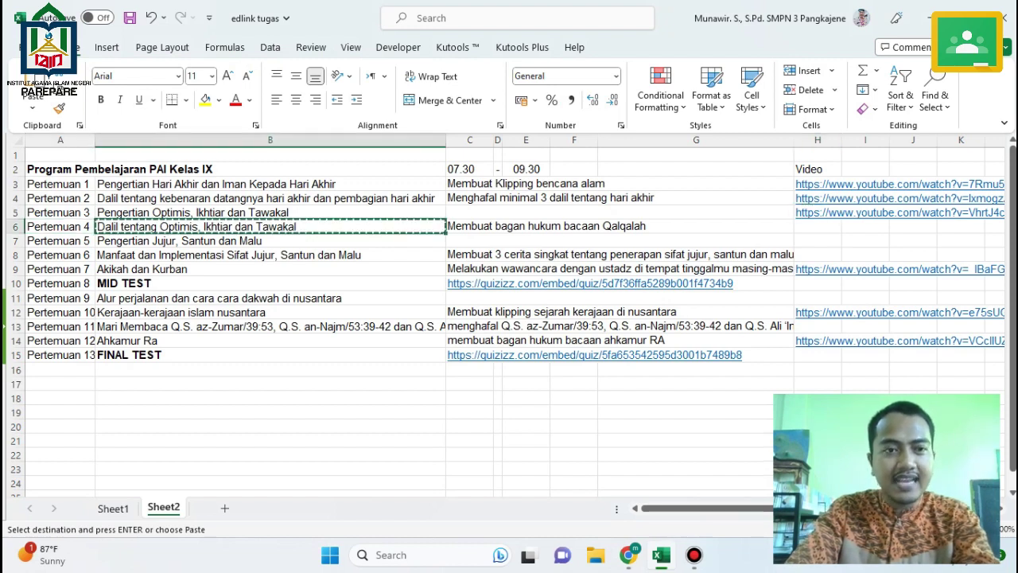
{"action": "mouse_move", "coordinate": [629, 554]}
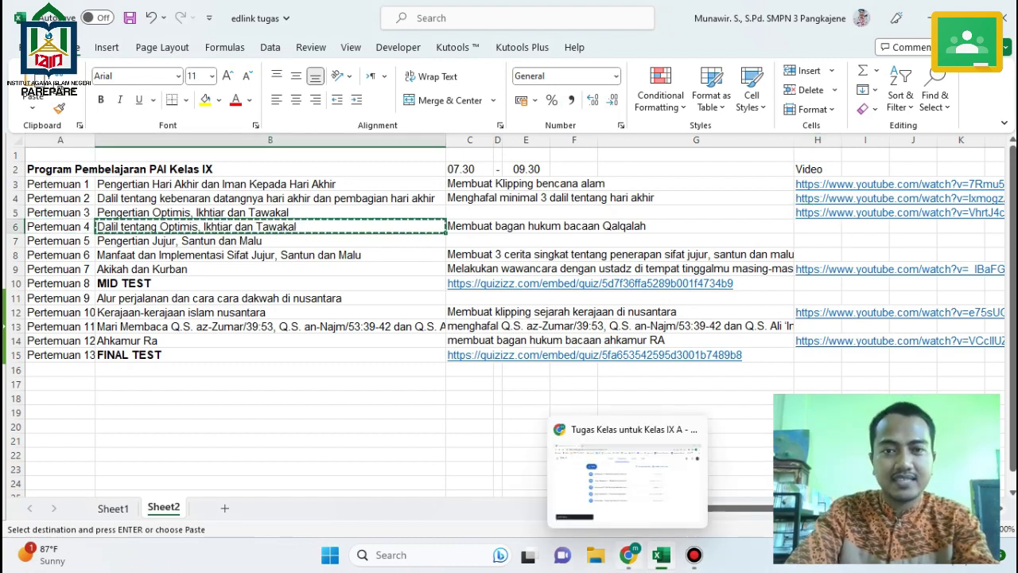
{"action": "left_click", "coordinate": [629, 485]}
{"action": "left_click", "coordinate": [265, 155]}
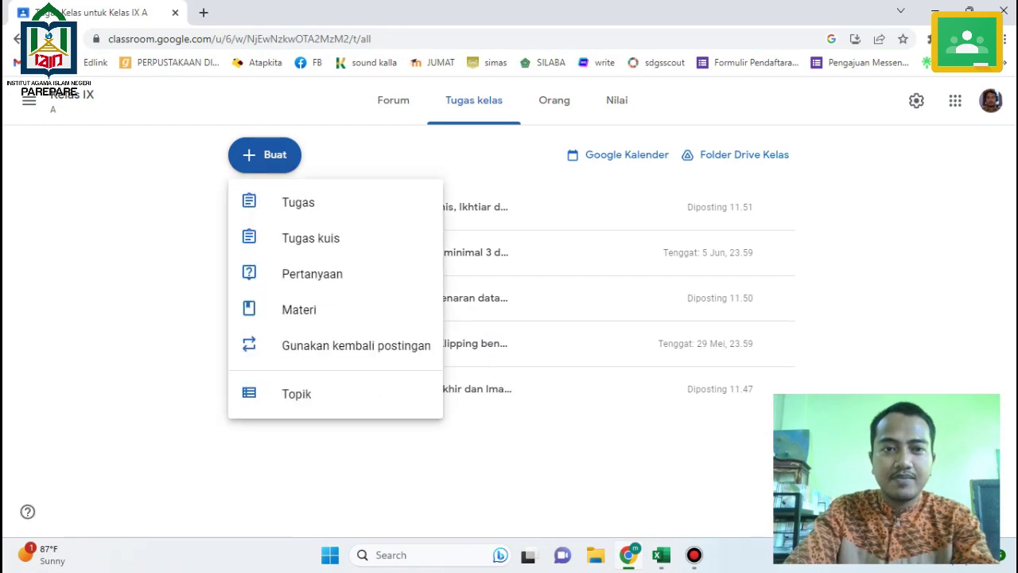
{"action": "left_click", "coordinate": [299, 310]}
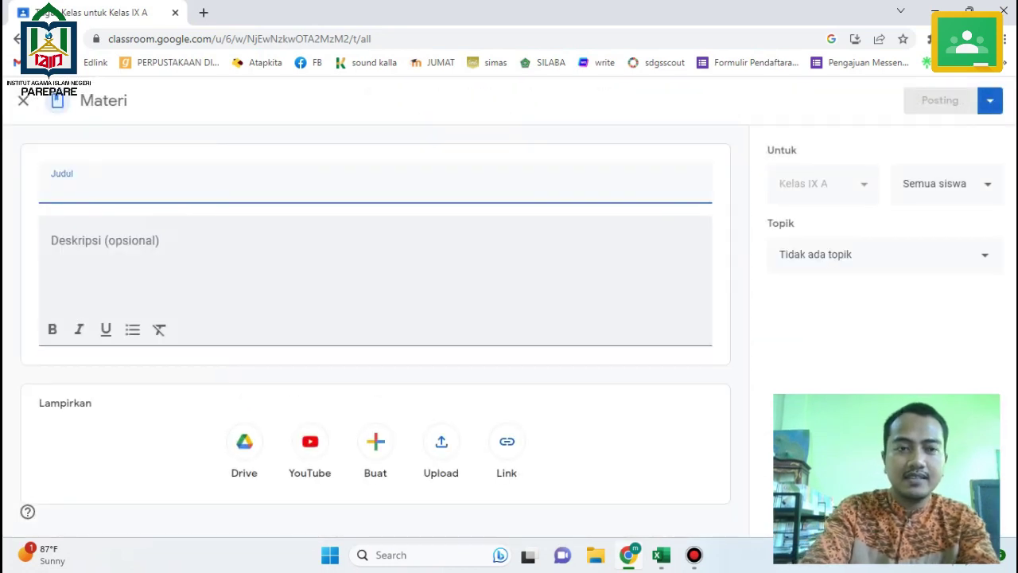
{"action": "type", "text": "Pert"}
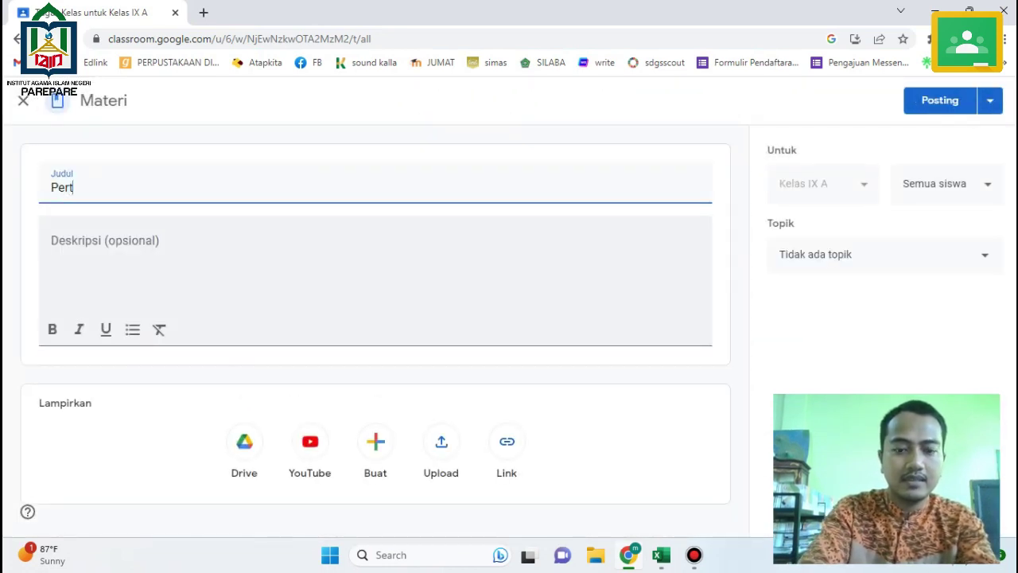
{"action": "type", "text": "emuan "}
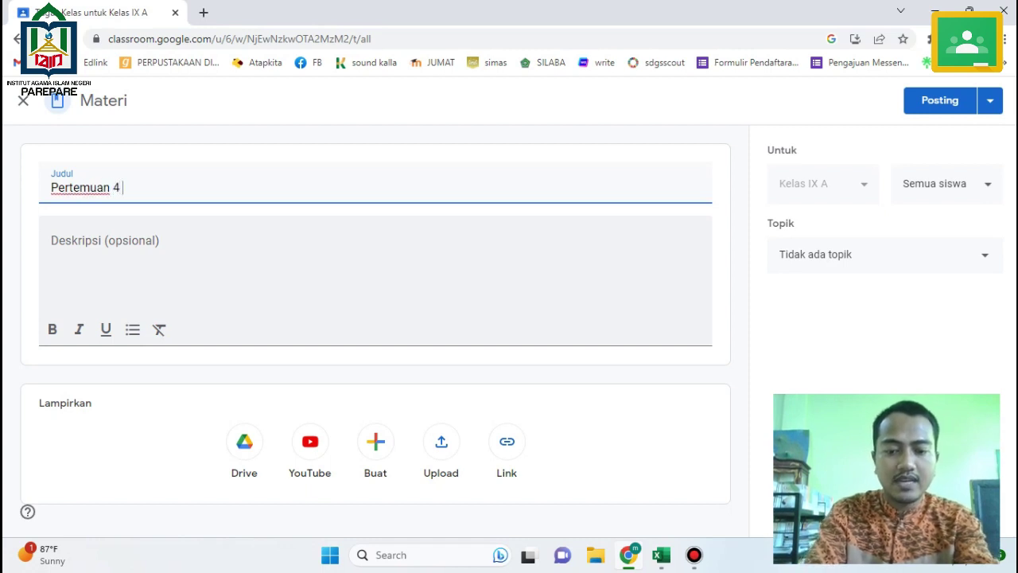
{"action": "type", "text": "4 :"}
{"action": "key", "text": "ctrl+v"}
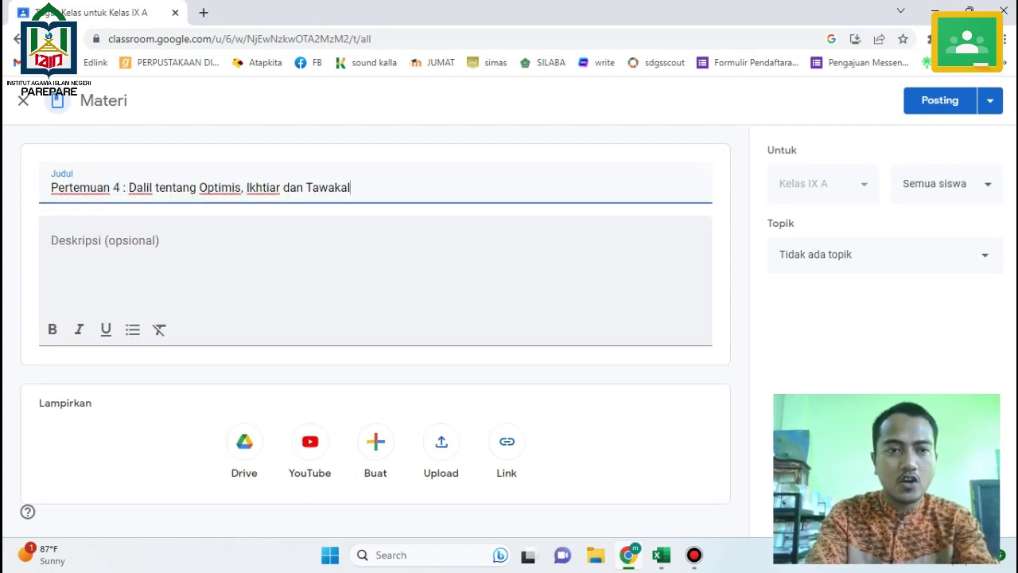
Describe it as 'silakan ananda baca', the title, 'yang teradapat pada file materi pdf pada pertemuan 3'.
{"action": "left_click", "coordinate": [52, 240]}
{"action": "type", "text": "sila"}
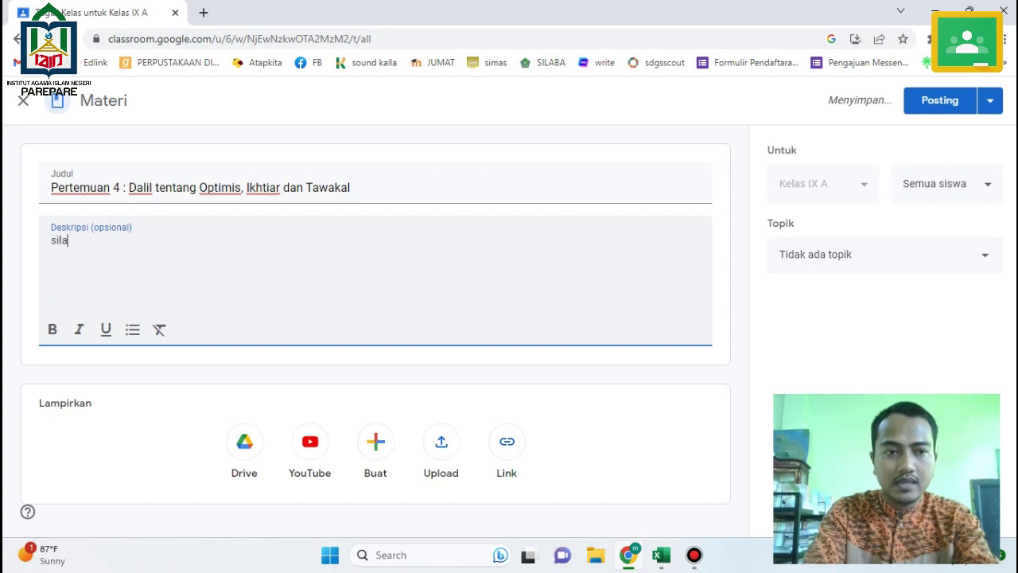
{"action": "type", "text": "kan anand"}
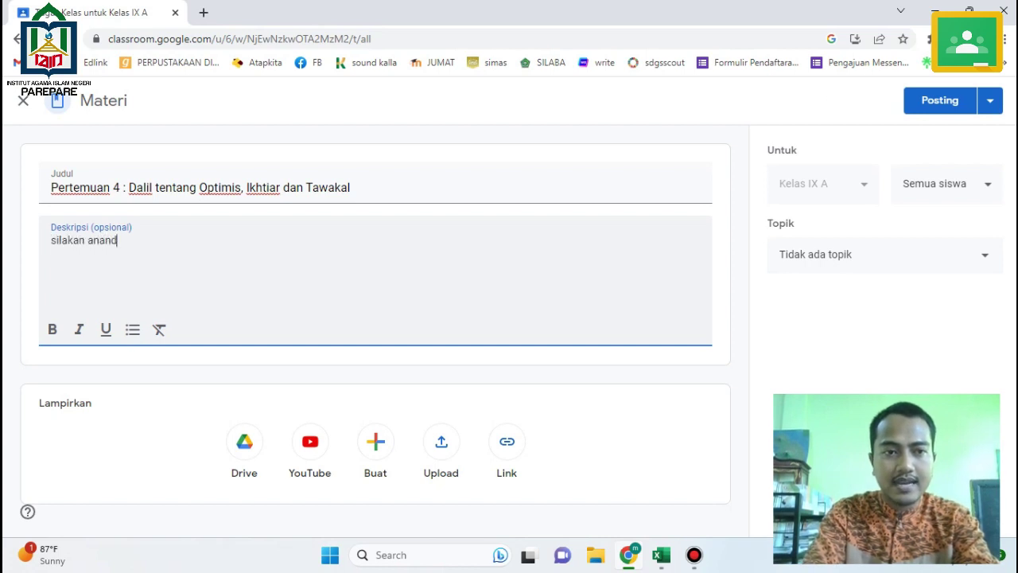
{"action": "type", "text": "a baca"}
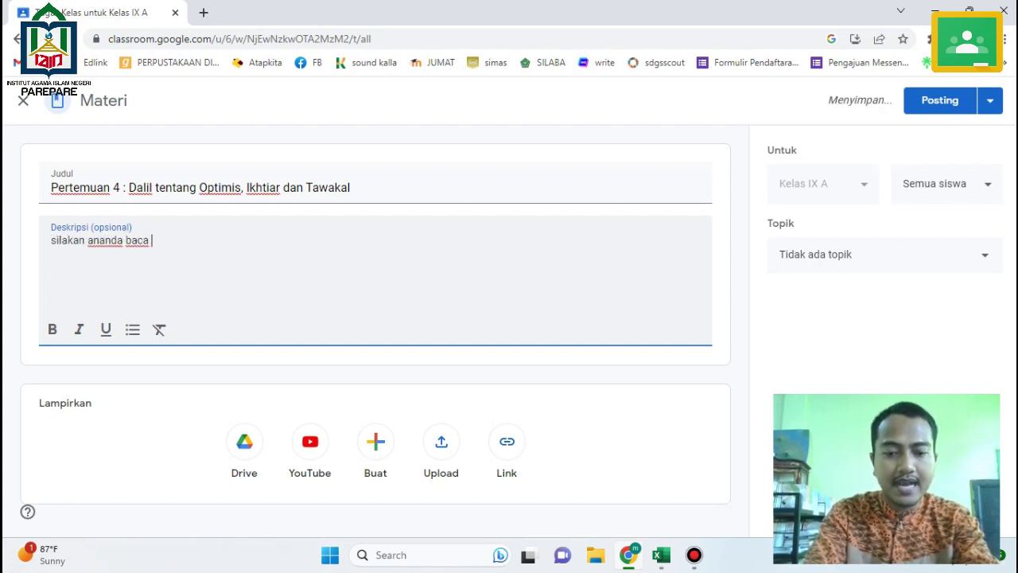
{"action": "key", "text": "Return"}
{"action": "key", "text": "ctrl+v"}
{"action": "type", "text": "y"}
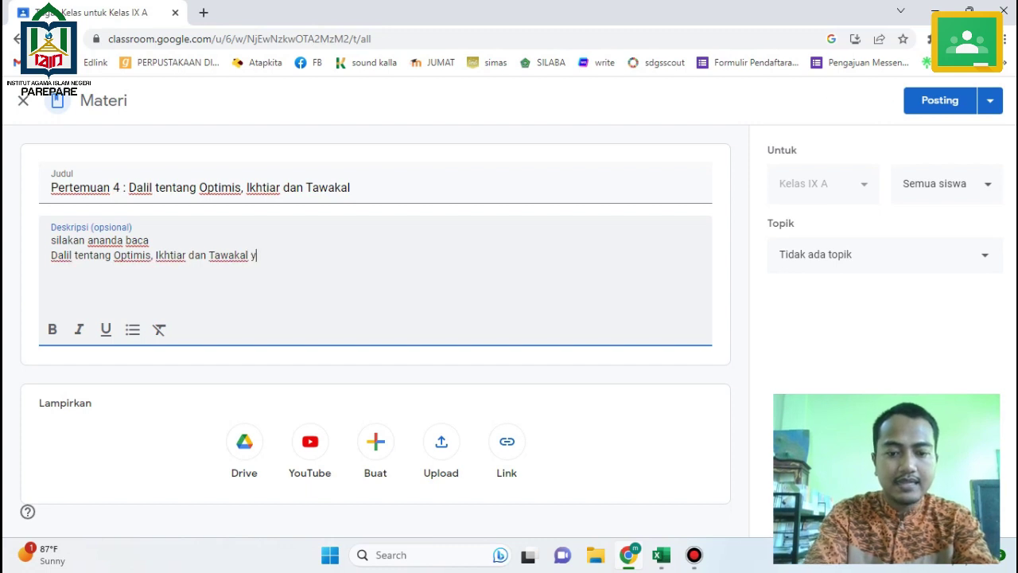
{"action": "type", "text": "ang teradapat pada"}
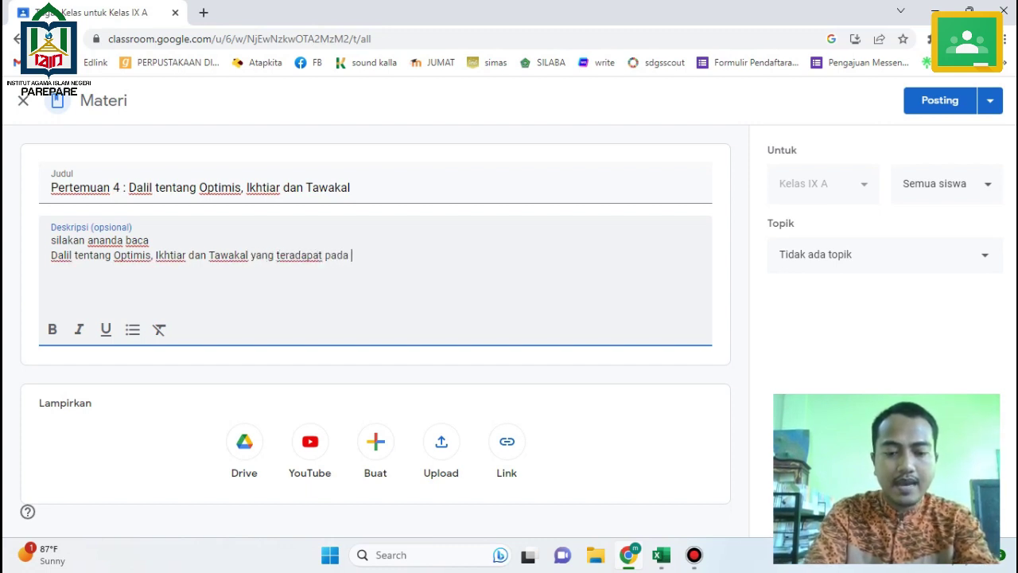
{"action": "type", "text": " file materi pdf "}
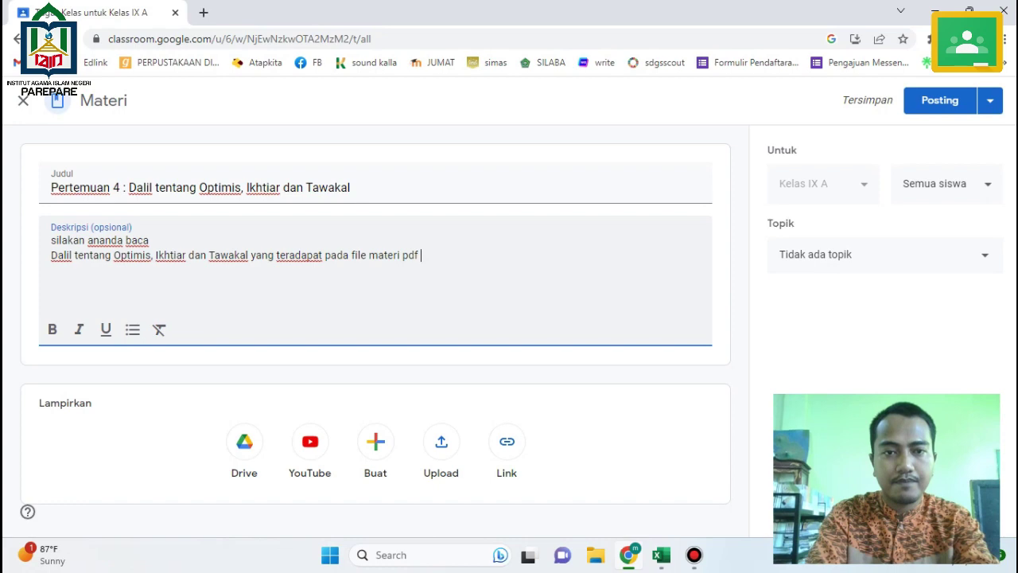
{"action": "type", "text": "pada "}
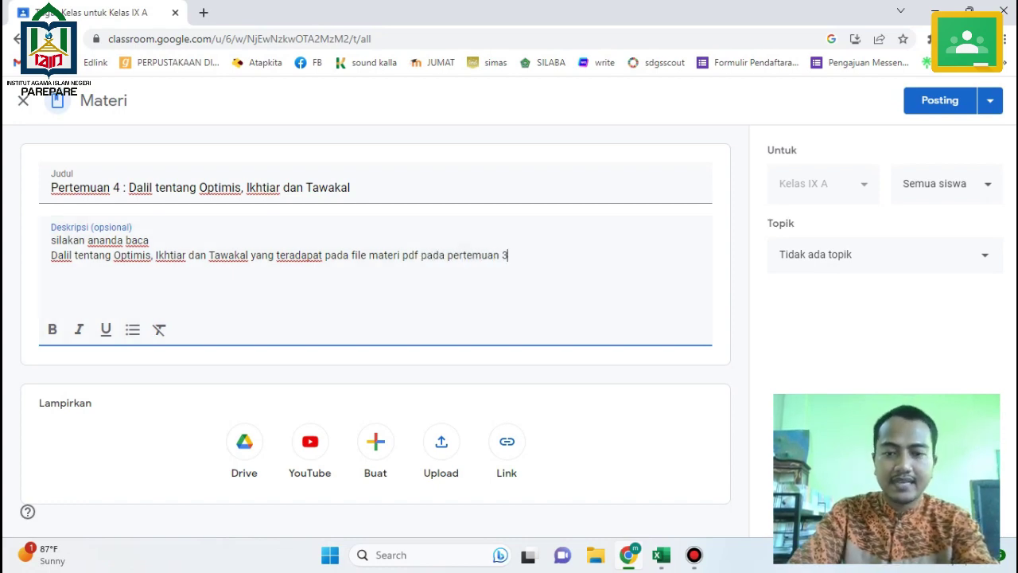
{"action": "type", "text": "pertemuan 3"}
Copy the Pertemuan 4 assignment text from C6 and post the material.
{"action": "left_click", "coordinate": [661, 555]}
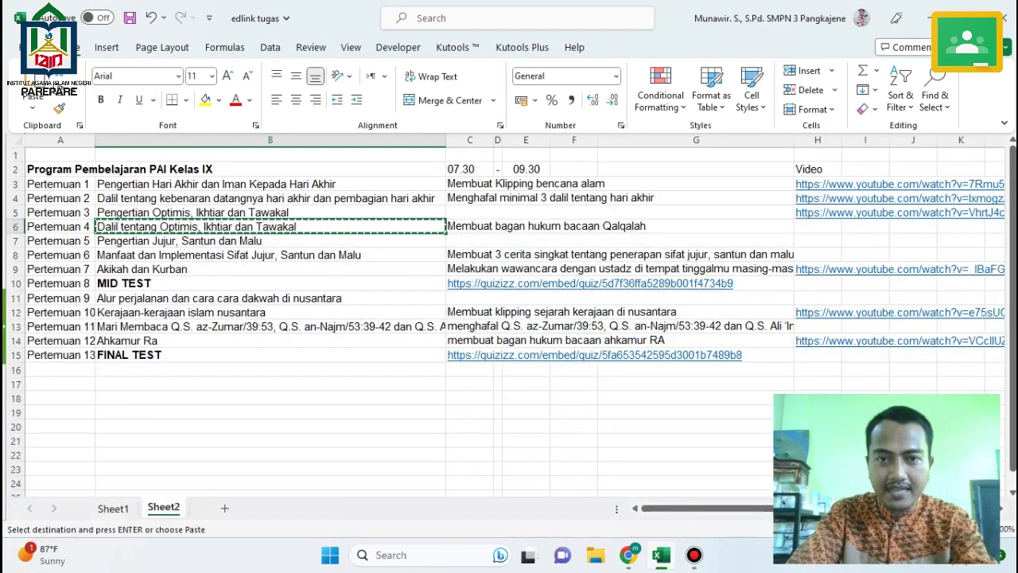
{"action": "left_click", "coordinate": [541, 226]}
{"action": "key", "text": "ctrl+c"}
{"action": "mouse_move", "coordinate": [629, 555]}
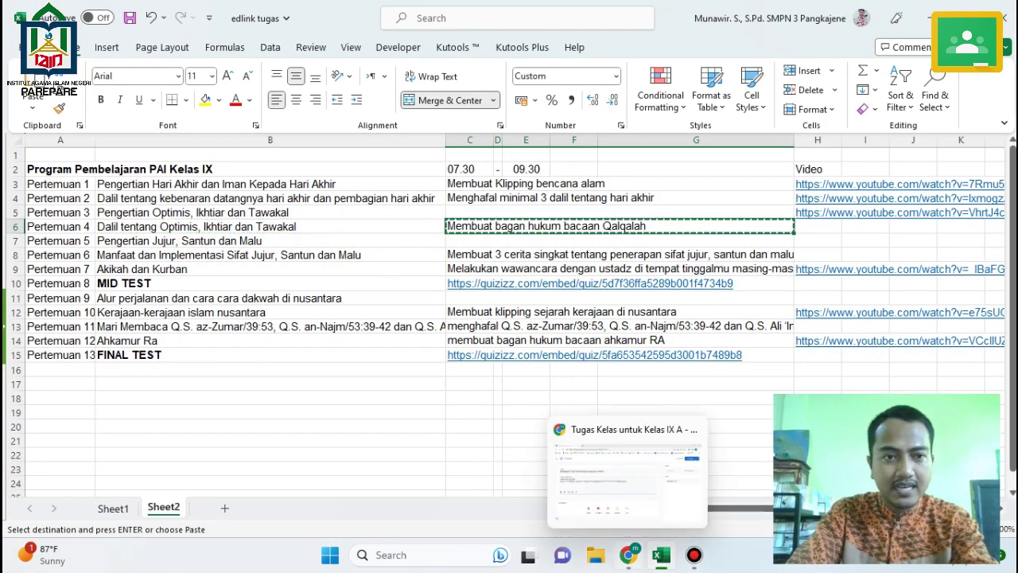
{"action": "left_click", "coordinate": [627, 473]}
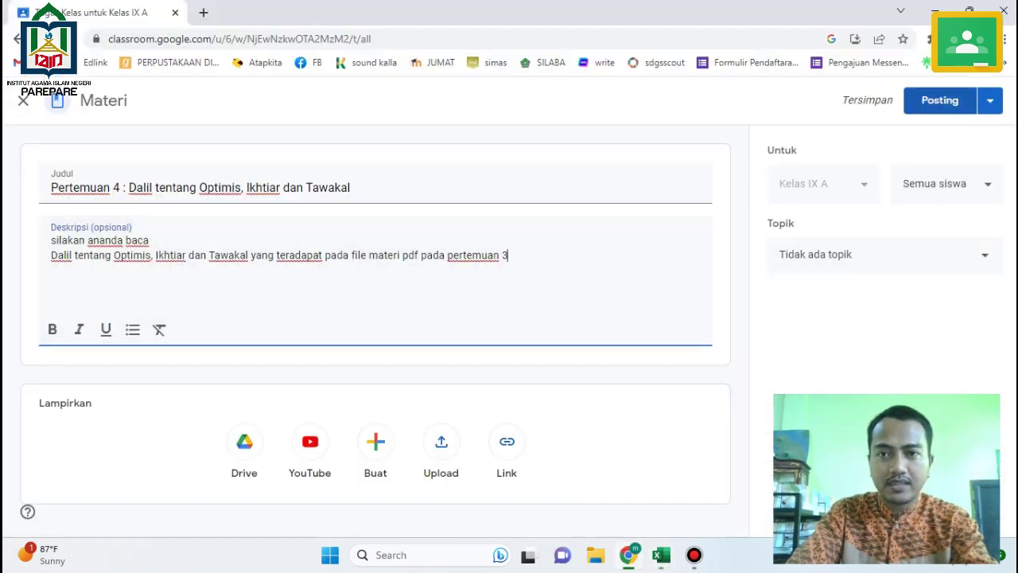
{"action": "left_click", "coordinate": [939, 99]}
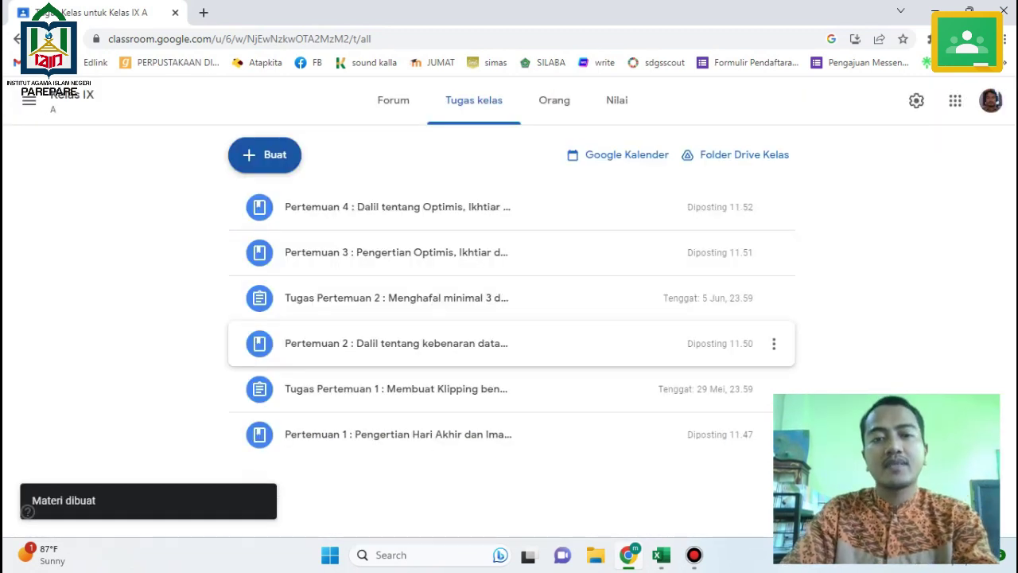
Create assignment 'Tugas Pertemuan 4 : Membuat bagan hukum bacaan Qalqalah' with matching pasted instructions.
{"action": "left_click", "coordinate": [265, 154]}
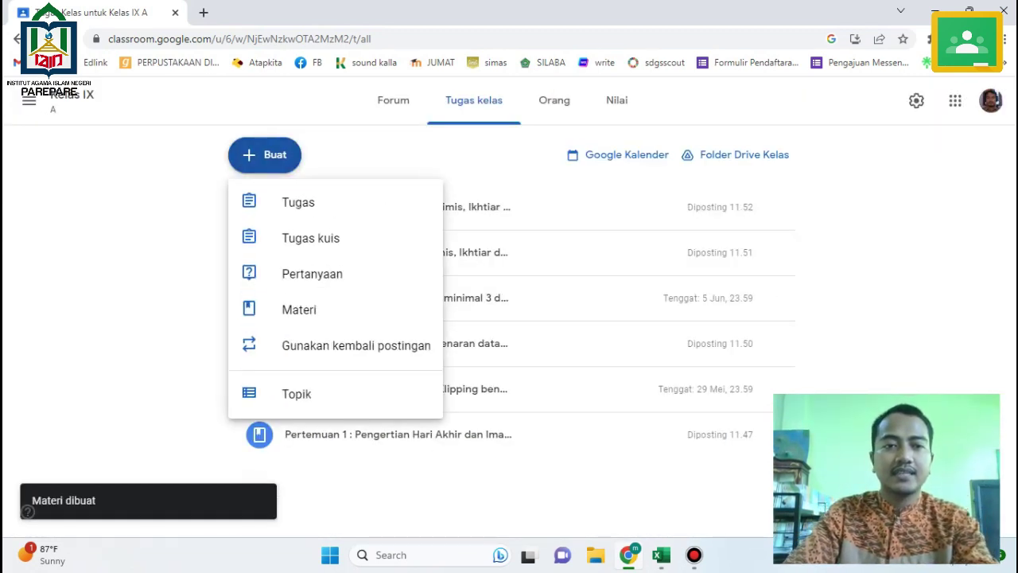
{"action": "left_click", "coordinate": [298, 202]}
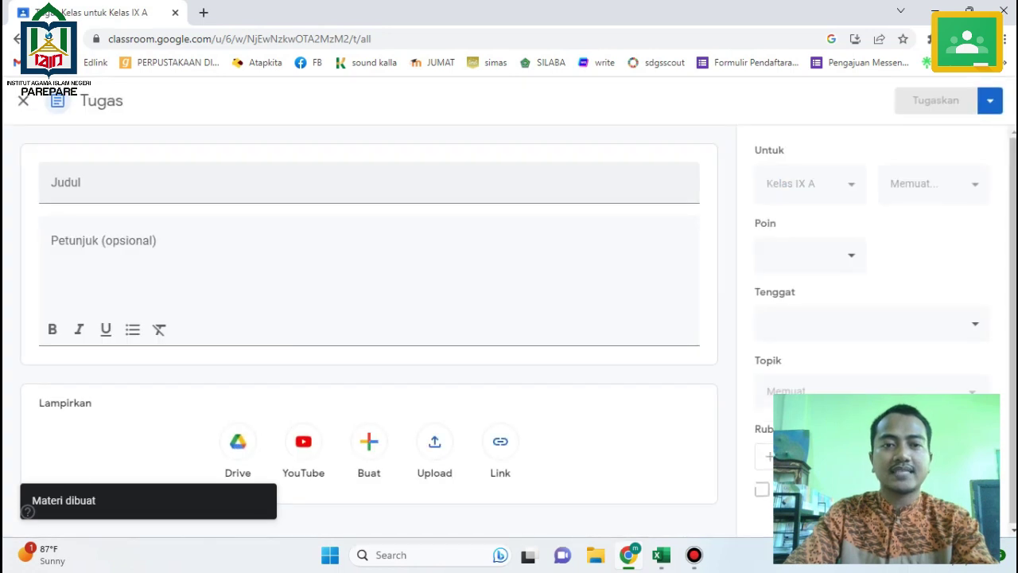
{"action": "type", "text": "Tugas"}
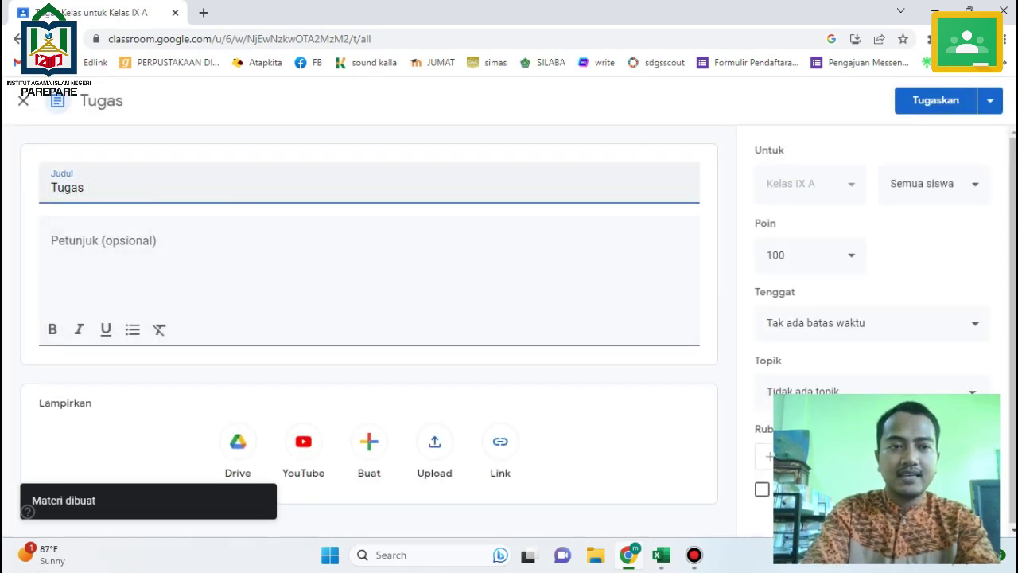
{"action": "type", "text": " P"}
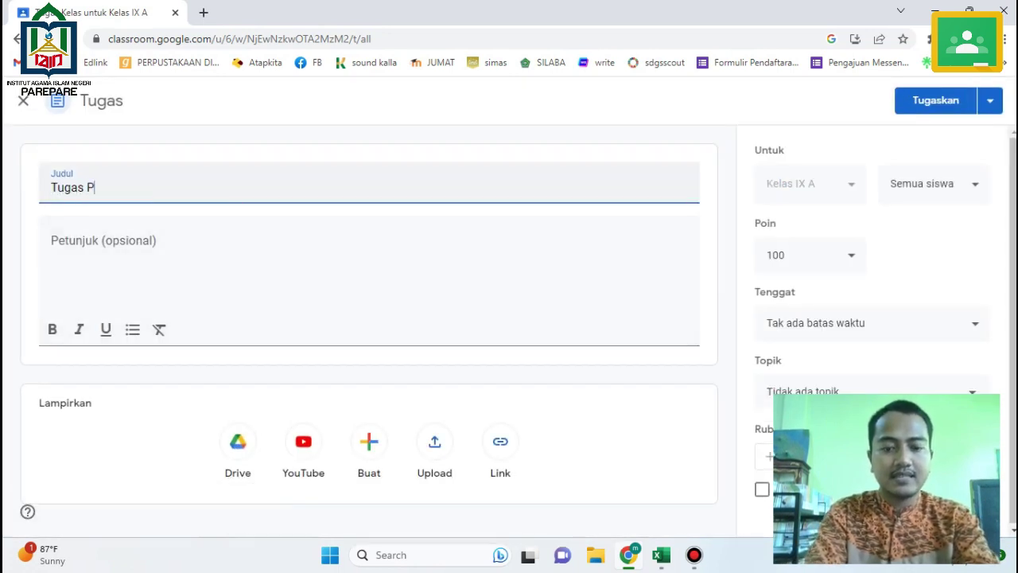
{"action": "type", "text": "ertemuan 4 "}
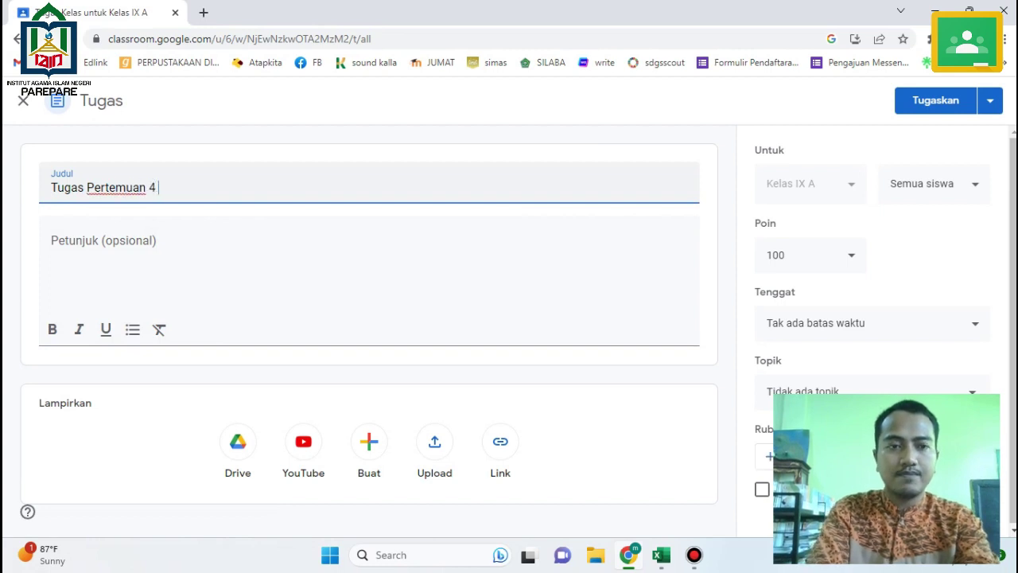
{"action": "type", "text": ":"}
{"action": "key", "text": "ctrl+v"}
{"action": "key", "text": "BackSpace"}
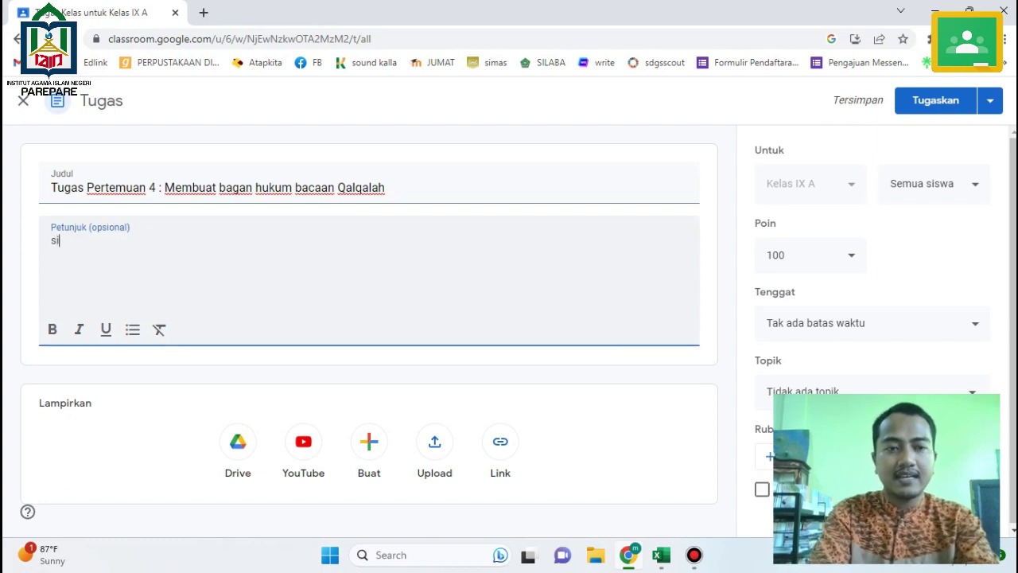
{"action": "type", "text": "lakan ananda"}
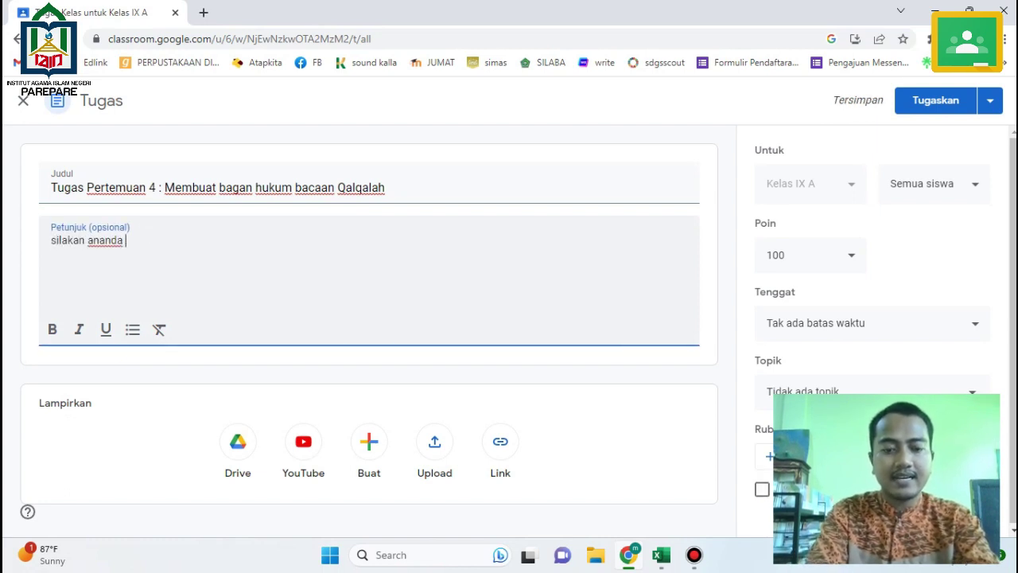
{"action": "type", "text": " Membuat"}
{"action": "key", "text": "Return"}
{"action": "key", "text": "ctrl+v"}
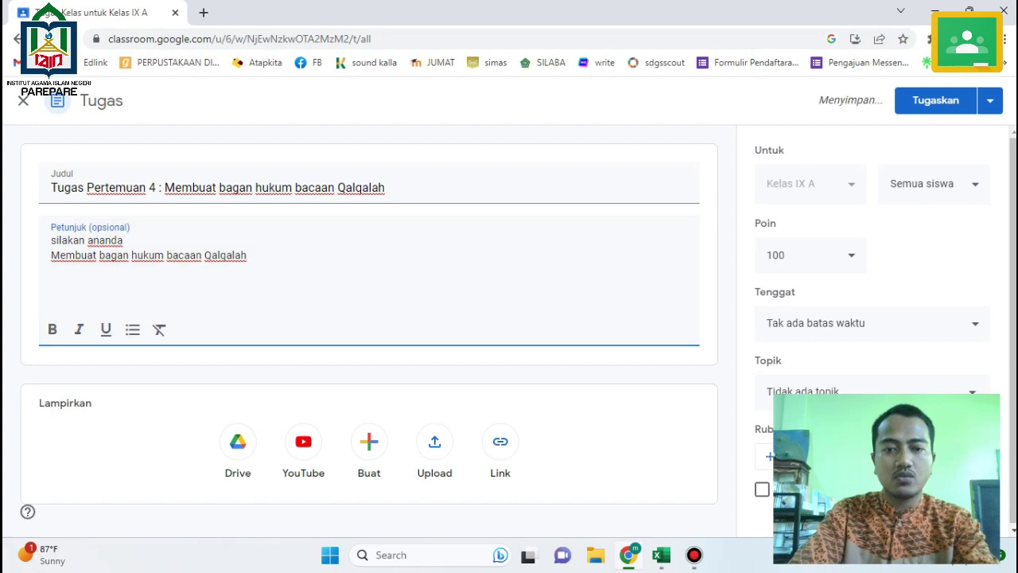
{"action": "key", "text": "alt+Tab"}
{"action": "key", "text": "alt+Tab"}
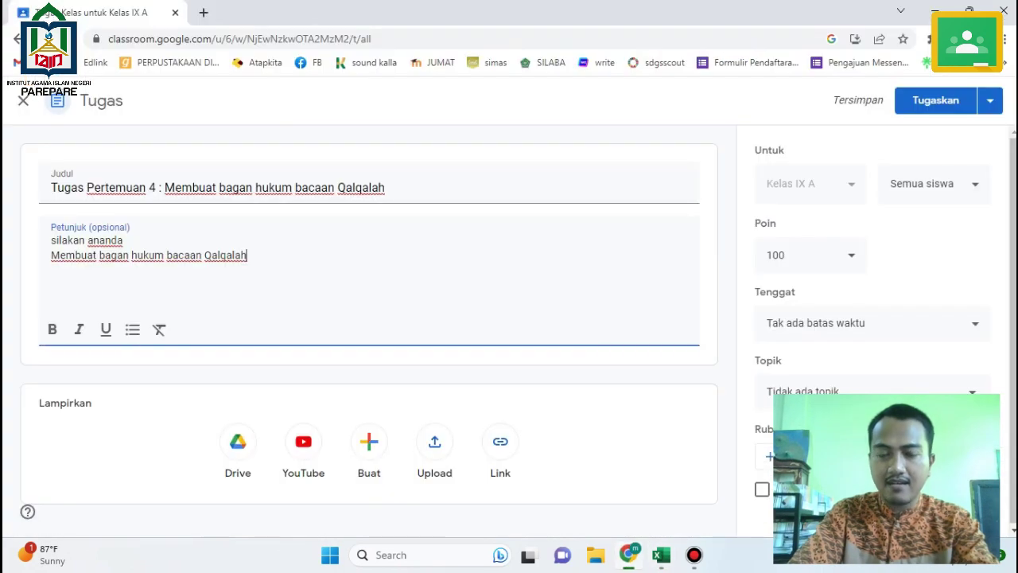
Set the due date to 12 Jun 2023, then select the Pertemuan 5 title in Excel cell B7.
{"action": "left_click", "coordinate": [873, 323]}
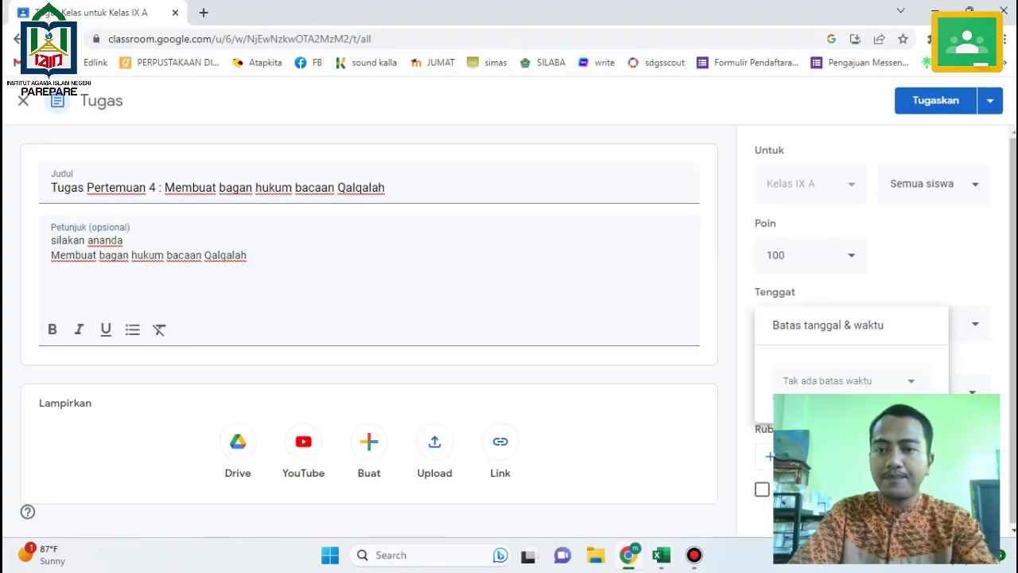
{"action": "left_click", "coordinate": [843, 379]}
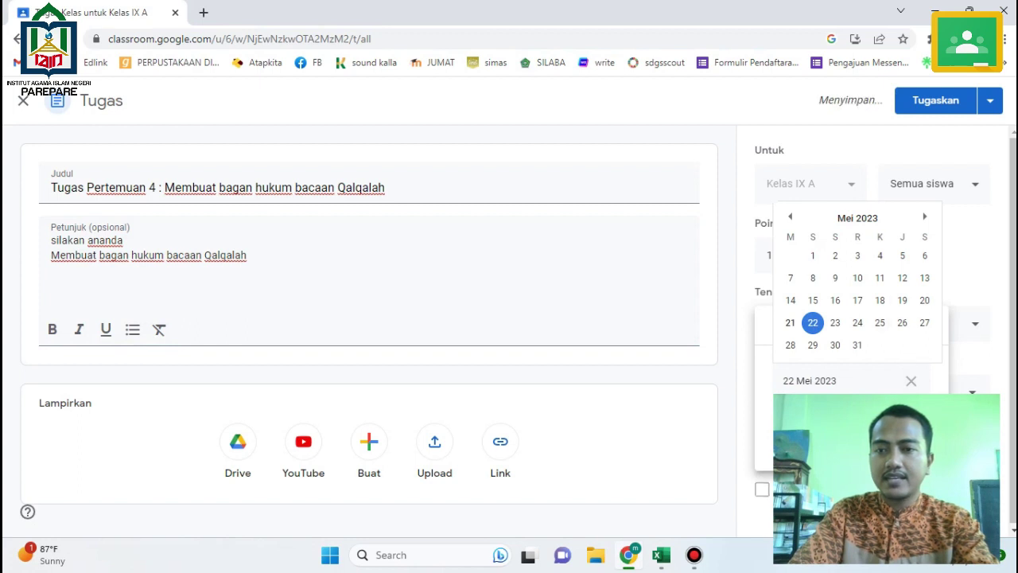
{"action": "left_click", "coordinate": [924, 217]}
{"action": "left_click", "coordinate": [813, 300]}
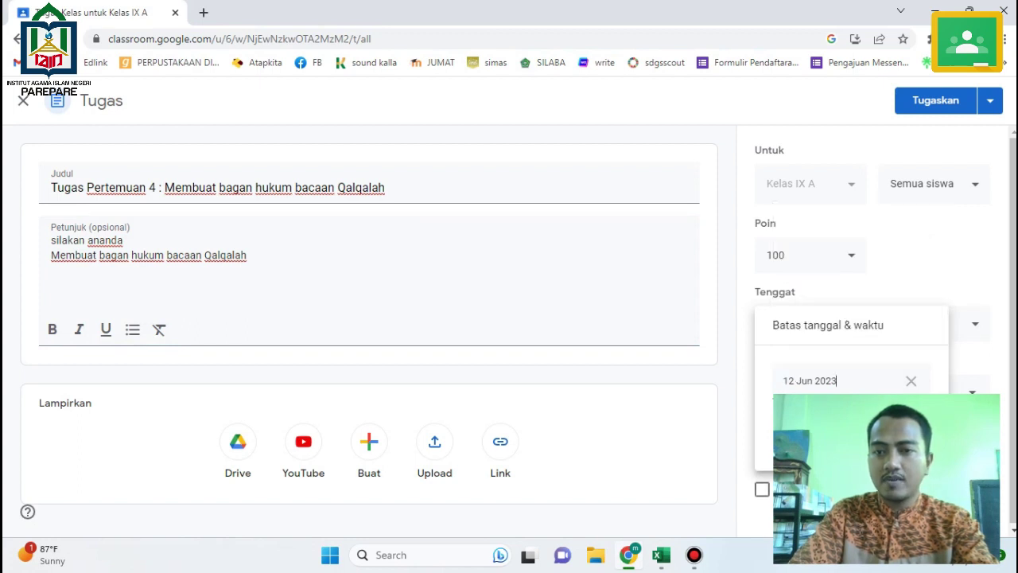
{"action": "key", "text": "Escape"}
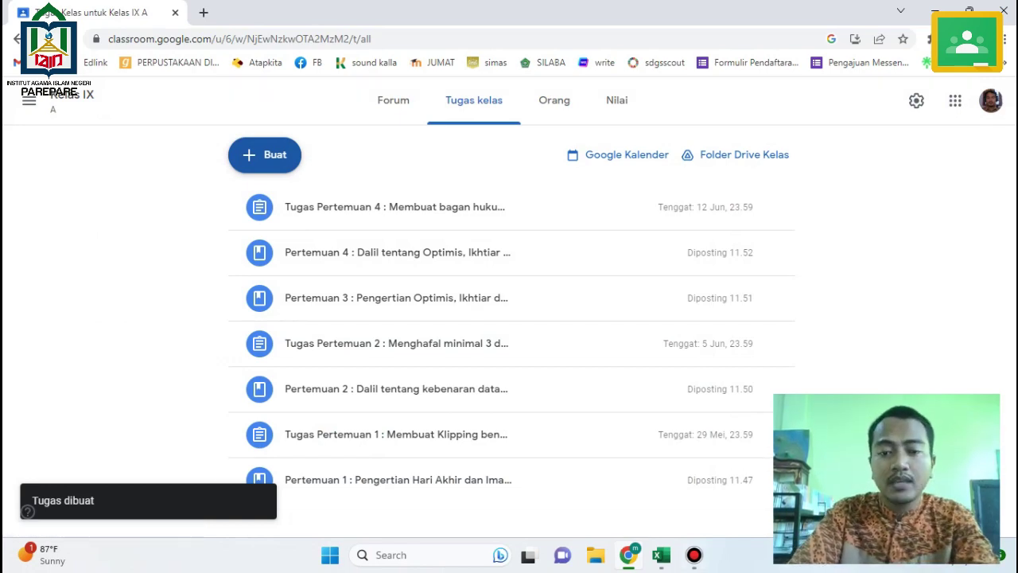
{"action": "key", "text": "alt+Tab"}
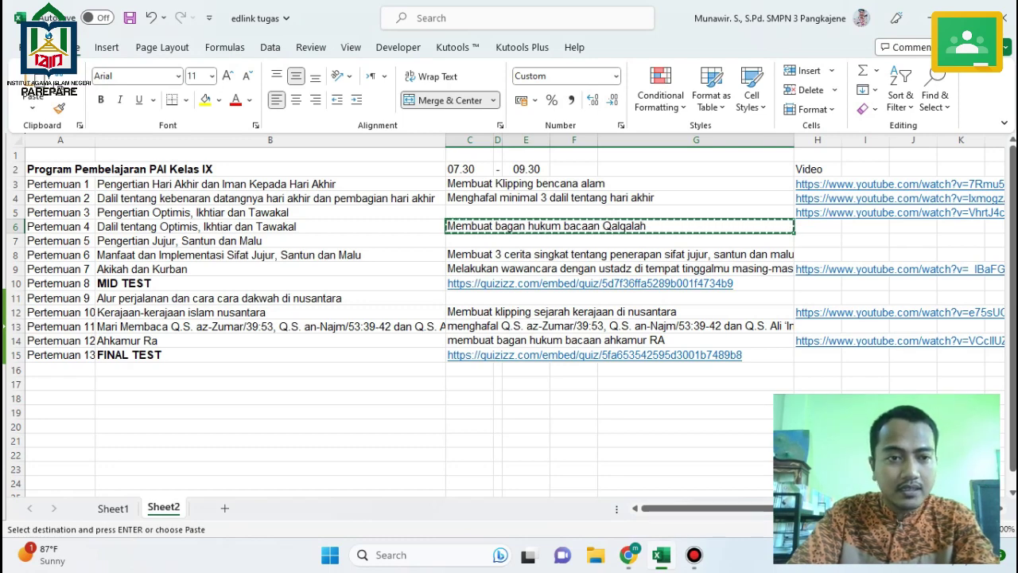
{"action": "left_click", "coordinate": [270, 240]}
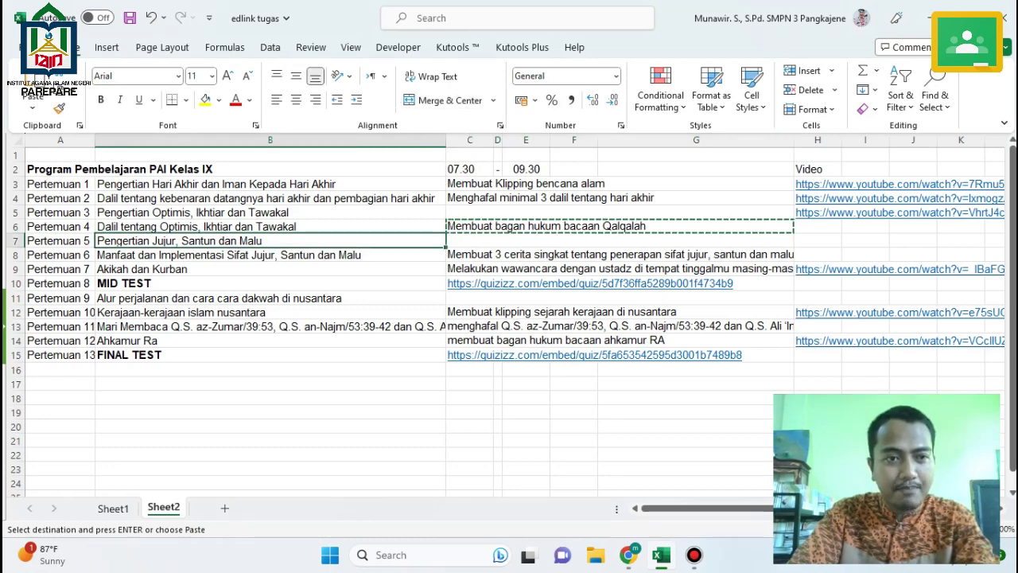
Draft material 'Pertemuan 5 : Pengertian Jujur, Santun dan Malu' with the copied B7 topic as description, choosing Upload.
{"action": "key", "text": "ctrl+c"}
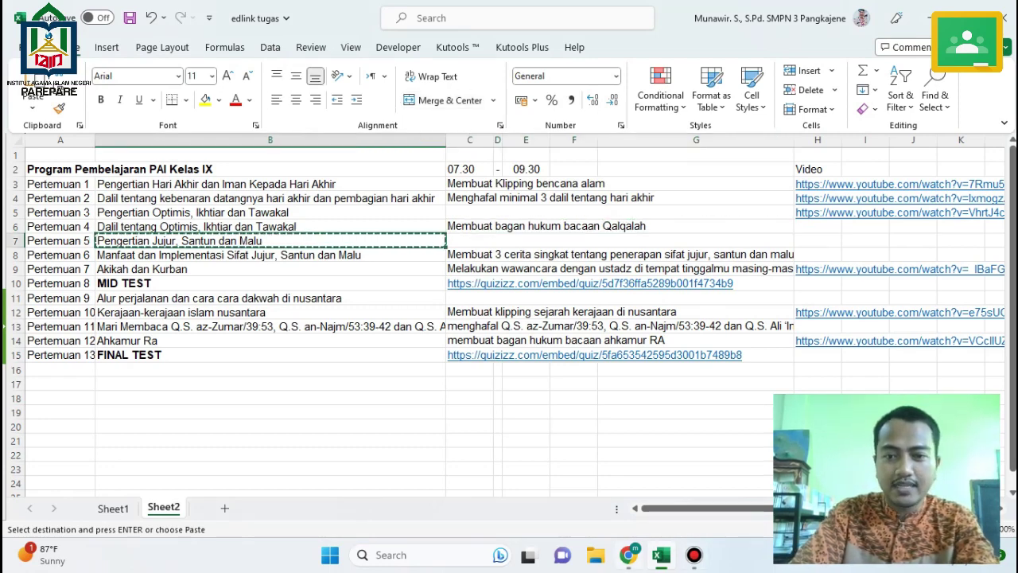
{"action": "key", "text": "alt+Tab"}
{"action": "left_click", "coordinate": [265, 155]}
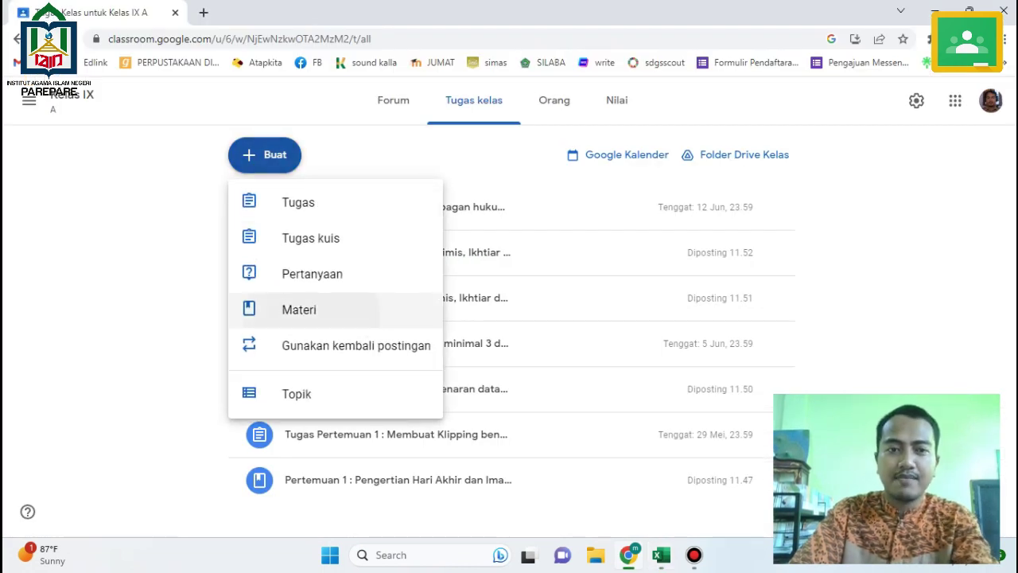
{"action": "left_click", "coordinate": [294, 309]}
{"action": "type", "text": "Pert"}
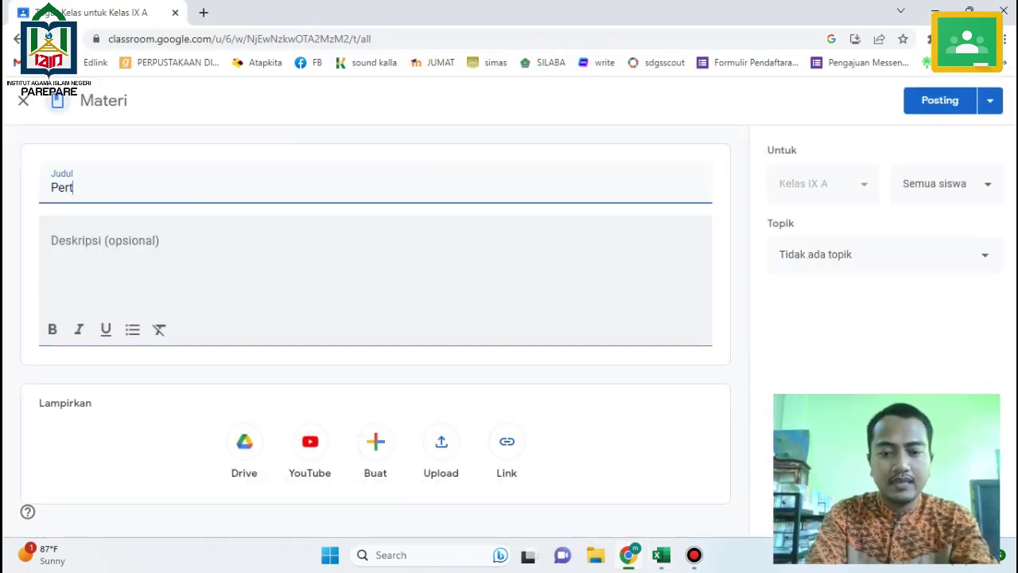
{"action": "type", "text": "emuan 5 :"}
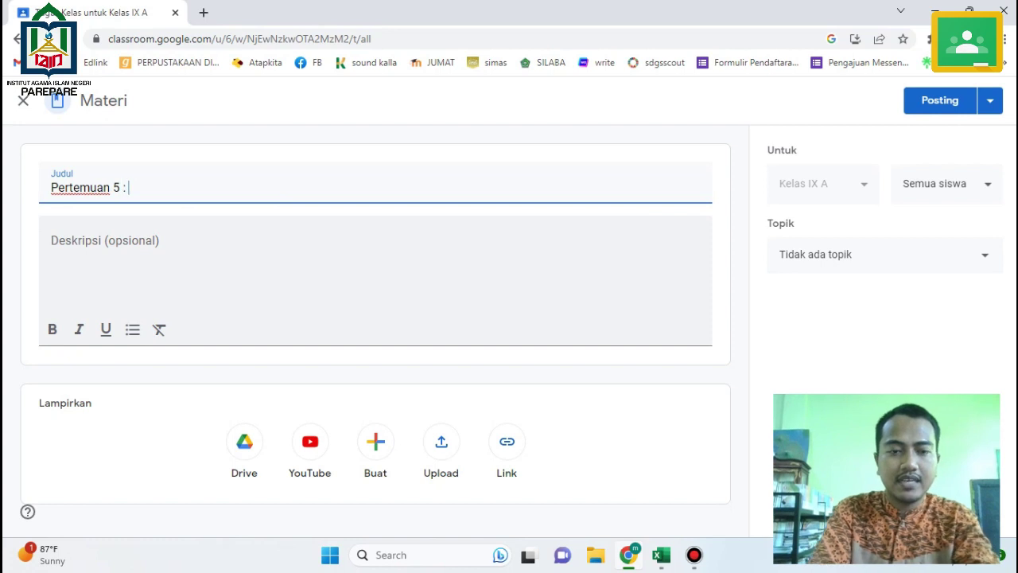
{"action": "type", "text": " Pengertian Jujur, Santun dan Malu"}
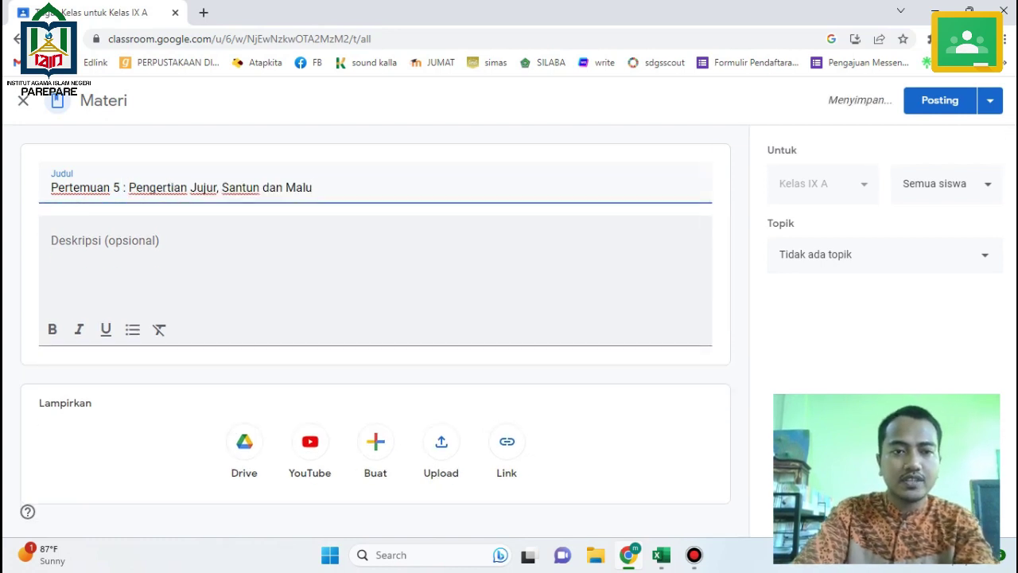
{"action": "left_click", "coordinate": [51, 255]}
{"action": "key", "text": "ctrl+v"}
{"action": "left_click", "coordinate": [442, 441]}
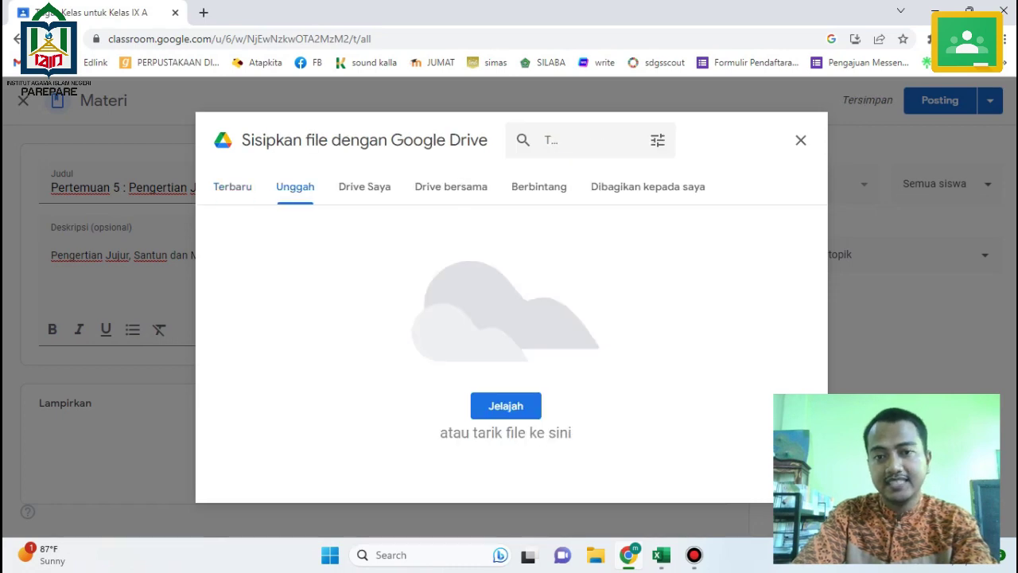
Upload the Bab 3 Jujur, Santun dan Malu PDF from the computer and post the Pertemuan 5 material.
{"action": "left_click", "coordinate": [506, 406]}
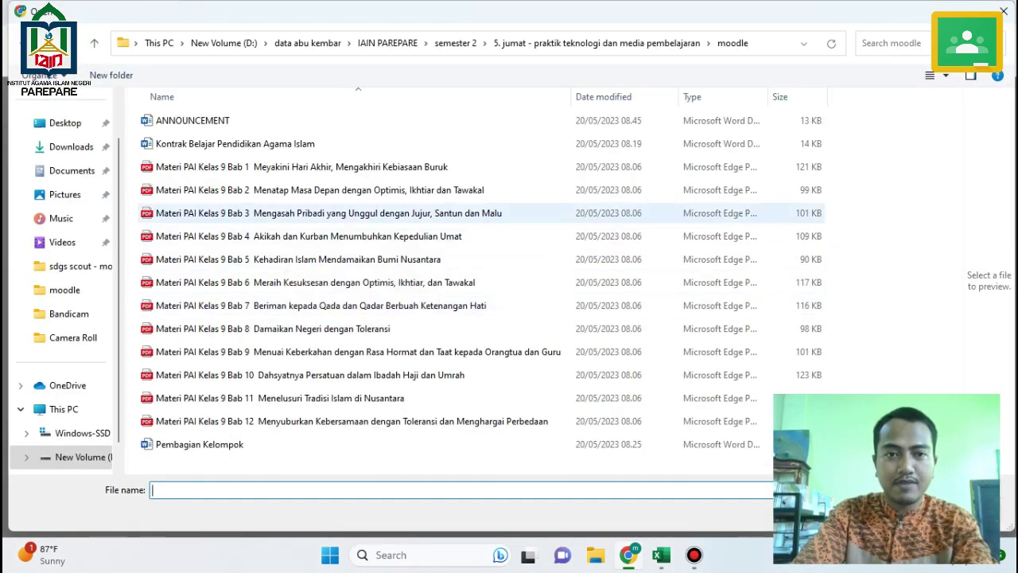
{"action": "left_click", "coordinate": [285, 214]}
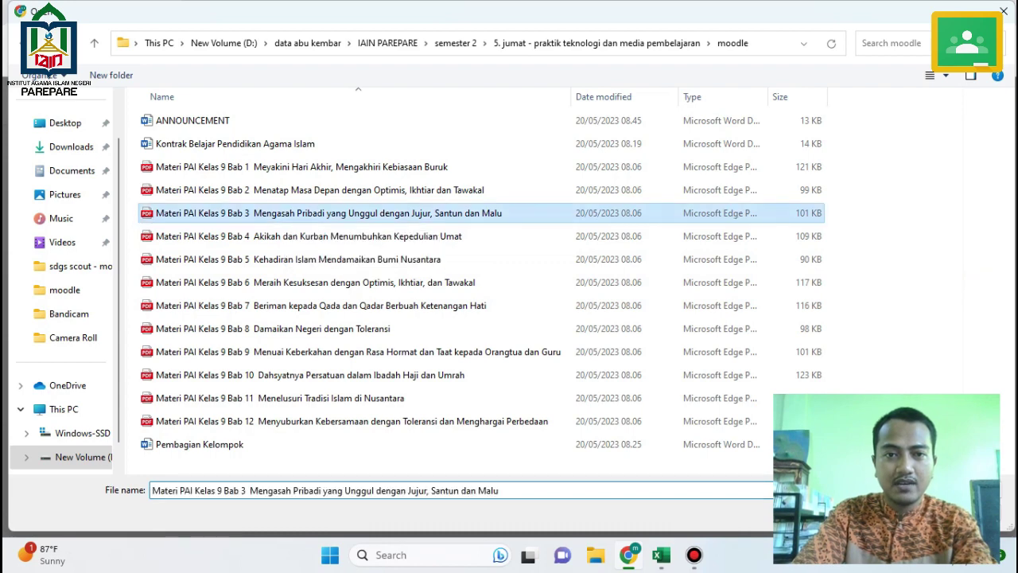
{"action": "key", "text": "Return"}
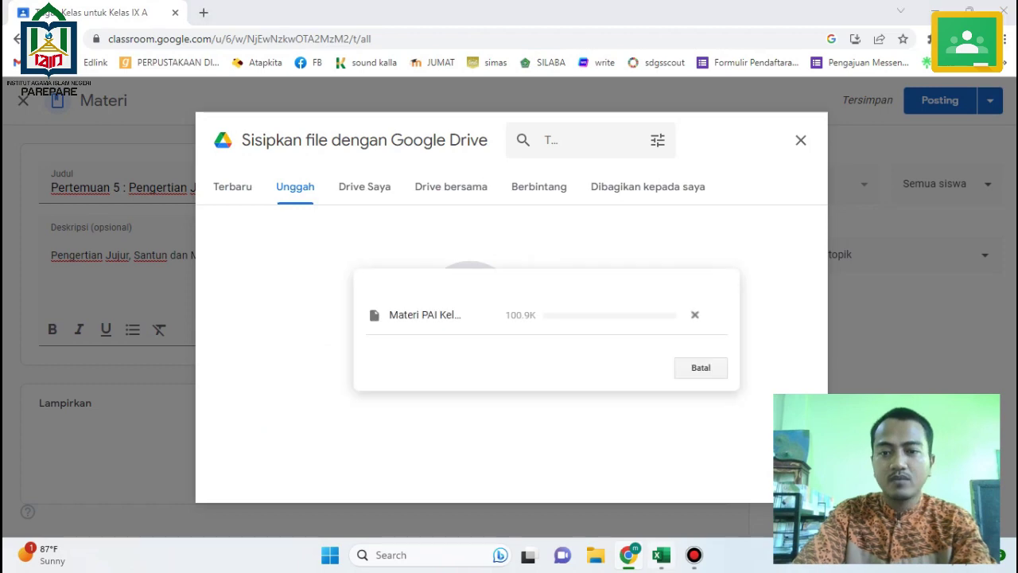
{"action": "key", "text": "alt+Tab"}
{"action": "key", "text": "alt+Tab"}
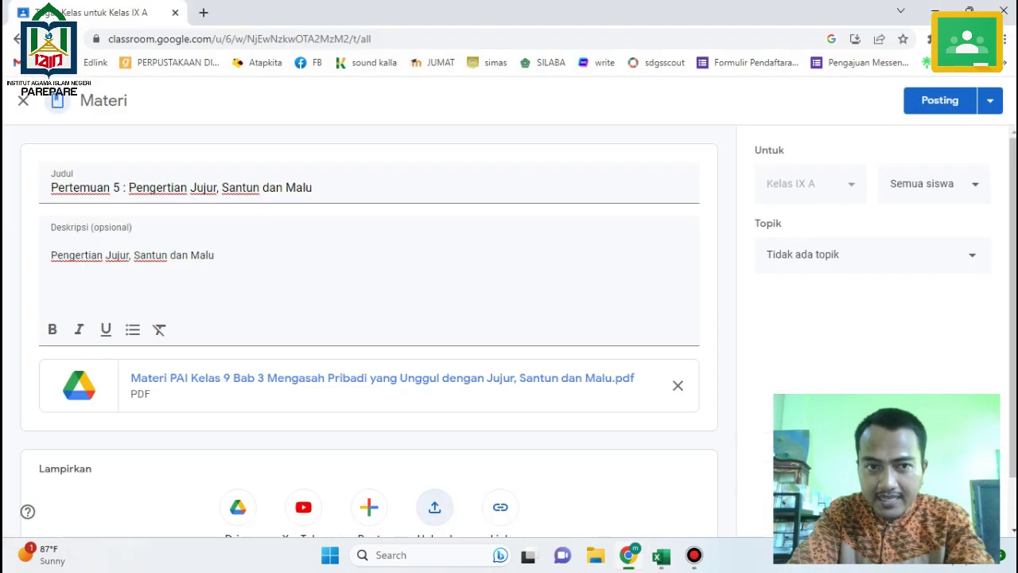
{"action": "scroll", "coordinate": [369, 335], "scroll_direction": "down", "scroll_amount": 1}
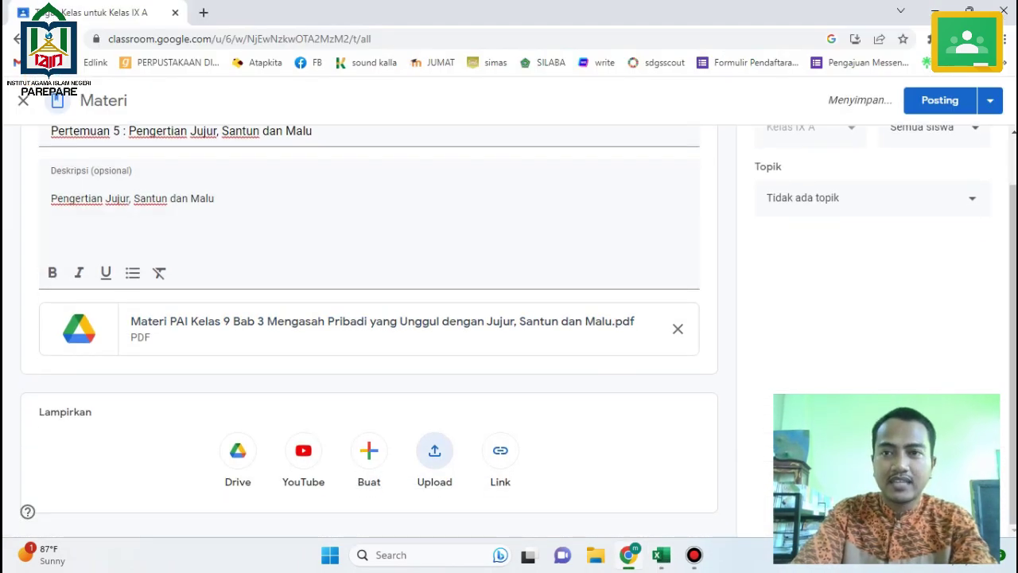
{"action": "left_click", "coordinate": [940, 100]}
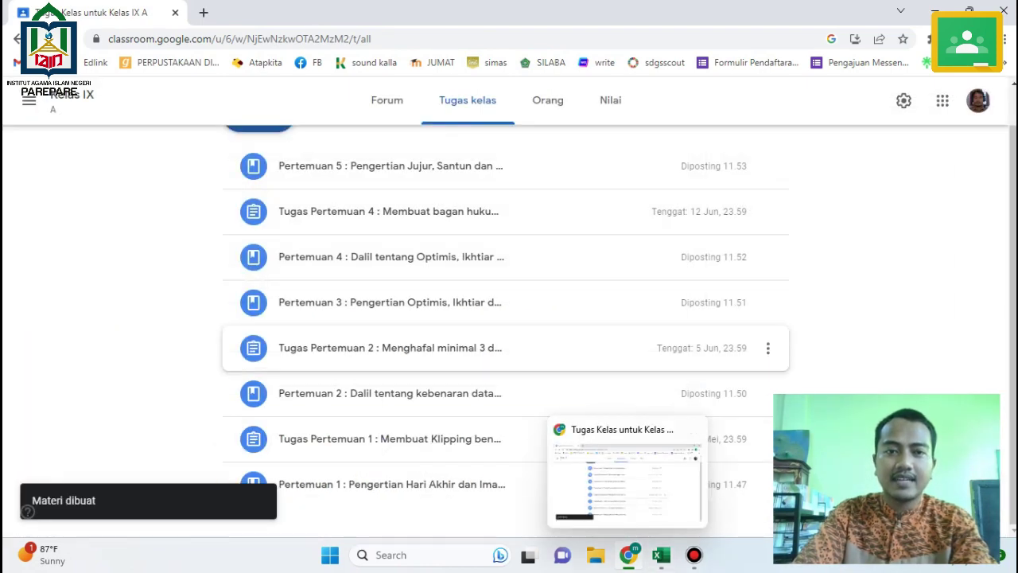
Start material 'Pertemuan 6 : Manfaat dan Implementasi Sifat Jujur, Santun dan Malu' using the B8 topic.
{"action": "key", "text": "alt+Tab"}
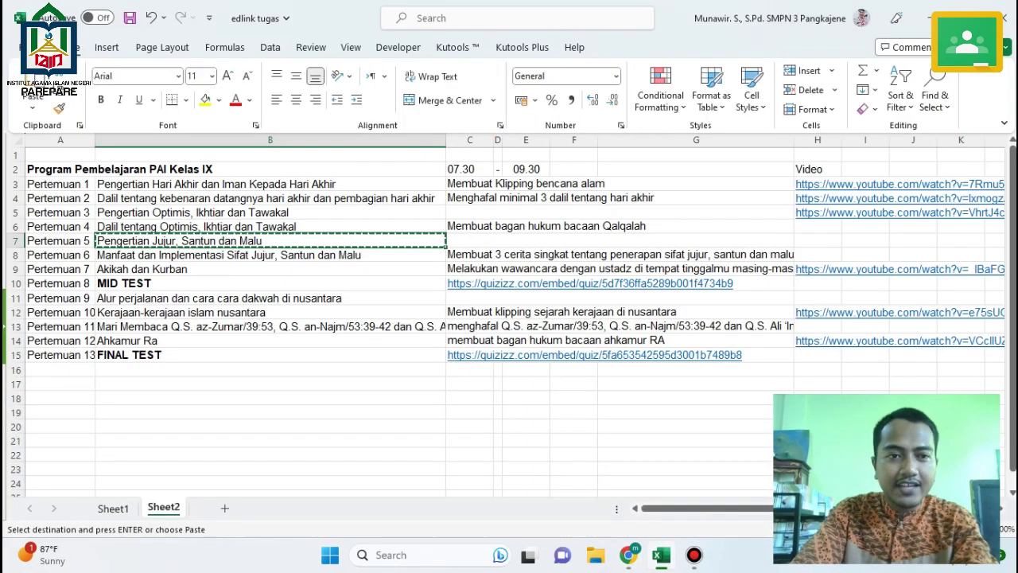
{"action": "left_click", "coordinate": [231, 255]}
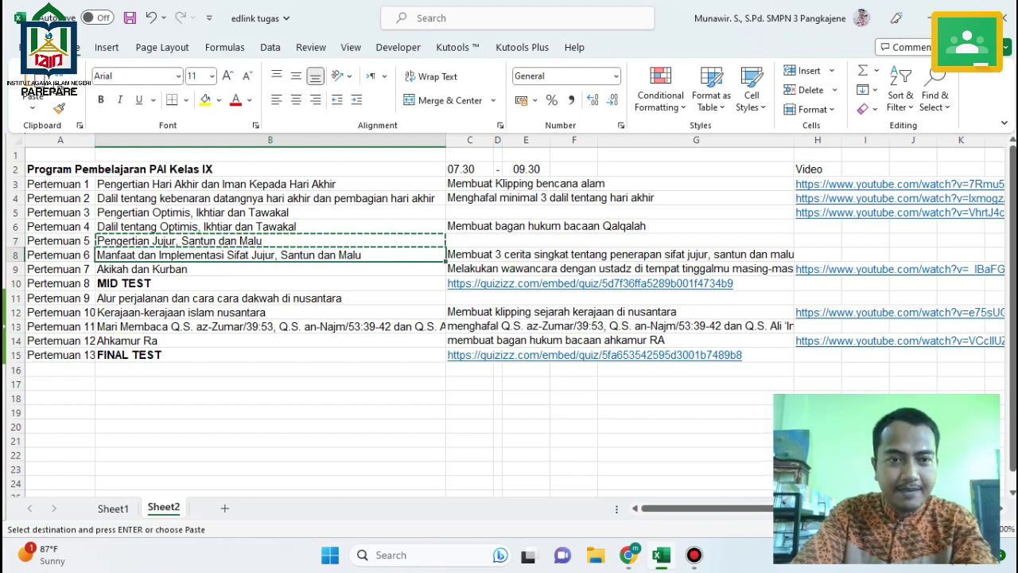
{"action": "key", "text": "ctrl+c"}
{"action": "key", "text": "alt+Tab"}
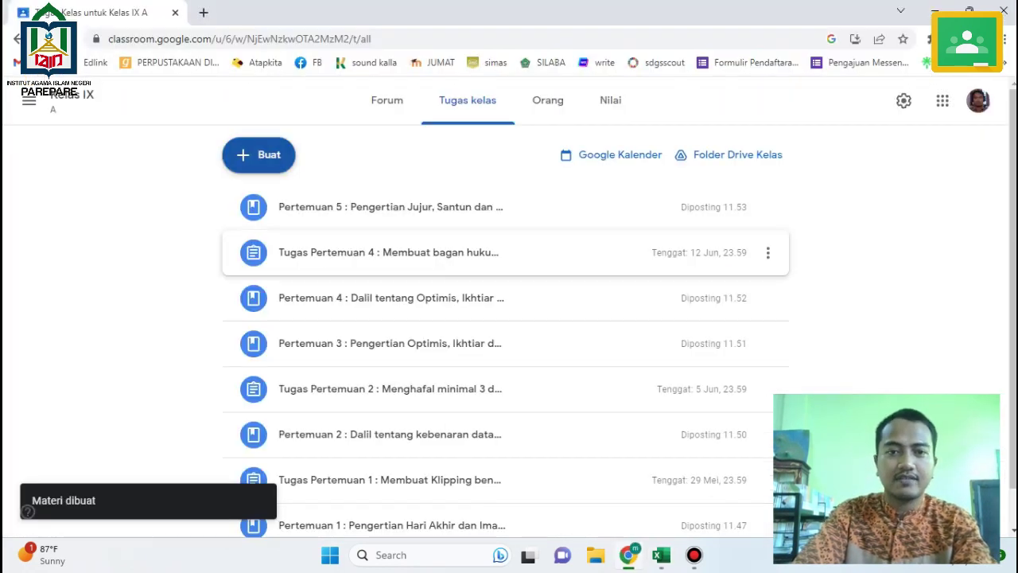
{"action": "left_click", "coordinate": [259, 154]}
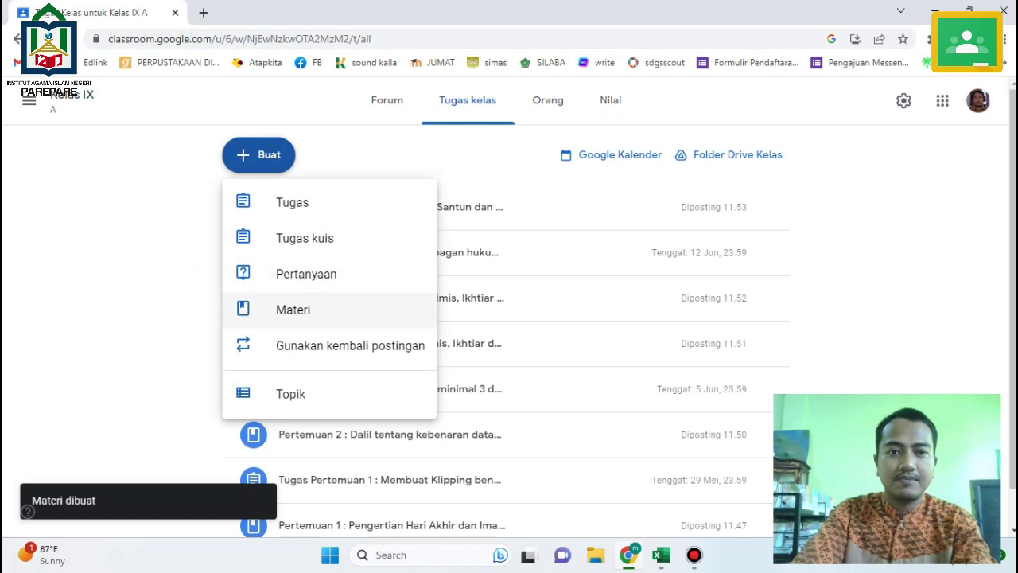
{"action": "left_click", "coordinate": [293, 310]}
{"action": "type", "text": "P"}
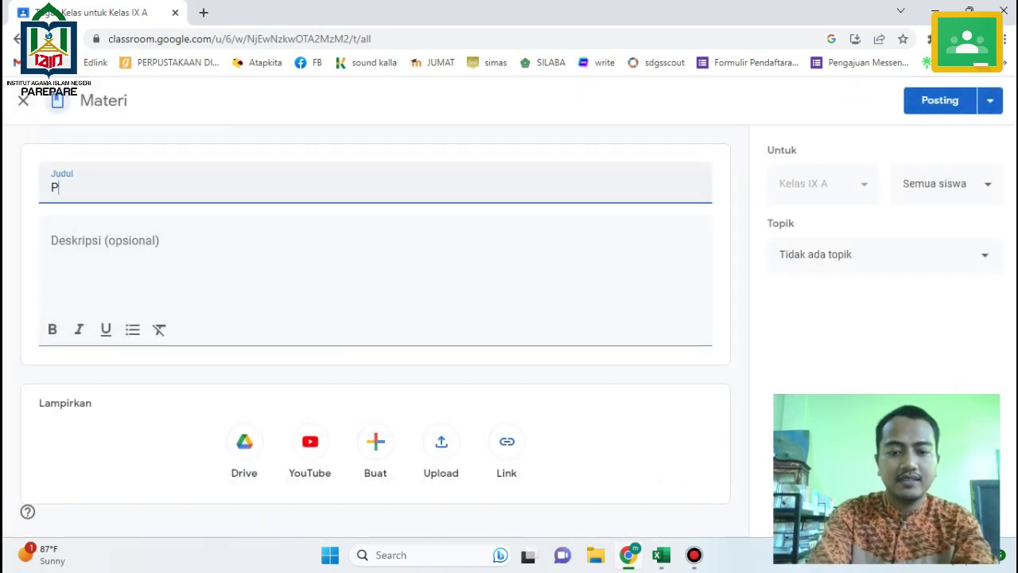
{"action": "type", "text": "ertemua"}
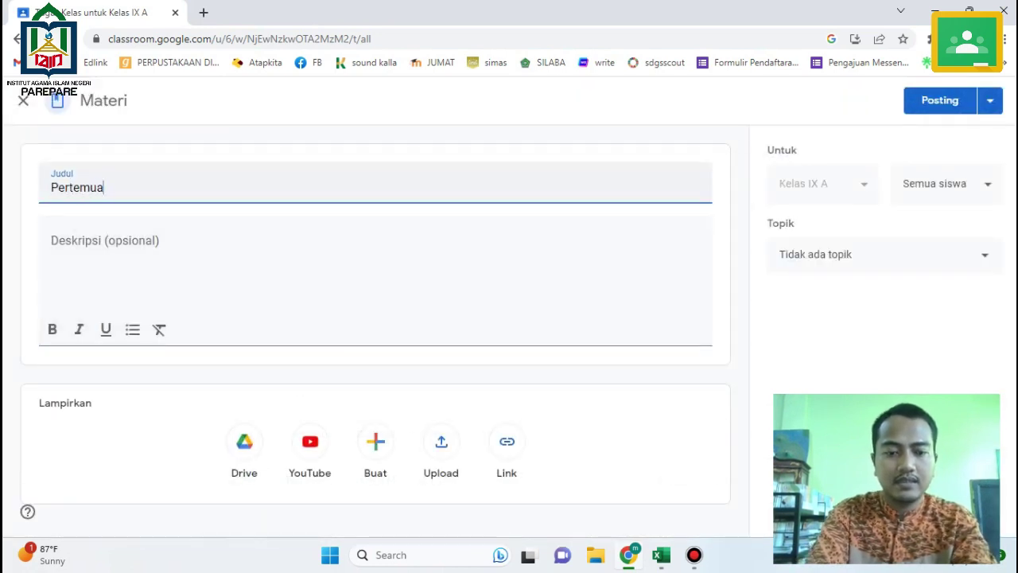
{"action": "type", "text": "n 6 :"}
{"action": "key", "text": "ctrl+v"}
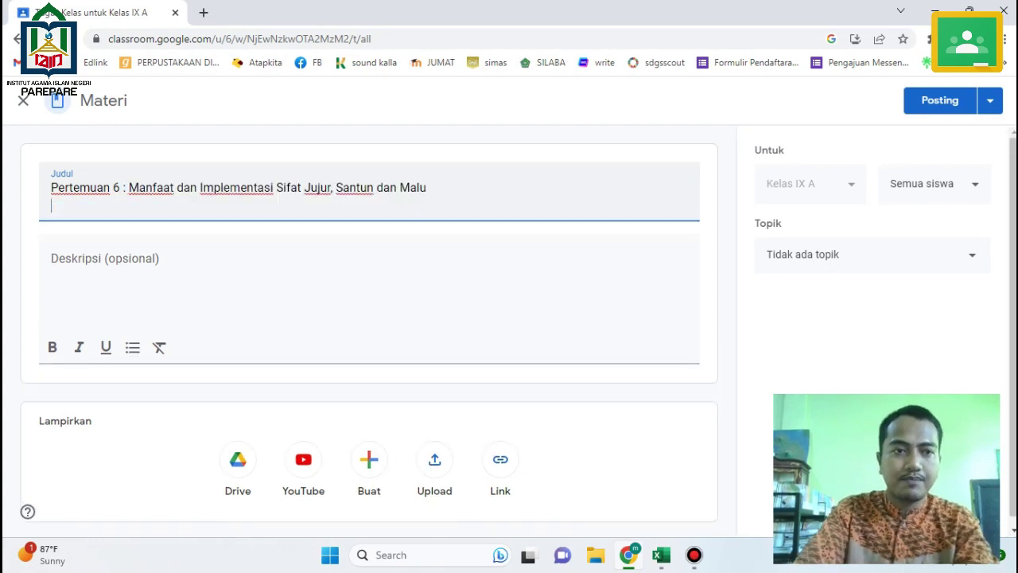
{"action": "key", "text": "BackSpace"}
{"action": "key", "text": "Tab"}
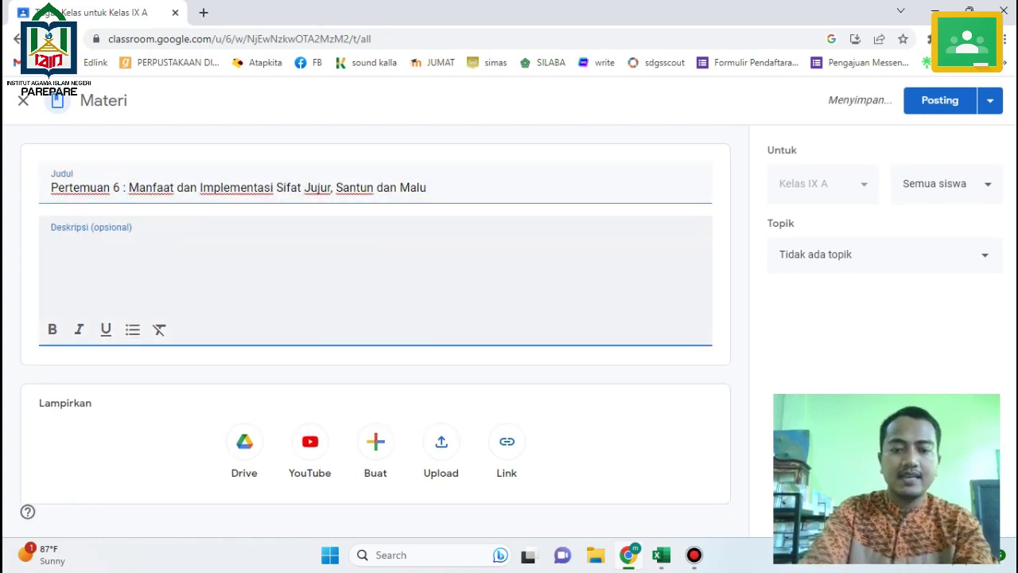
Add a description pointing students to the Pertemuan 5 PDF and post the Pertemuan 6 material.
{"action": "type", "text": "silakan a"}
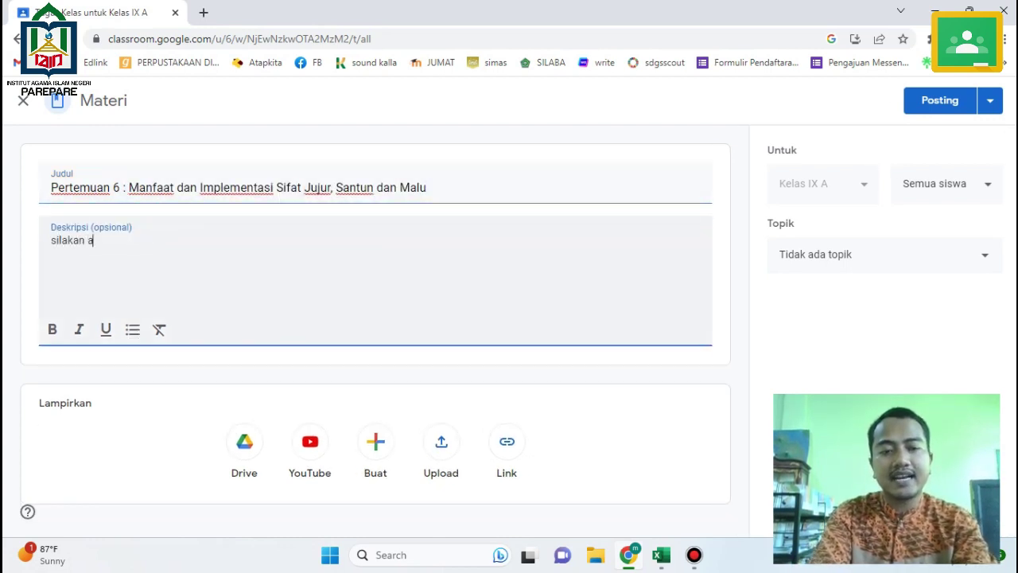
{"action": "type", "text": "nanda membaca ma"}
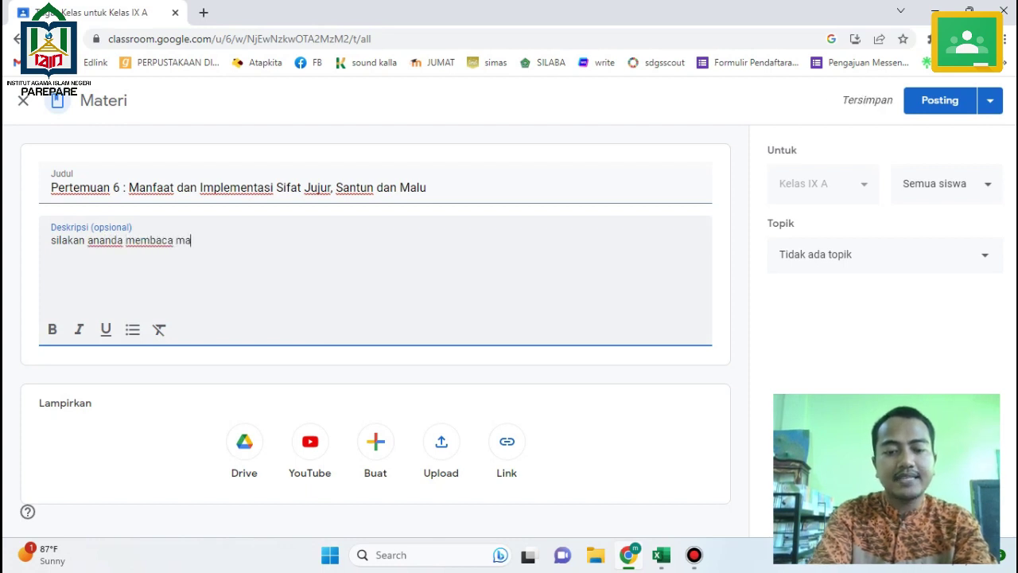
{"action": "type", "text": "teri tentang"}
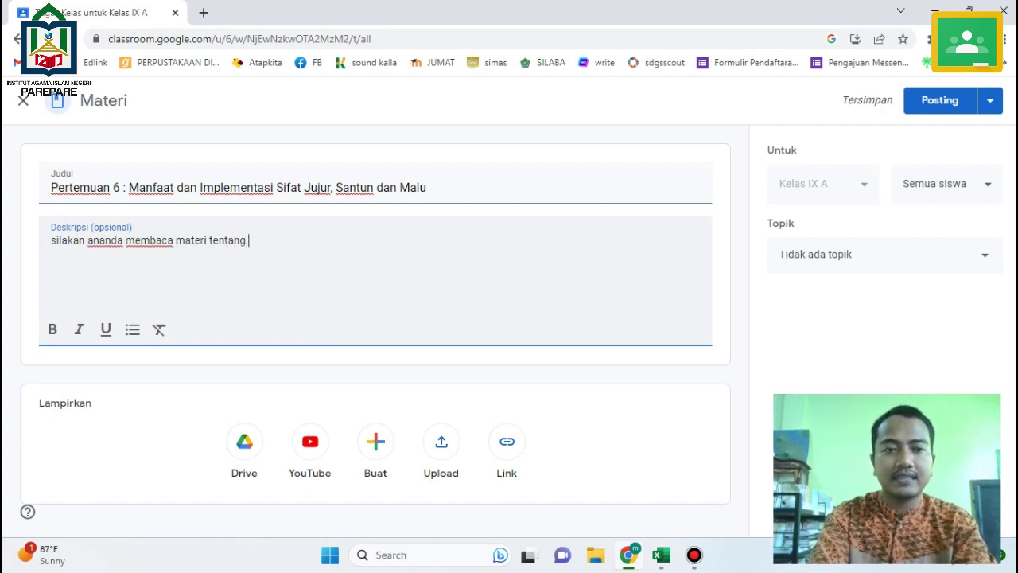
{"action": "type", "text": " Manfaat"}
{"action": "key", "text": "Return"}
{"action": "key", "text": "ctrl+v"}
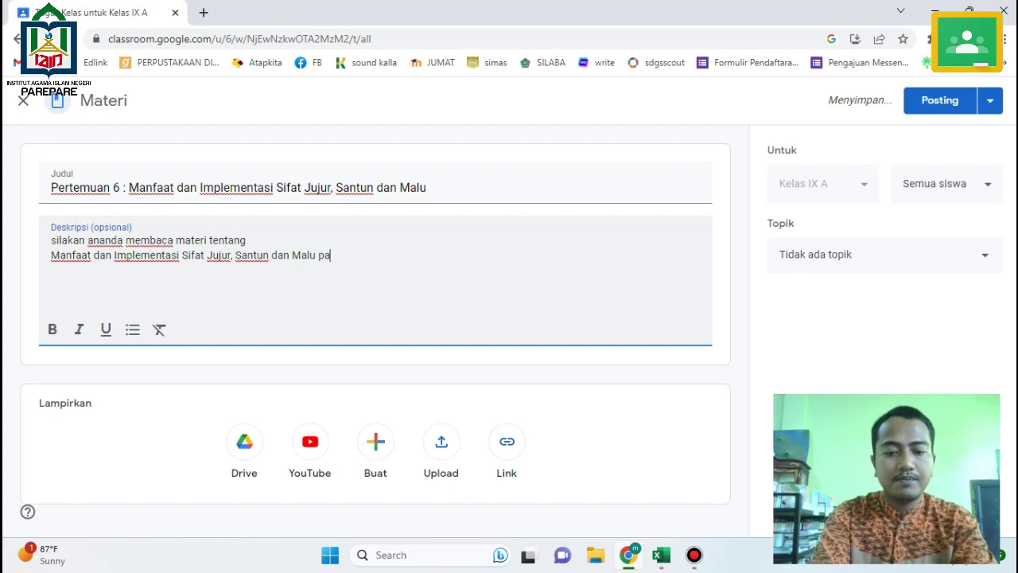
{"action": "type", "text": "pada materi pdf "}
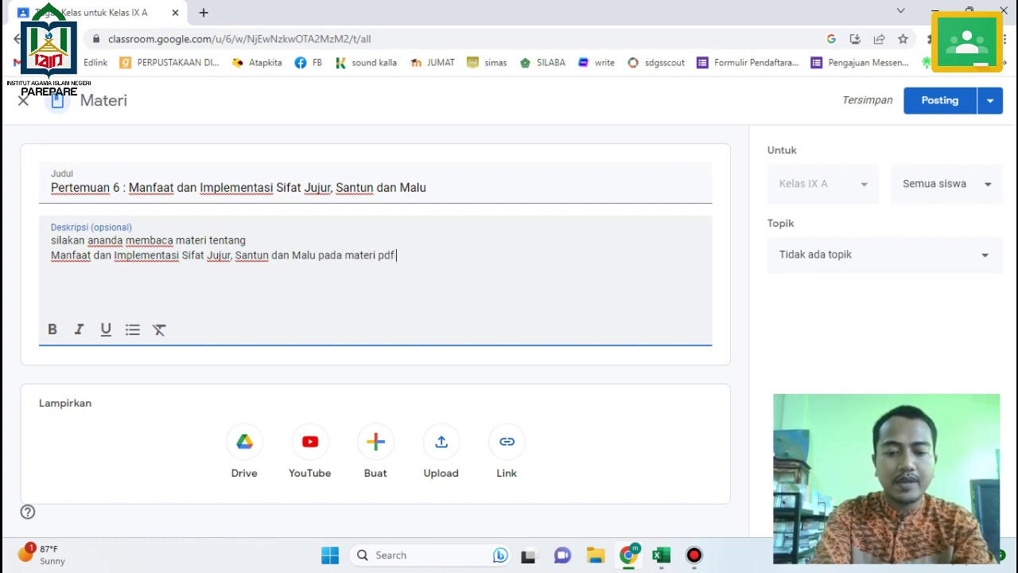
{"action": "type", "text": "y"}
{"action": "type", "text": "ertem"}
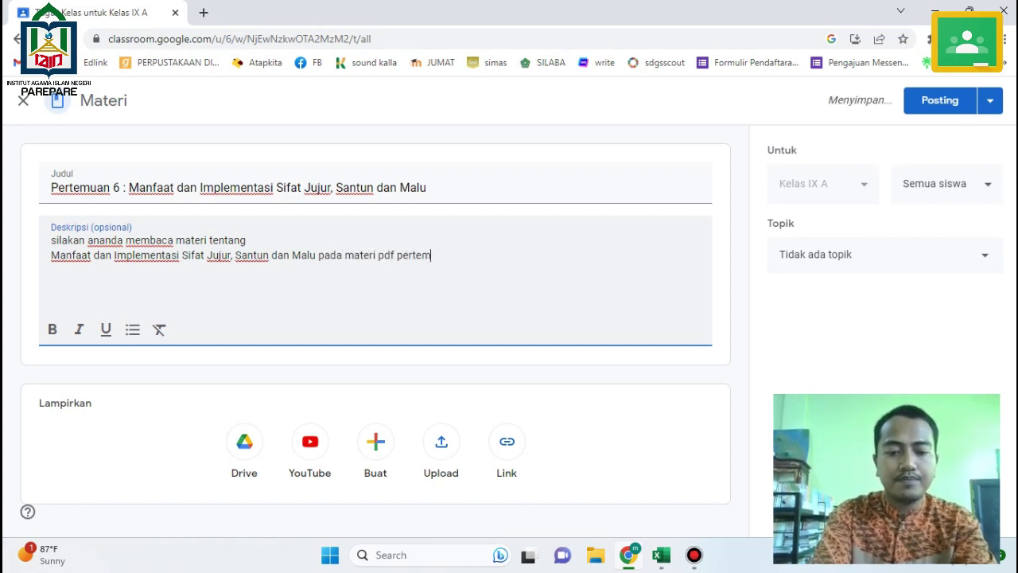
{"action": "type", "text": "uan "}
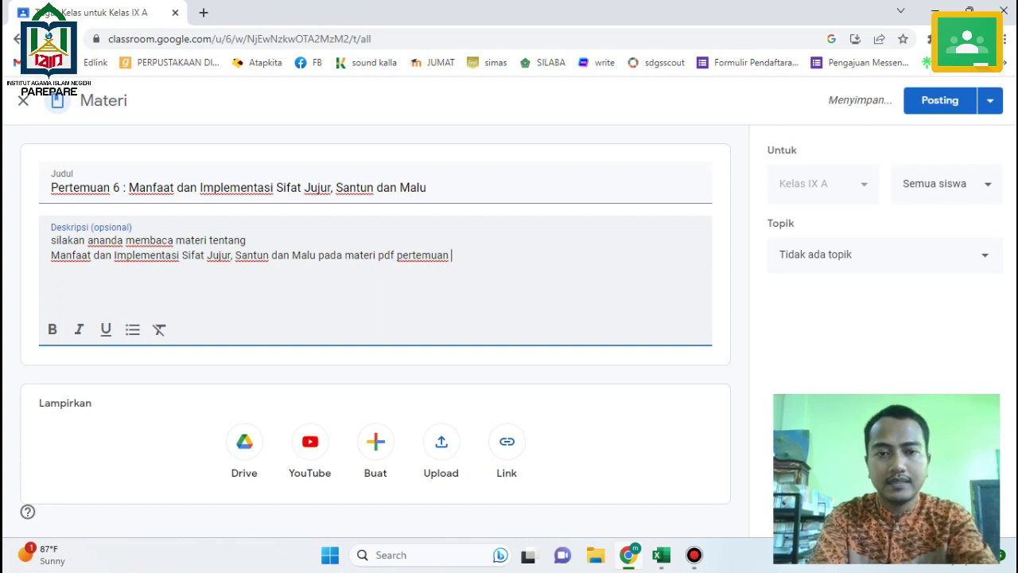
{"action": "type", "text": "5"}
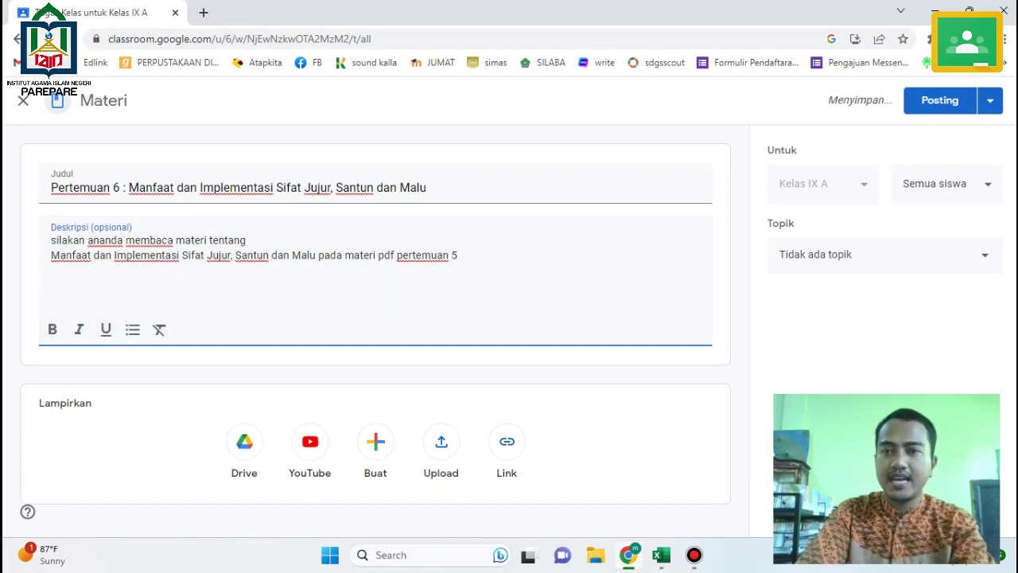
{"action": "left_click", "coordinate": [940, 100]}
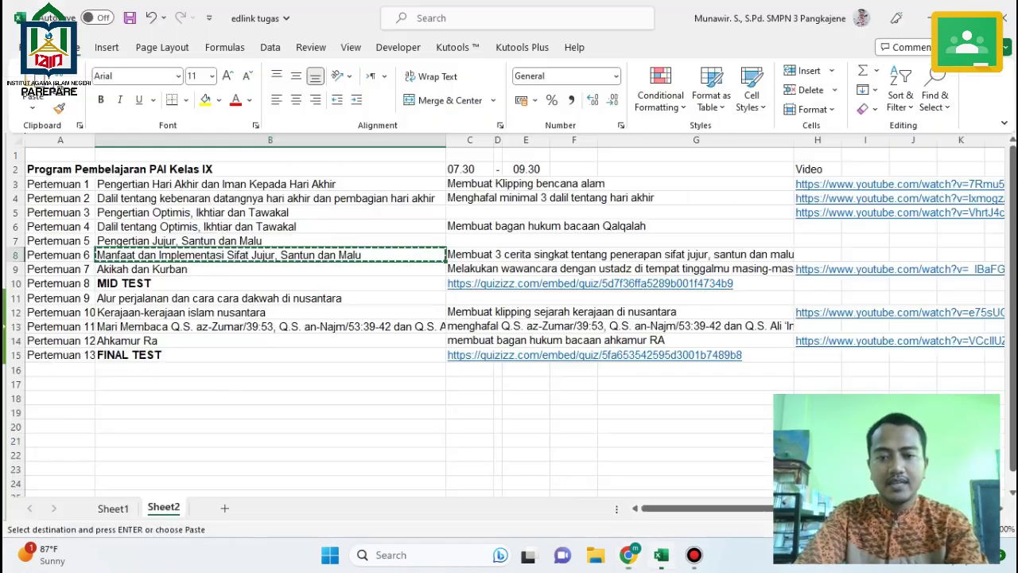
Copy the Pertemuan 6 task description from merged cells C8:G8 in Excel.
{"action": "key", "text": "alt+Tab"}
{"action": "left_click", "coordinate": [557, 255]}
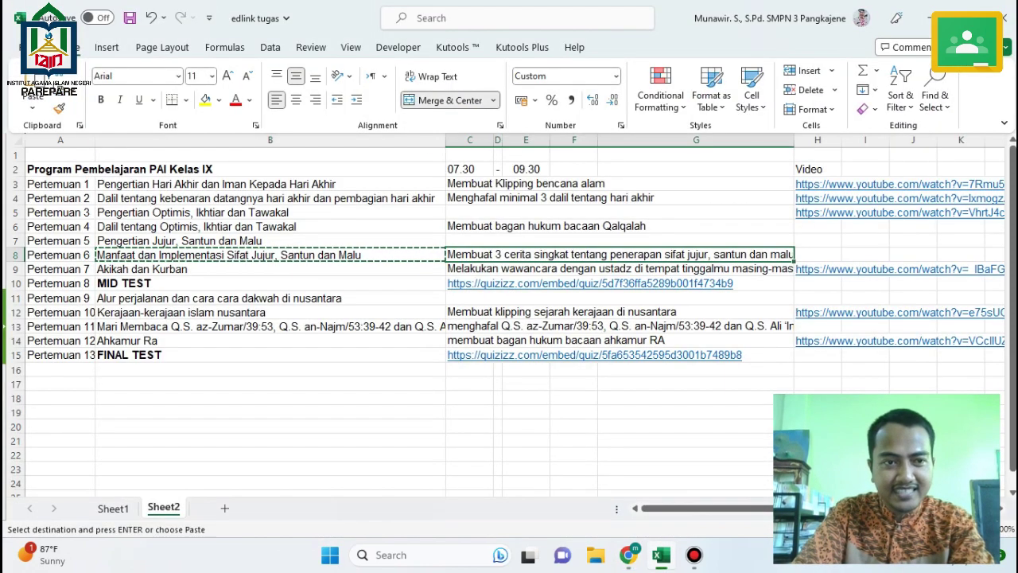
{"action": "key", "text": "ctrl+c"}
{"action": "key", "text": "alt+Tab"}
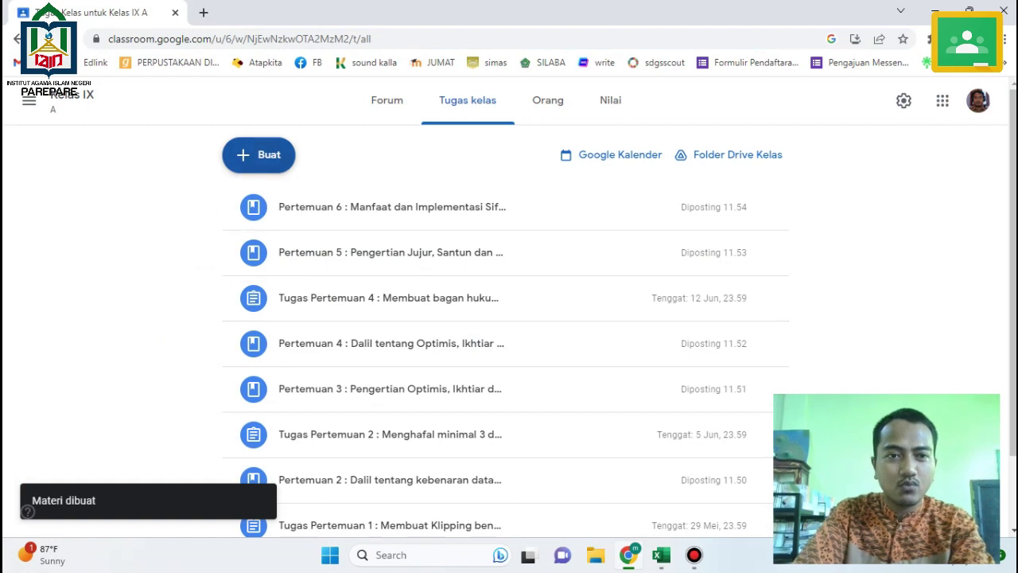
Create assignment 'Tugas Pertemuan 6 :' with the pasted short-story task as title and instructions.
{"action": "left_click", "coordinate": [258, 154]}
{"action": "left_click", "coordinate": [292, 202]}
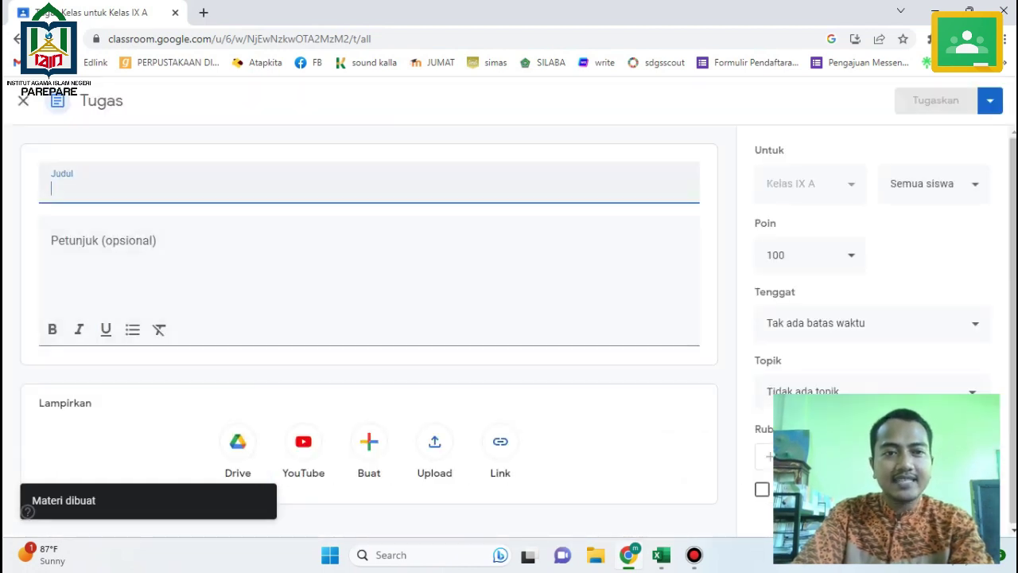
{"action": "type", "text": "Tugas Per"}
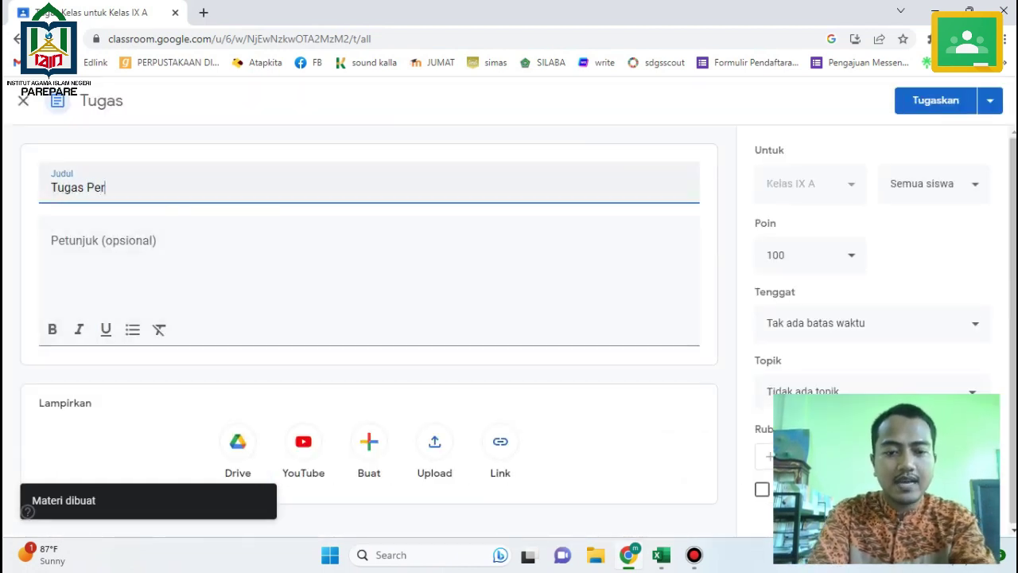
{"action": "type", "text": "temuan"}
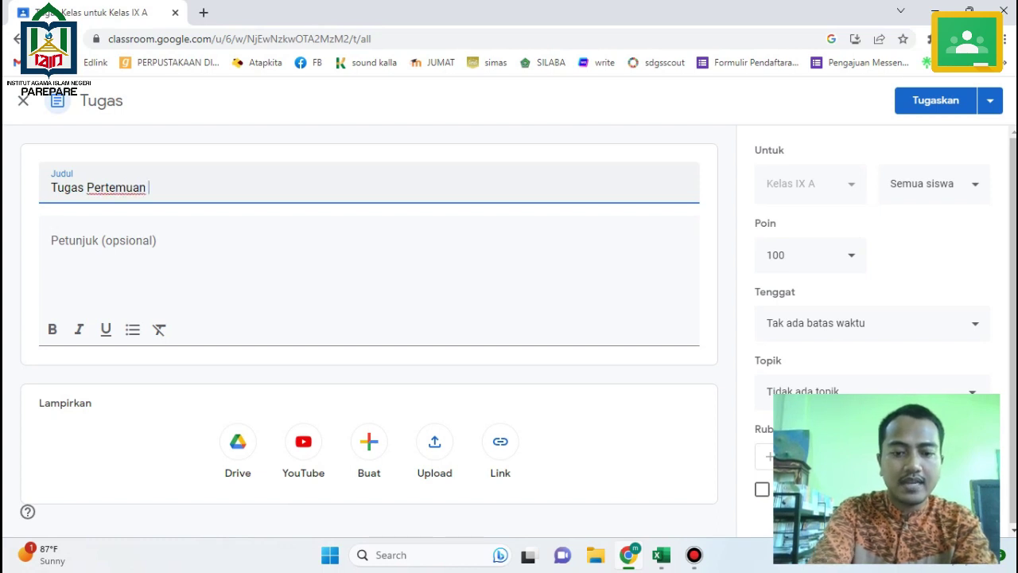
{"action": "type", "text": " 6 :"}
{"action": "key", "text": "ctrl+v"}
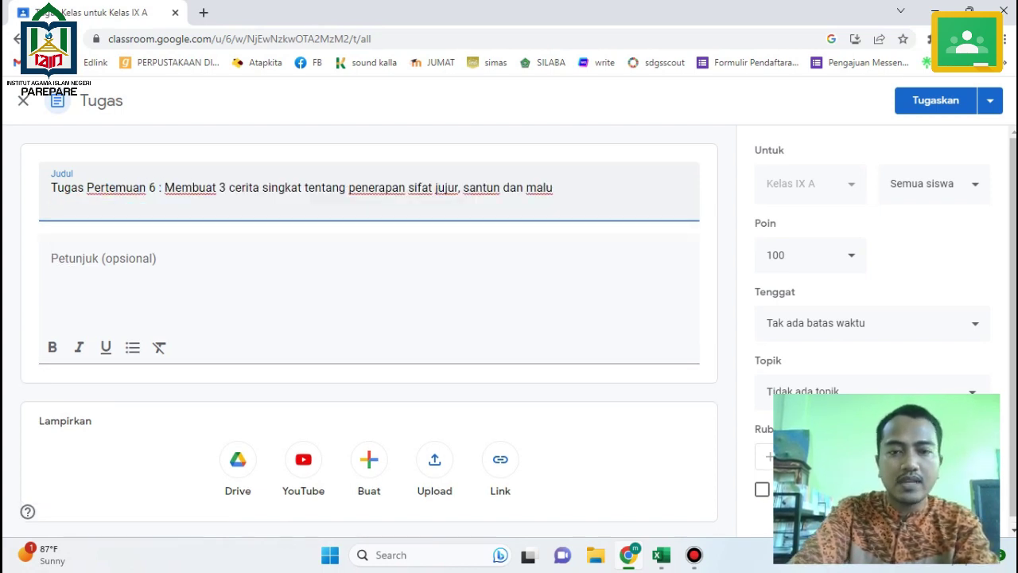
{"action": "left_click", "coordinate": [103, 240]}
{"action": "key", "text": "ctrl+v"}
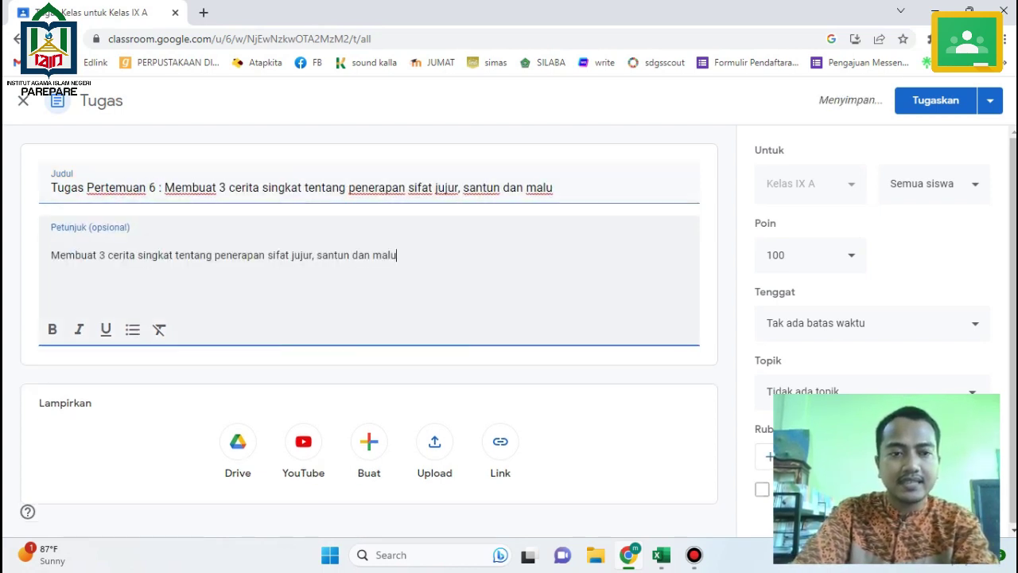
Set the due date to 19 June 2023, 23.59, and assign it to the class.
{"action": "left_click", "coordinate": [873, 322]}
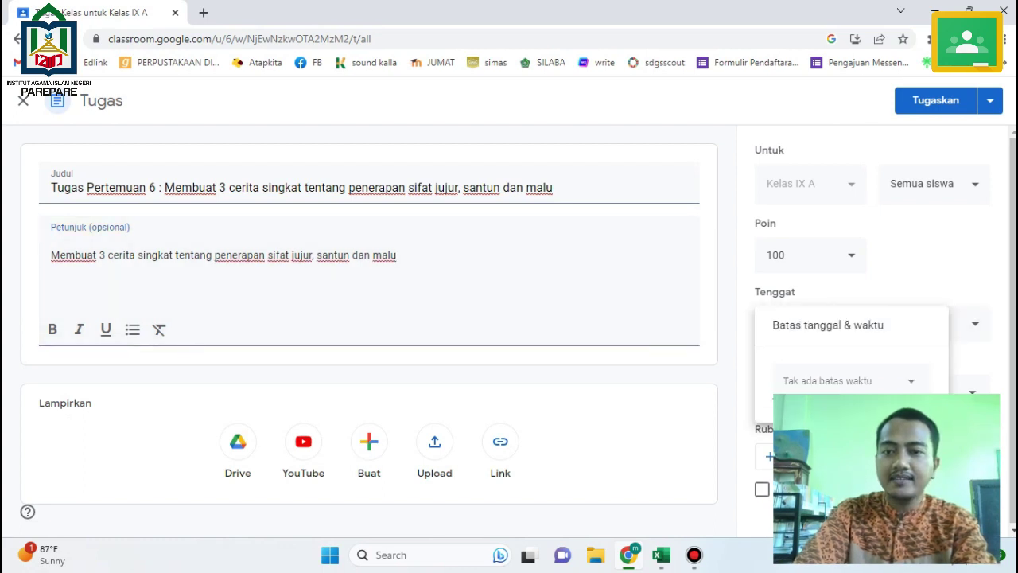
{"action": "left_click", "coordinate": [804, 326]}
{"action": "left_click", "coordinate": [924, 217]}
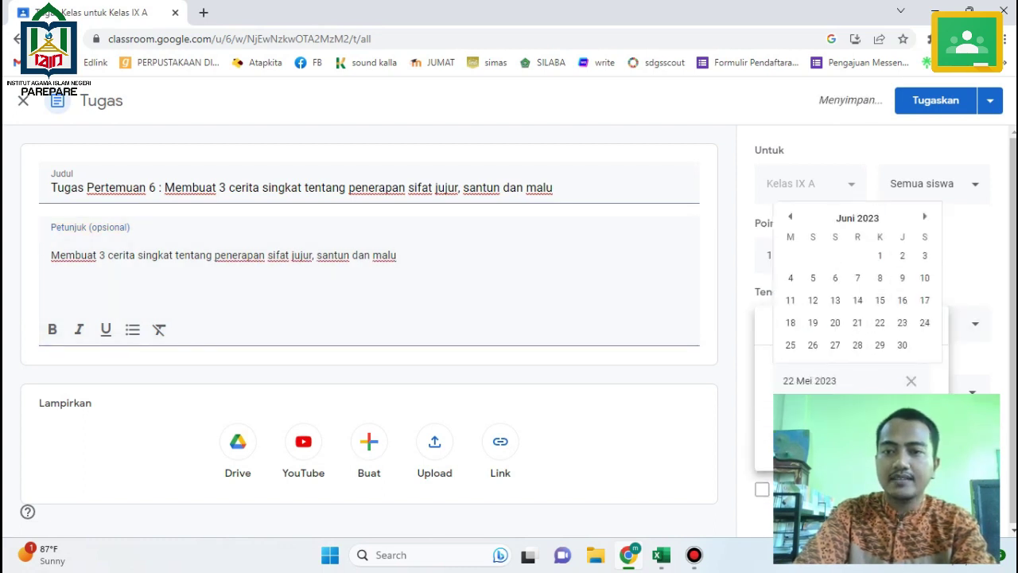
{"action": "left_click", "coordinate": [813, 322]}
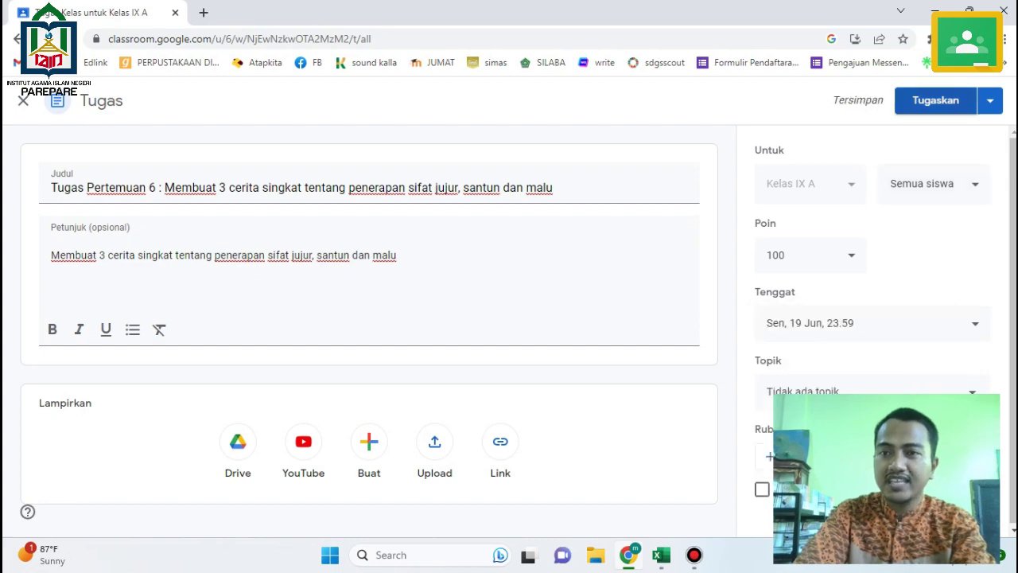
{"action": "left_click", "coordinate": [935, 100]}
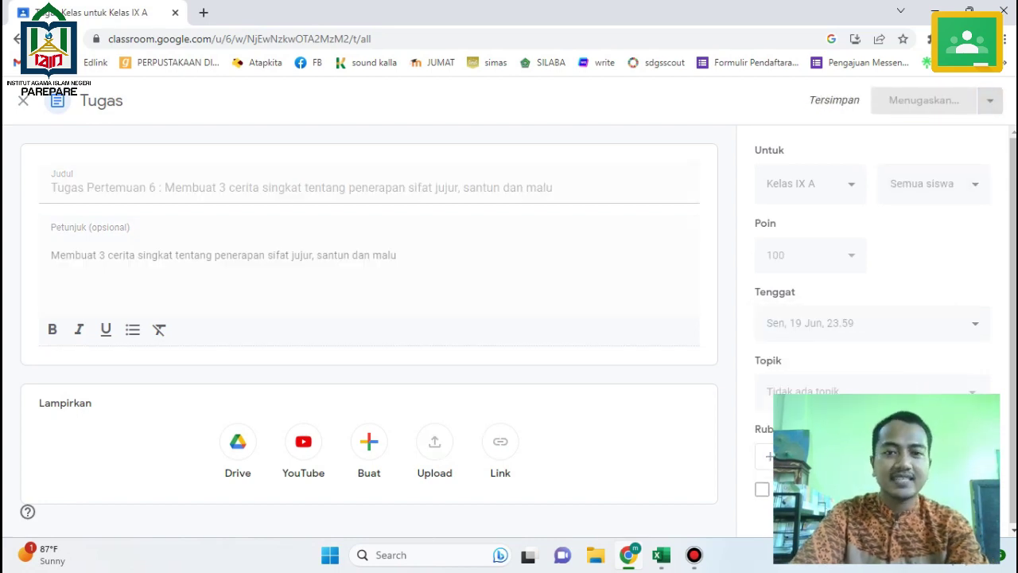
Select the Pertemuan 7 topic Akikah dan Kurban in the Excel lesson plan.
{"action": "key", "text": "alt+Tab"}
{"action": "key", "text": "alt+Tab"}
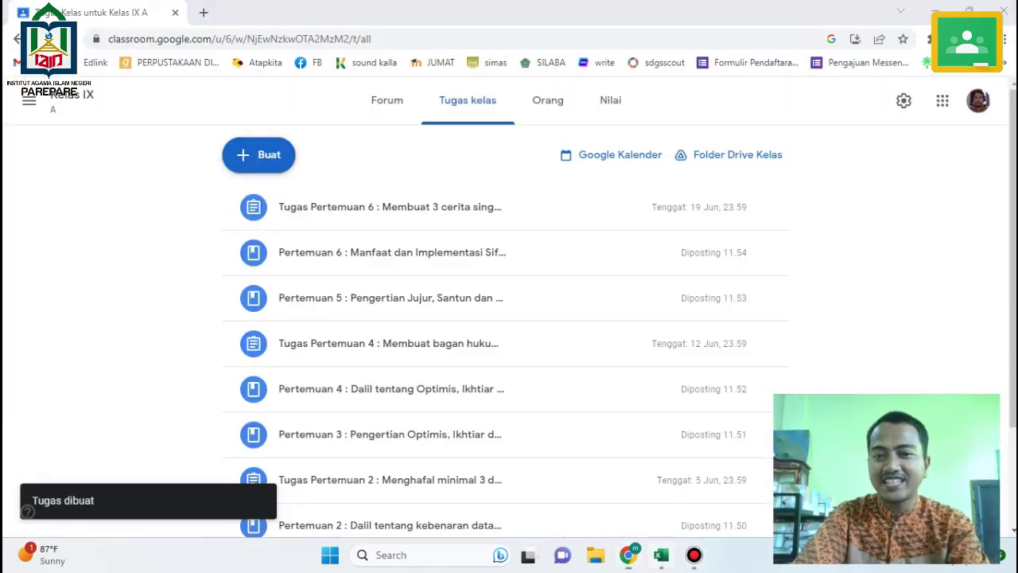
{"action": "key", "text": "alt+Tab"}
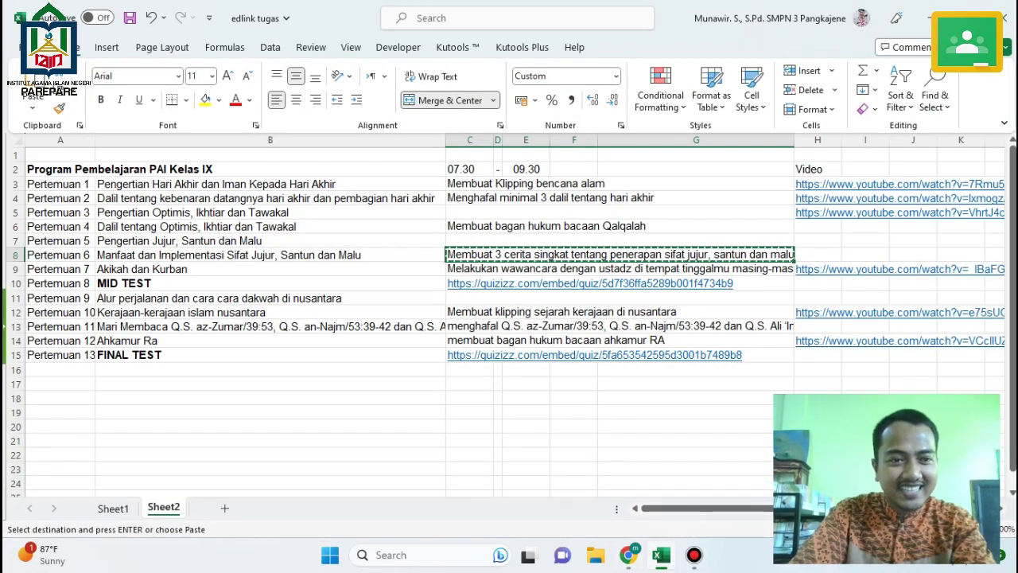
{"action": "left_click", "coordinate": [269, 269]}
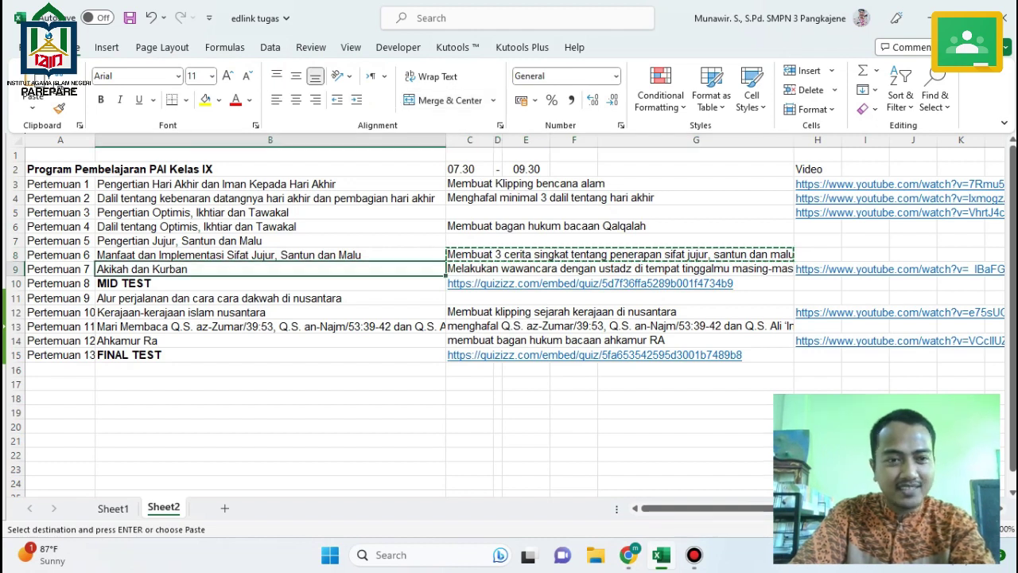
{"action": "left_click", "coordinate": [628, 554]}
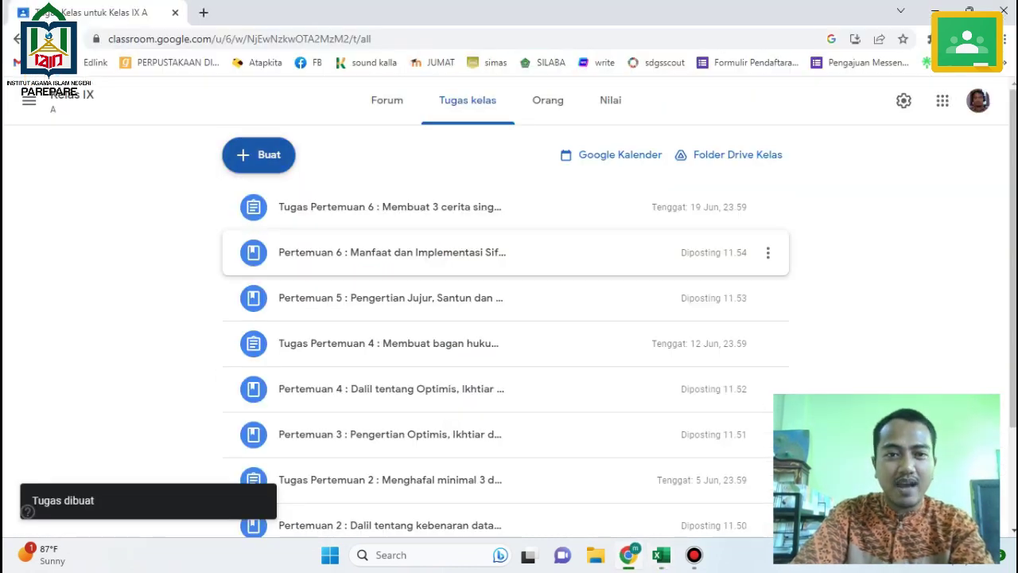
{"action": "left_click", "coordinate": [258, 155]}
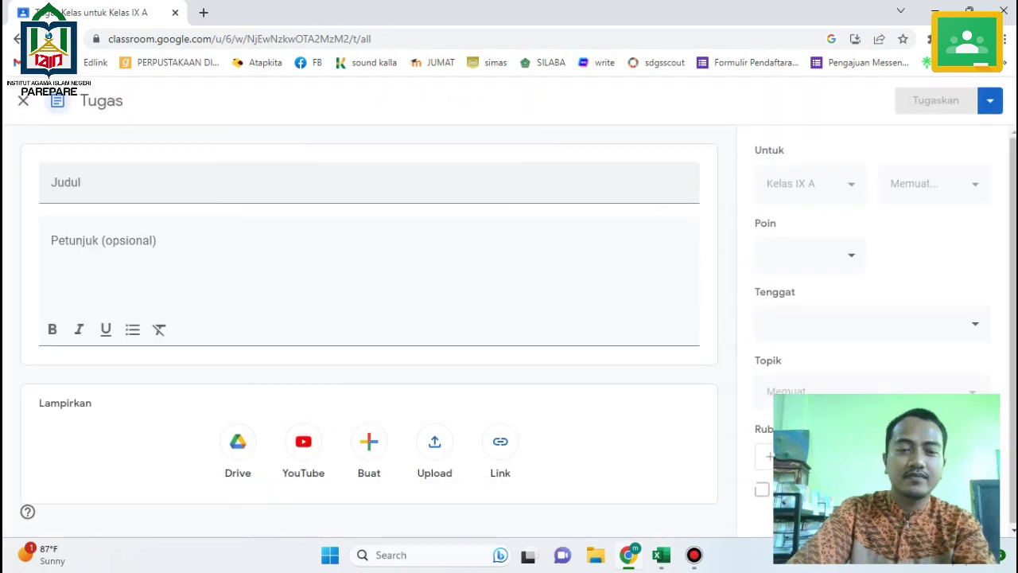
Discard the stray assignment form and draft material 'Pertemuan 7 : Akikah dan Kurban' with matching description, choosing Upload.
{"action": "left_click", "coordinate": [23, 100]}
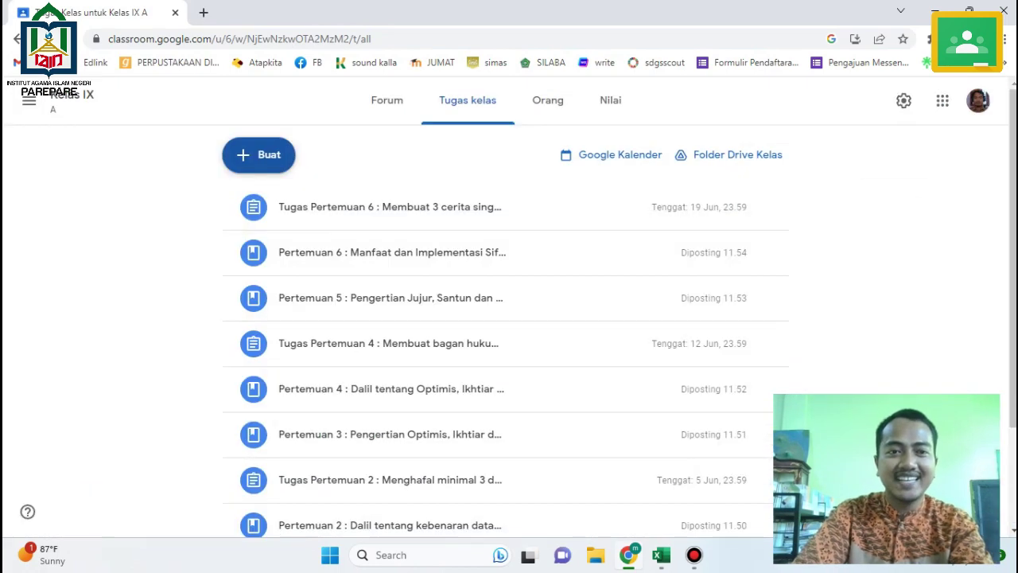
{"action": "left_click", "coordinate": [259, 155]}
{"action": "left_click", "coordinate": [293, 310]}
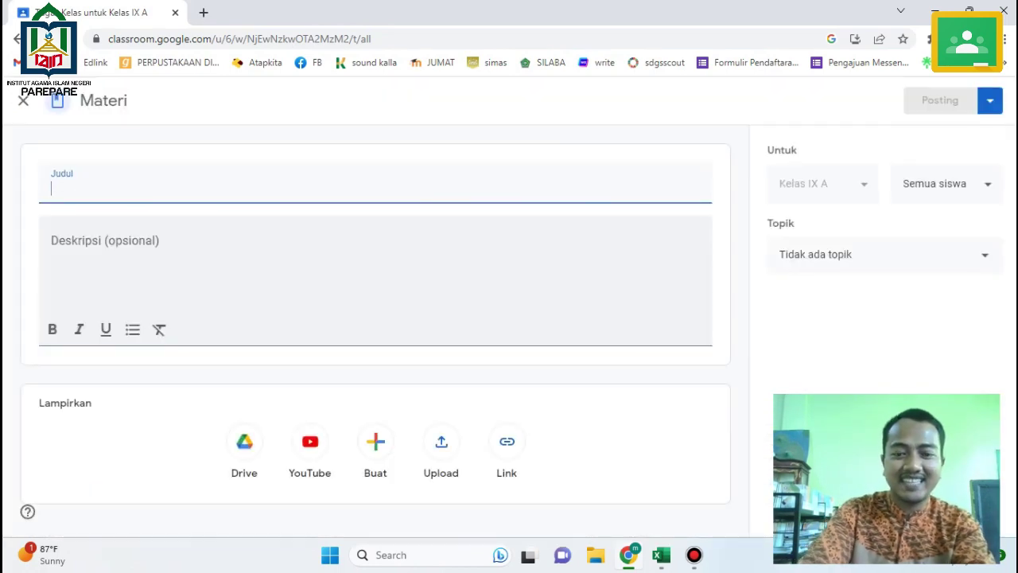
{"action": "type", "text": "Pertemua"}
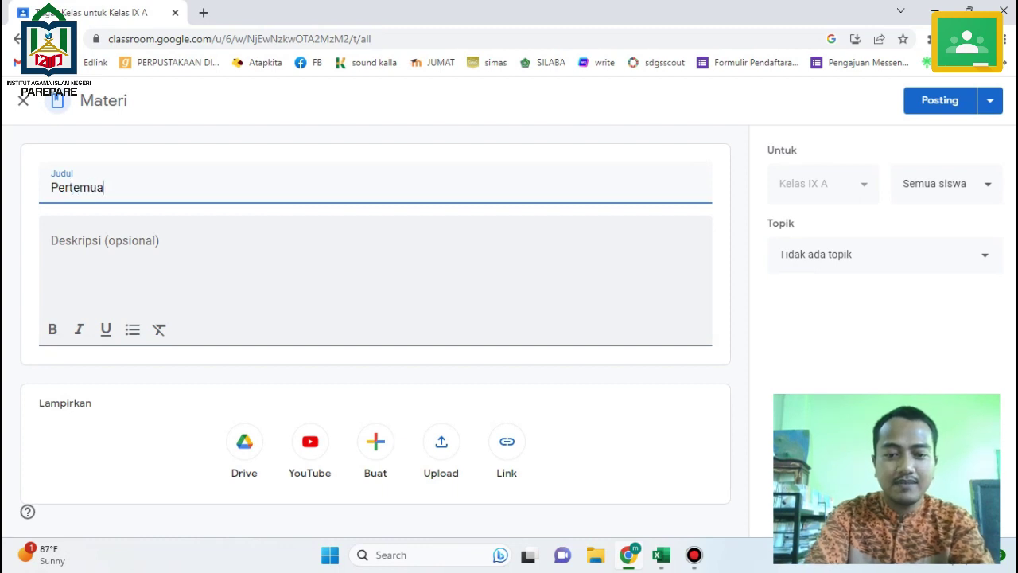
{"action": "type", "text": "n 7 :"}
{"action": "key", "text": "ctrl+v"}
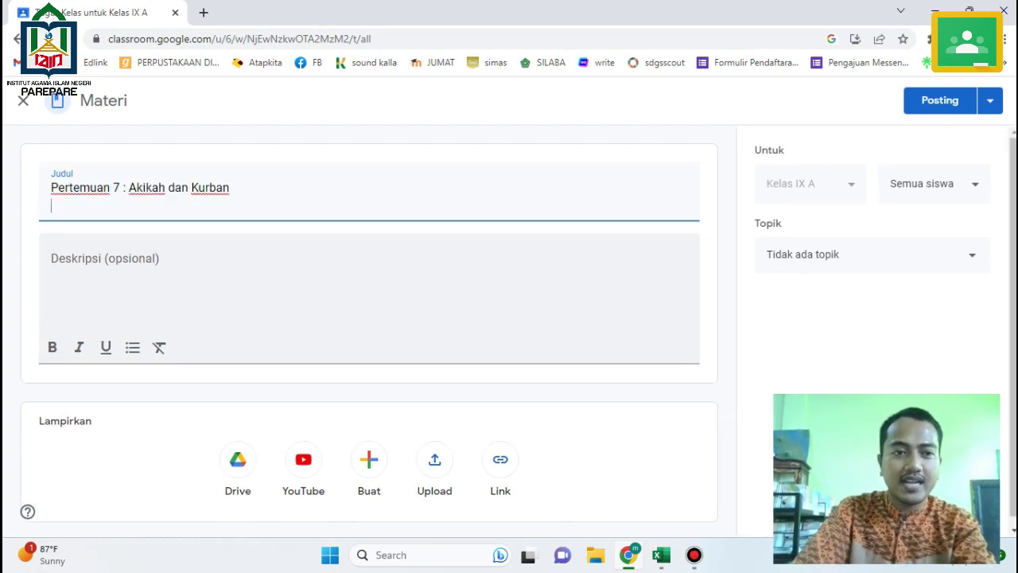
{"action": "key", "text": "Tab"}
{"action": "key", "text": "ctrl+v"}
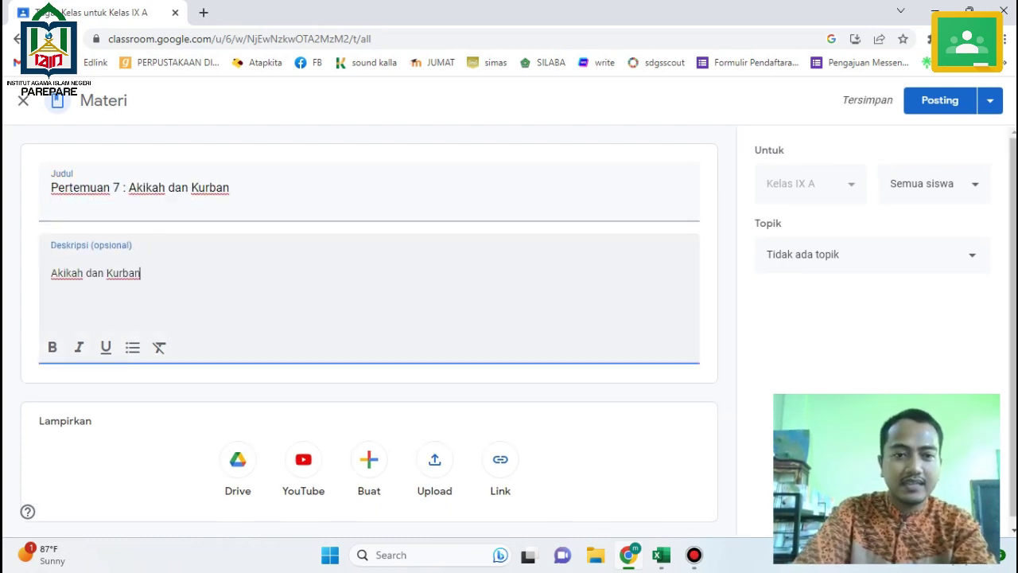
{"action": "left_click", "coordinate": [435, 459]}
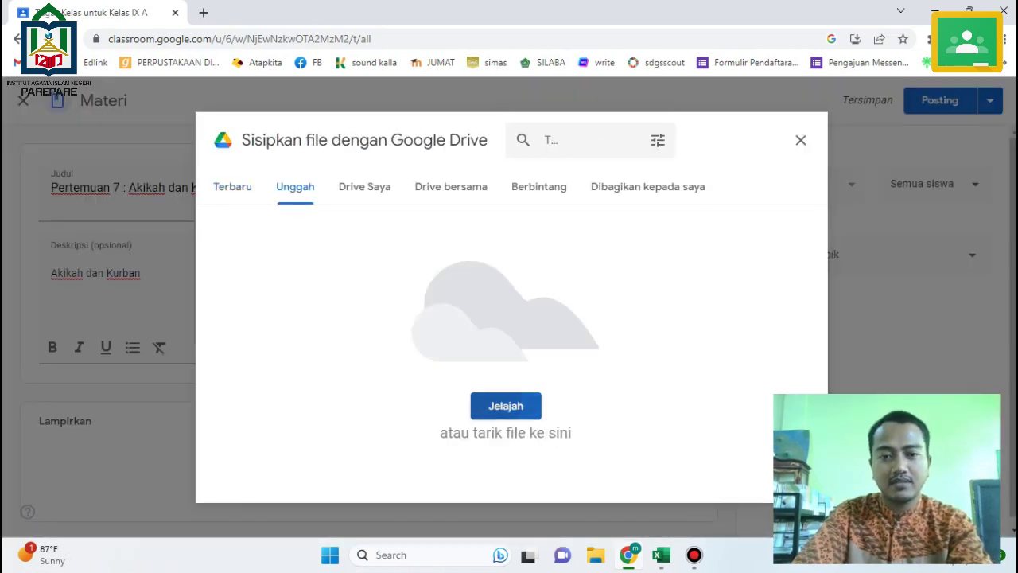
Upload the Bab 4 Akikah dan Kurban Menumbuhkan Kepedulian Umat PDF, then return to Excel.
{"action": "left_click", "coordinate": [506, 406]}
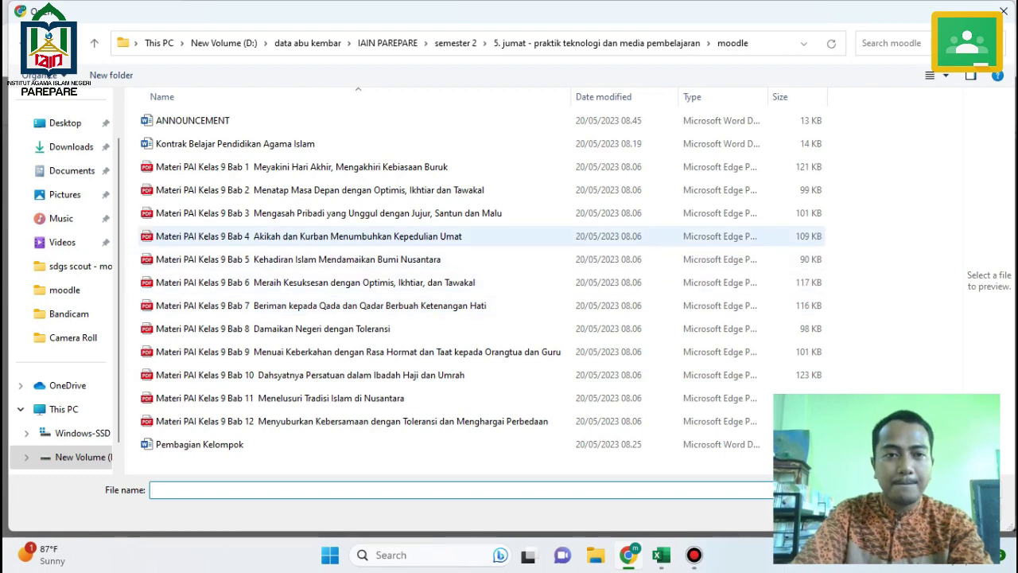
{"action": "left_click", "coordinate": [309, 236]}
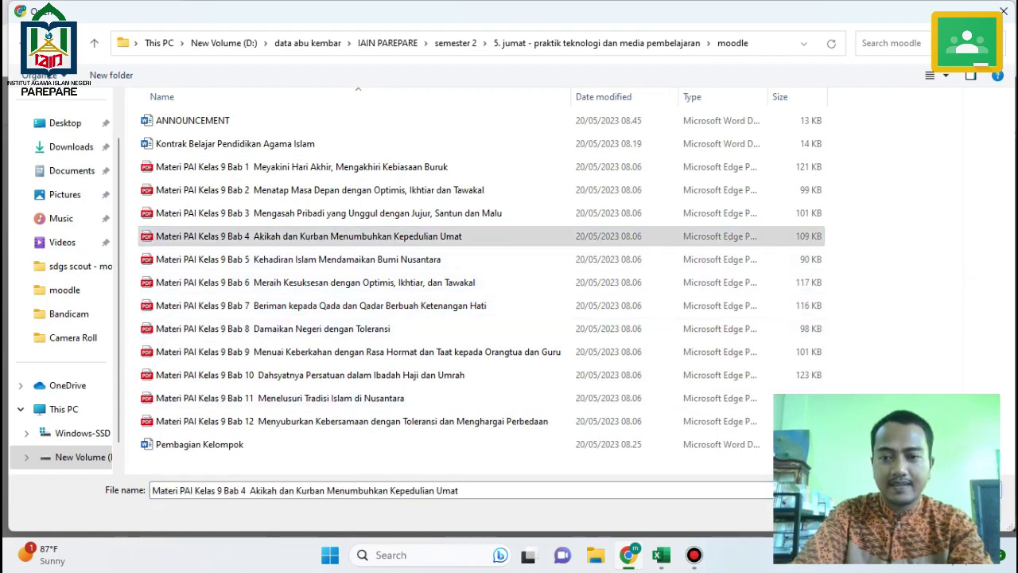
{"action": "key", "text": "Return"}
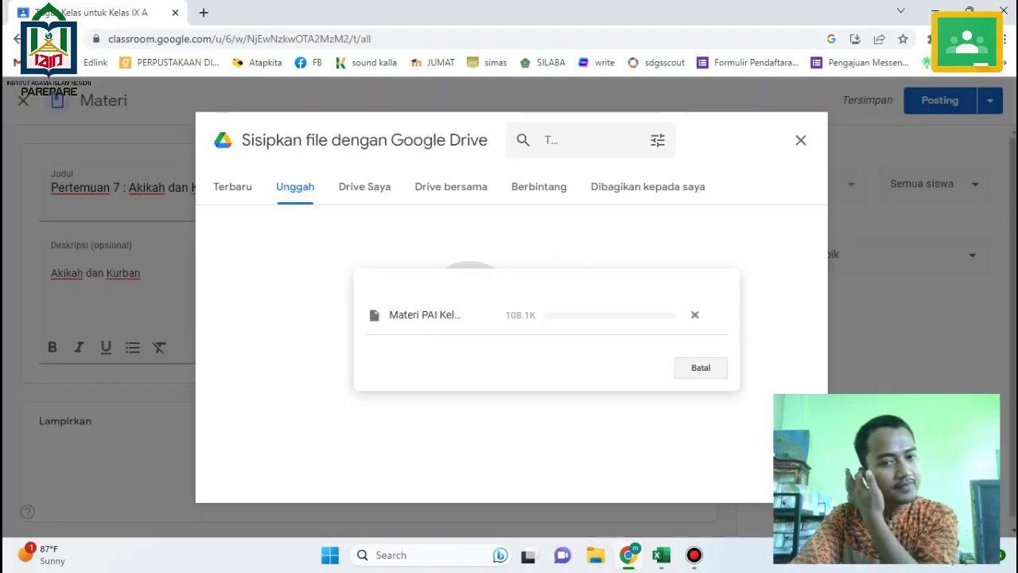
{"action": "left_click", "coordinate": [661, 555]}
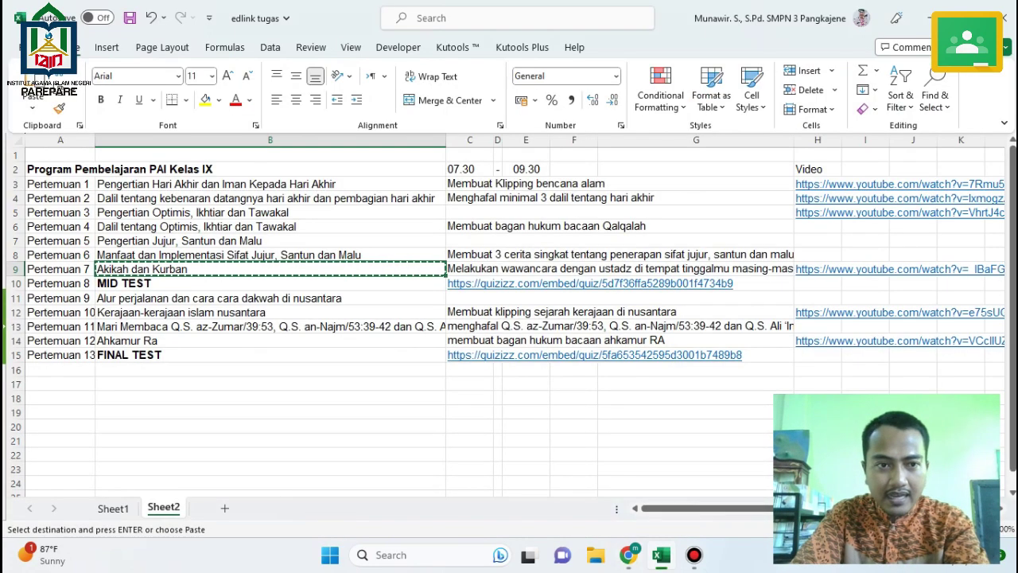
Attach the H9 PERBEDAAN AQIQAH DAN QURBAN YouTube link and post the Pertemuan 7 material.
{"action": "left_click", "coordinate": [818, 269]}
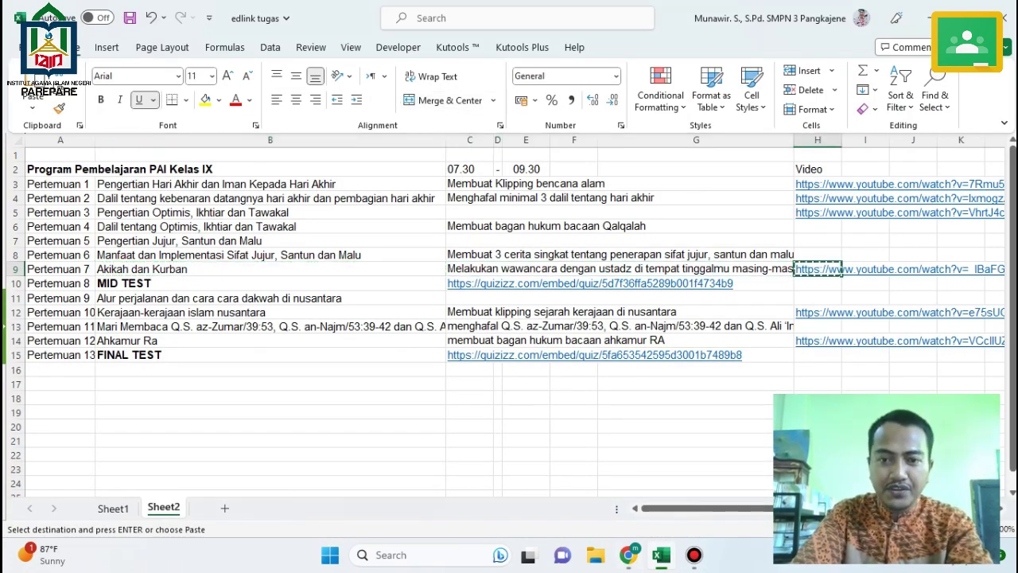
{"action": "key", "text": "alt+Tab"}
{"action": "scroll", "coordinate": [369, 318], "scroll_direction": "down", "scroll_amount": 1}
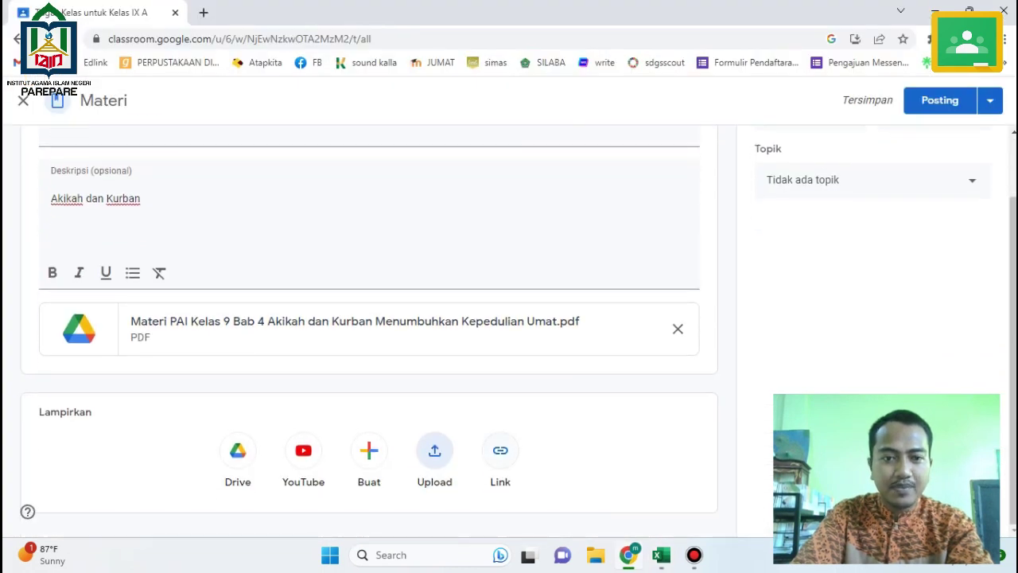
{"action": "left_click", "coordinate": [499, 451]}
{"action": "key", "text": "ctrl+v"}
{"action": "left_click", "coordinate": [557, 364]}
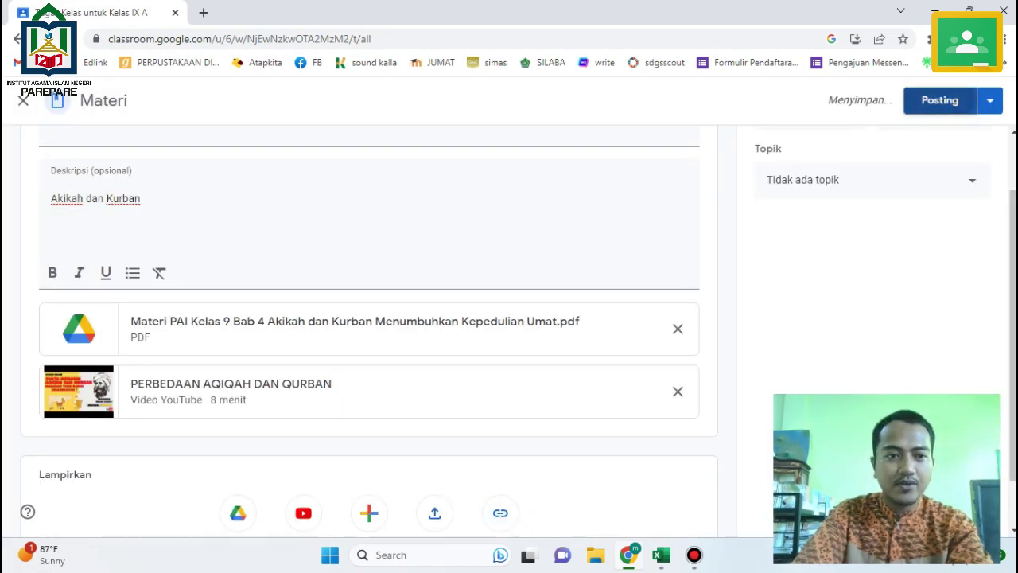
{"action": "left_click", "coordinate": [939, 101]}
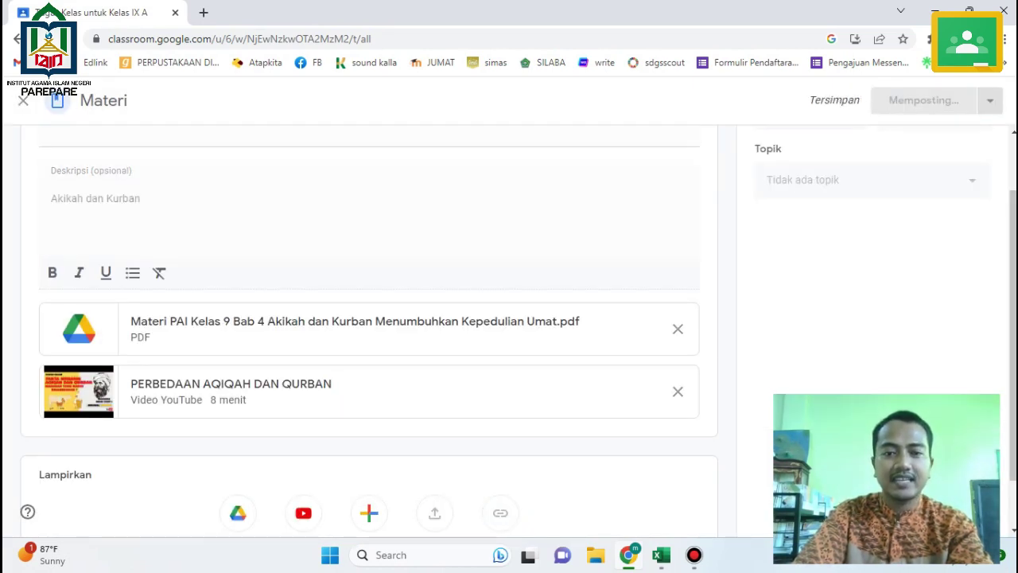
{"action": "key", "text": "alt+Tab"}
{"action": "left_click", "coordinate": [350, 269]}
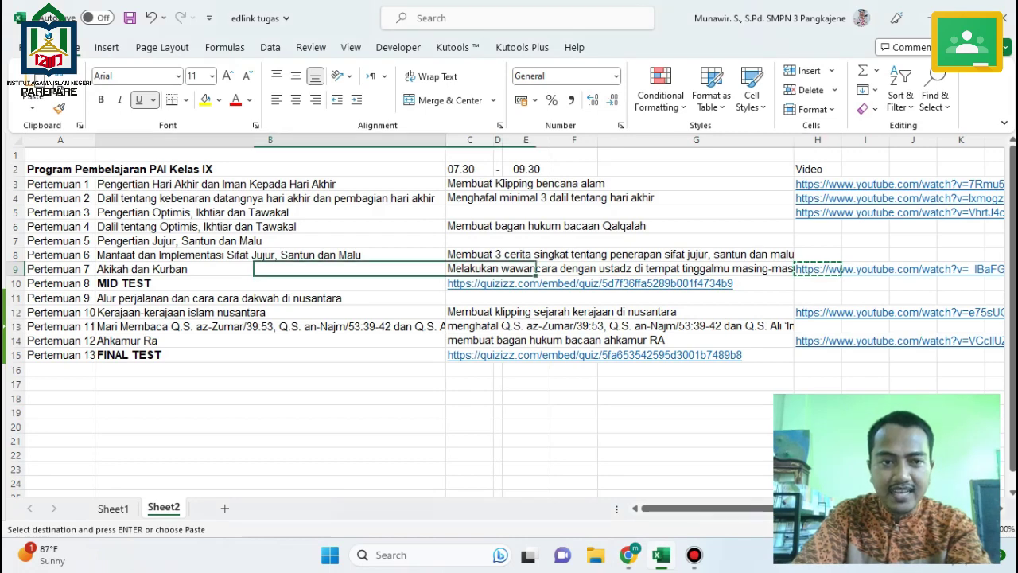
Start a new assignment, typing 'Tugas' in the title.
{"action": "key", "text": "alt+Tab"}
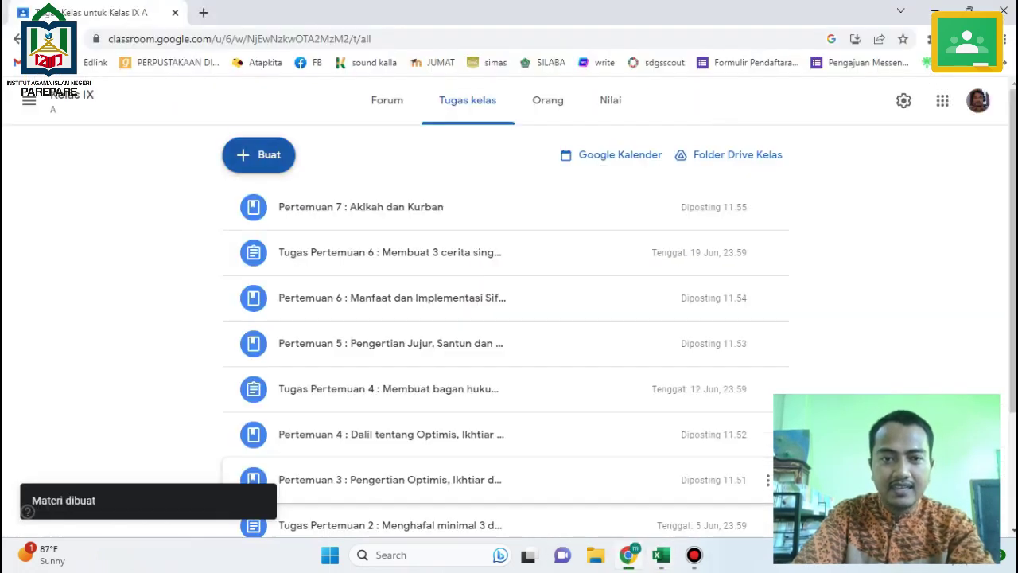
{"action": "scroll", "coordinate": [768, 241], "scroll_direction": "down", "scroll_amount": 2}
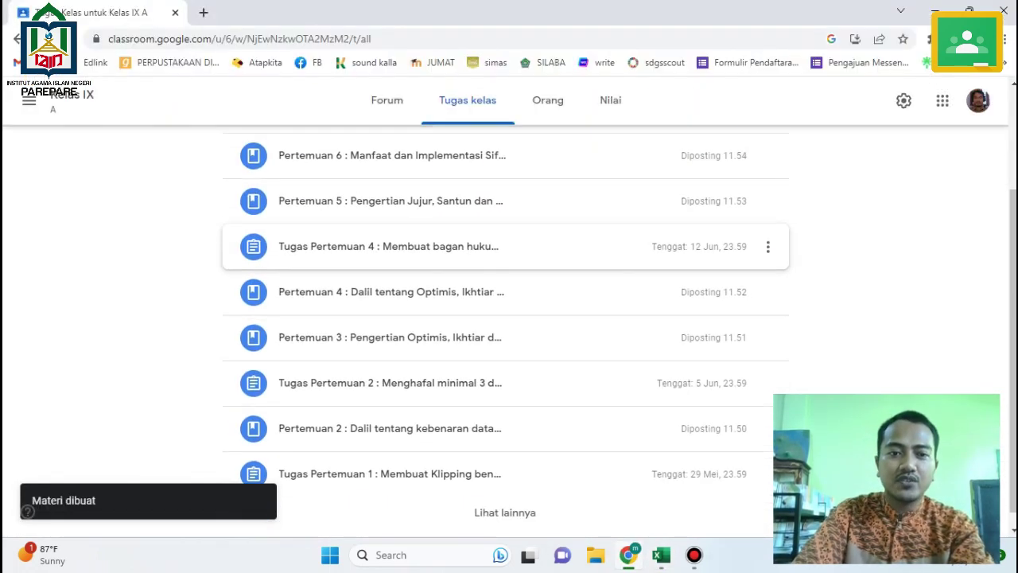
{"action": "scroll", "coordinate": [768, 343], "scroll_direction": "up", "scroll_amount": 2}
{"action": "left_click", "coordinate": [259, 154]}
{"action": "left_click", "coordinate": [292, 202]}
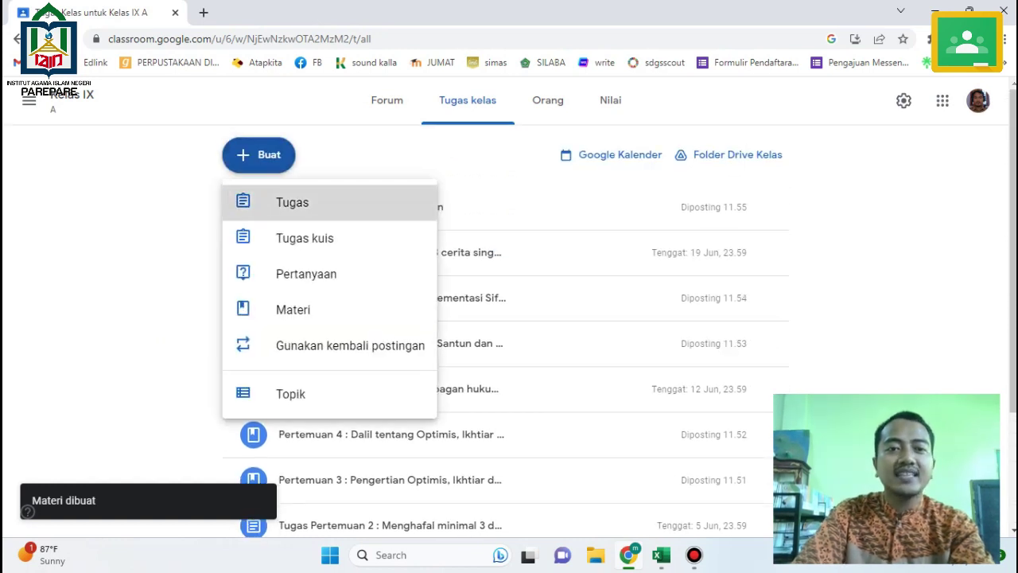
{"action": "type", "text": "Tugas"}
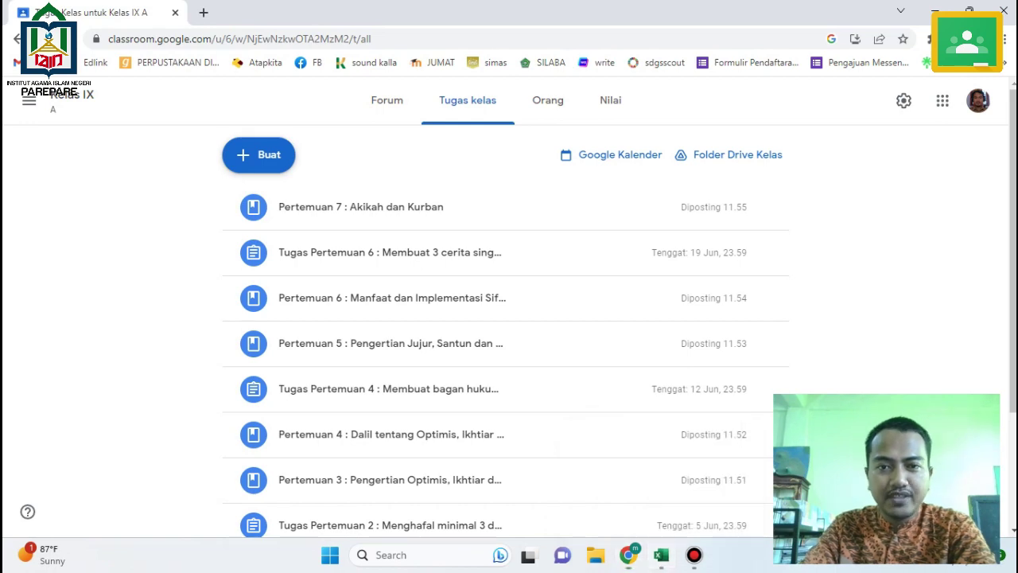
Copy the Pertemuan 7 task description from Excel and open a fresh blank assignment.
{"action": "key", "text": "alt+Tab"}
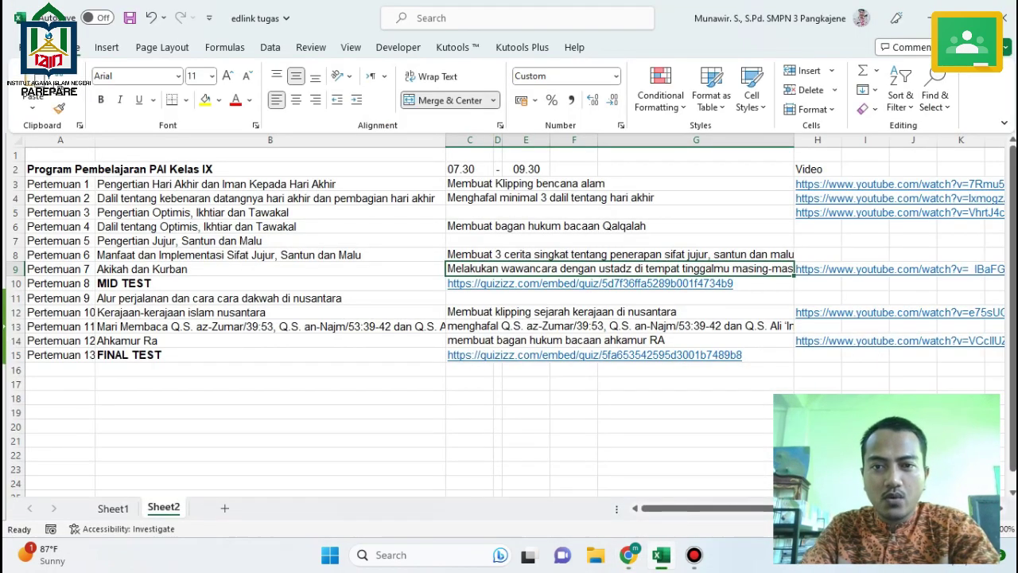
{"action": "key", "text": "ctrl+c"}
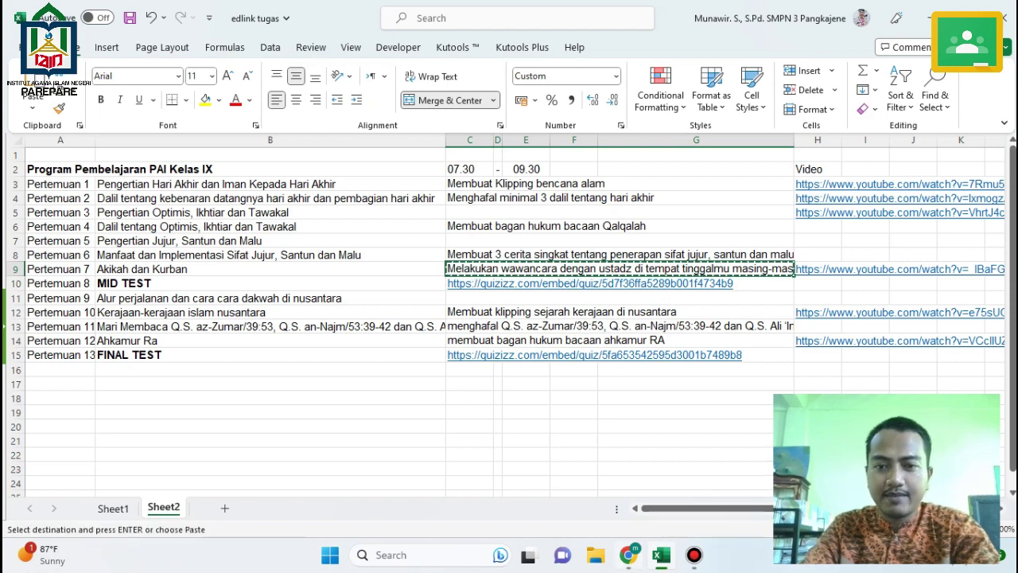
{"action": "left_click", "coordinate": [629, 555]}
{"action": "left_click", "coordinate": [259, 154]}
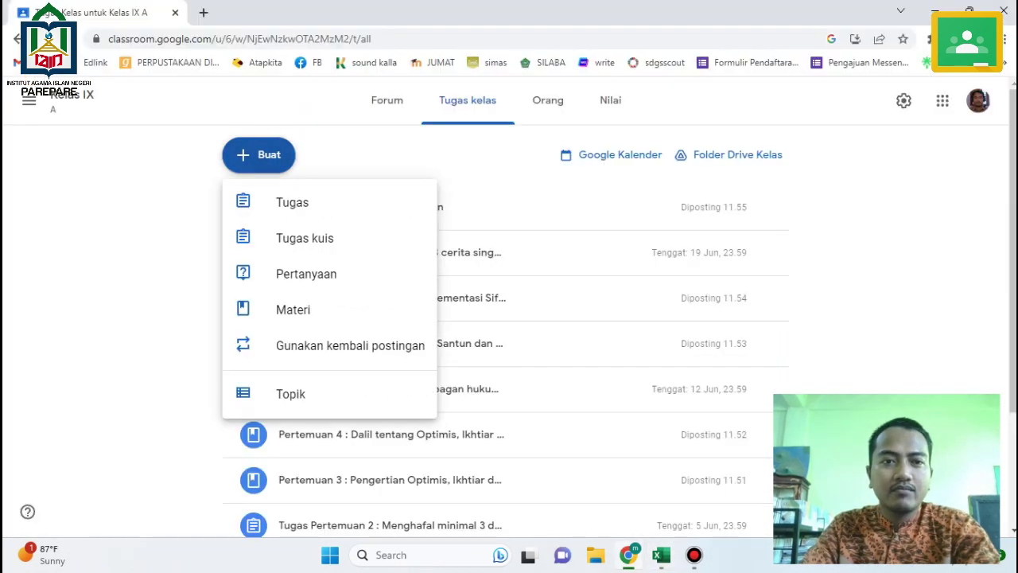
{"action": "left_click", "coordinate": [292, 202]}
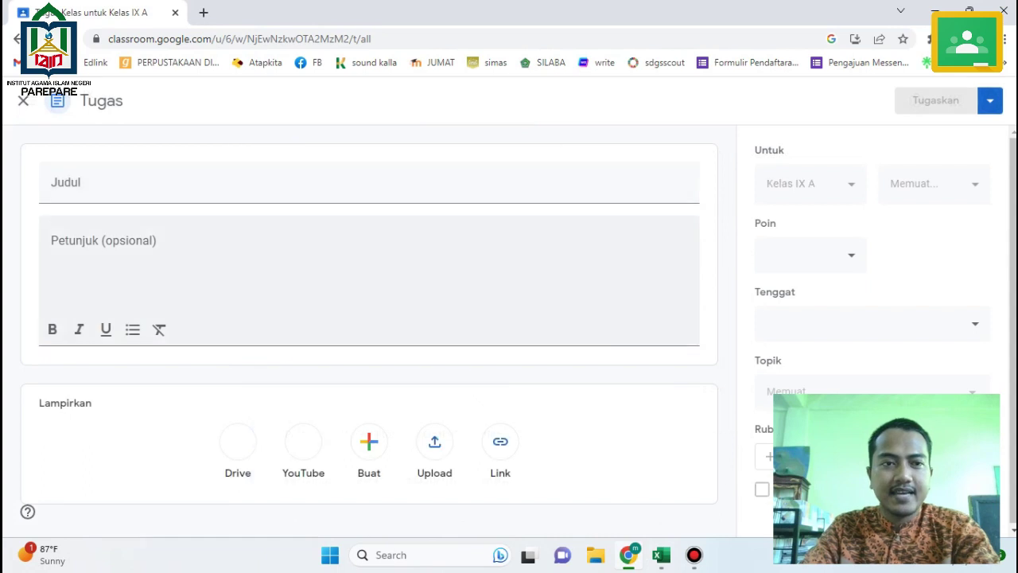
Title the assignment 'Tugas Pertemuan 7 :' plus the interview task, with 'silakan ananda' instructions.
{"action": "type", "text": "Tugas"}
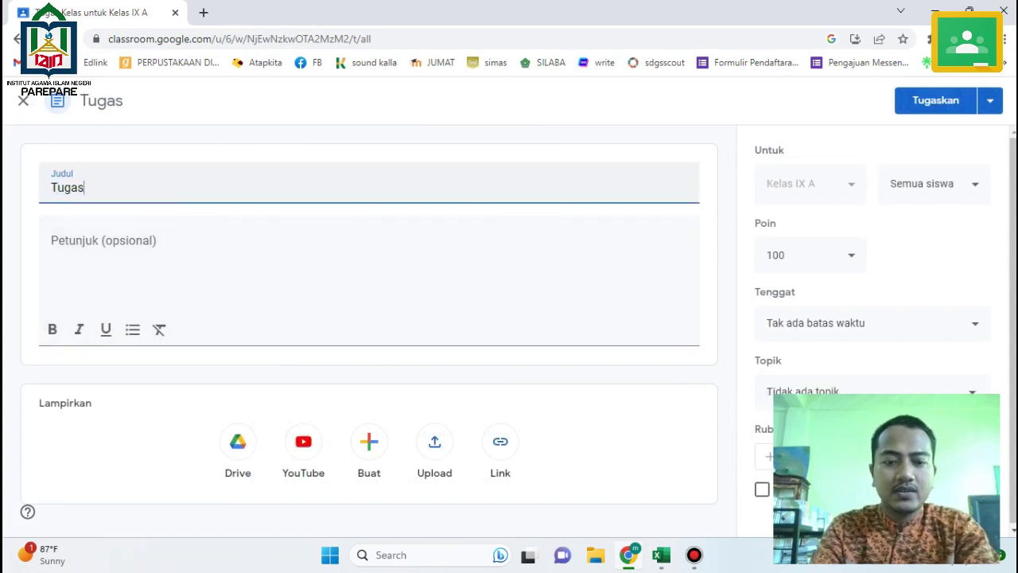
{"action": "type", "text": " Pertemuan "}
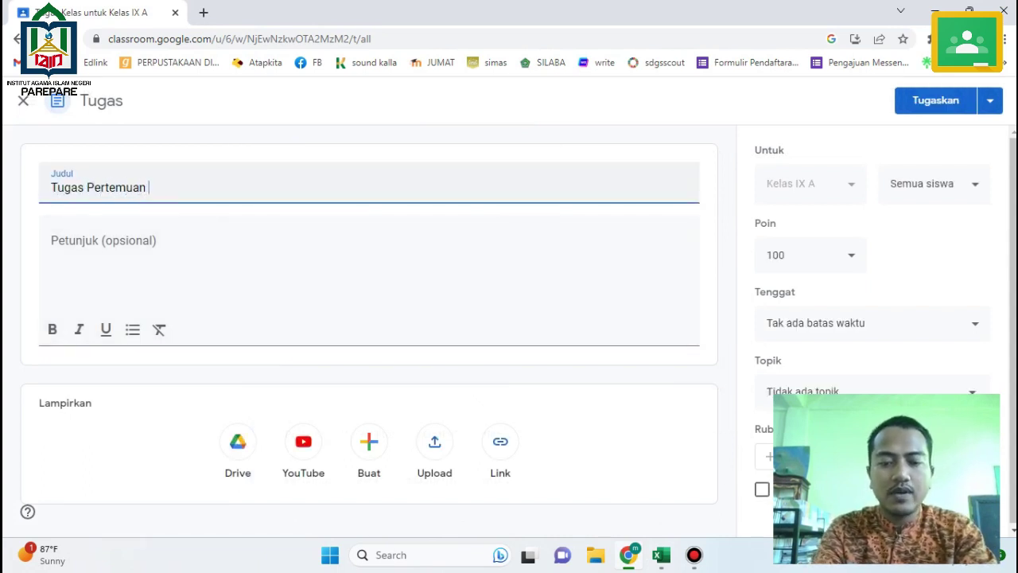
{"action": "type", "text": "7 :"}
{"action": "key", "text": "ctrl+v"}
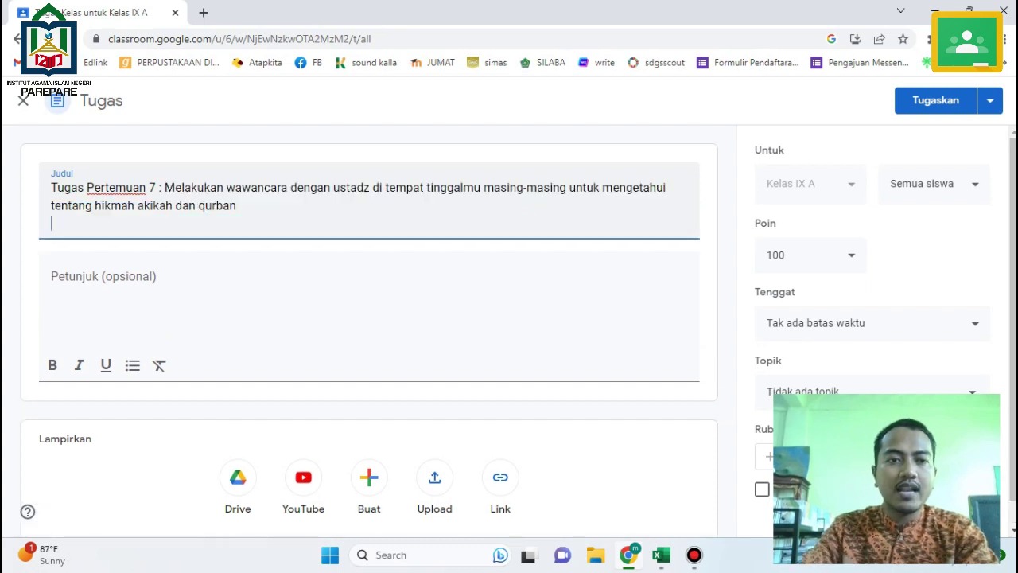
{"action": "left_click", "coordinate": [52, 276]}
{"action": "type", "text": "si"}
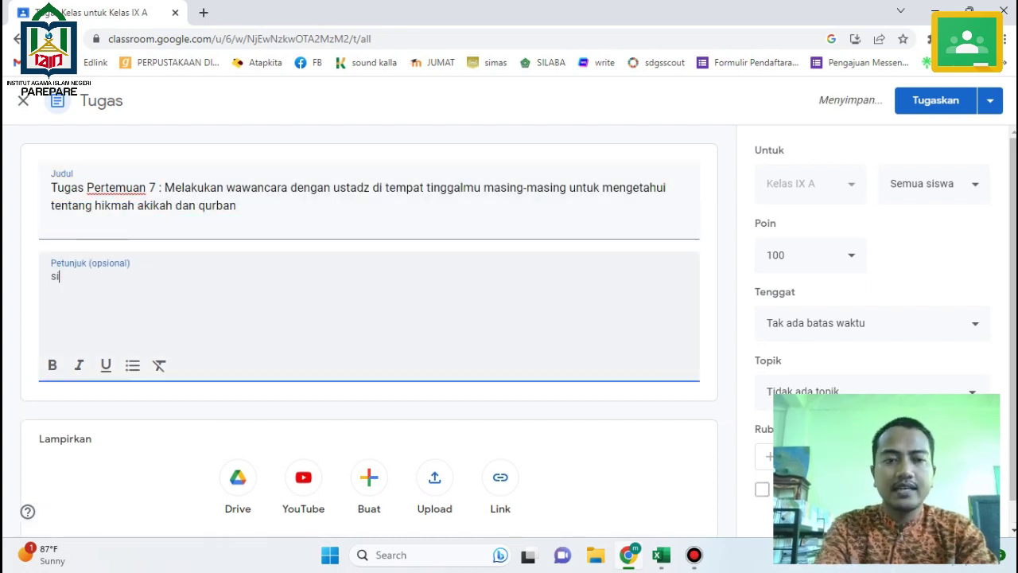
{"action": "type", "text": "lakanl"}
{"action": "key", "text": "BackSpace"}
{"action": "key", "text": "BackSpace"}
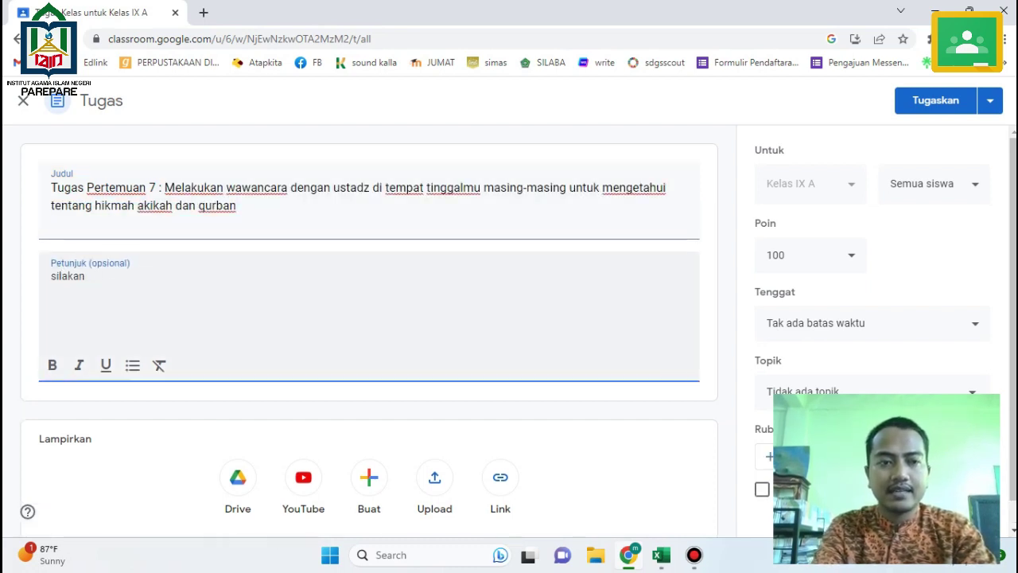
{"action": "type", "text": "n ananda"}
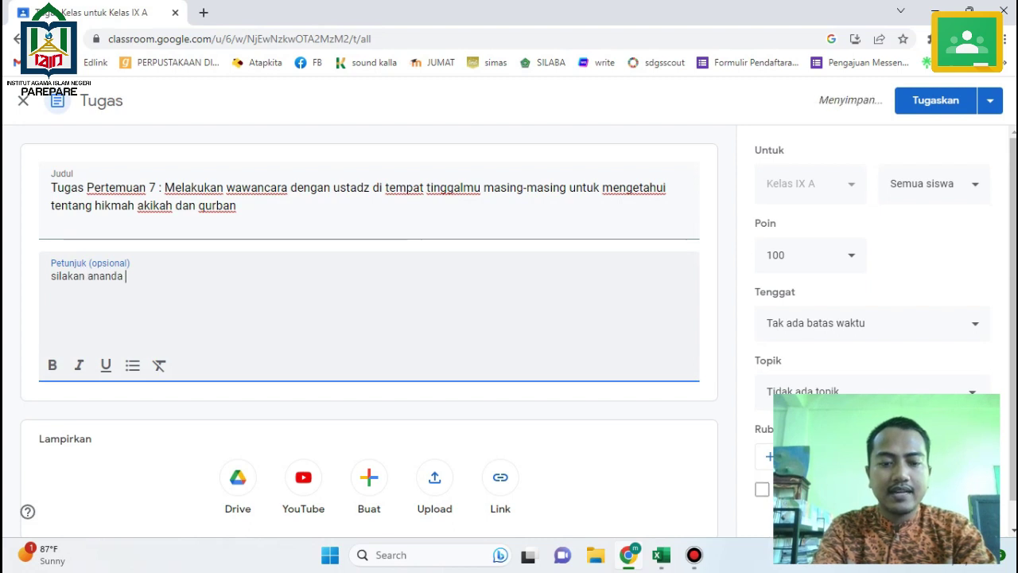
{"action": "key", "text": "Return"}
{"action": "key", "text": "ctrl+v"}
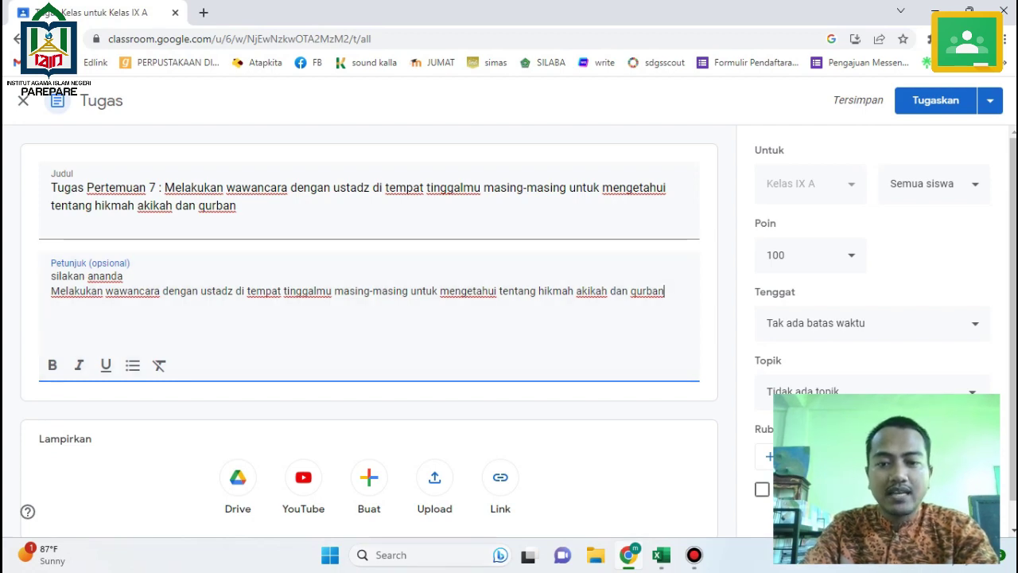
Copy the YouTube link from Excel cell H9 and attach it to the assignment.
{"action": "key", "text": "alt+Tab"}
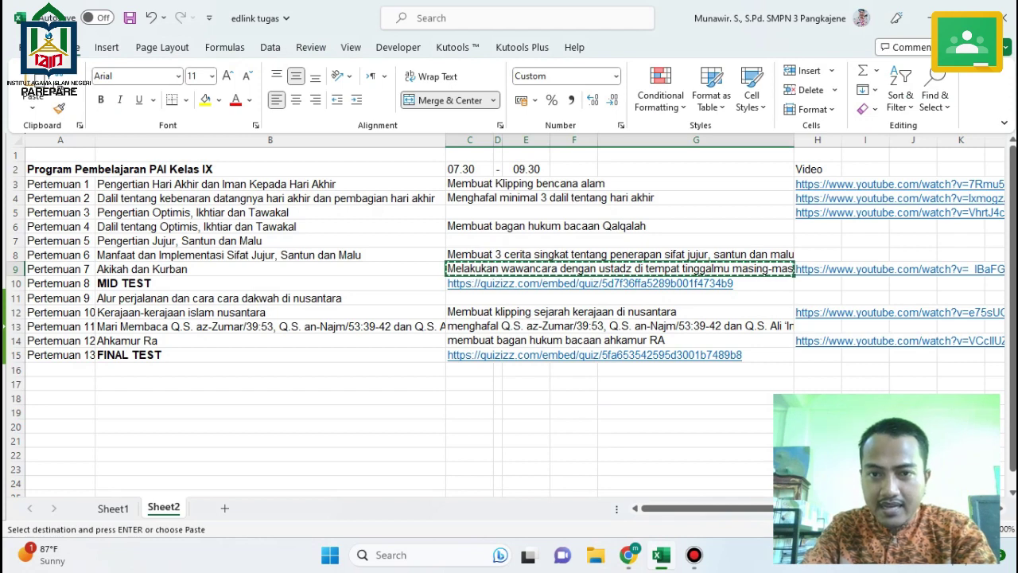
{"action": "left_click", "coordinate": [818, 269]}
{"action": "key", "text": "ctrl+c"}
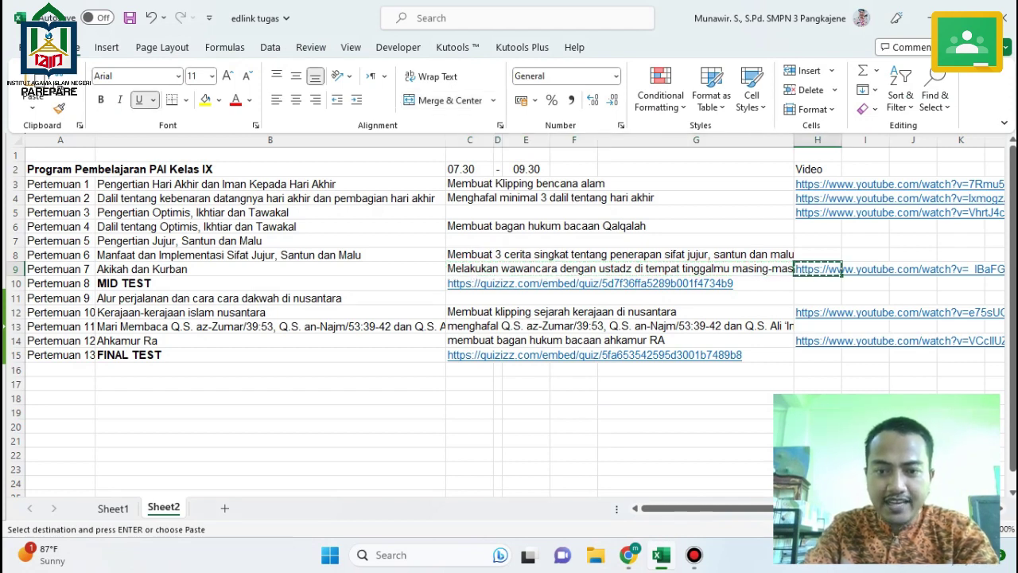
{"action": "key", "text": "alt+Tab"}
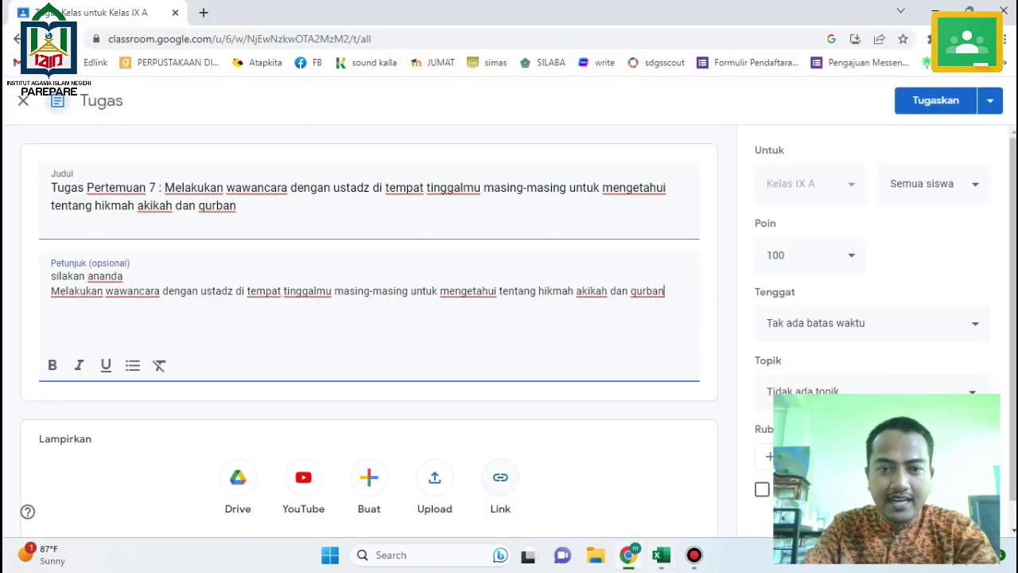
{"action": "left_click", "coordinate": [500, 477]}
{"action": "key", "text": "ctrl+v"}
{"action": "left_click", "coordinate": [558, 366]}
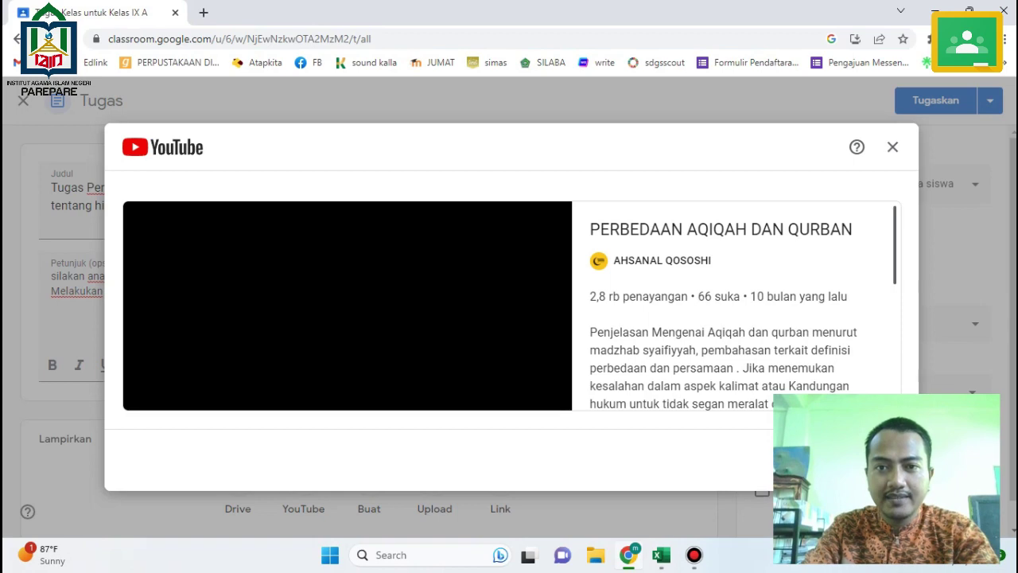
Give Tugas Pertemuan 7 a 26 June 2023, 23.59 deadline and assign it to Kelas IX A.
{"action": "scroll", "coordinate": [369, 319], "scroll_direction": "down", "scroll_amount": 2}
{"action": "scroll", "coordinate": [369, 318], "scroll_direction": "up", "scroll_amount": 2}
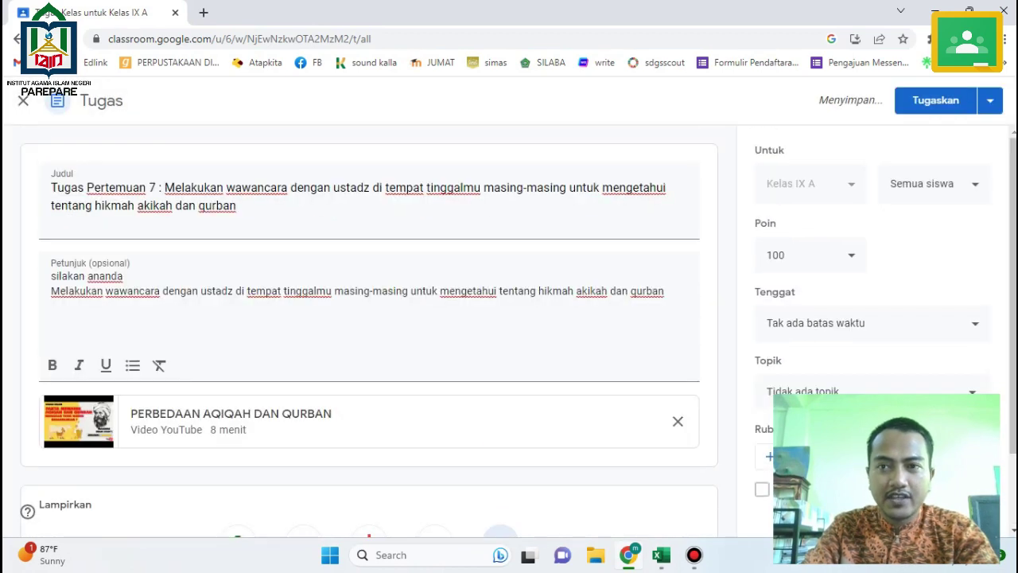
{"action": "left_click", "coordinate": [871, 323]}
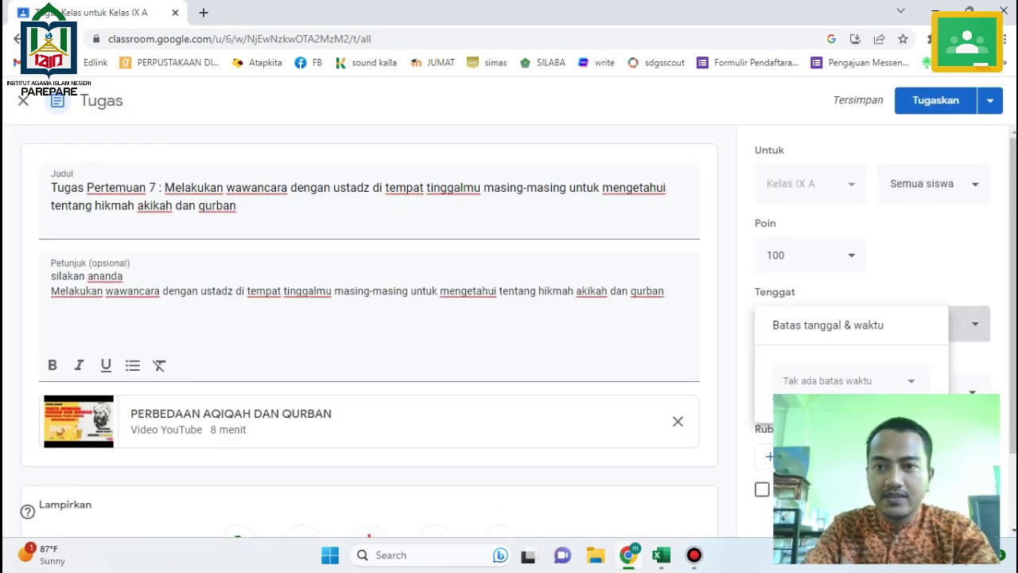
{"action": "left_click", "coordinate": [843, 381]}
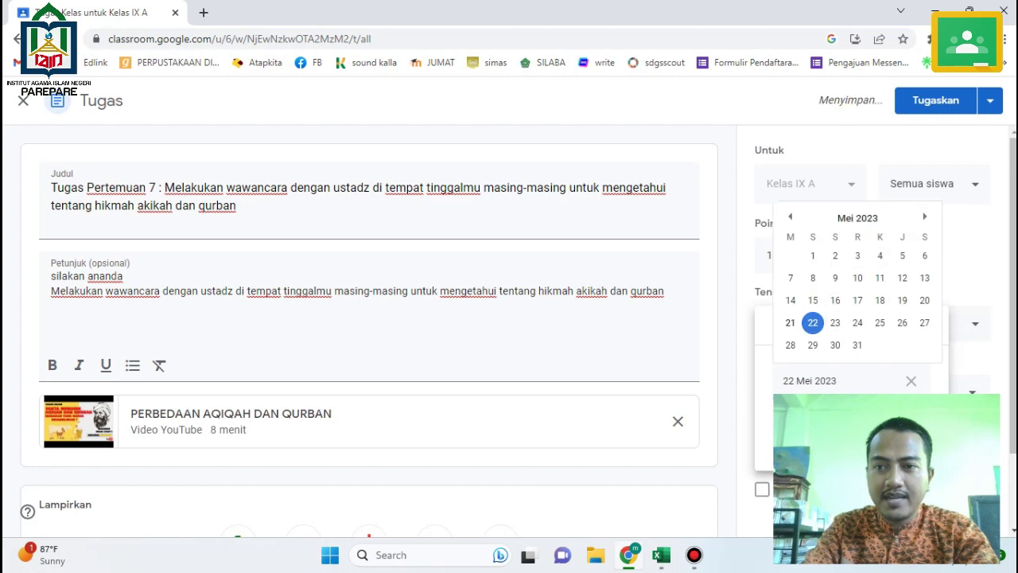
{"action": "left_click", "coordinate": [924, 216]}
{"action": "left_click", "coordinate": [812, 345]}
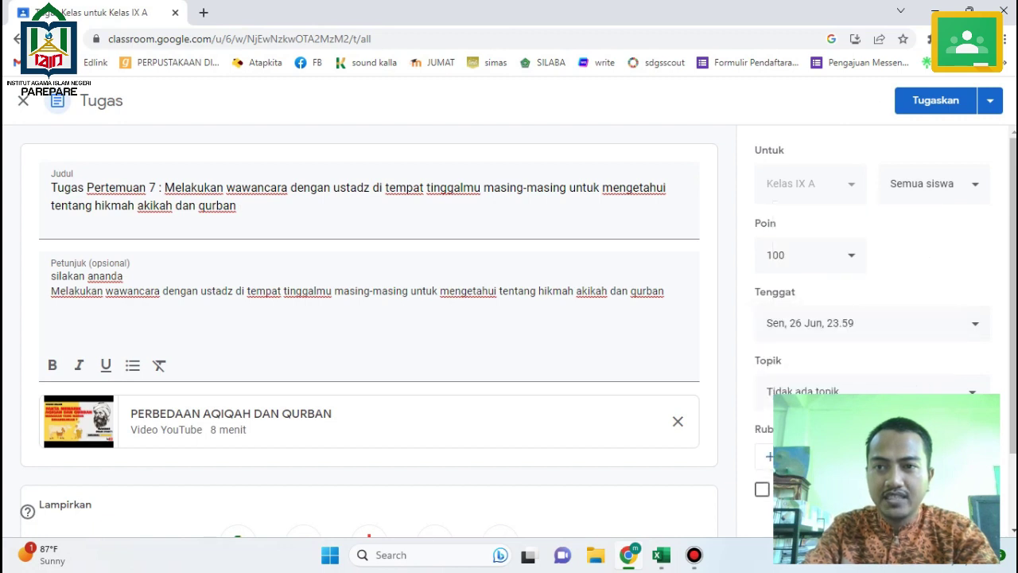
{"action": "left_click", "coordinate": [935, 100]}
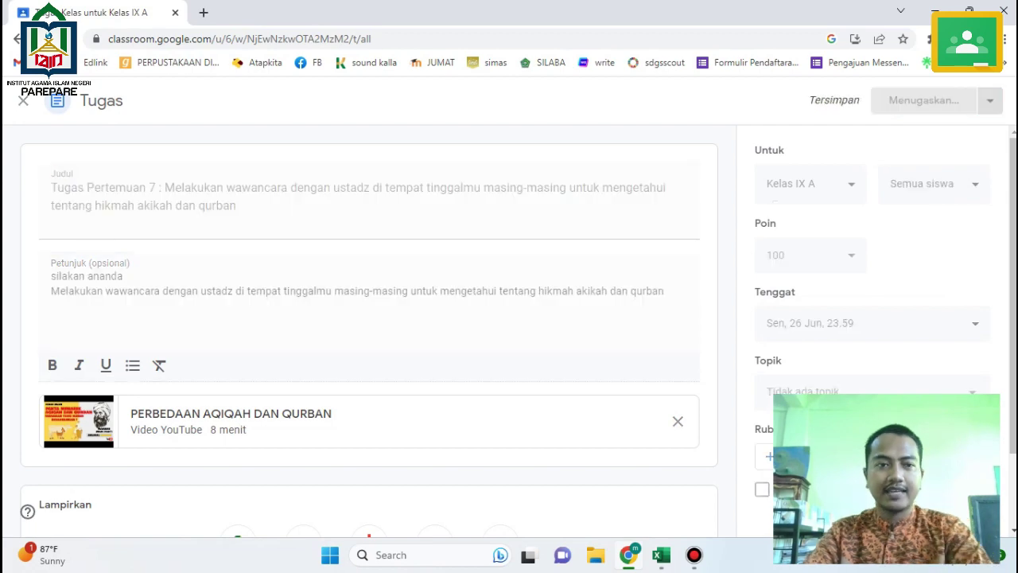
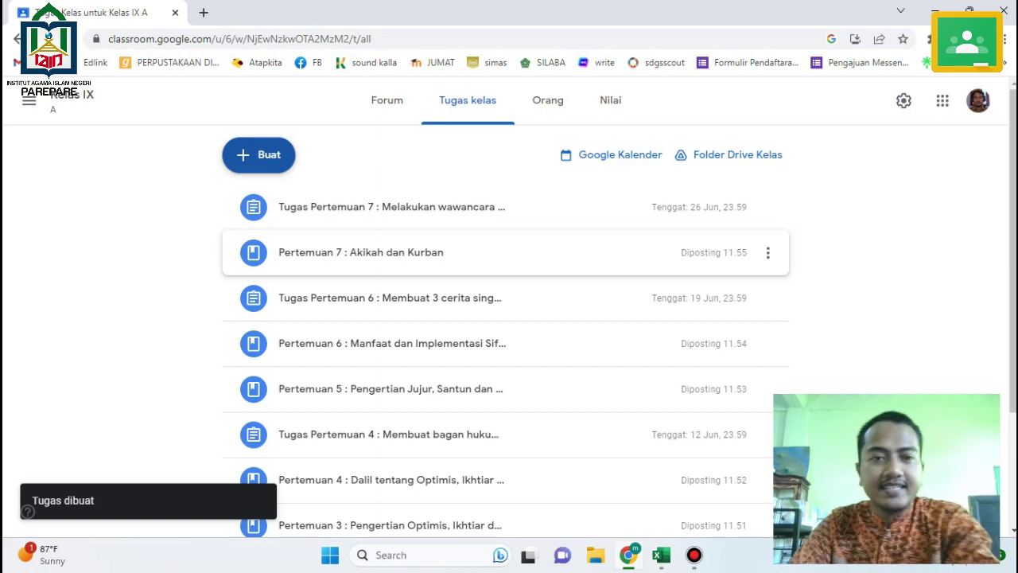
Copy the Pertemuan 8 MID TEST Quizizz link from merged cell C10:G10 of the Excel schedule.
{"action": "left_click", "coordinate": [661, 554]}
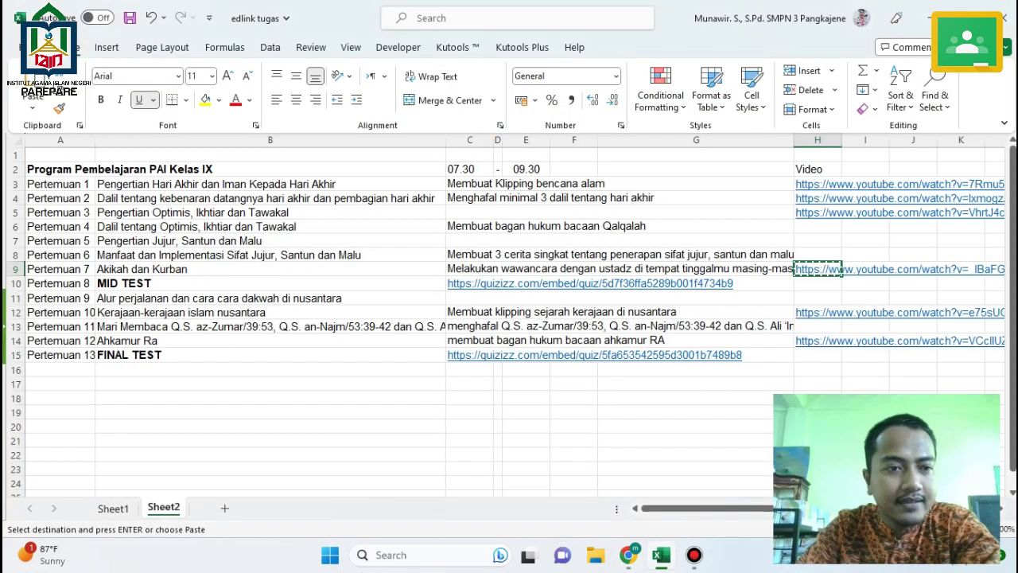
{"action": "left_click", "coordinate": [270, 283]}
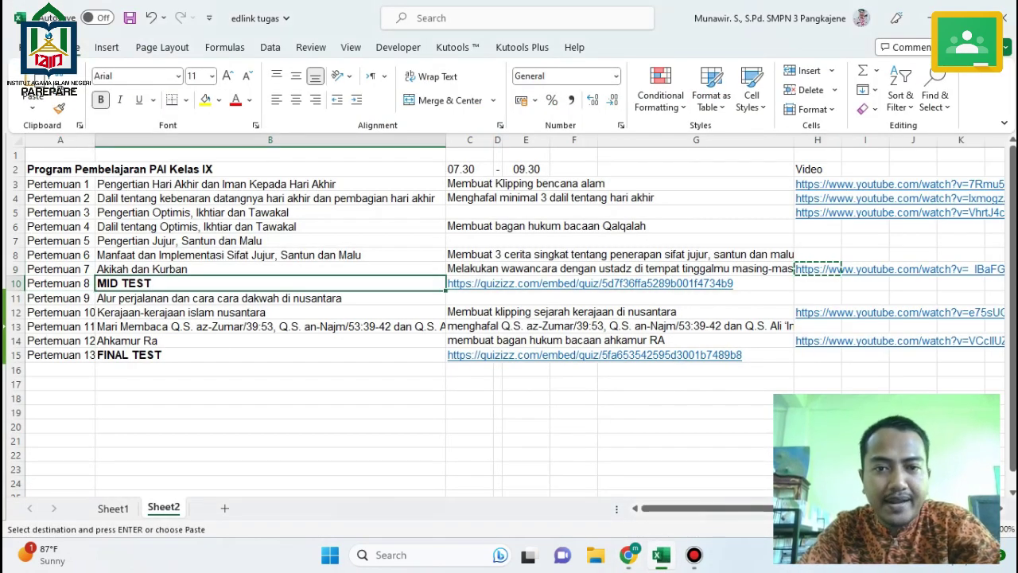
{"action": "left_click", "coordinate": [764, 283]}
{"action": "left_click", "coordinate": [270, 283]}
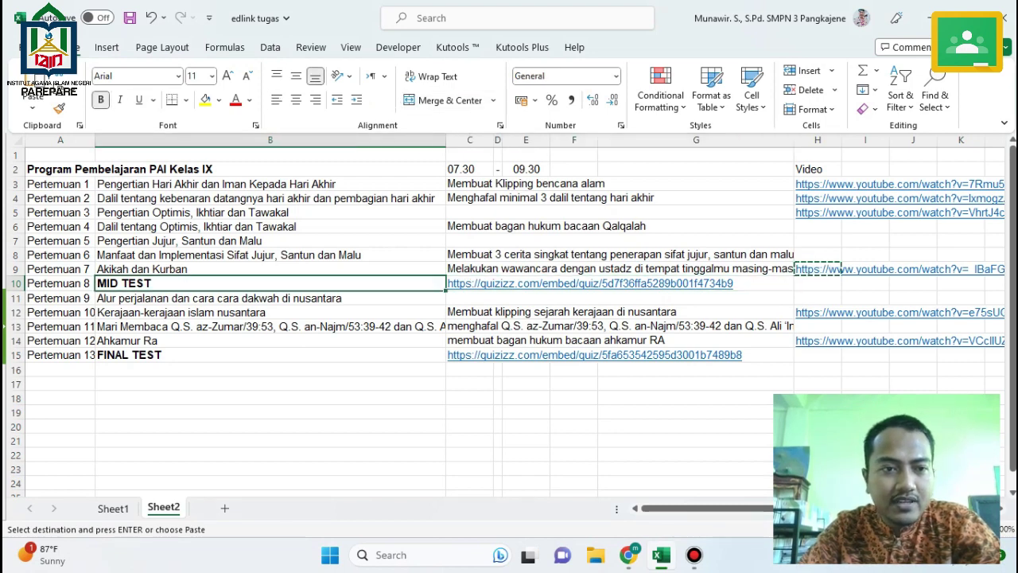
{"action": "left_click", "coordinate": [763, 283]}
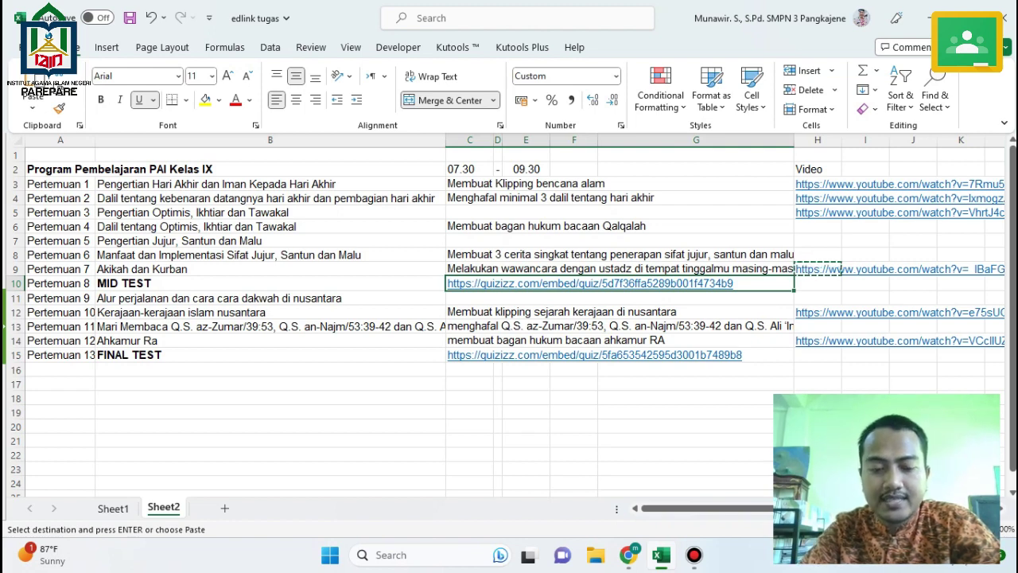
{"action": "key", "text": "ctrl+c"}
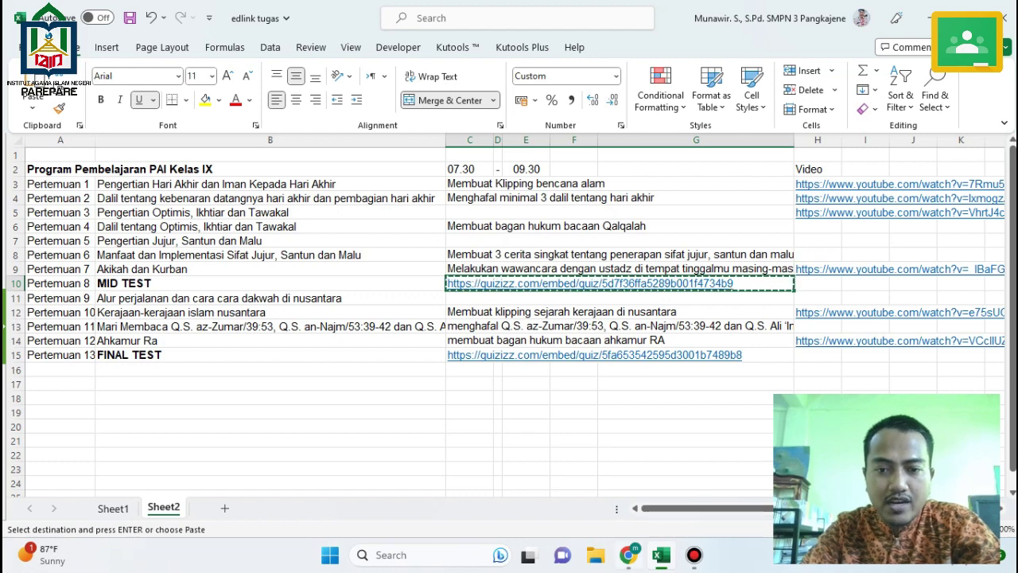
{"action": "left_click", "coordinate": [628, 554]}
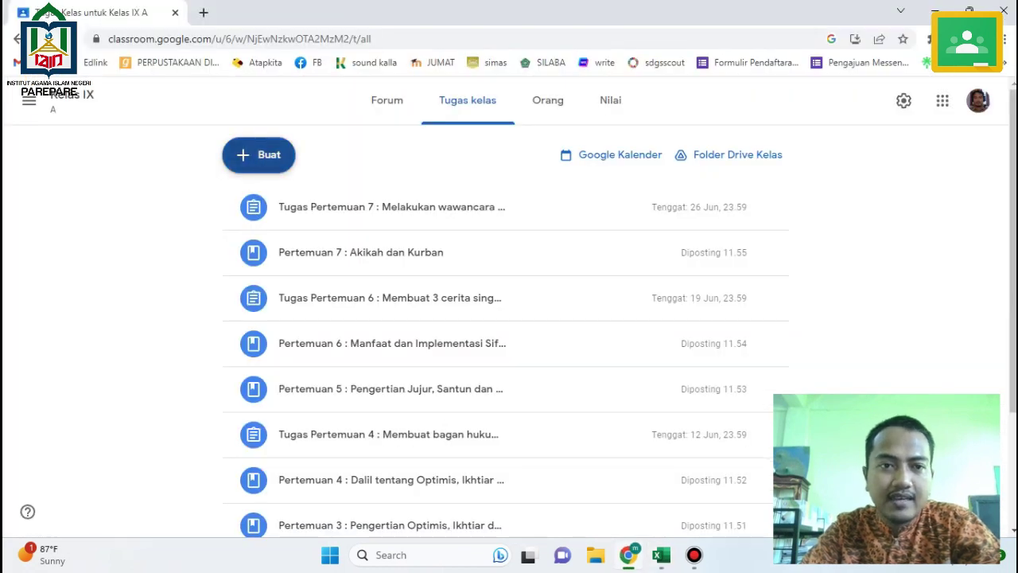
Start a new assignment titled 'Pertemuan 8 : MID TEST'.
{"action": "left_click", "coordinate": [258, 156]}
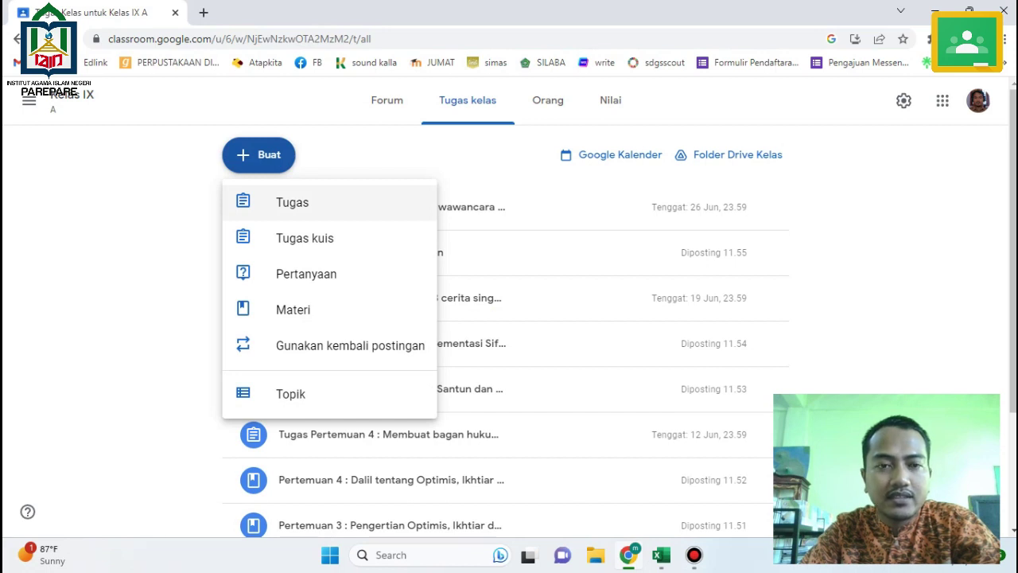
{"action": "key", "text": "Return"}
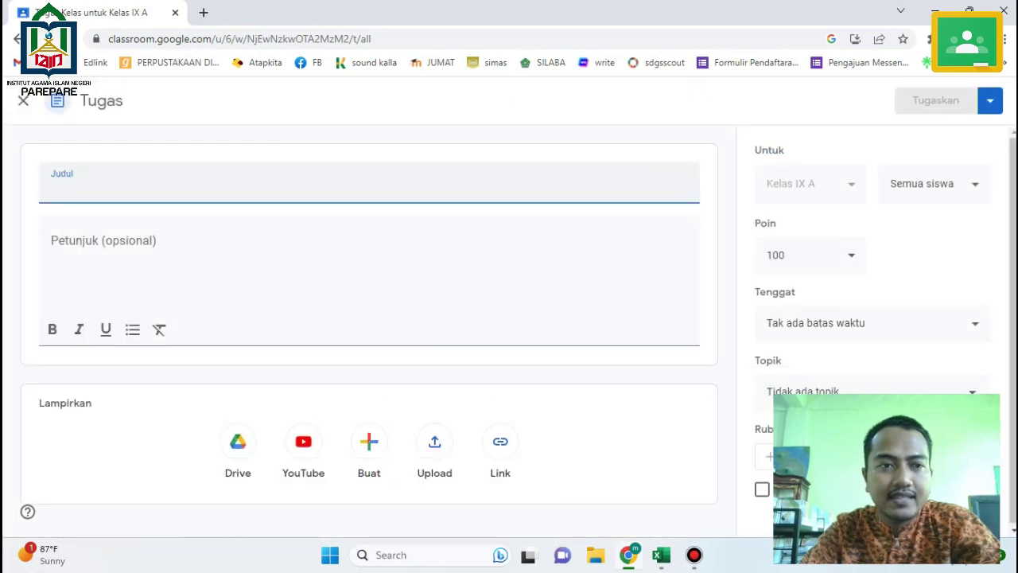
{"action": "type", "text": "Pert"}
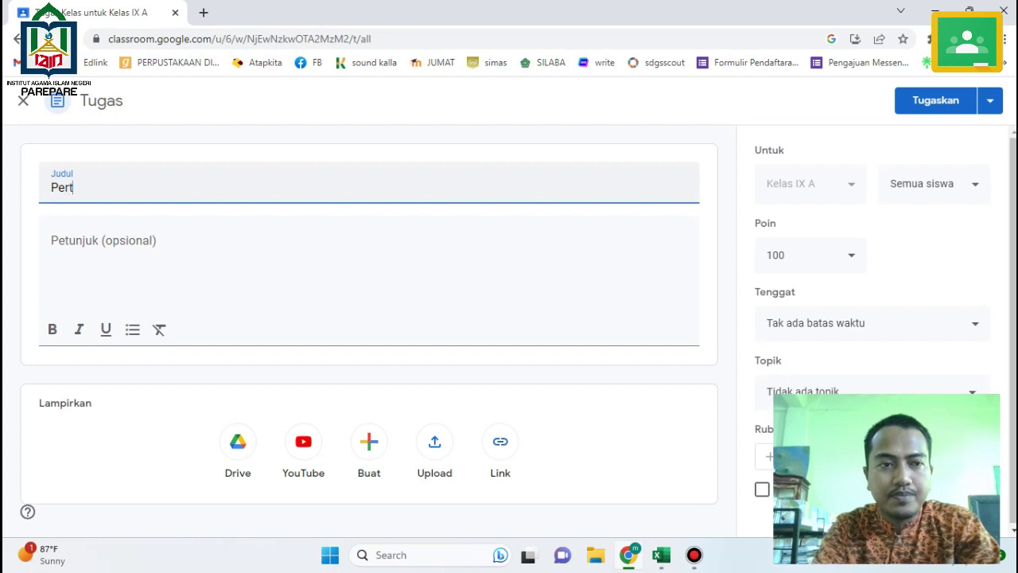
{"action": "type", "text": "emuan 8 :"}
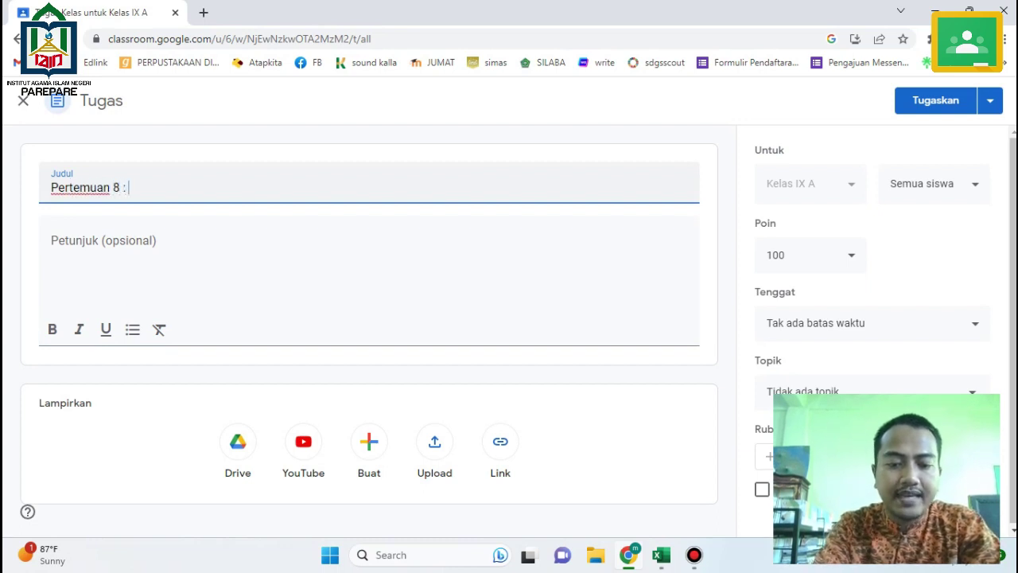
{"action": "type", "text": " MID TEST"}
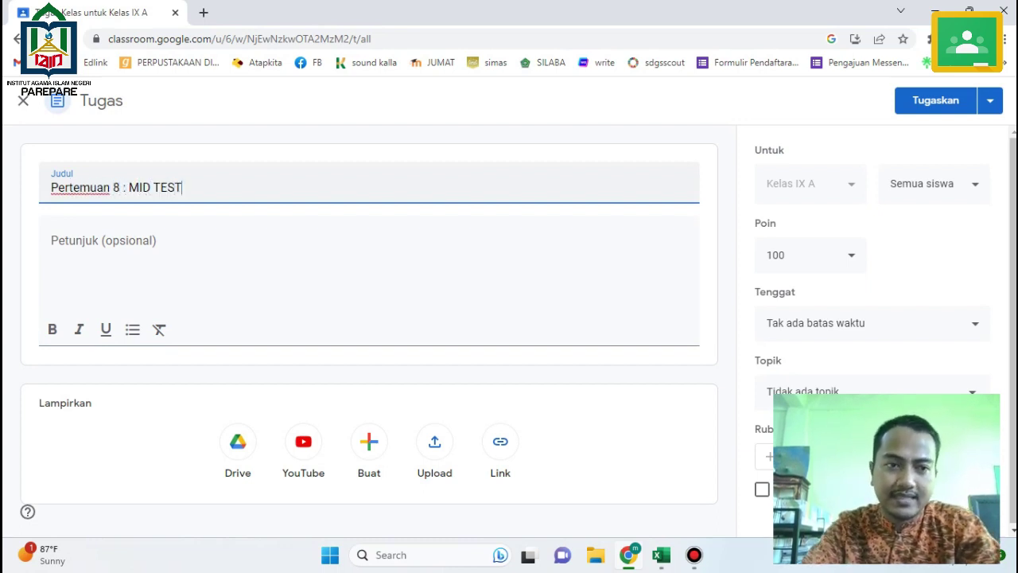
Write instructions telling students to take the MID TEST through the Quizizz link below.
{"action": "left_click", "coordinate": [51, 240]}
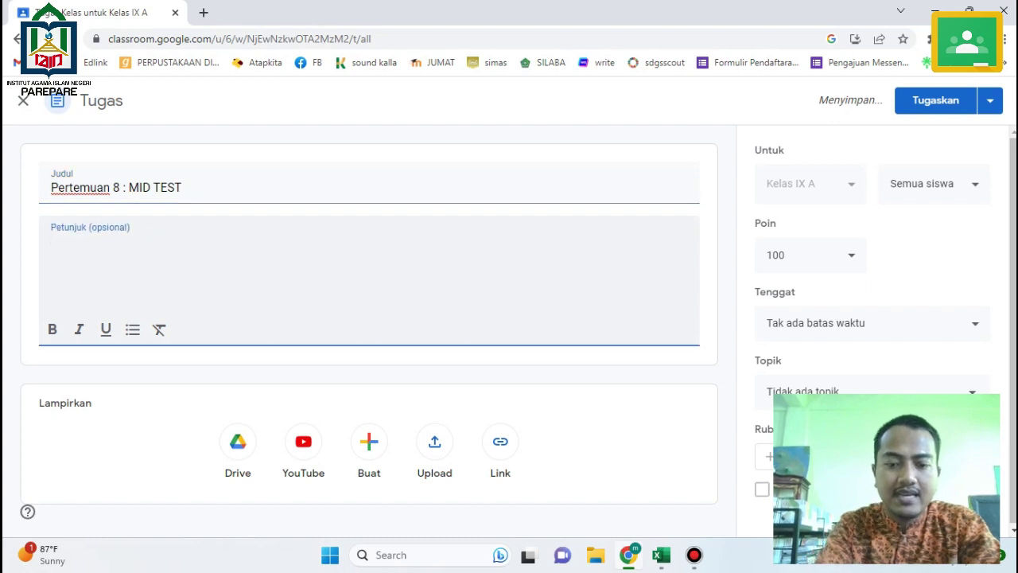
{"action": "type", "text": "Silakanan an"}
{"action": "key", "text": "BackSpace"}
{"action": "key", "text": "BackSpace"}
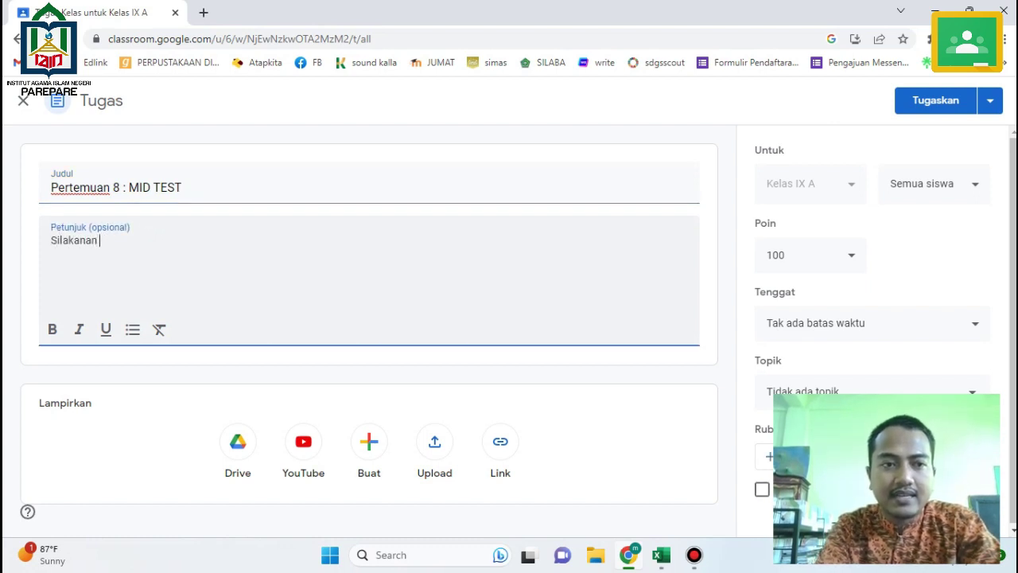
{"action": "type", "text": "n anan"}
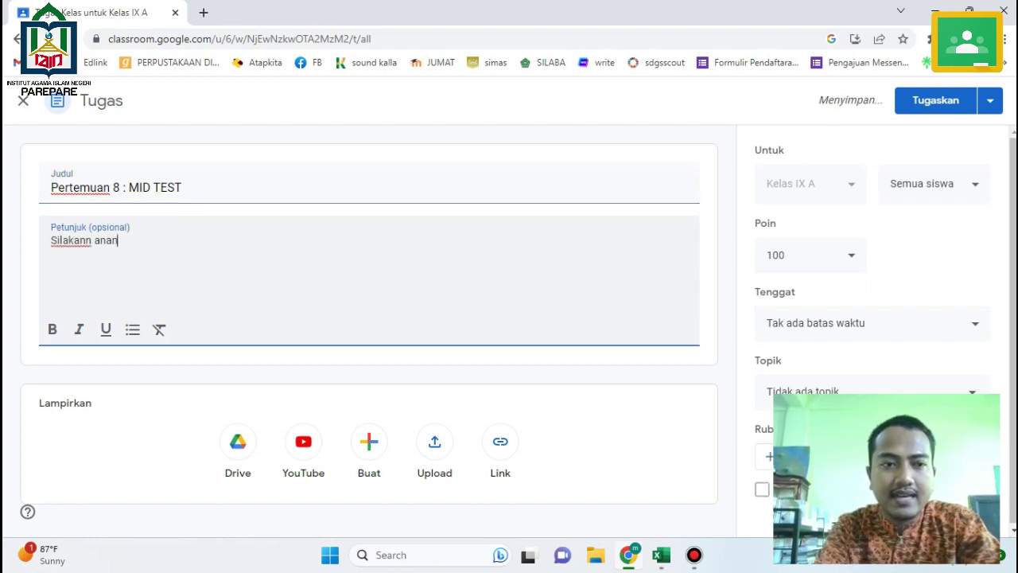
{"action": "type", "text": "da meng"}
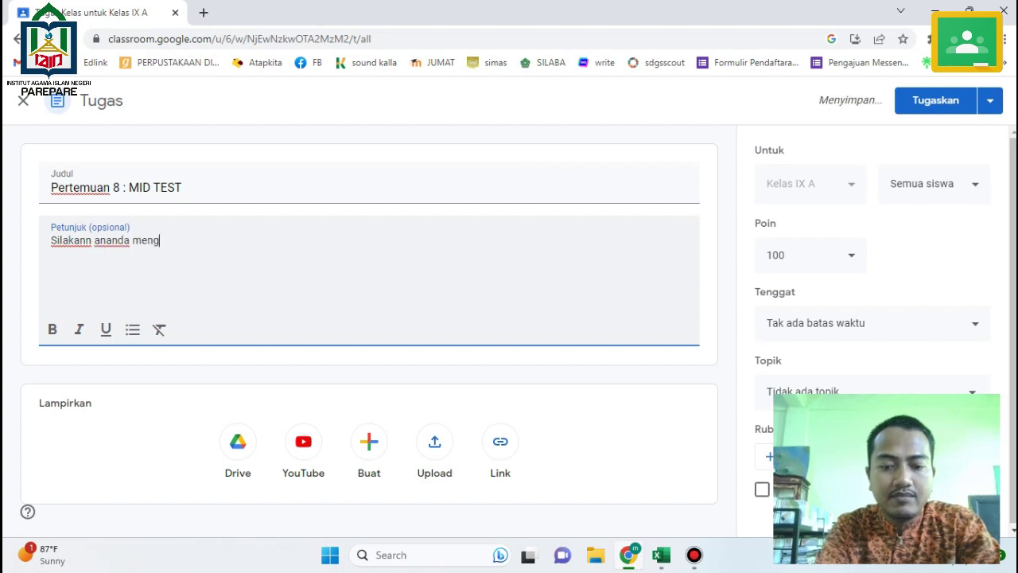
{"action": "type", "text": "ikuti MID "}
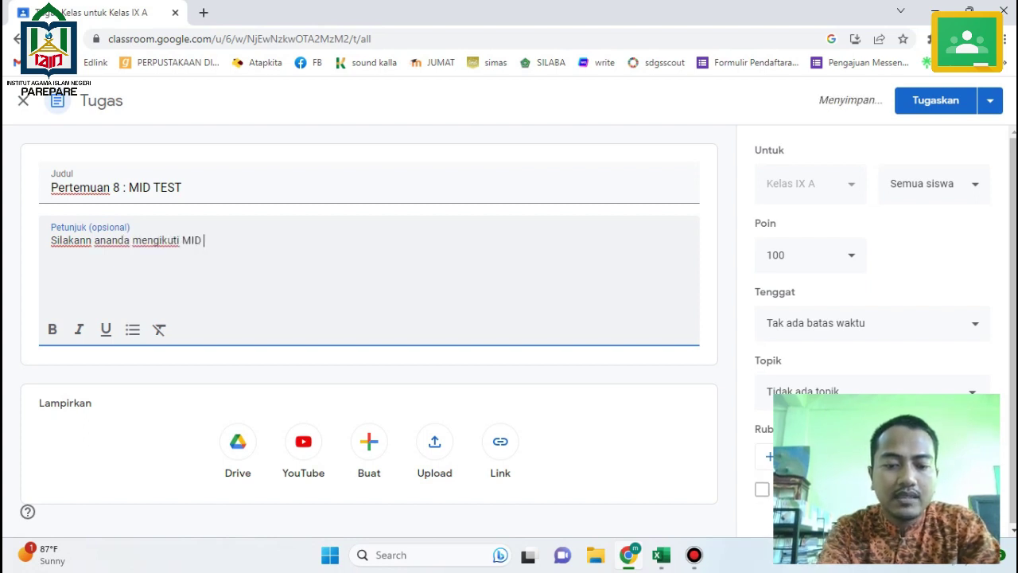
{"action": "type", "text": "TEST dengan me"}
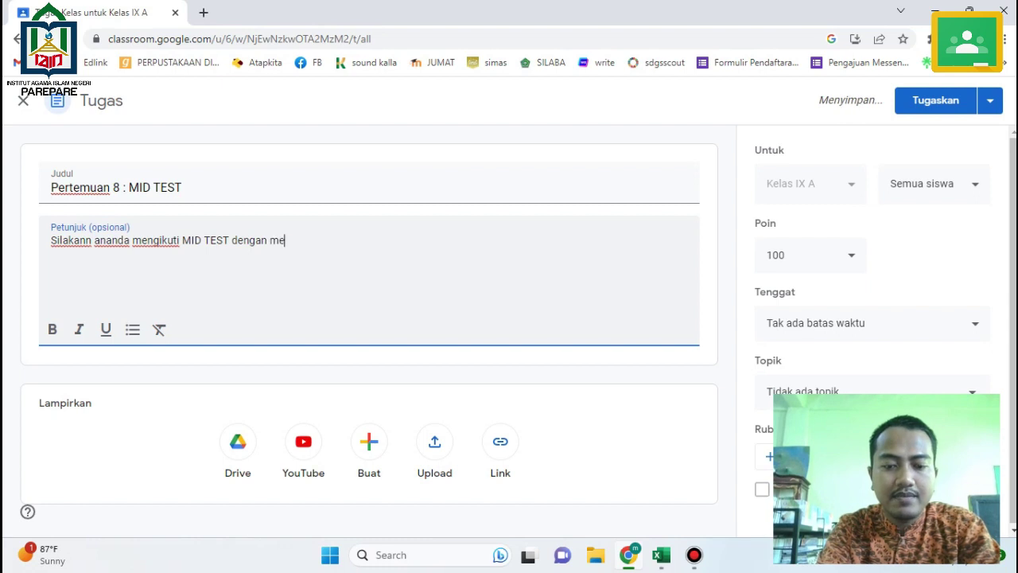
{"action": "type", "text": "ngk"}
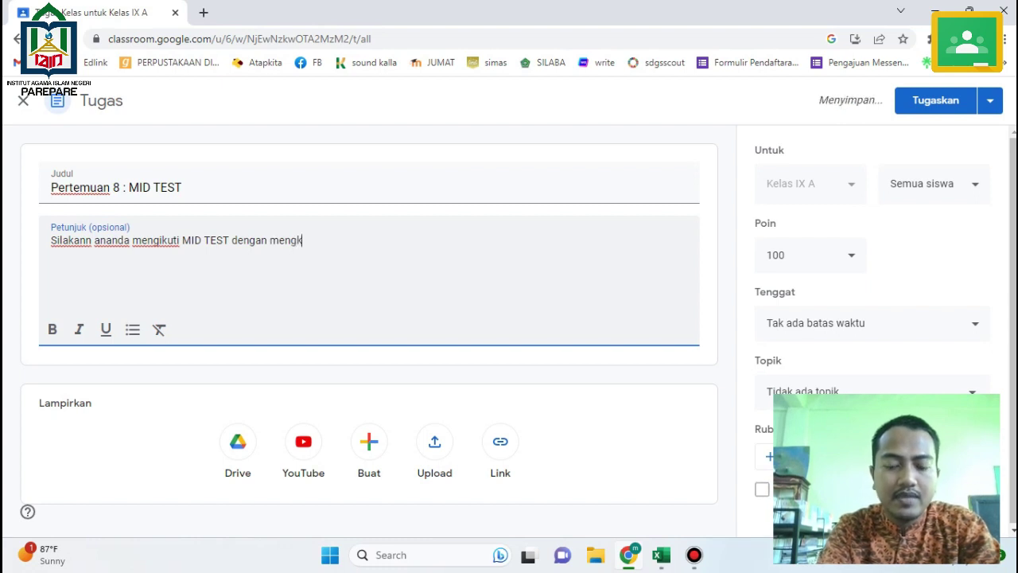
{"action": "type", "text": "lik tautan "}
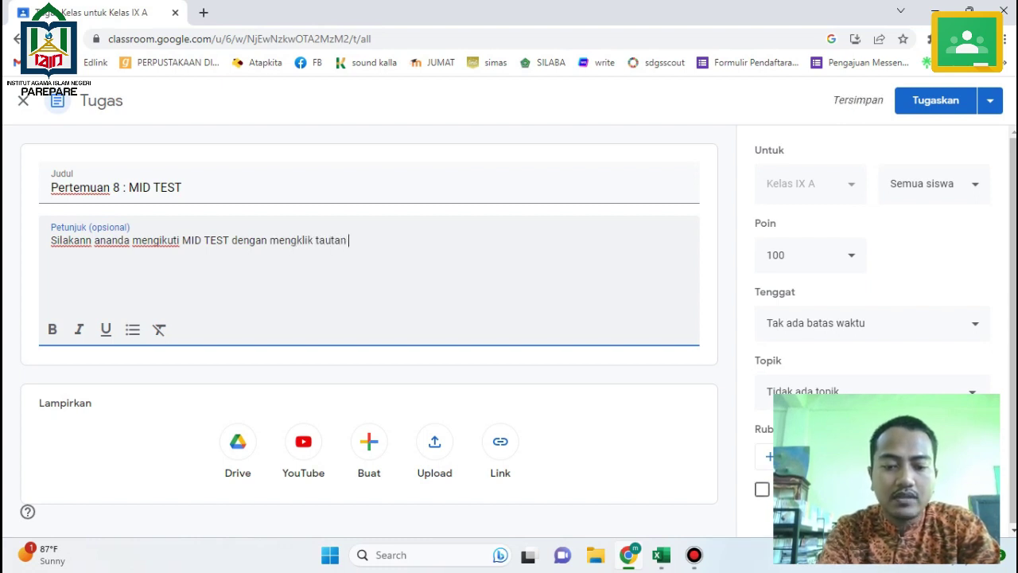
{"action": "type", "text": "MID TEST"}
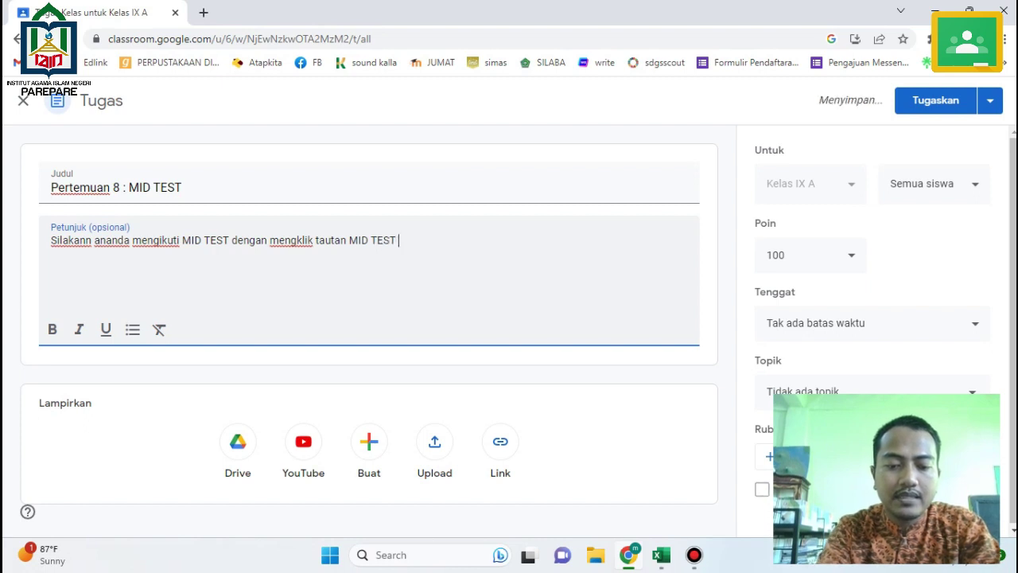
{"action": "type", "text": " berbasis "}
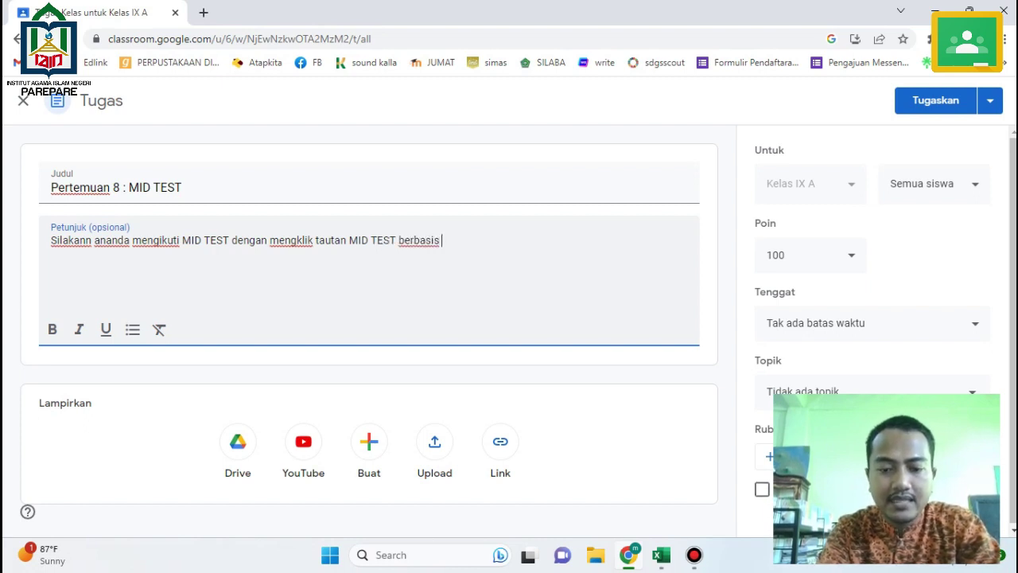
{"action": "type", "text": "QUIZ"}
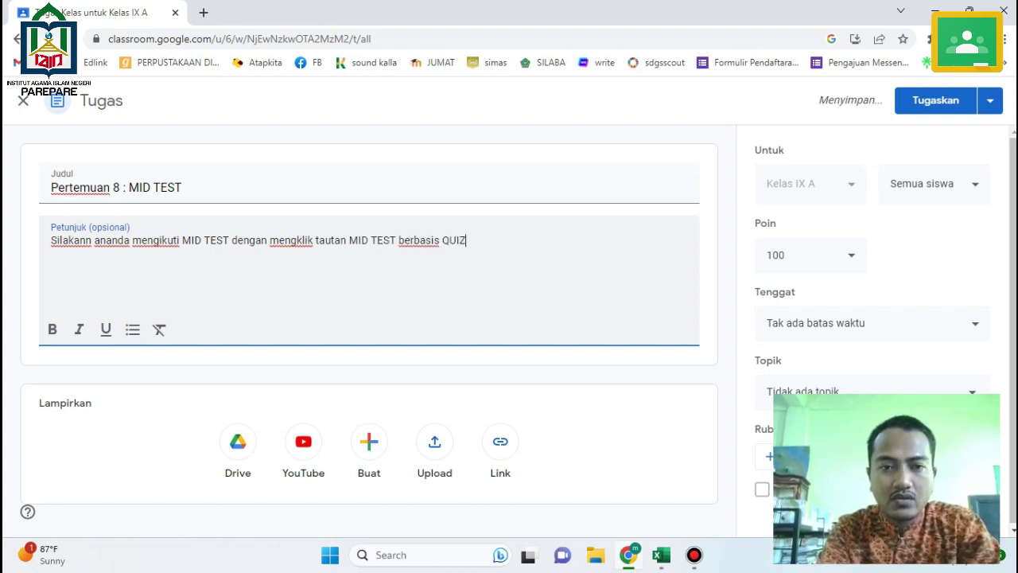
{"action": "type", "text": "Z"}
{"action": "key", "text": "BackSpace"}
{"action": "type", "text": "ZIZ"}
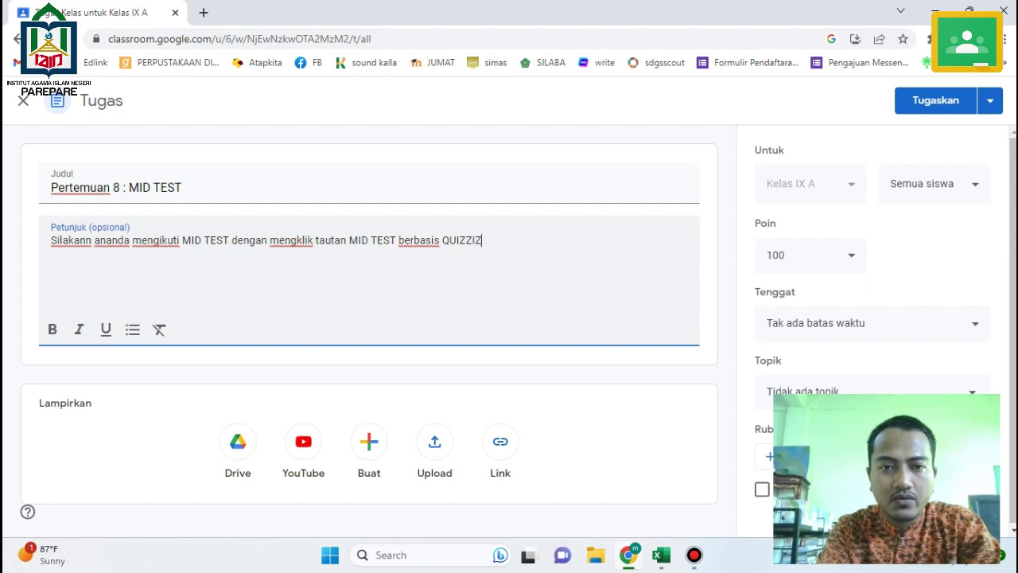
{"action": "type", "text": " se"}
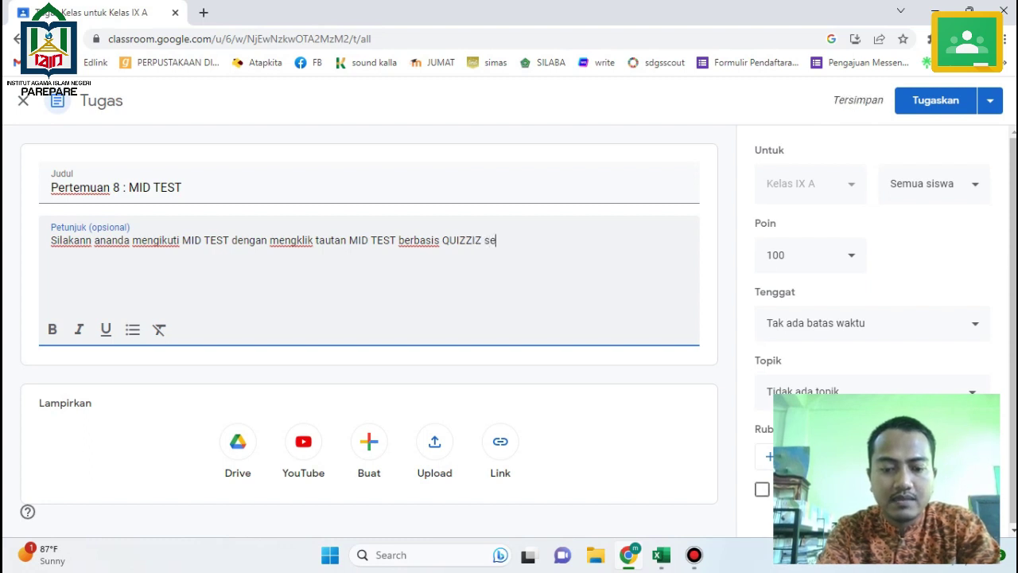
{"action": "type", "text": "bagai berikut"}
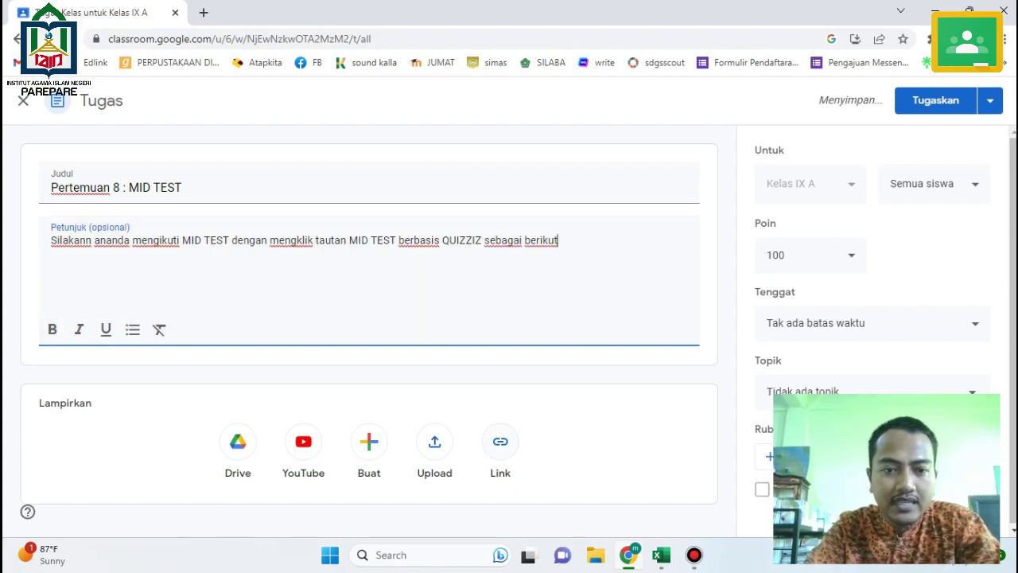
Attach the copied Quizizz MID TEST URL to the assignment as a link.
{"action": "left_click", "coordinate": [501, 442]}
{"action": "key", "text": "ctrl+v"}
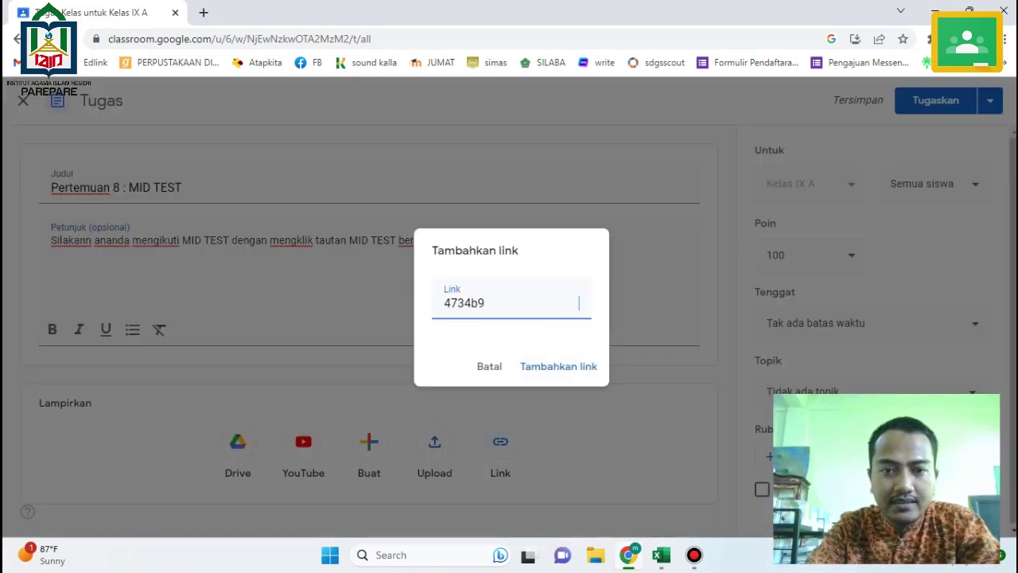
{"action": "key", "text": "ctrl+a"}
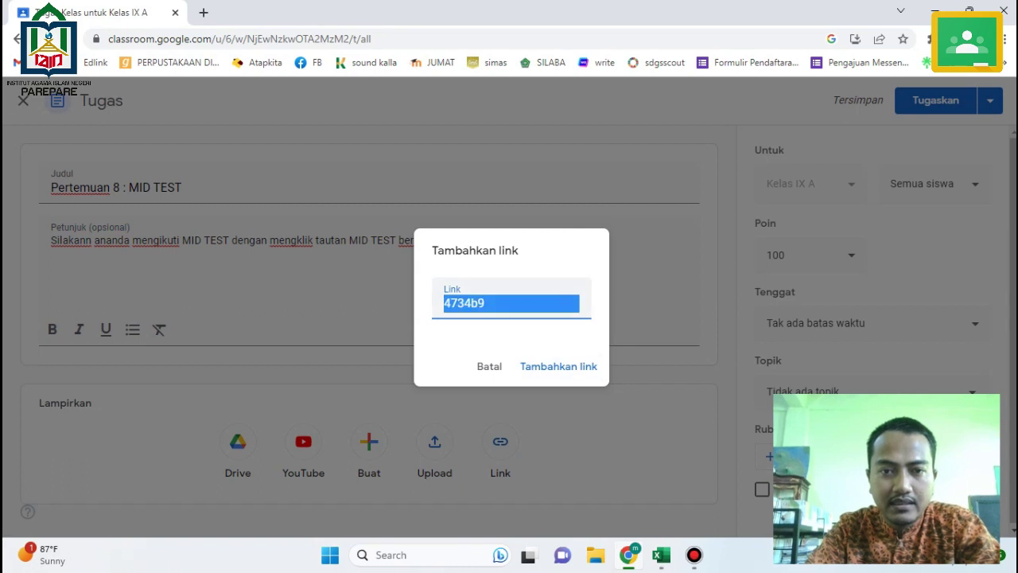
{"action": "key", "text": "ctrl+v"}
{"action": "left_click", "coordinate": [560, 303]}
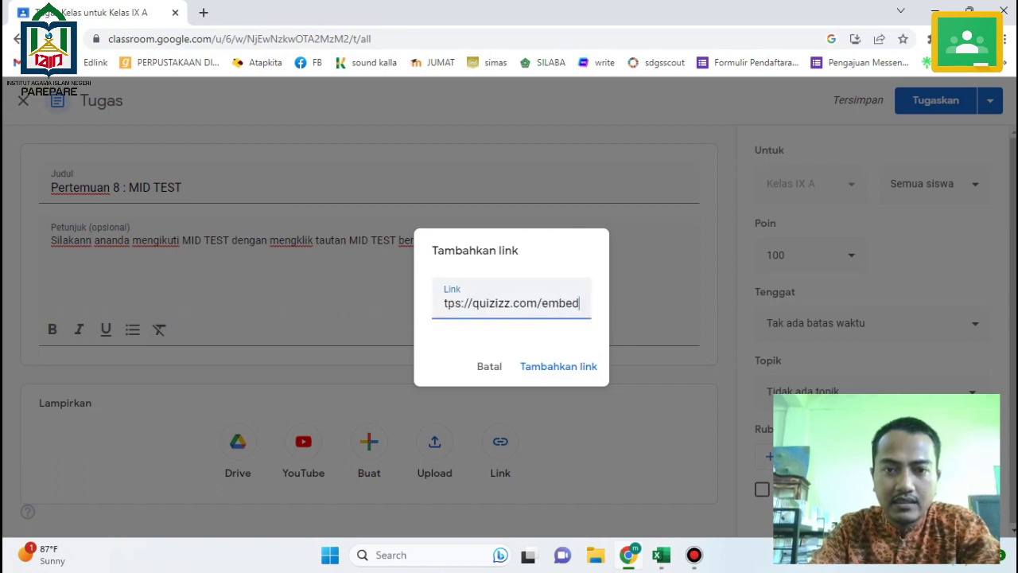
{"action": "left_click", "coordinate": [558, 366]}
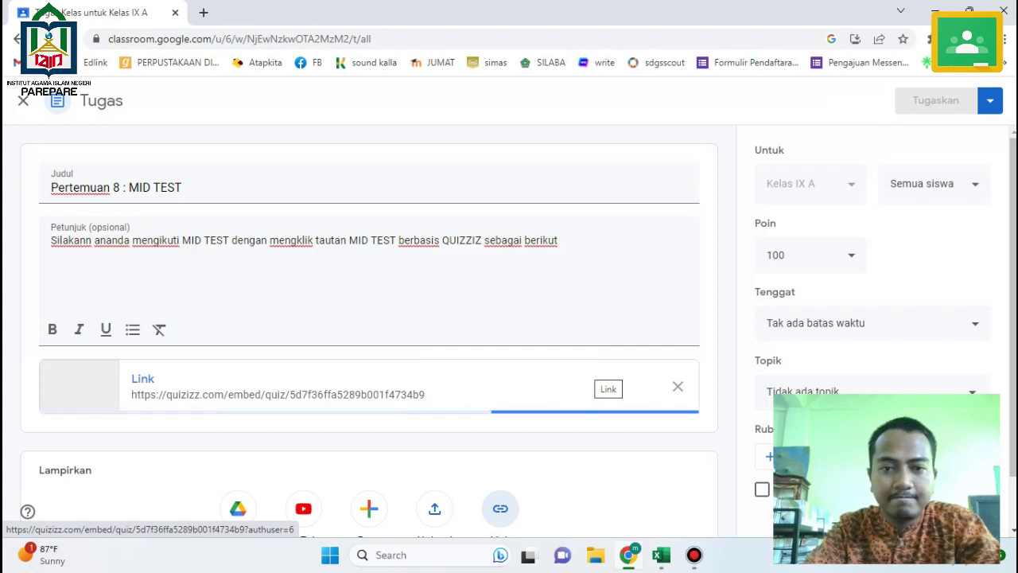
{"action": "scroll", "coordinate": [605, 374], "scroll_direction": "down", "scroll_amount": 1}
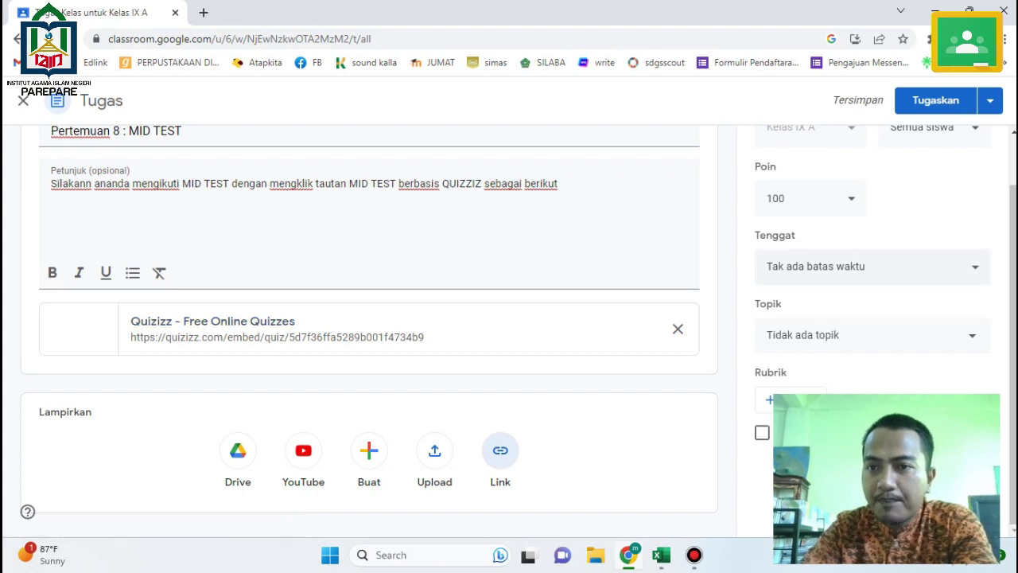
Replace the old due date with 3 Jul 2023 at 23.59 and post the assignment.
{"action": "left_click", "coordinate": [962, 266]}
{"action": "left_click", "coordinate": [852, 324]}
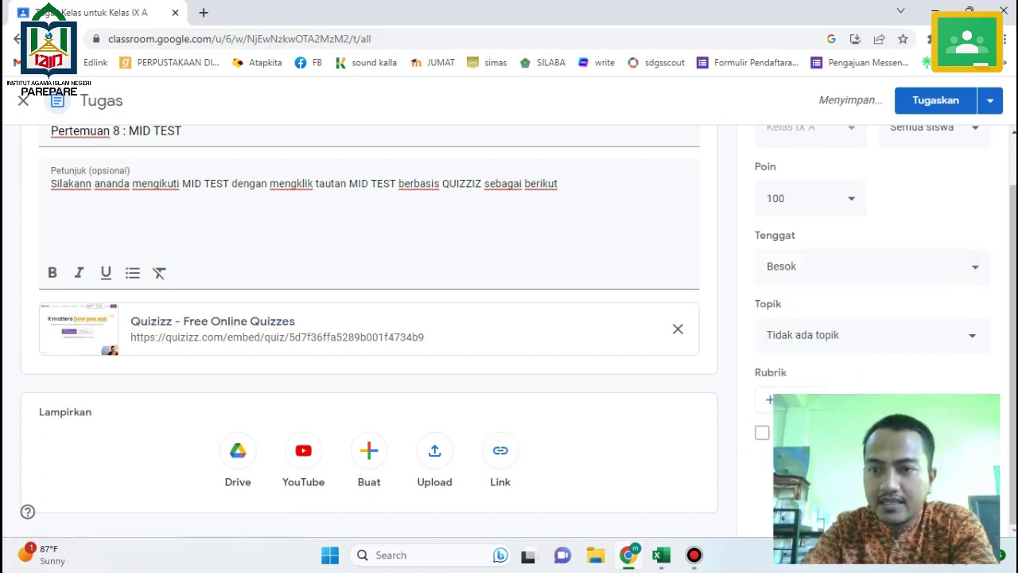
{"action": "left_click", "coordinate": [939, 267]}
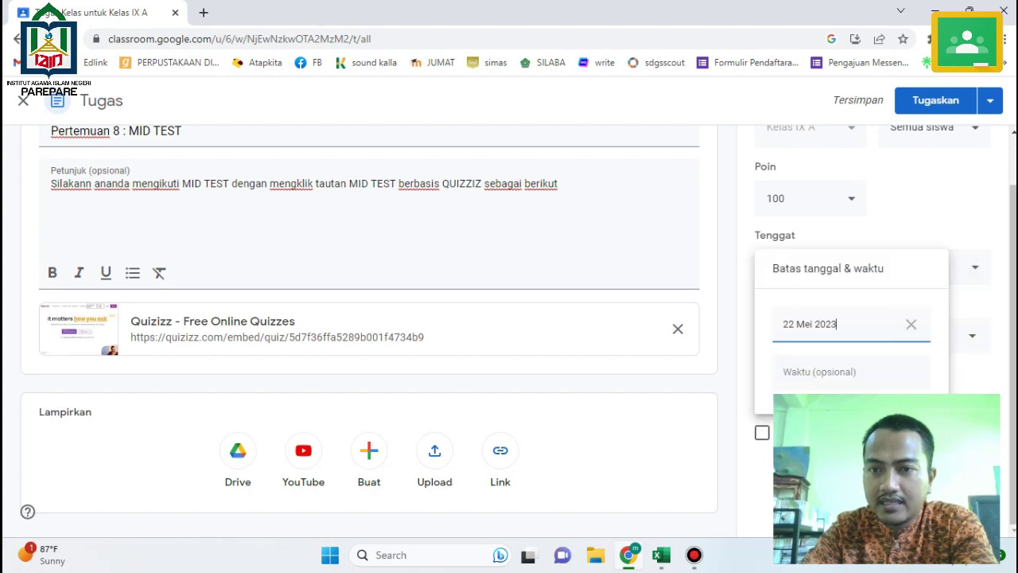
{"action": "key", "text": "Escape"}
{"action": "left_click", "coordinate": [873, 266]}
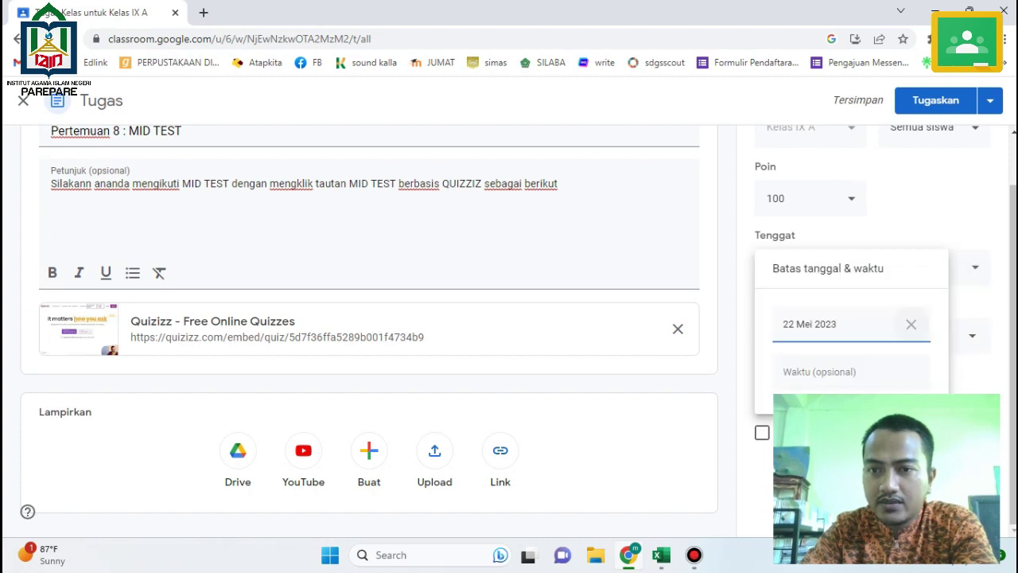
{"action": "left_click", "coordinate": [912, 323]}
{"action": "left_click", "coordinate": [912, 324]}
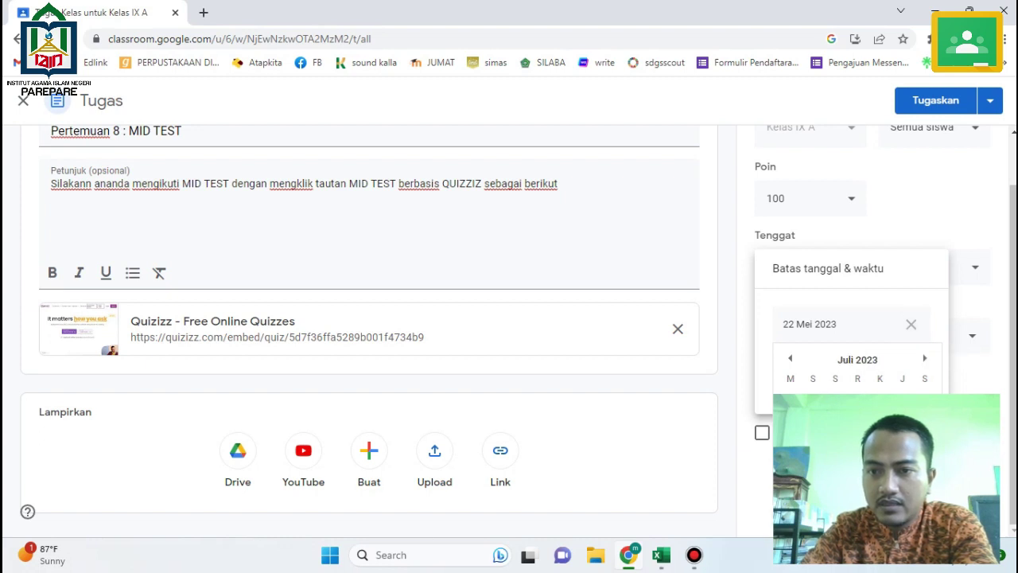
{"action": "left_click", "coordinate": [813, 418]}
{"action": "left_click", "coordinate": [827, 372]}
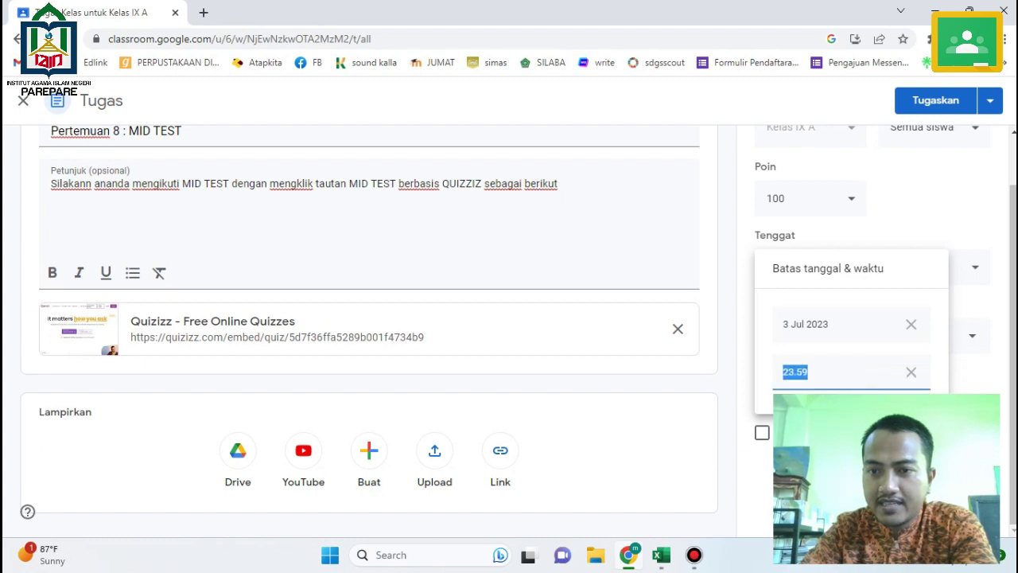
{"action": "key", "text": "Return"}
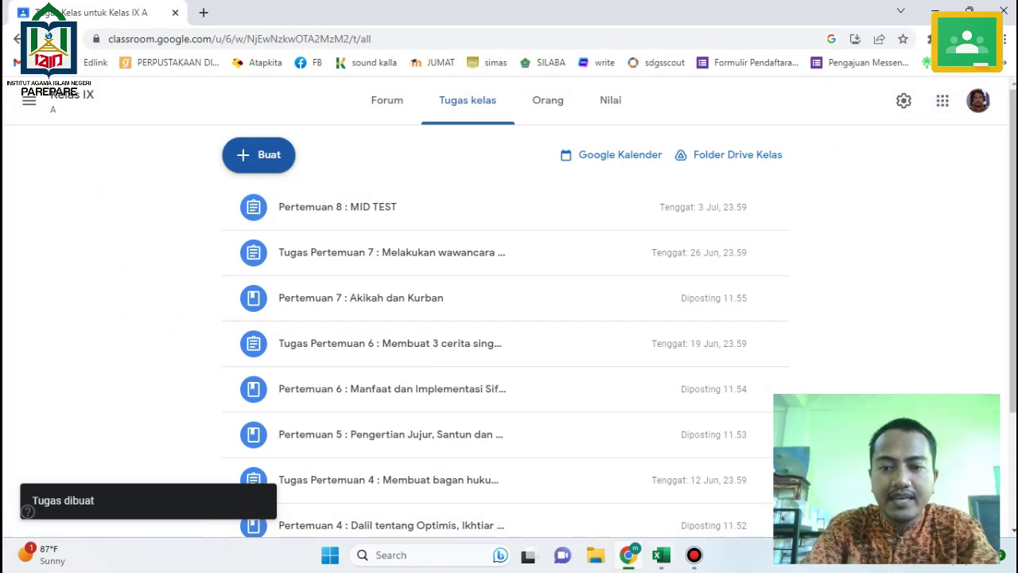
Copy the Pertemuan 9 topic from cell B11 of the Excel lesson plan.
{"action": "key", "text": "alt+Tab"}
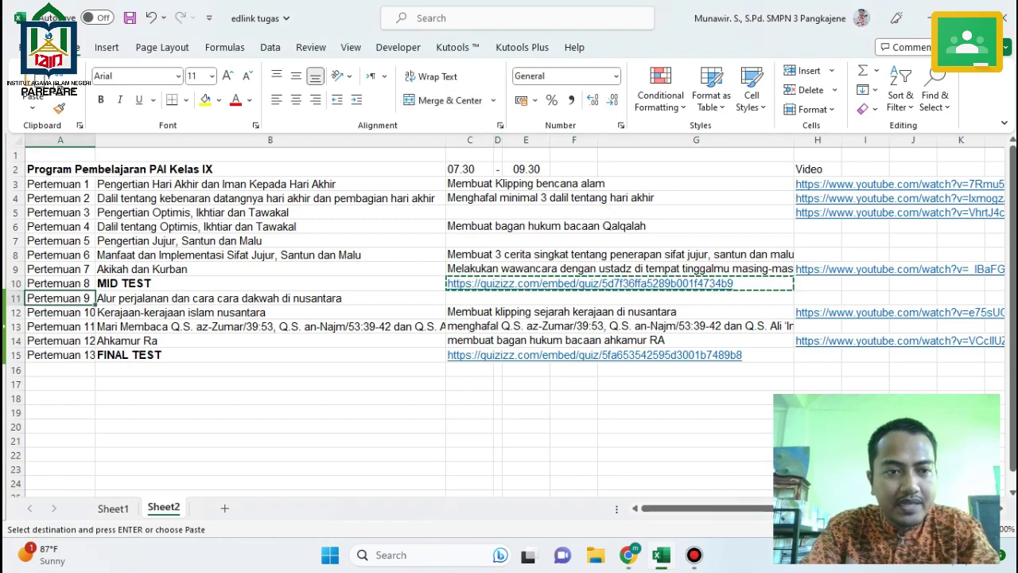
{"action": "left_click", "coordinate": [219, 298]}
{"action": "key", "text": "ctrl+c"}
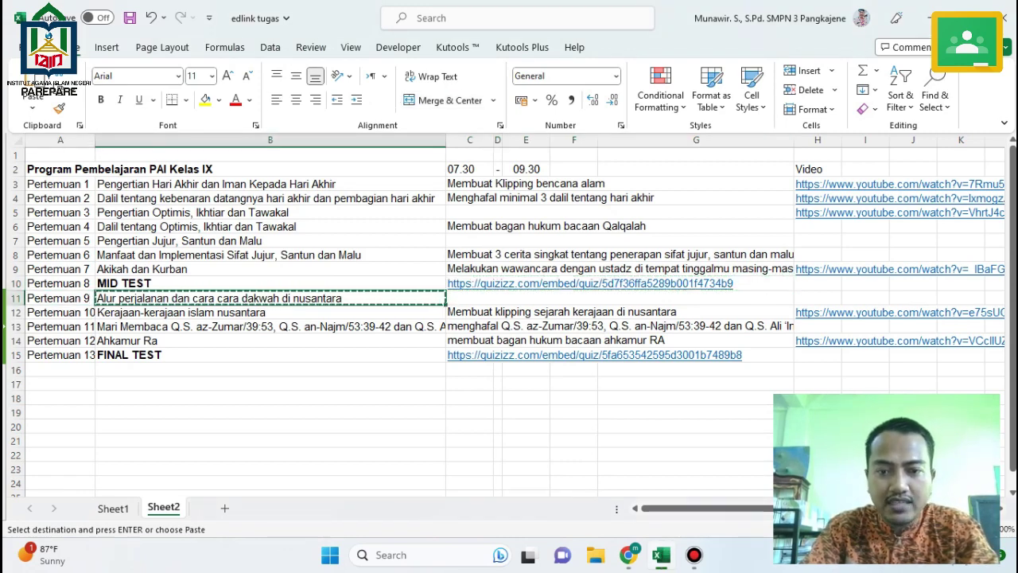
{"action": "left_click", "coordinate": [628, 554]}
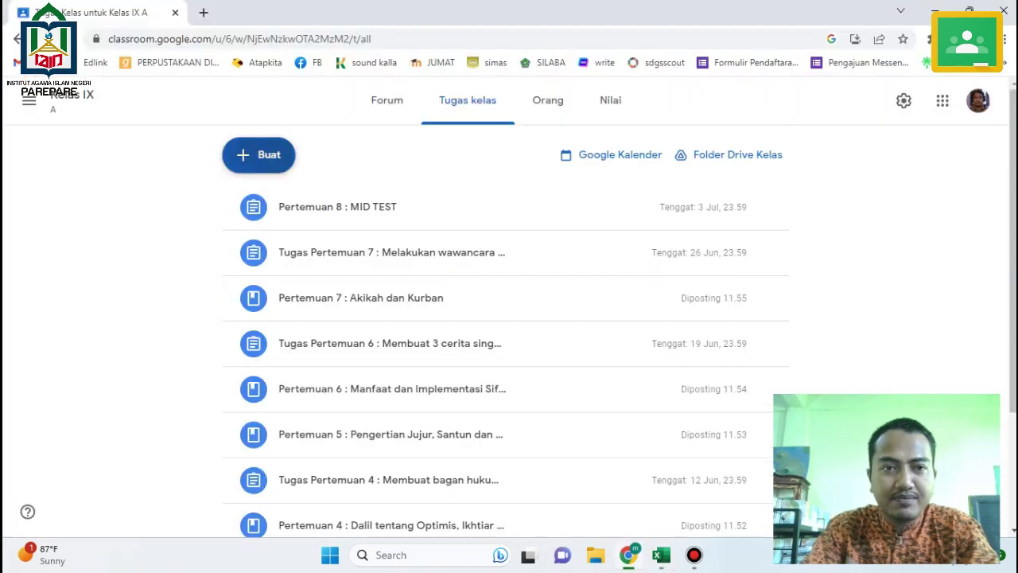
Create material 'Pertemuan 9 : Alur perjalanan dan cara cara dakwah di nusantara' with the topic as description.
{"action": "left_click", "coordinate": [258, 155]}
{"action": "left_click", "coordinate": [293, 310]}
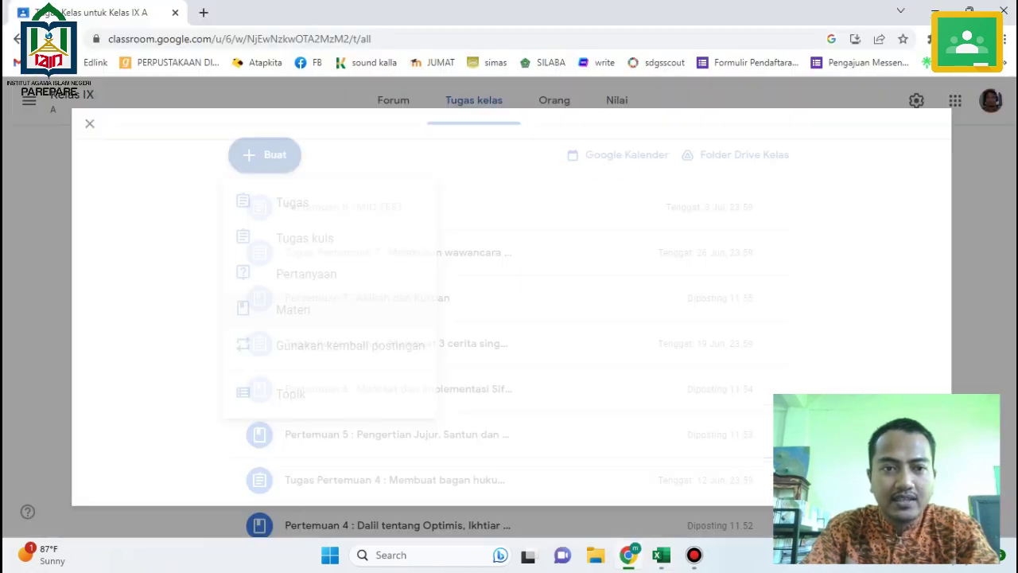
{"action": "type", "text": "Per"}
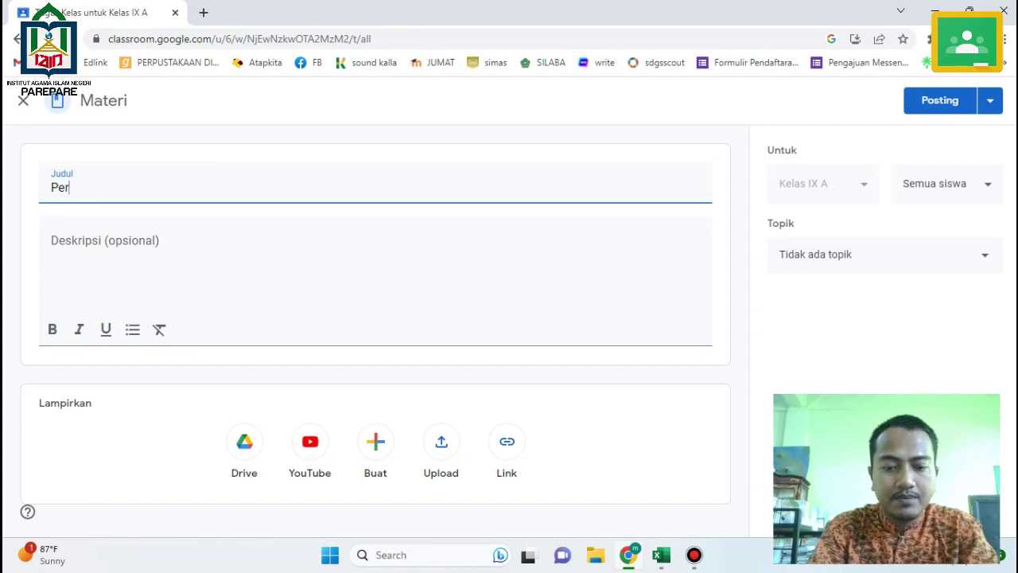
{"action": "type", "text": "temuan 9 "}
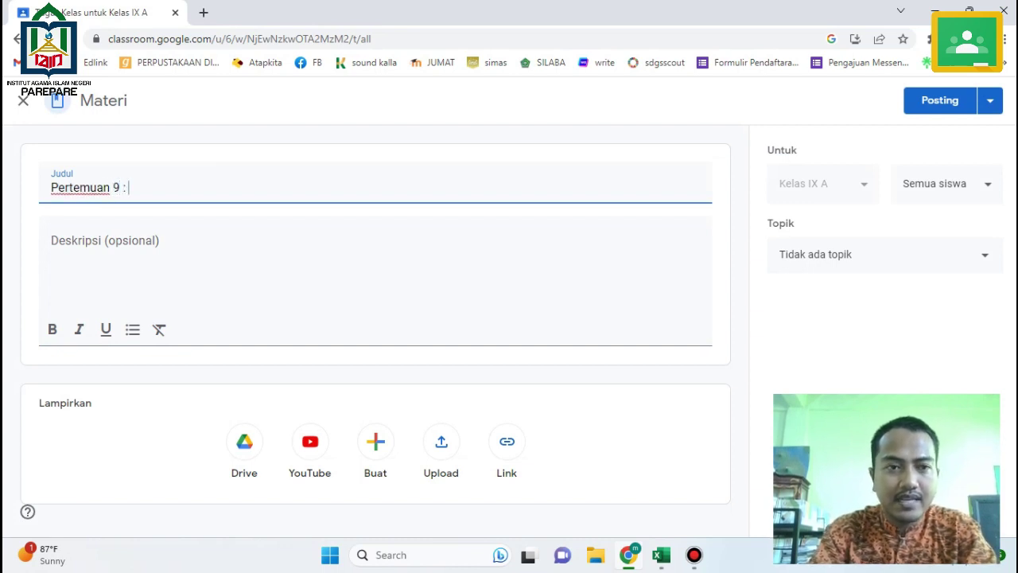
{"action": "type", "text": ":"}
{"action": "key", "text": "ctrl+v"}
{"action": "key", "text": "Tab"}
{"action": "key", "text": "ctrl+v"}
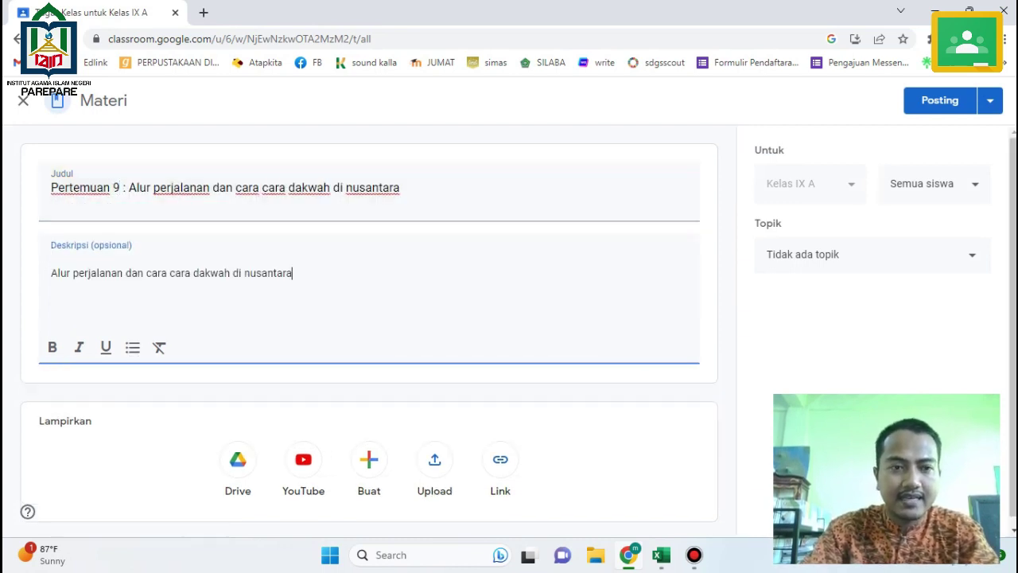
Upload the Bab 5 Kehadiran Islam PDF and post the material.
{"action": "left_click", "coordinate": [435, 460]}
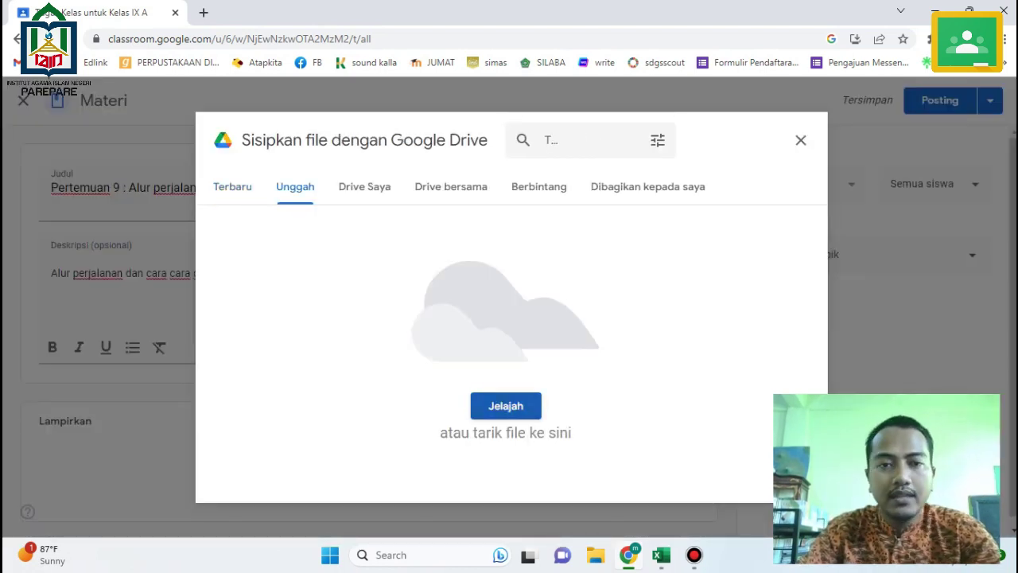
{"action": "left_click", "coordinate": [506, 406]}
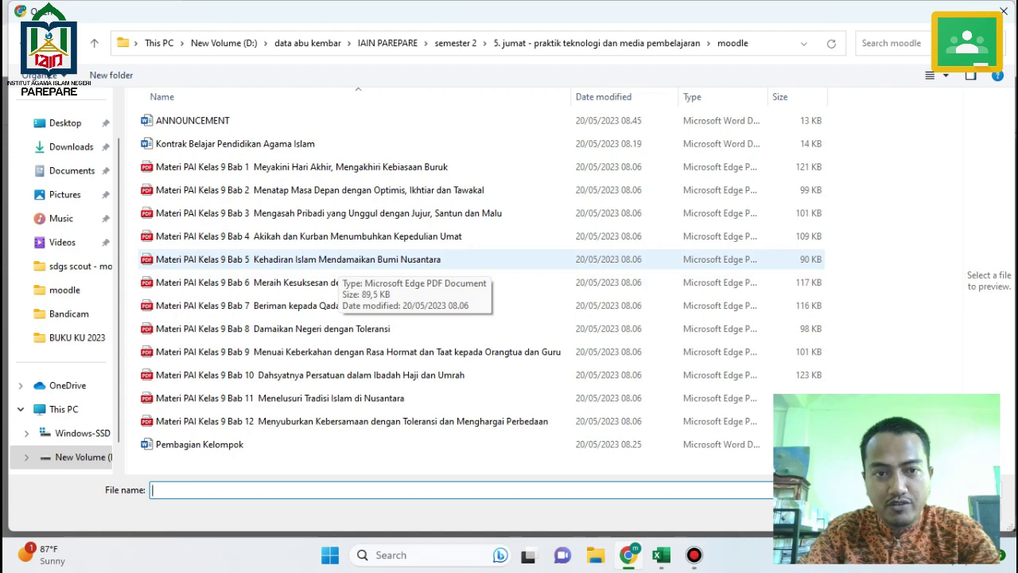
{"action": "double_click", "coordinate": [330, 263]}
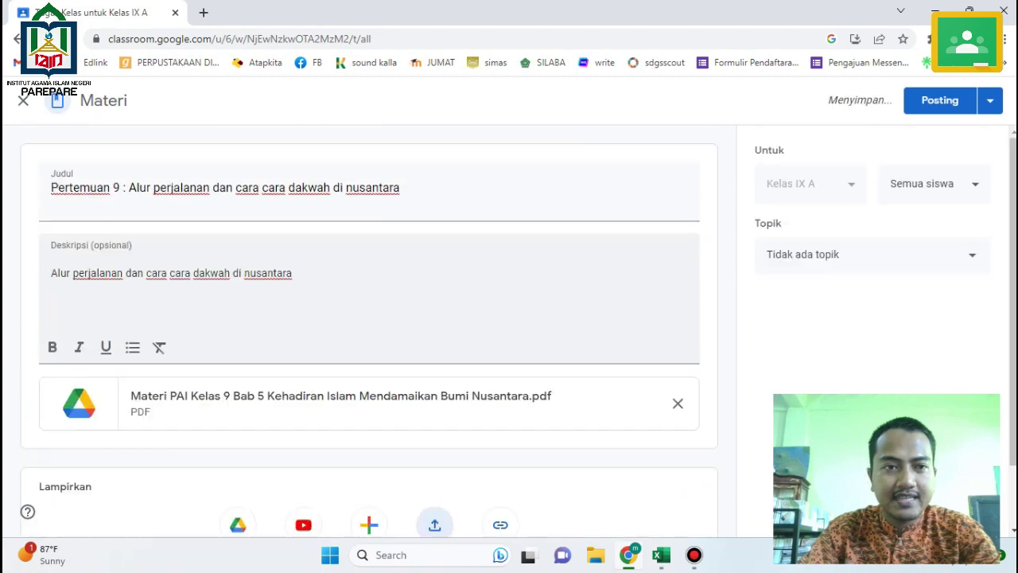
{"action": "left_click", "coordinate": [939, 100]}
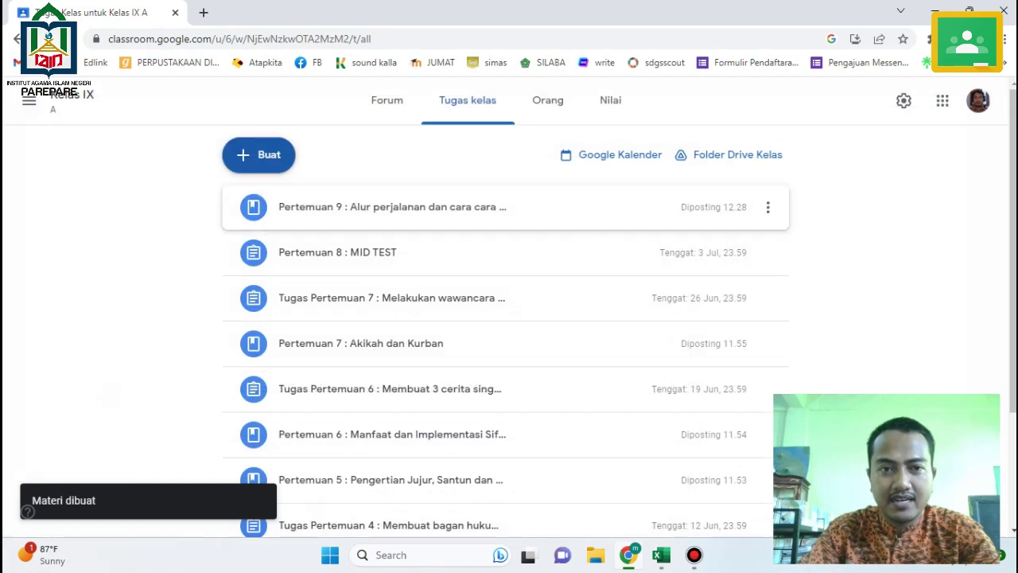
Copy the Pertemuan 10 topic from cell B12 in Excel.
{"action": "key", "text": "alt+Tab"}
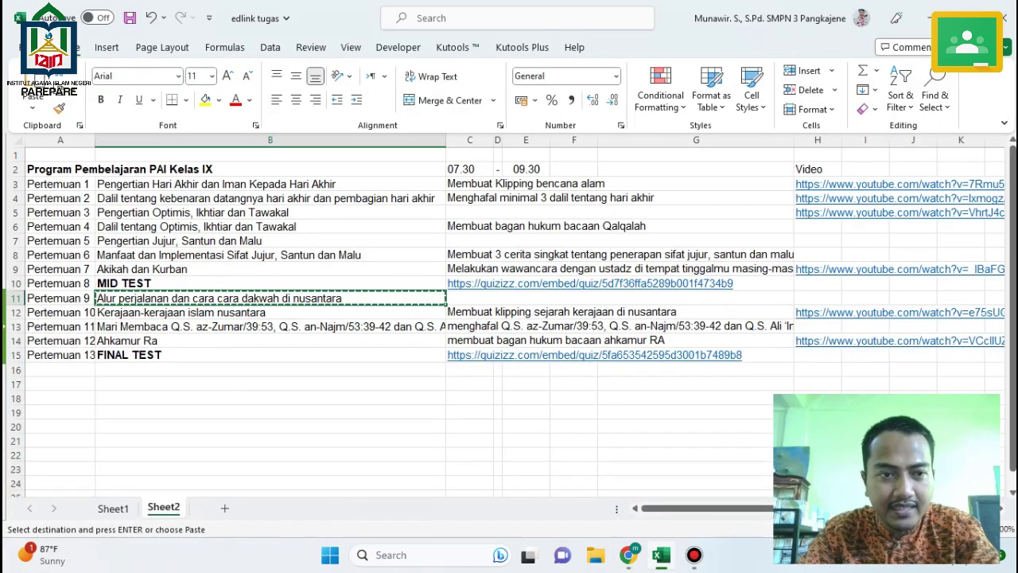
{"action": "key", "text": "Down"}
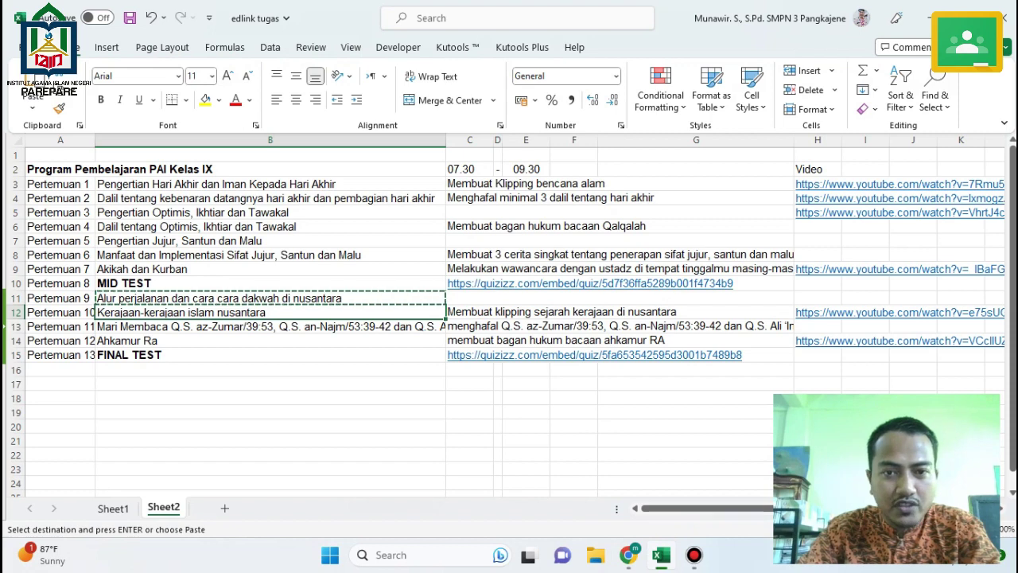
{"action": "key", "text": "ctrl+c"}
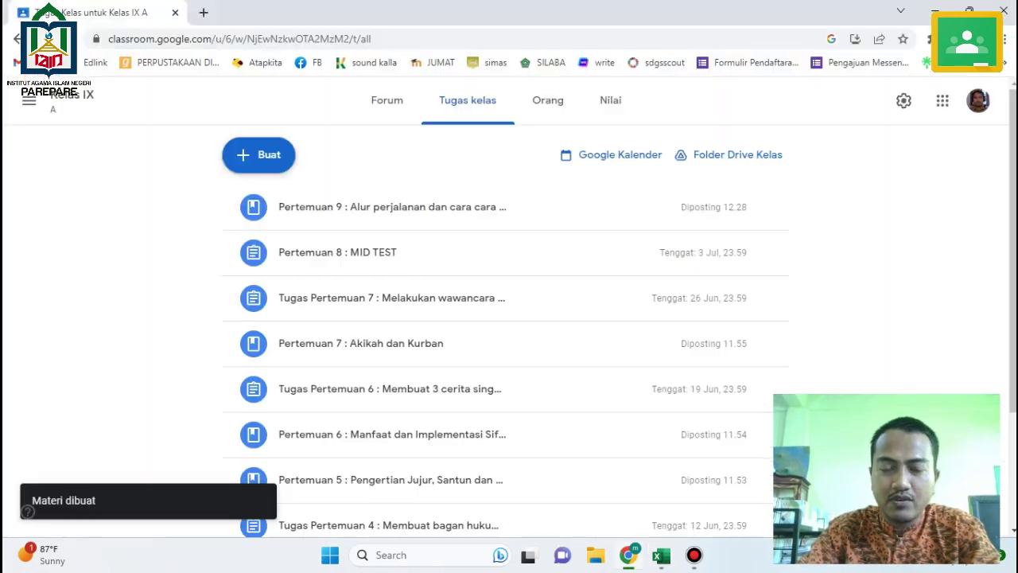
{"action": "key", "text": "alt+Tab"}
Post material 'Pertemuan 10 : Kerajaan-kerajaan islam nusantara' with the topic as description.
{"action": "left_click", "coordinate": [259, 155]}
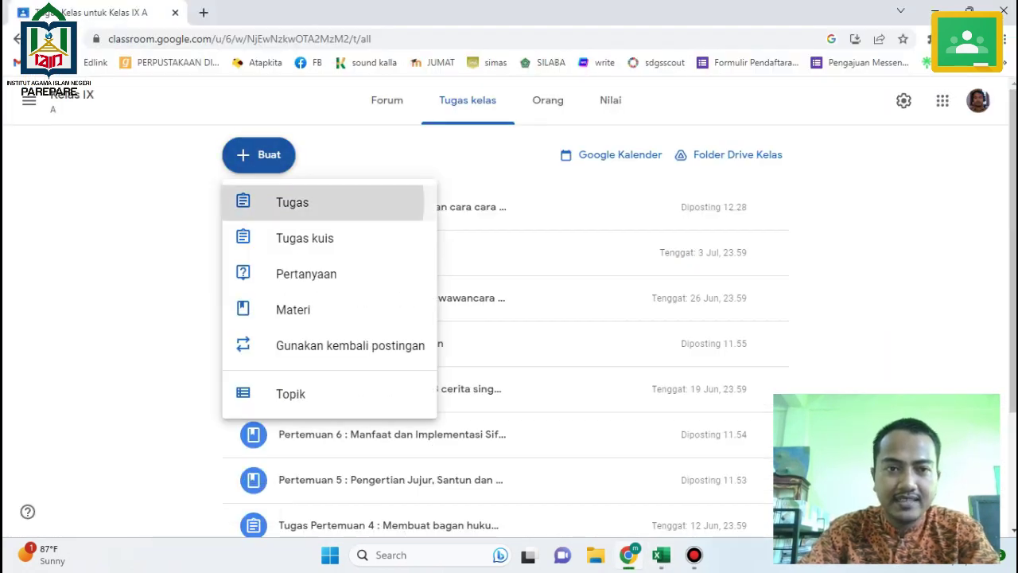
{"action": "left_click", "coordinate": [295, 200]}
{"action": "key", "text": "Escape"}
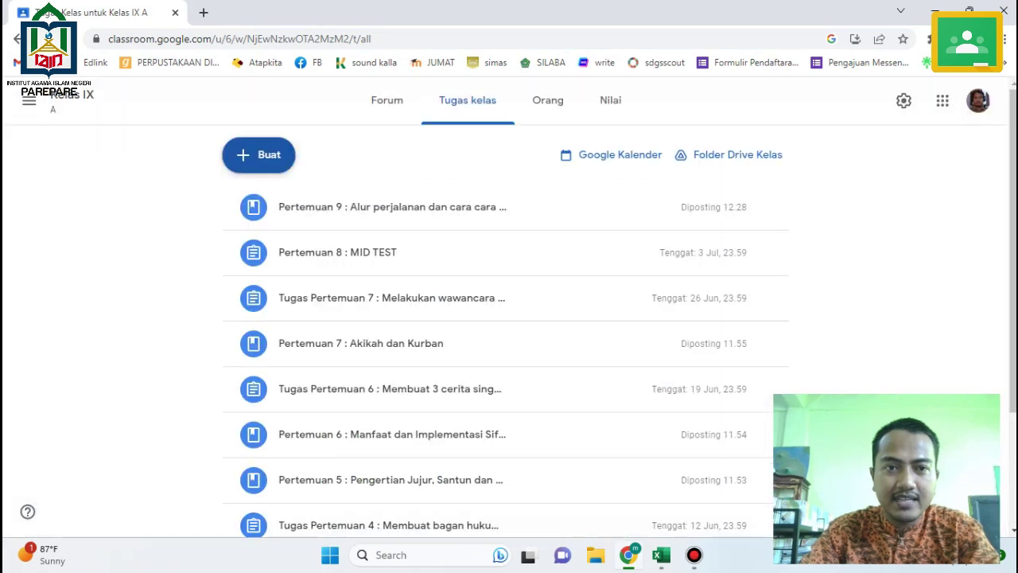
{"action": "left_click", "coordinate": [259, 154]}
{"action": "left_click", "coordinate": [295, 307]}
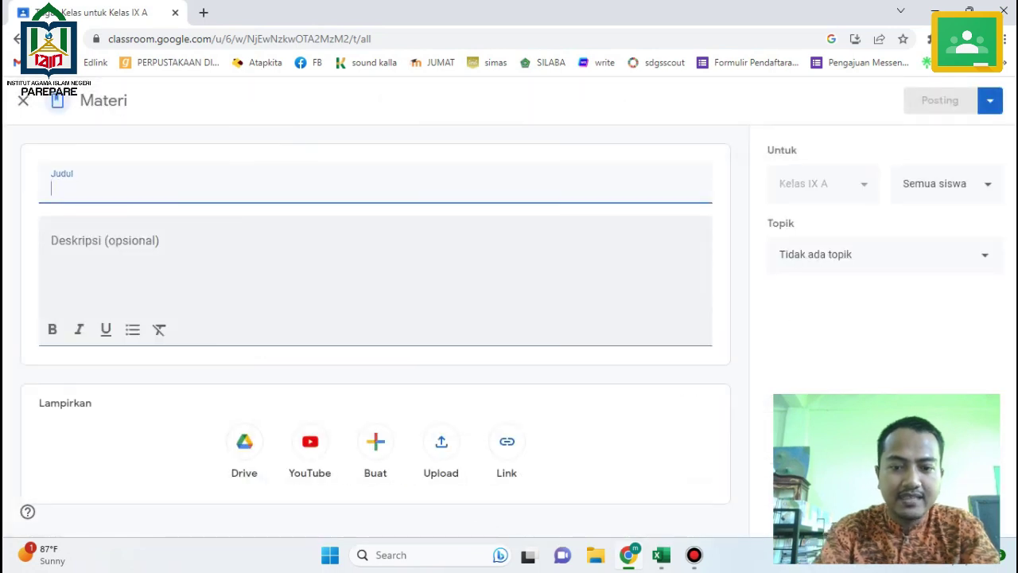
{"action": "type", "text": "Pertemuan 10"}
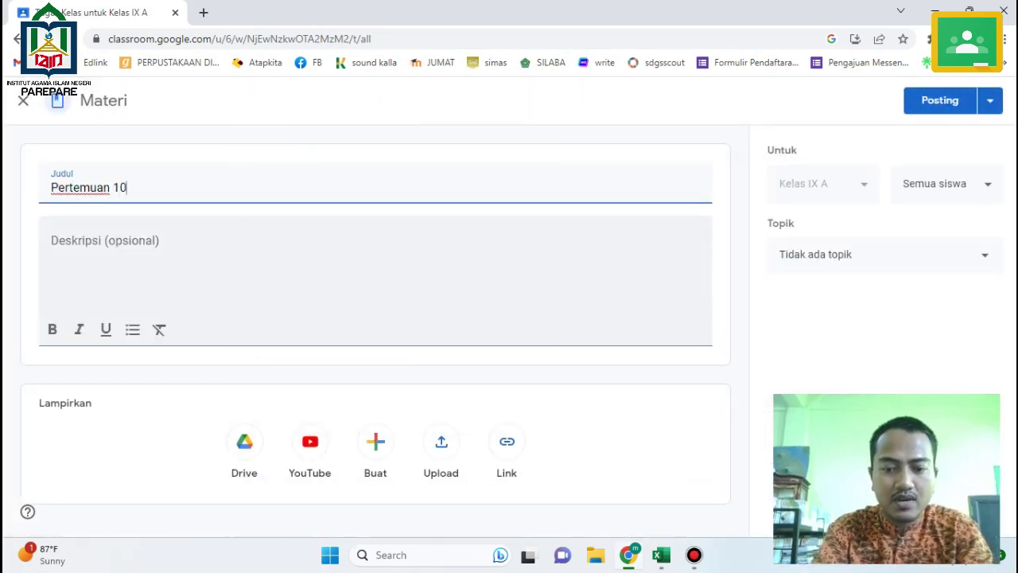
{"action": "type", "text": " :"}
{"action": "key", "text": "ctrl+v"}
{"action": "key", "text": "Tab"}
{"action": "key", "text": "ctrl+v"}
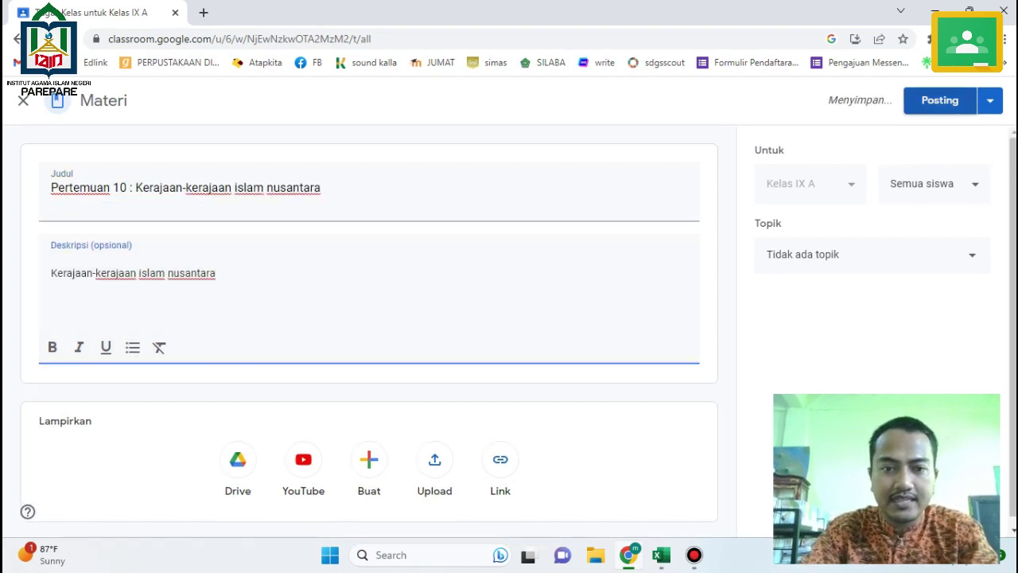
{"action": "left_click", "coordinate": [939, 101]}
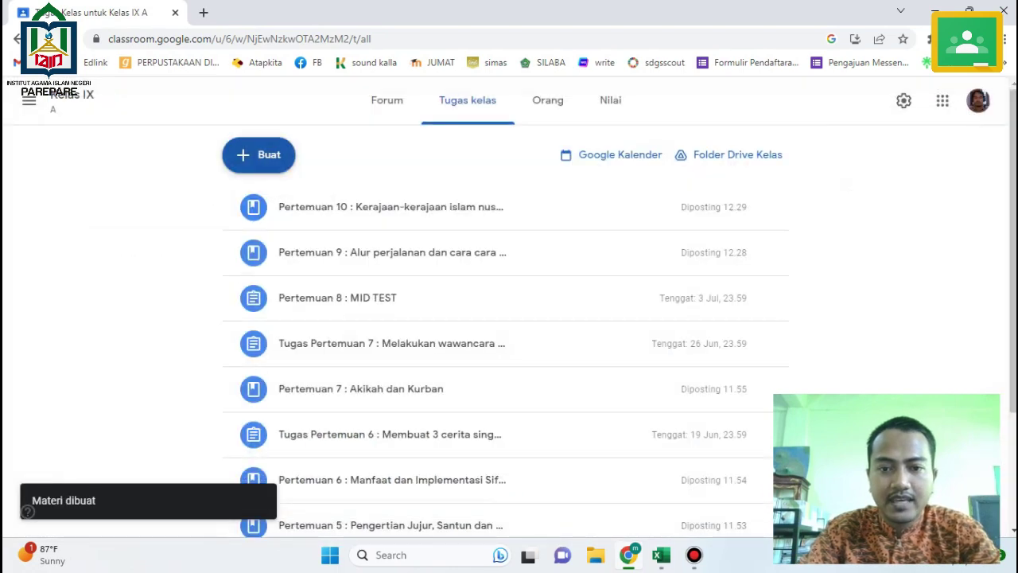
{"action": "left_click", "coordinate": [661, 554]}
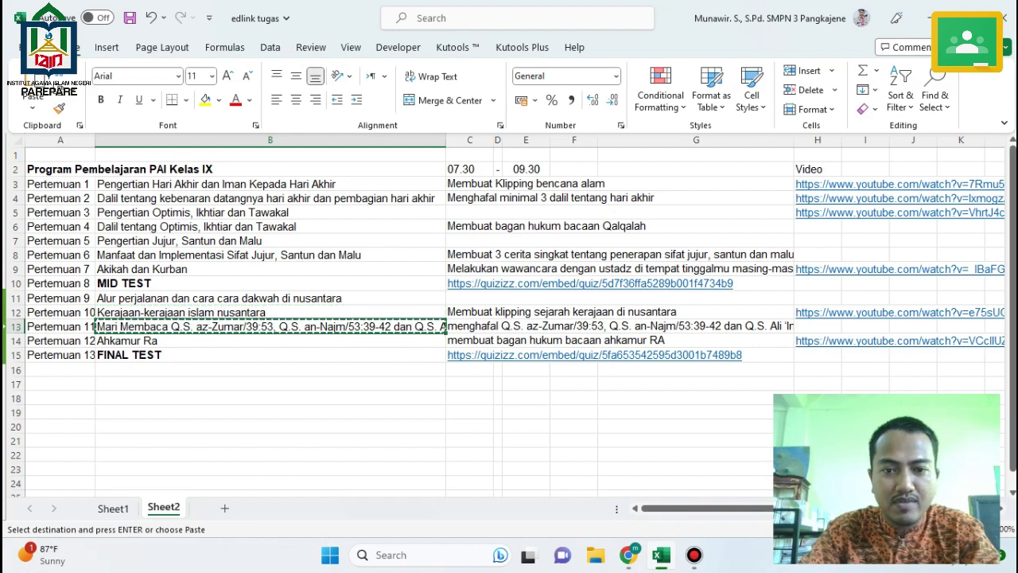
Create material 'Pertemuan 11 :' plus the pasted Q.S. az-Zumar, an-Najm and Ali 'Imran reading list.
{"action": "left_click", "coordinate": [628, 554]}
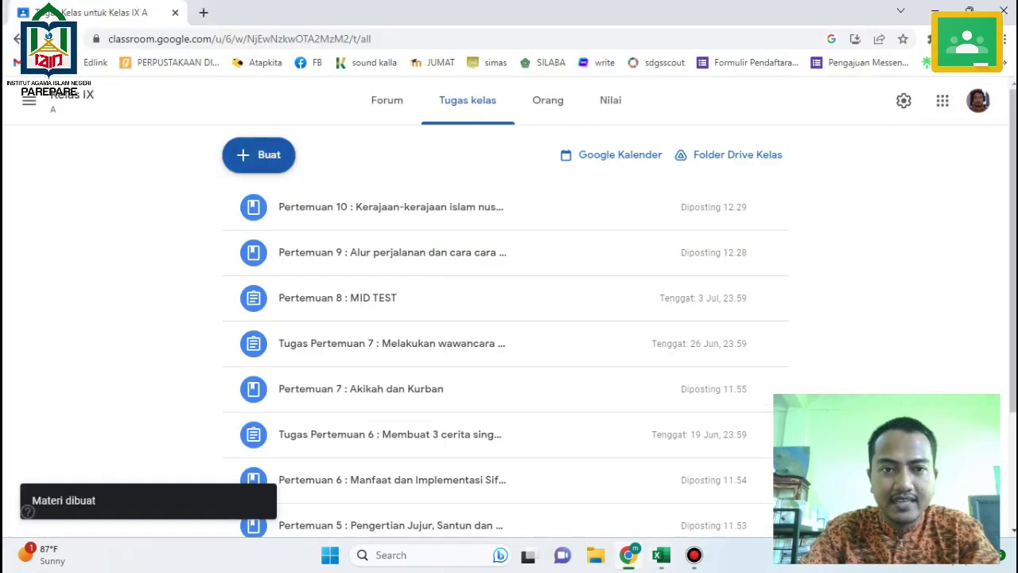
{"action": "left_click", "coordinate": [258, 154]}
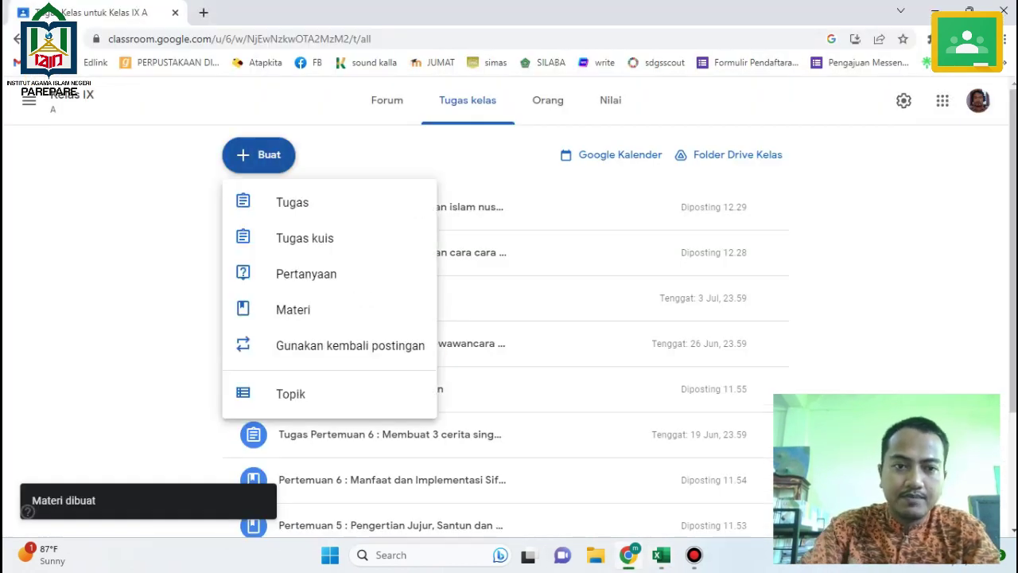
{"action": "left_click", "coordinate": [293, 310]}
{"action": "type", "text": "P"}
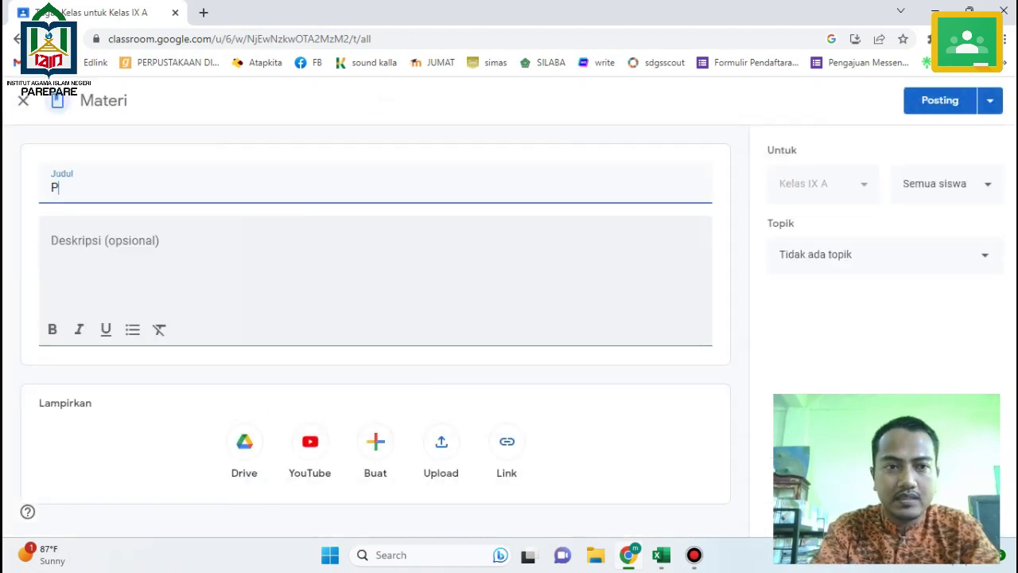
{"action": "type", "text": "ertemuan 11"}
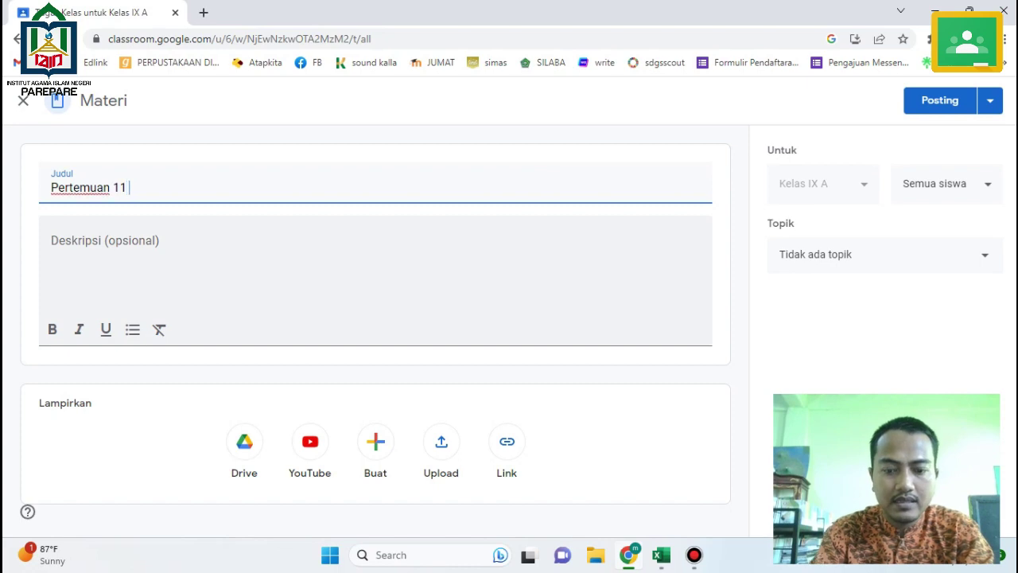
{"action": "type", "text": " :"}
{"action": "key", "text": "ctrl+v"}
{"action": "left_click", "coordinate": [51, 258]}
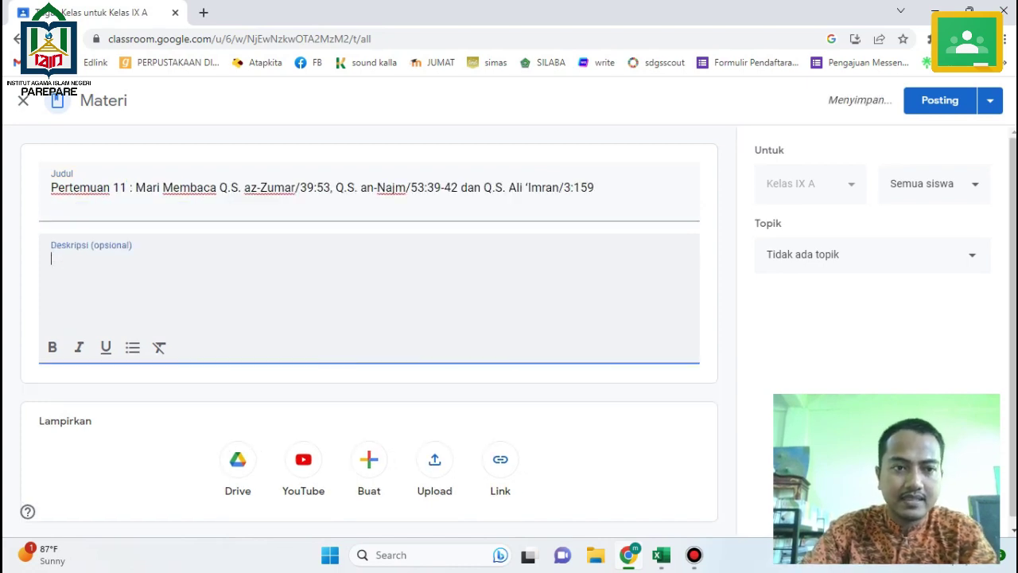
{"action": "key", "text": "ctrl+v"}
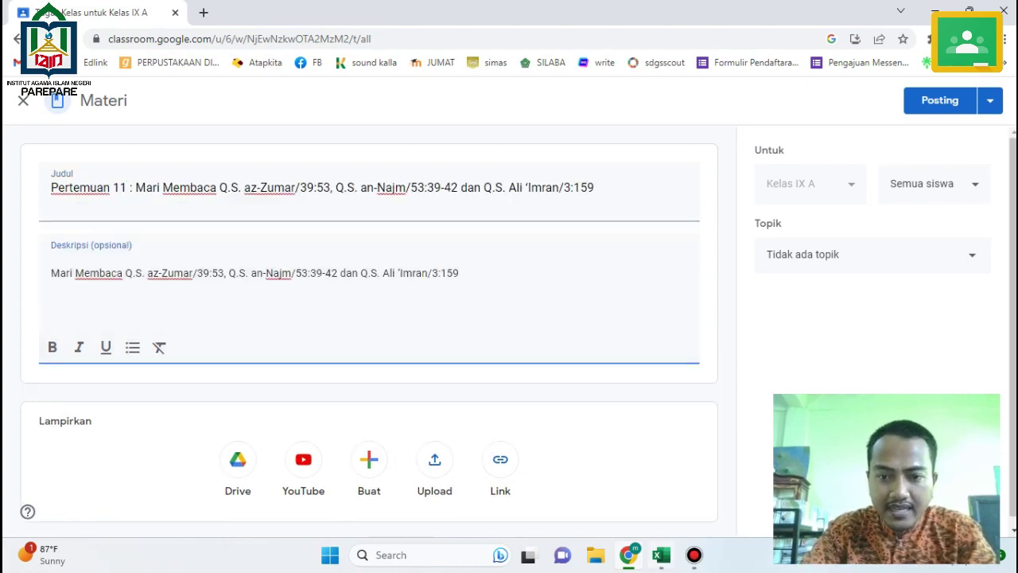
Copy the Pertemuan 11 memorisation task from Excel and post the material.
{"action": "key", "text": "alt+Tab"}
{"action": "left_click", "coordinate": [620, 326]}
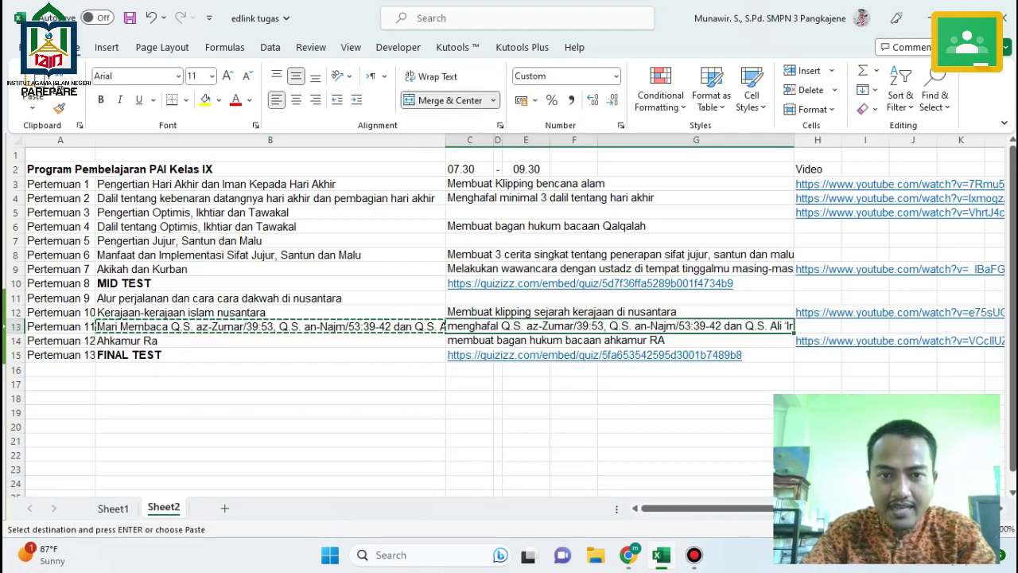
{"action": "key", "text": "ctrl+c"}
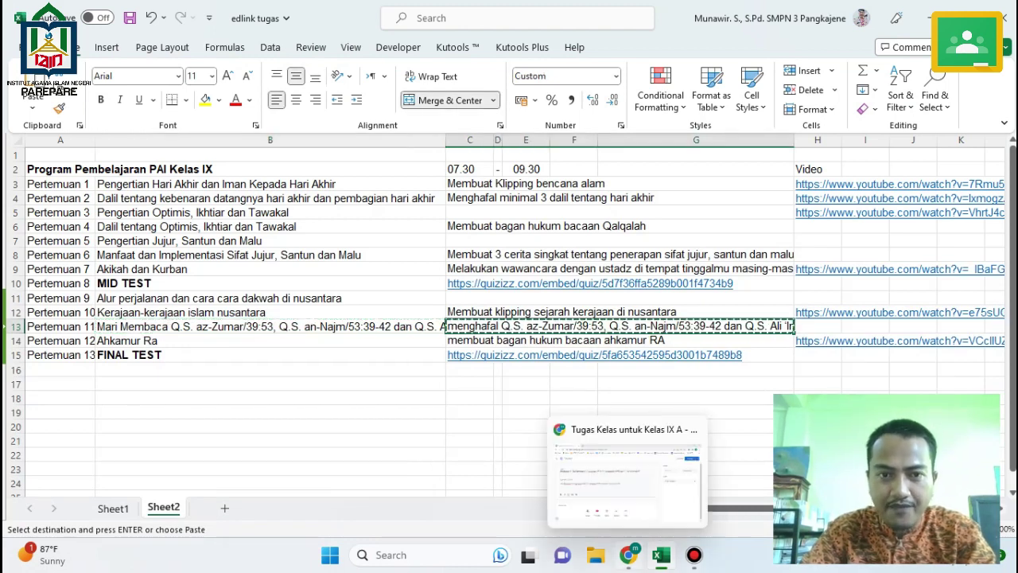
{"action": "left_click", "coordinate": [628, 554]}
{"action": "left_click", "coordinate": [940, 100]}
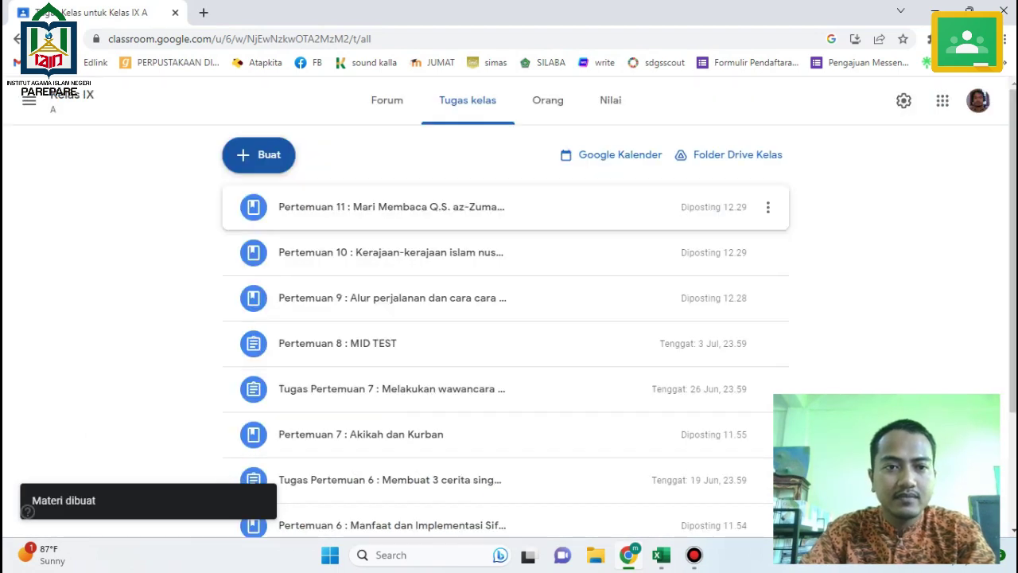
{"action": "left_click", "coordinate": [259, 154]}
Create assignment 'Tugas Pertemuan 11' with the pasted memorisation task as instructions.
{"action": "left_click", "coordinate": [292, 202]}
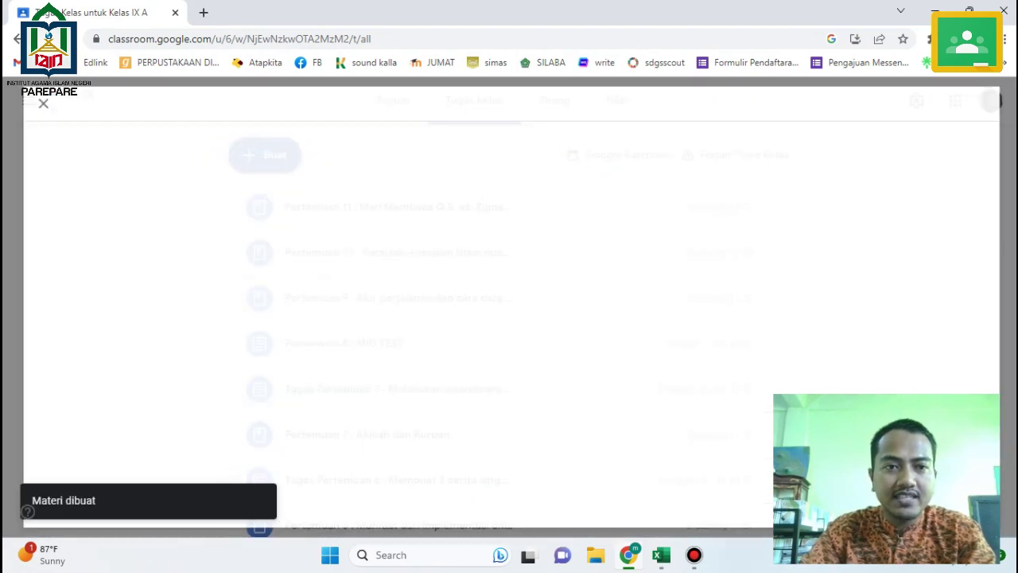
{"action": "type", "text": "Tu"}
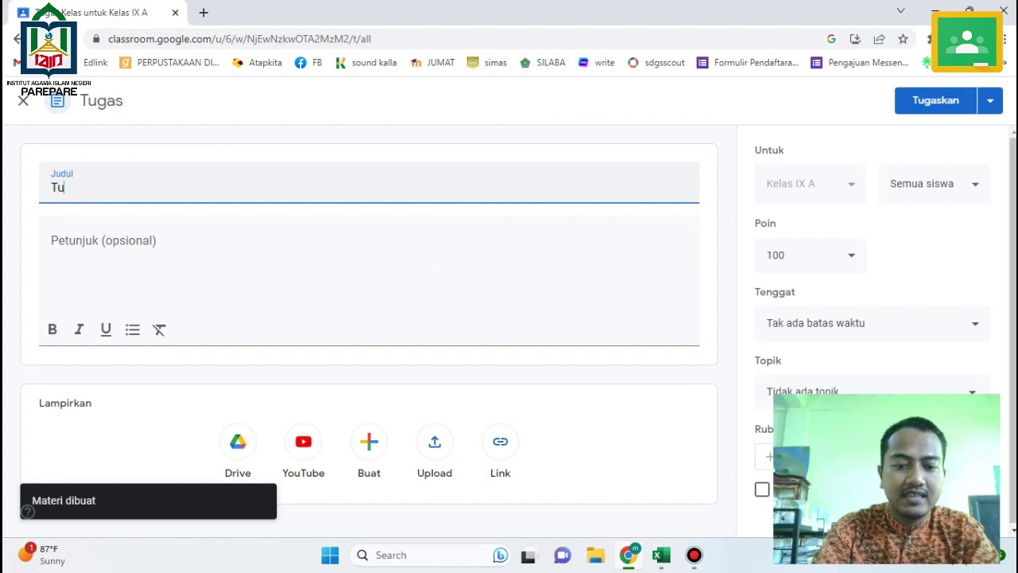
{"action": "type", "text": "gas {"}
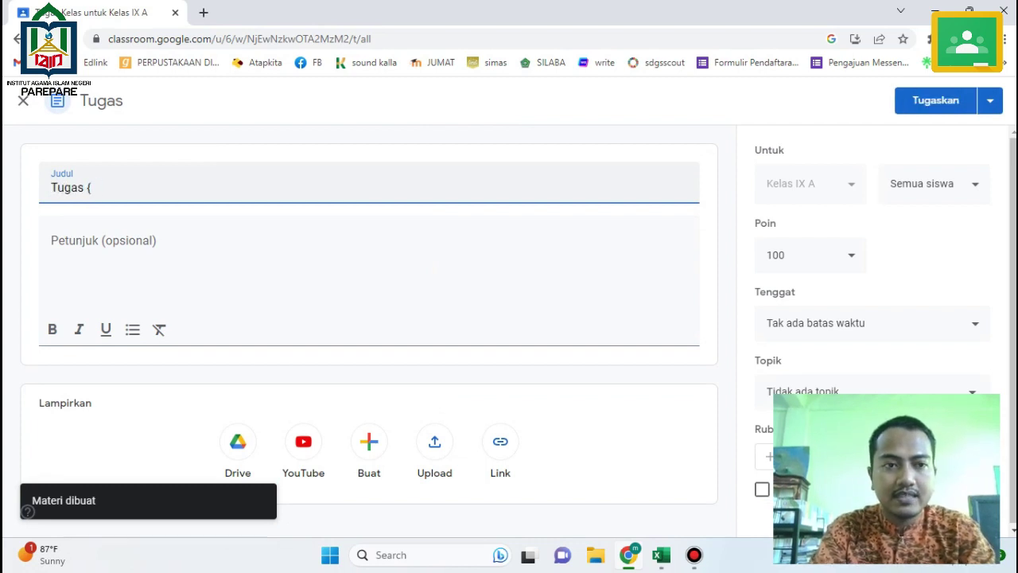
{"action": "key", "text": "BackSpace"}
{"action": "type", "text": "Pertemuan 11"}
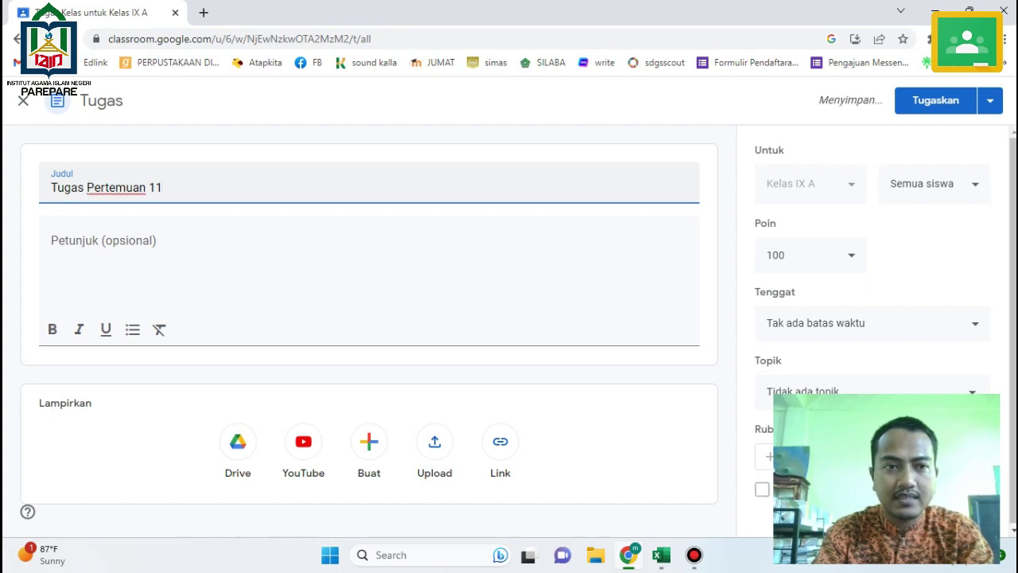
{"action": "left_click", "coordinate": [104, 241]}
{"action": "key", "text": "ctrl+v"}
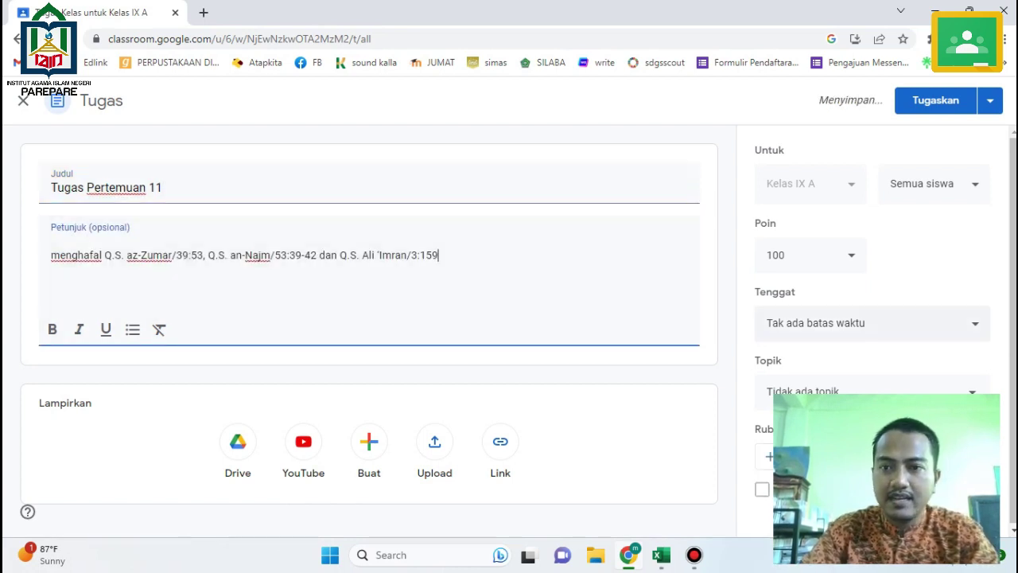
Set the due date to 12 June 2023 and assign it to the class.
{"action": "left_click", "coordinate": [873, 322]}
{"action": "left_click", "coordinate": [827, 380]}
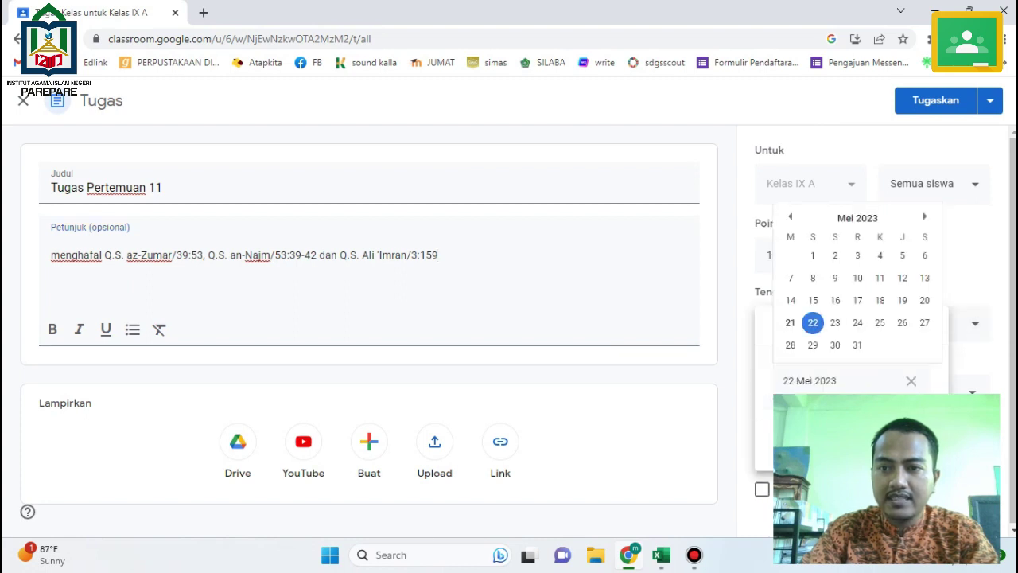
{"action": "left_click", "coordinate": [924, 216]}
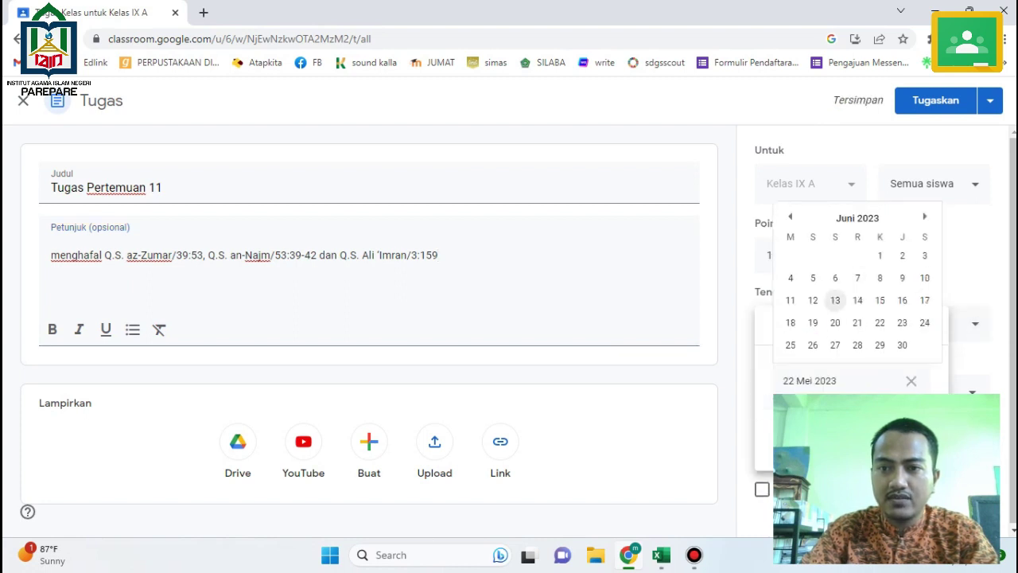
{"action": "left_click", "coordinate": [813, 300]}
{"action": "key", "text": "Escape"}
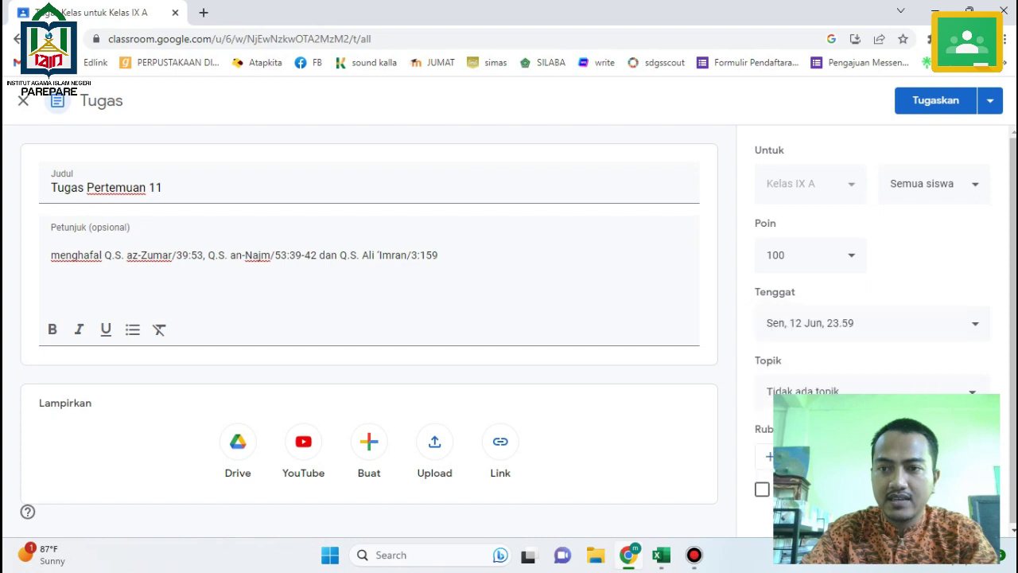
{"action": "left_click", "coordinate": [936, 100]}
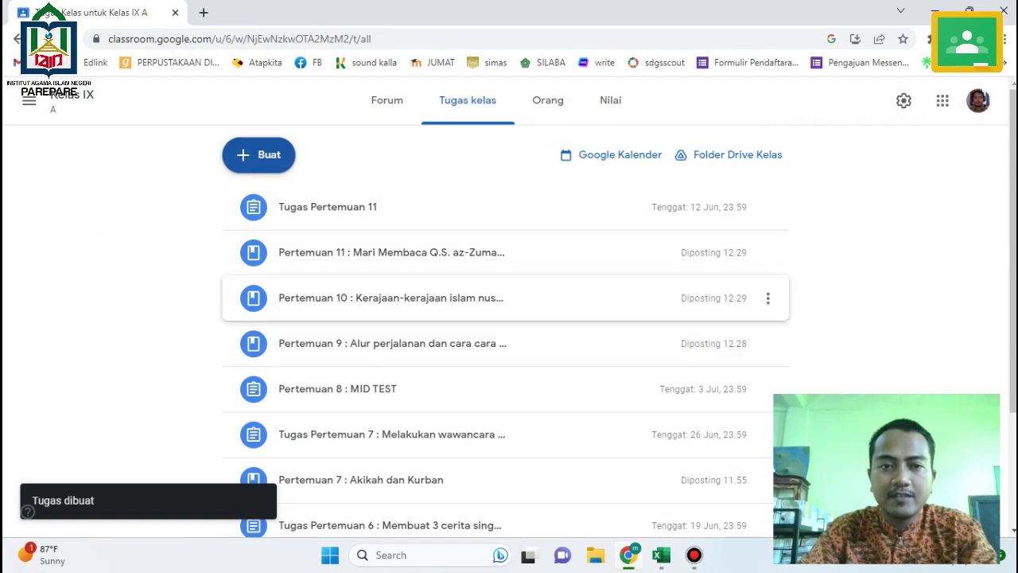
Copy the Pertemuan 12 topic Ahkamur RA from cell B14 in Excel.
{"action": "key", "text": "alt+Tab"}
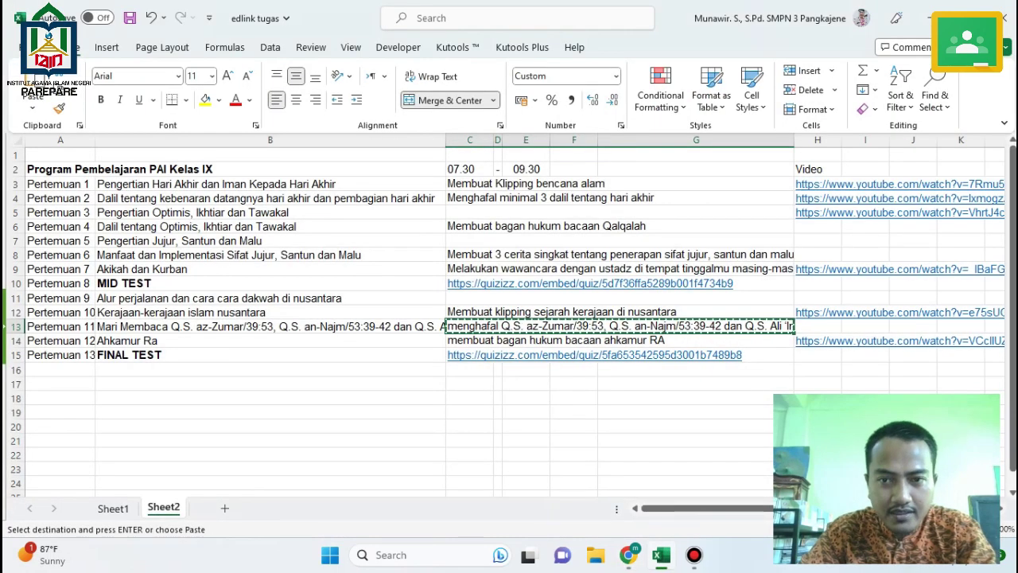
{"action": "left_click", "coordinate": [269, 341]}
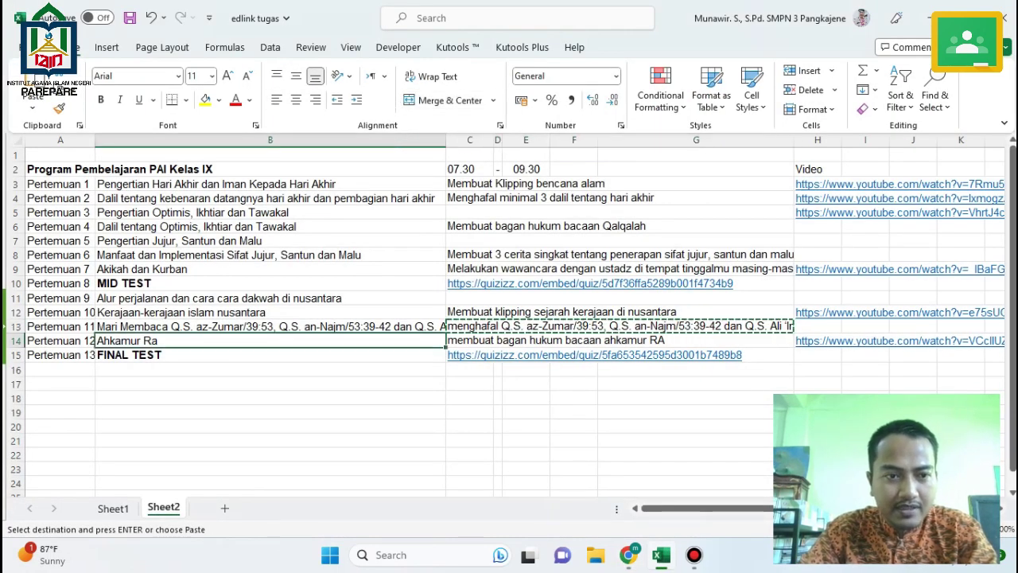
{"action": "key", "text": "ctrl+c"}
{"action": "key", "text": "alt+Tab"}
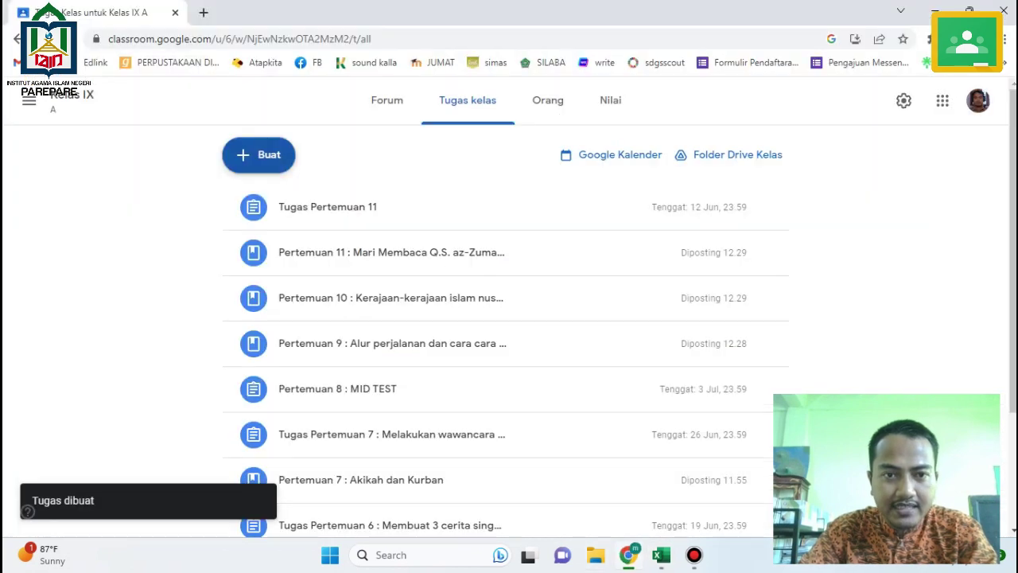
Post material 'Pertemuan 12 : Ahkamur RA' described as 'Materi Ahkamur RA'.
{"action": "left_click", "coordinate": [258, 154]}
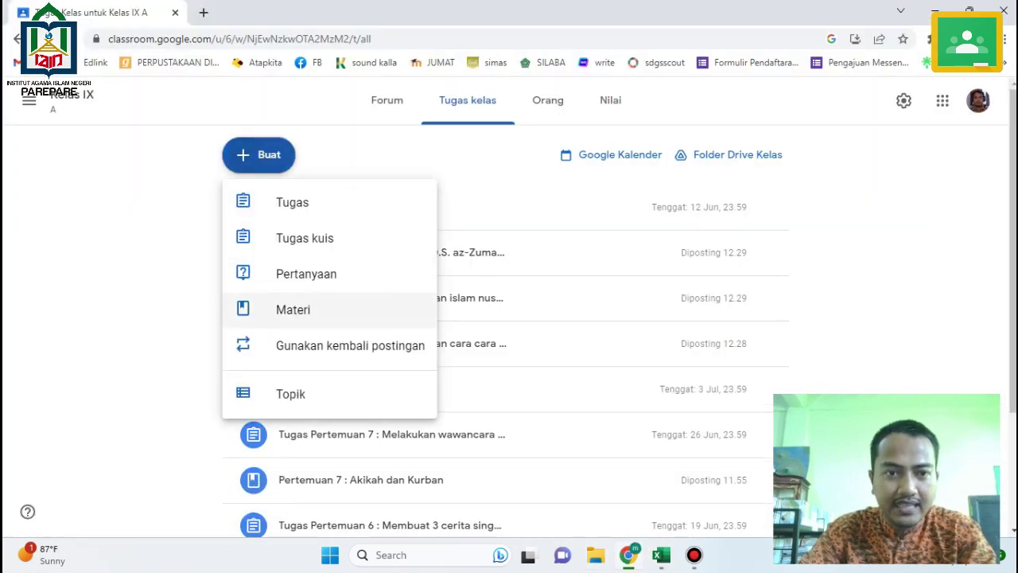
{"action": "left_click", "coordinate": [291, 307]}
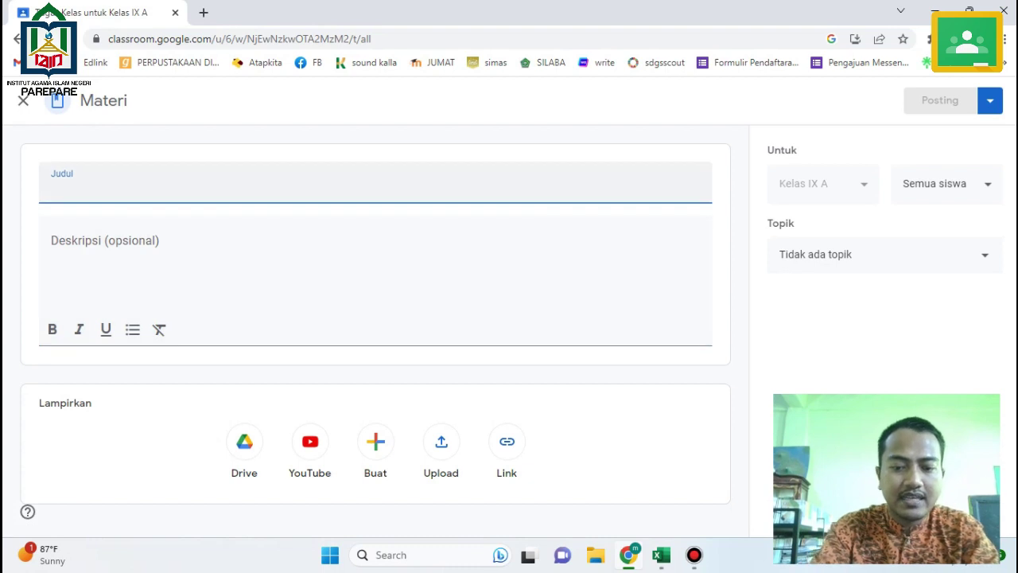
{"action": "type", "text": "Pertemuan 12"}
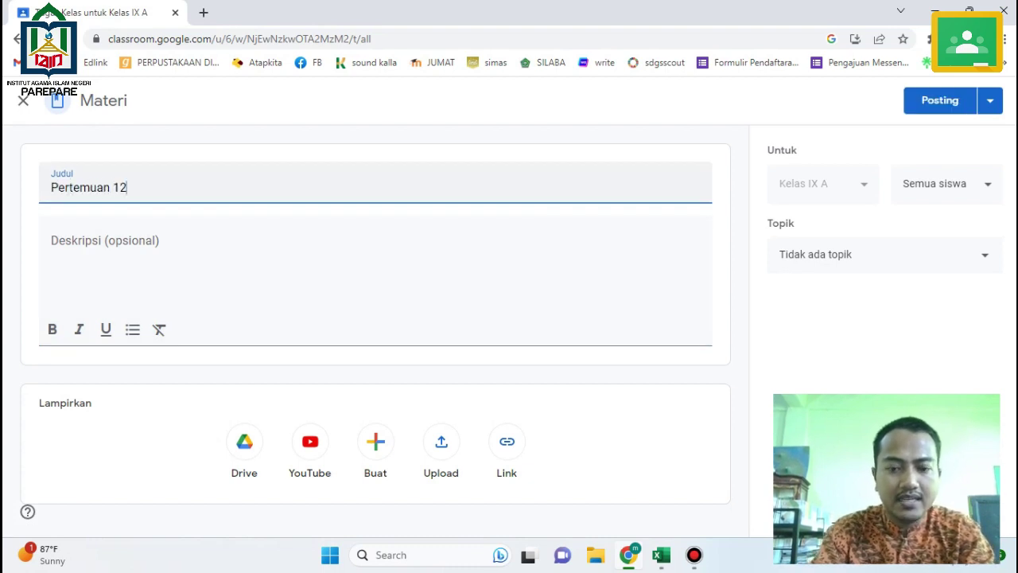
{"action": "type", "text": " :"}
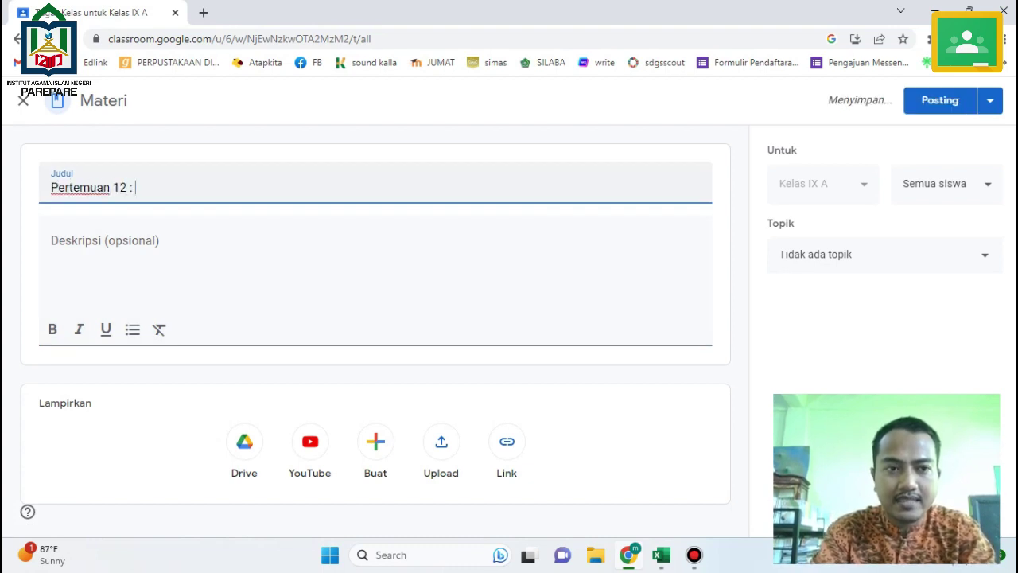
{"action": "type", "text": " Akh"}
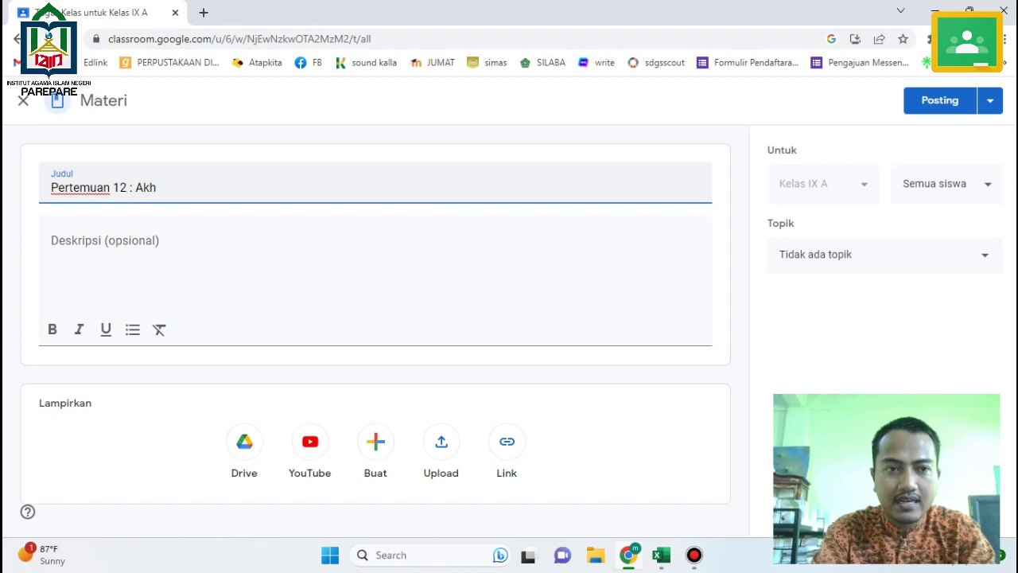
{"action": "key", "text": "BackSpace"}
{"action": "key", "text": "BackSpace"}
{"action": "type", "text": "hkamu"}
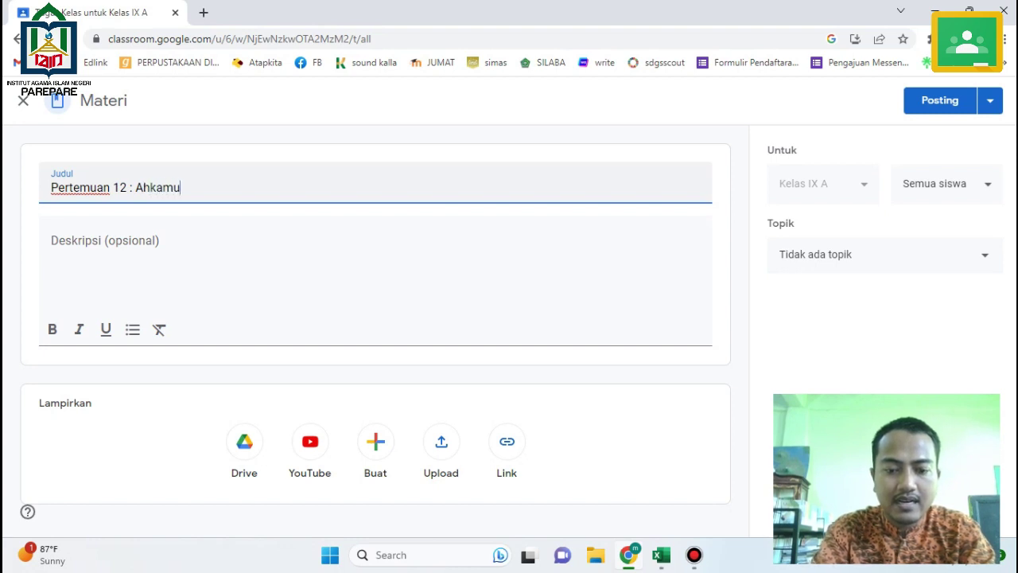
{"action": "type", "text": "r RA"}
{"action": "left_click", "coordinate": [51, 240]}
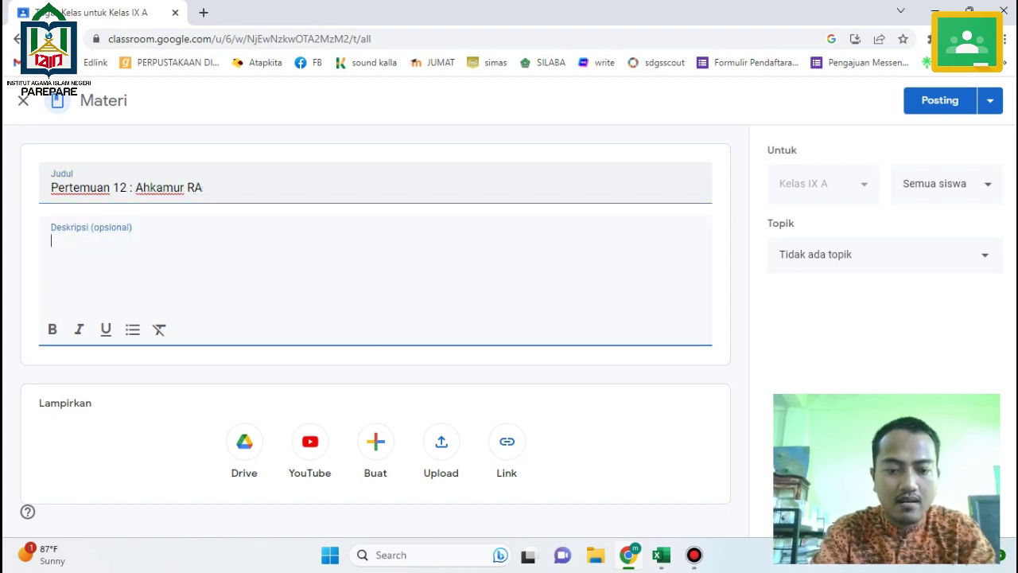
{"action": "type", "text": "Materi Ahkam"}
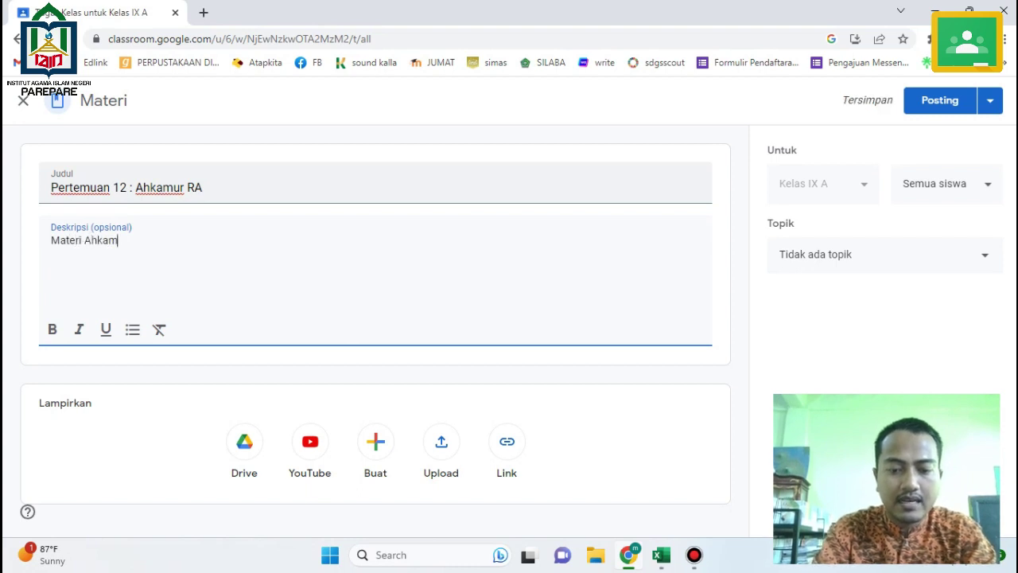
{"action": "type", "text": "ur RA"}
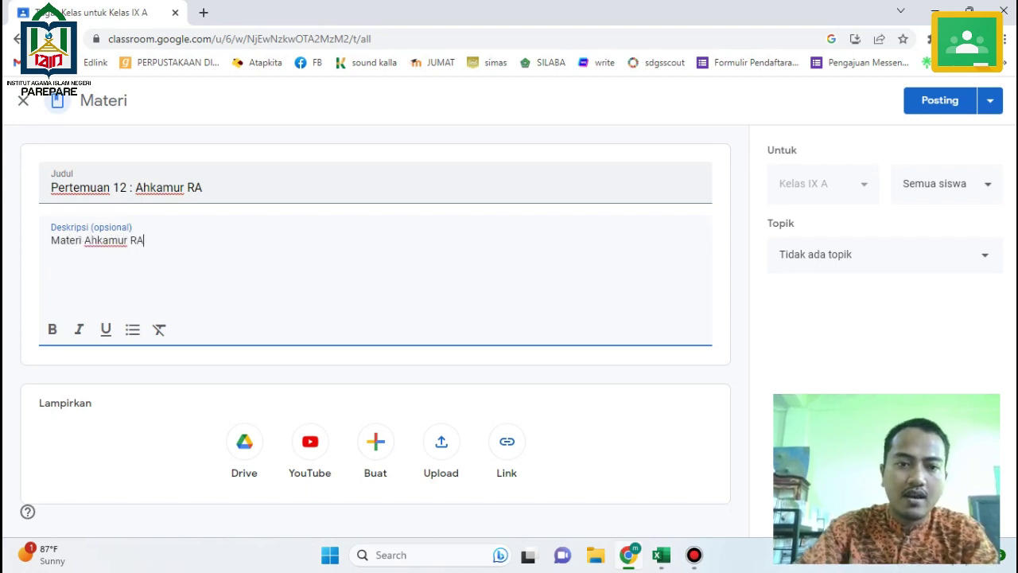
{"action": "left_click", "coordinate": [939, 100]}
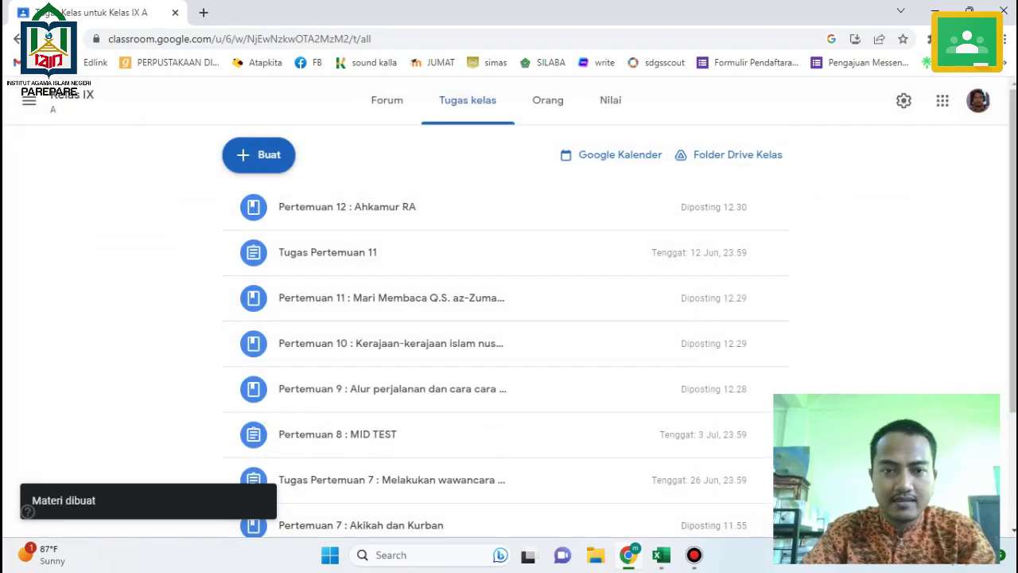
Create an assignment titled 'Tugas Pertemuan 12 :' with the copied task text as instructions.
{"action": "key", "text": "alt+Tab"}
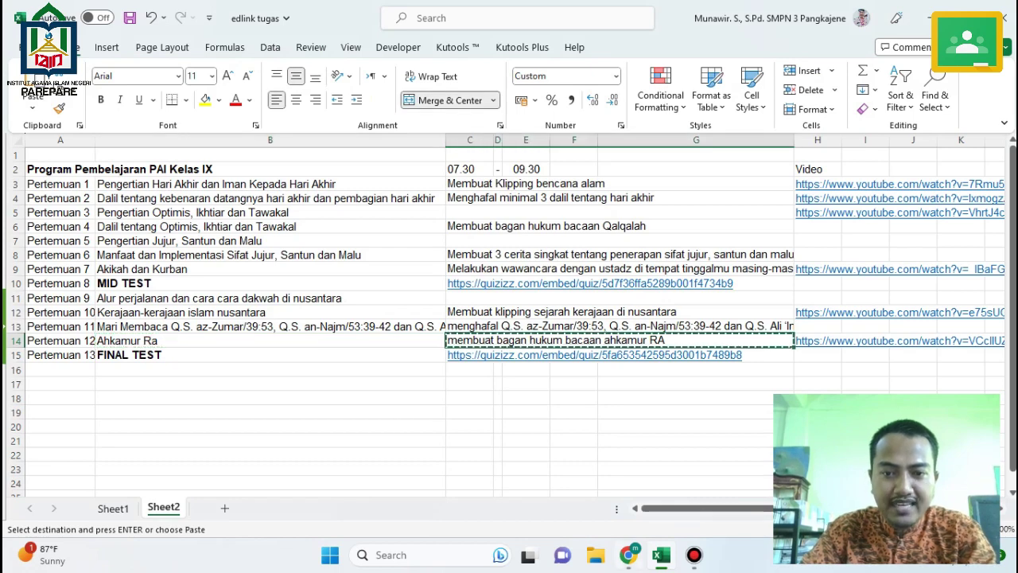
{"action": "key", "text": "alt+Tab"}
{"action": "left_click", "coordinate": [258, 154]}
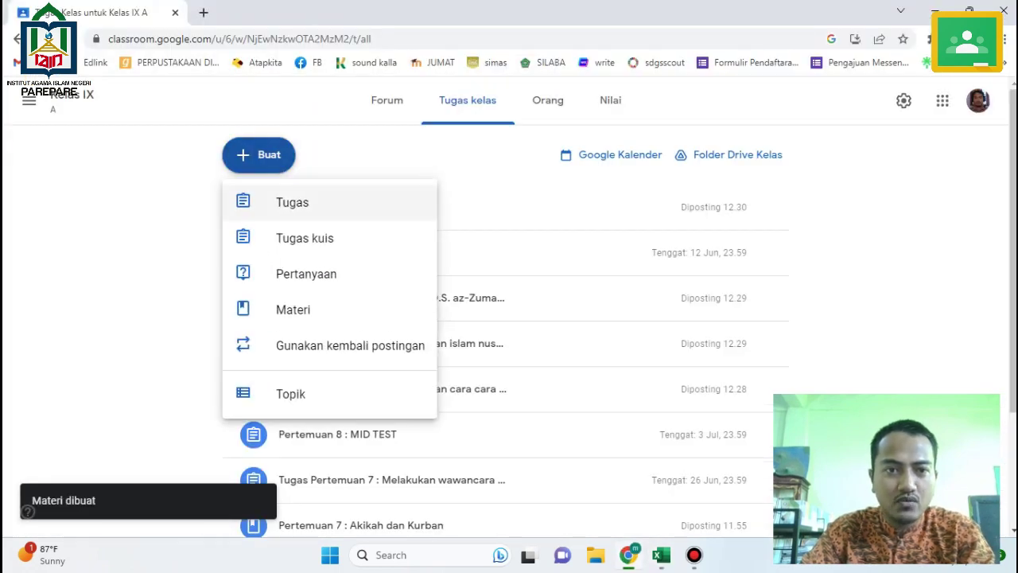
{"action": "left_click", "coordinate": [291, 202]}
{"action": "type", "text": "T"}
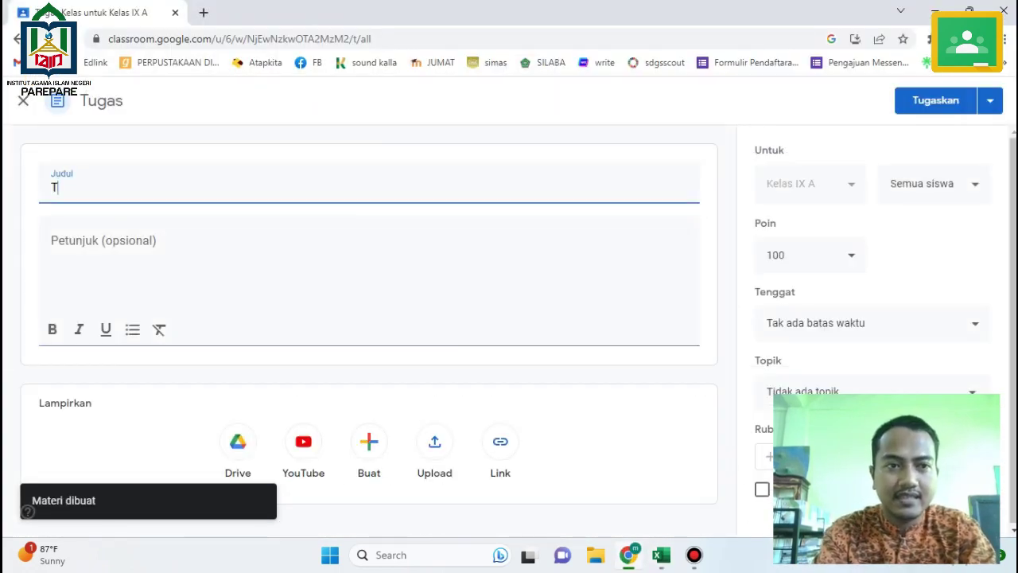
{"action": "type", "text": "ugas Pertemuan 12"}
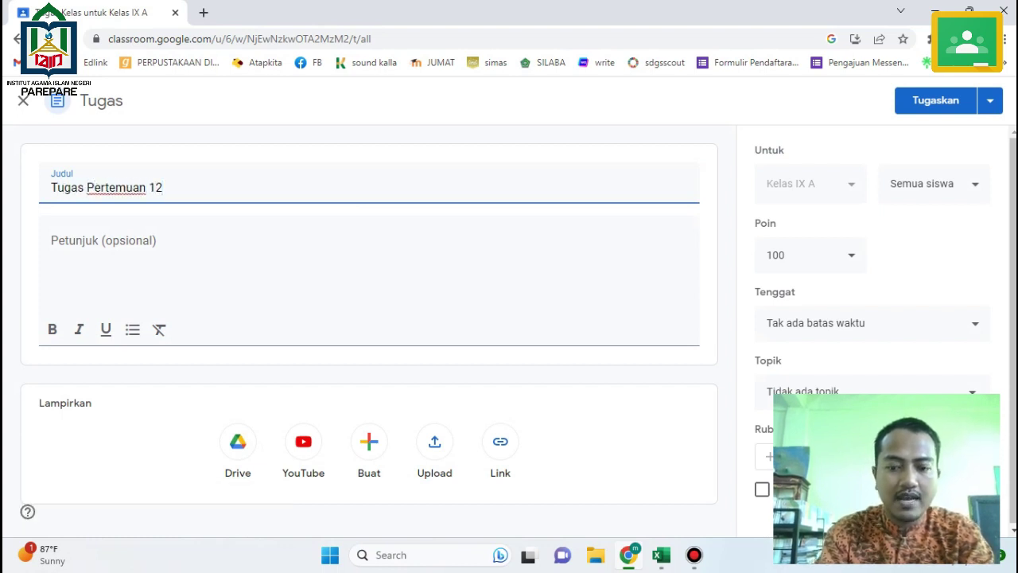
{"action": "type", "text": " :"}
{"action": "key", "text": "ctrl+v"}
{"action": "key", "text": "Tab"}
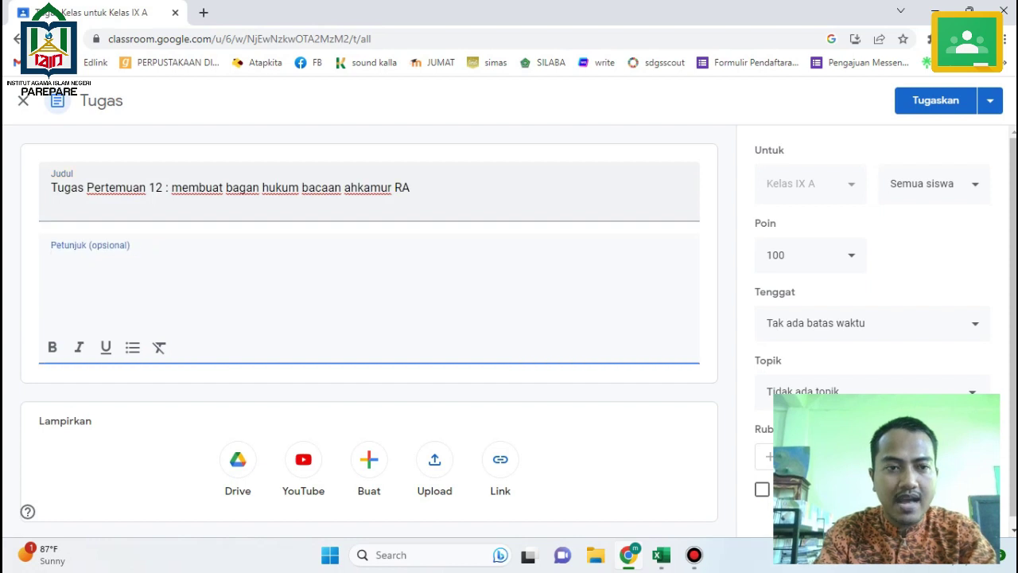
{"action": "key", "text": "ctrl+v"}
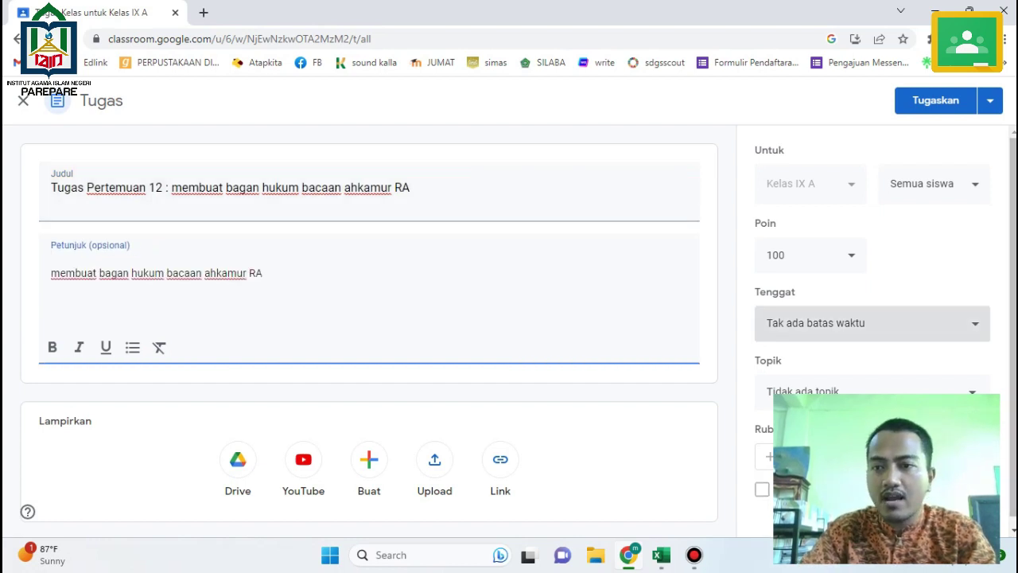
Set the due date to 26 June 2023 and assign the task.
{"action": "left_click", "coordinate": [872, 322]}
{"action": "left_click", "coordinate": [843, 380]}
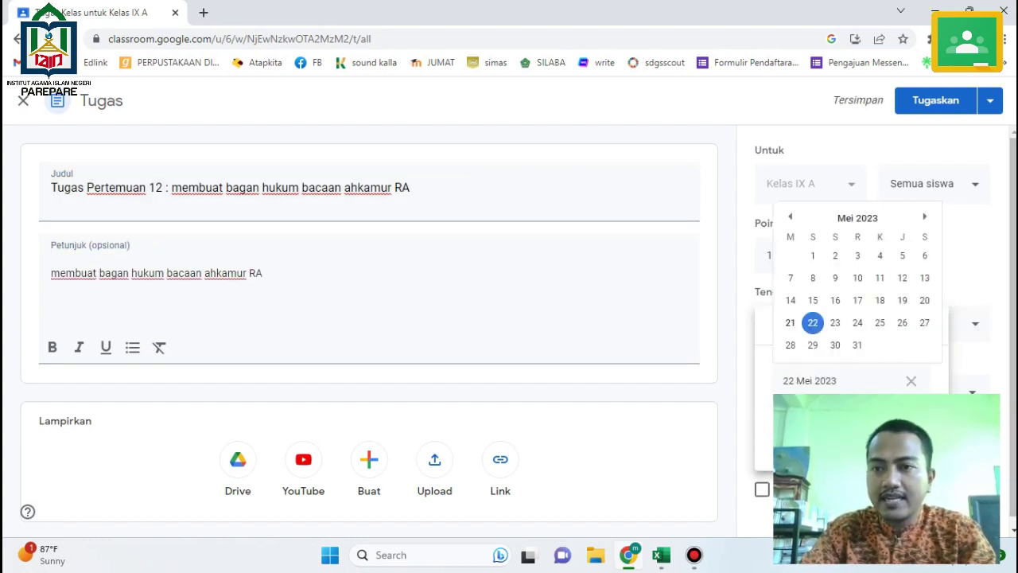
{"action": "left_click", "coordinate": [924, 216]}
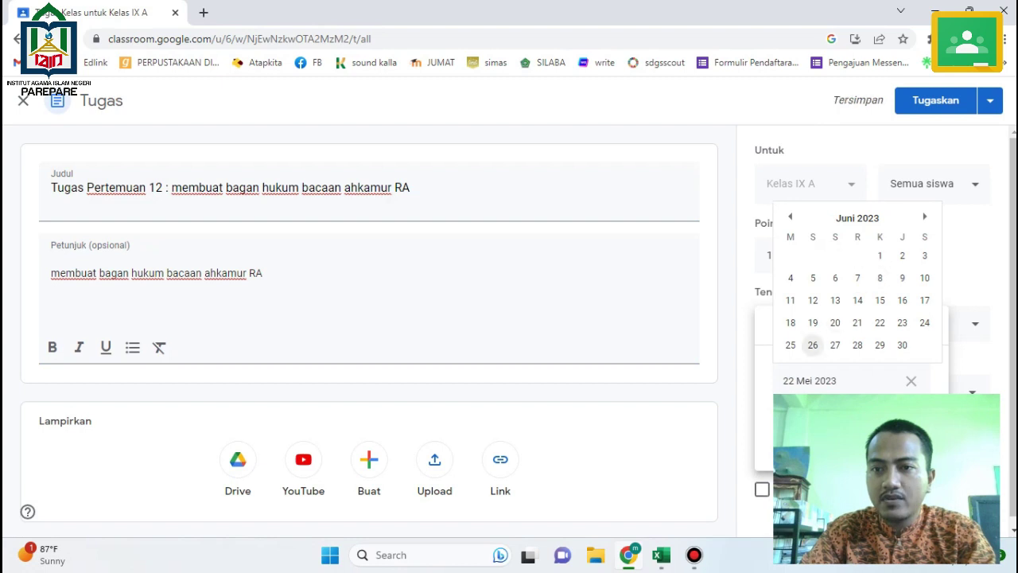
{"action": "left_click", "coordinate": [812, 344]}
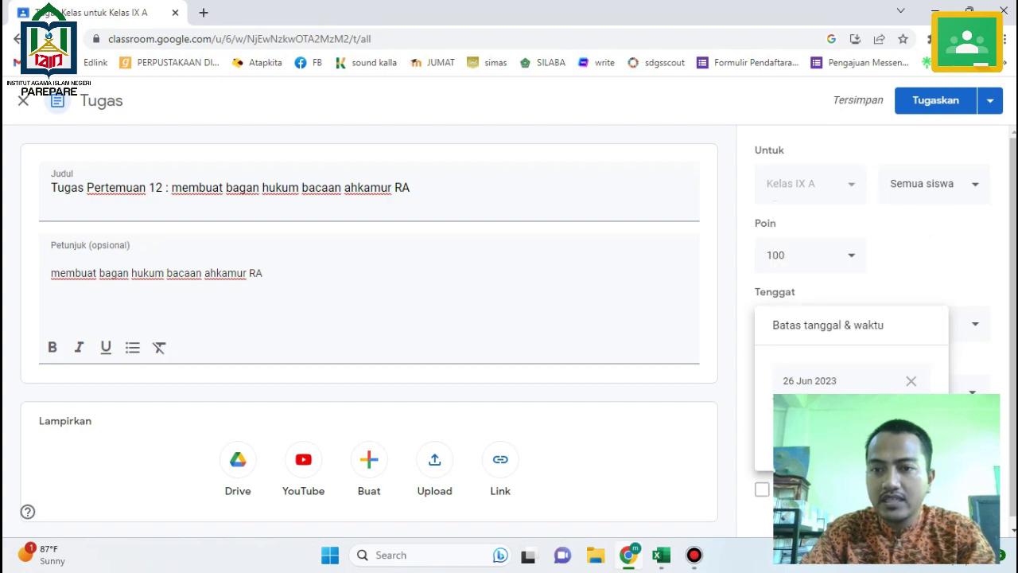
{"action": "left_click", "coordinate": [936, 101]}
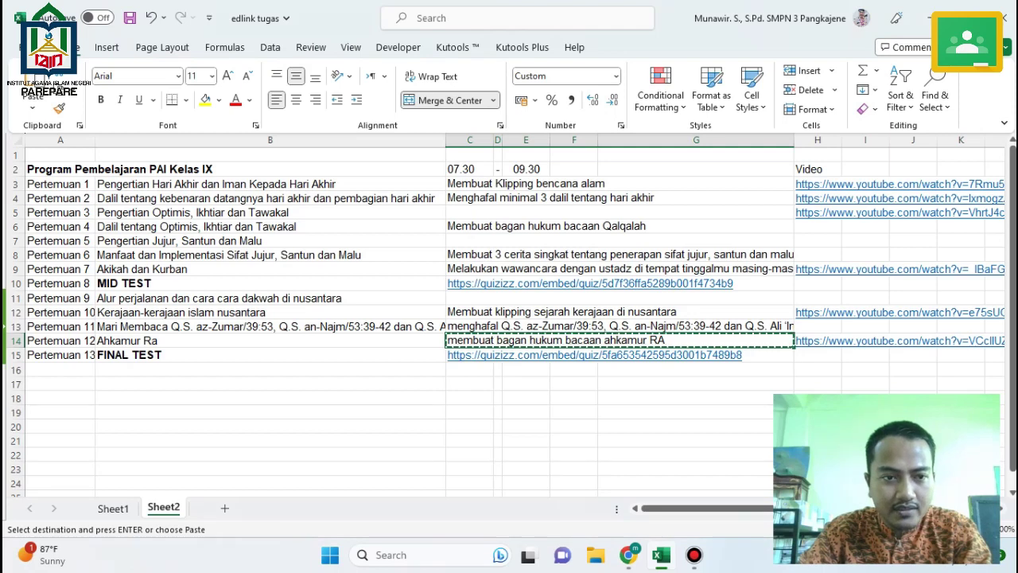
Copy the FINAL TEST entry and its Quizizz link from row 15 of the lesson spreadsheet.
{"action": "left_click", "coordinate": [159, 354]}
{"action": "key", "text": "ctrl+c"}
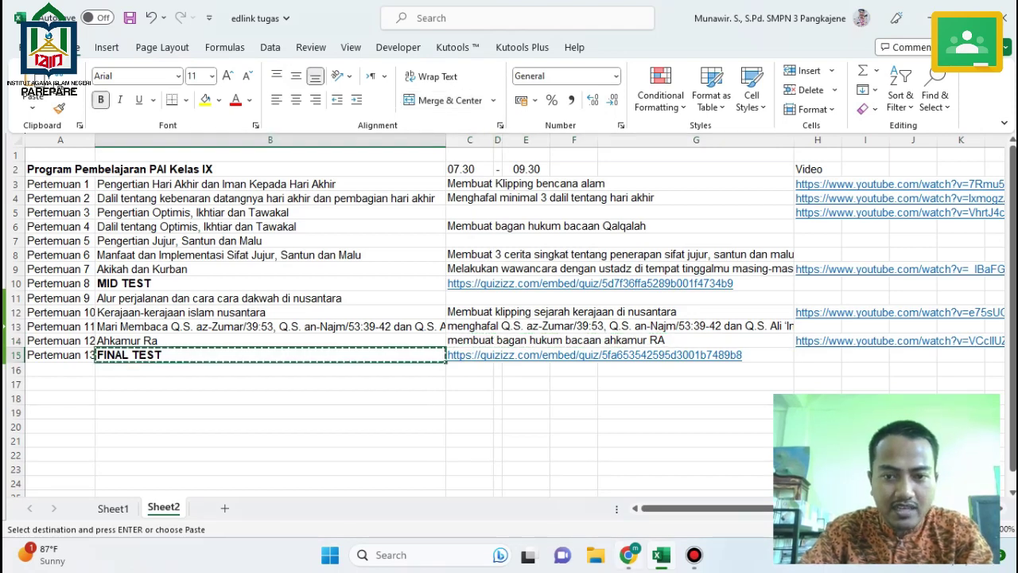
{"action": "mouse_move", "coordinate": [629, 555]}
{"action": "key", "text": "Right"}
{"action": "key", "text": "ctrl+c"}
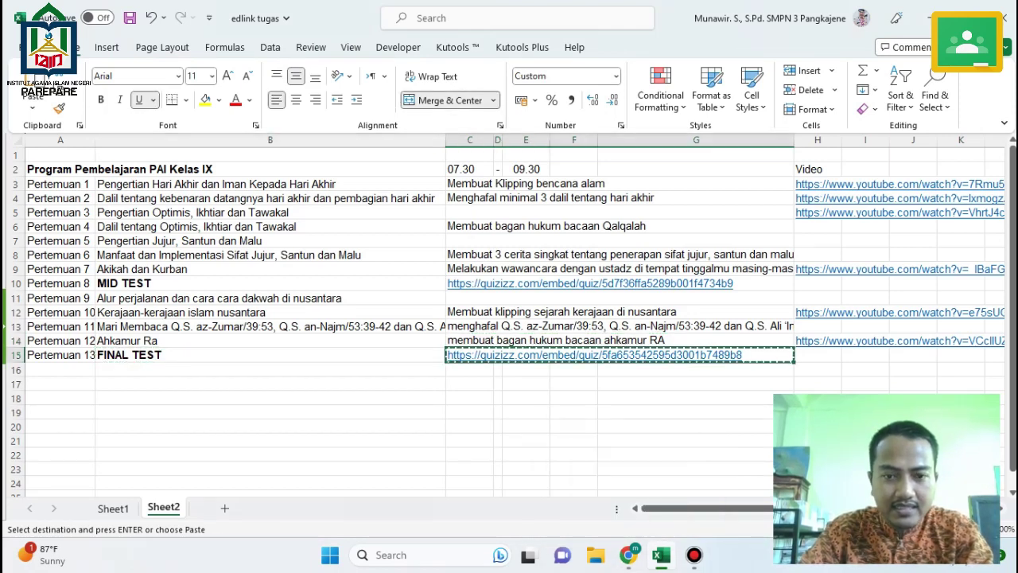
{"action": "key", "text": "alt+Tab"}
Create a material post titled 'Pertemuan 13 : FINAL TEST - UJIAN AKHIR SEMESTER GANJIL'.
{"action": "left_click", "coordinate": [259, 154]}
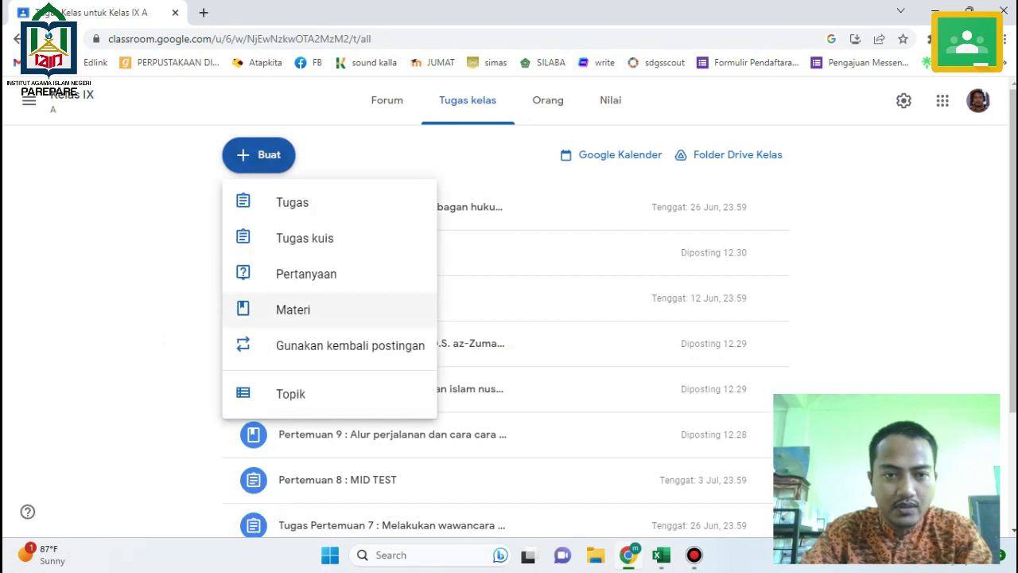
{"action": "left_click", "coordinate": [292, 310]}
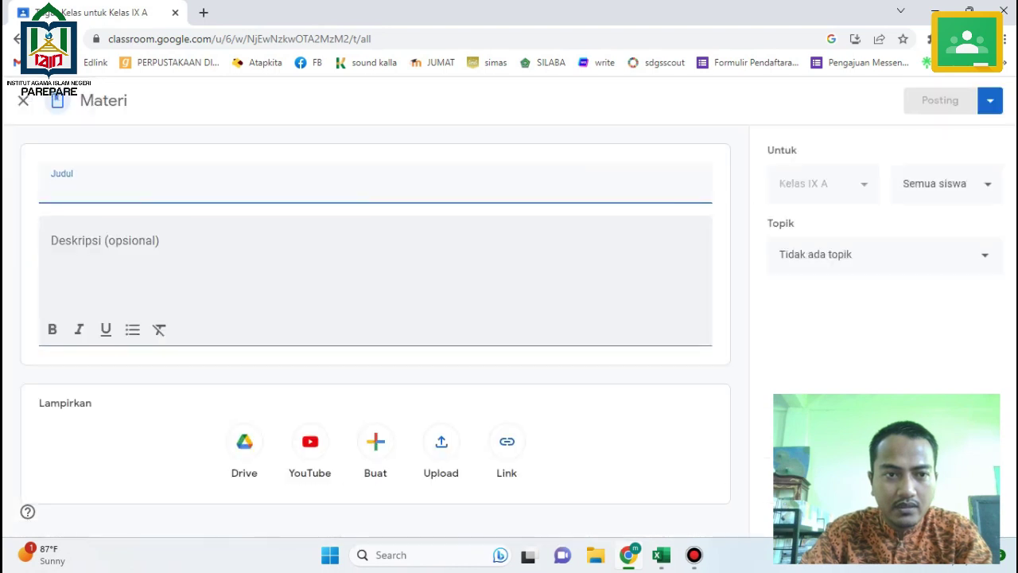
{"action": "type", "text": "Pertemu"}
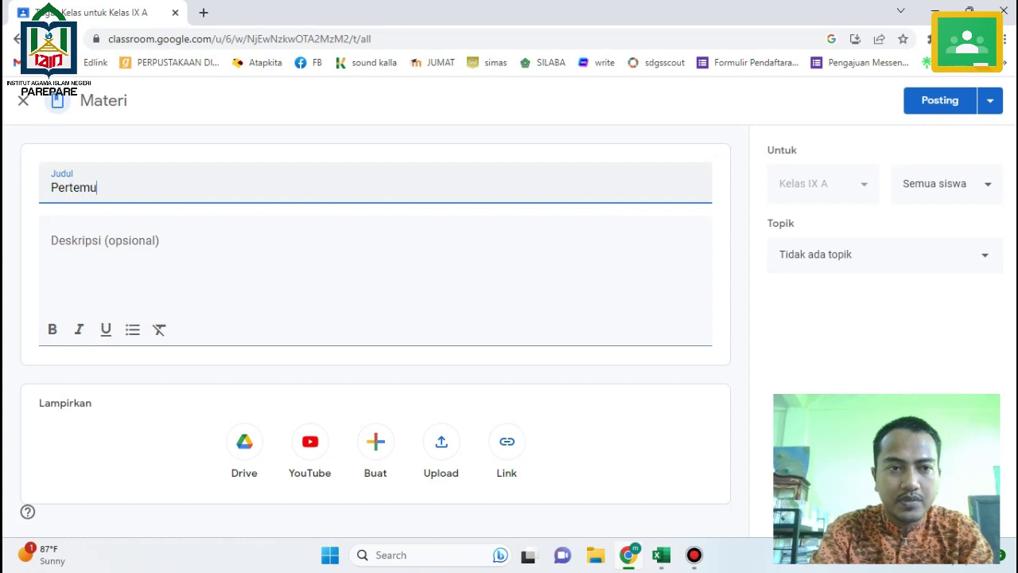
{"action": "type", "text": "an 13"}
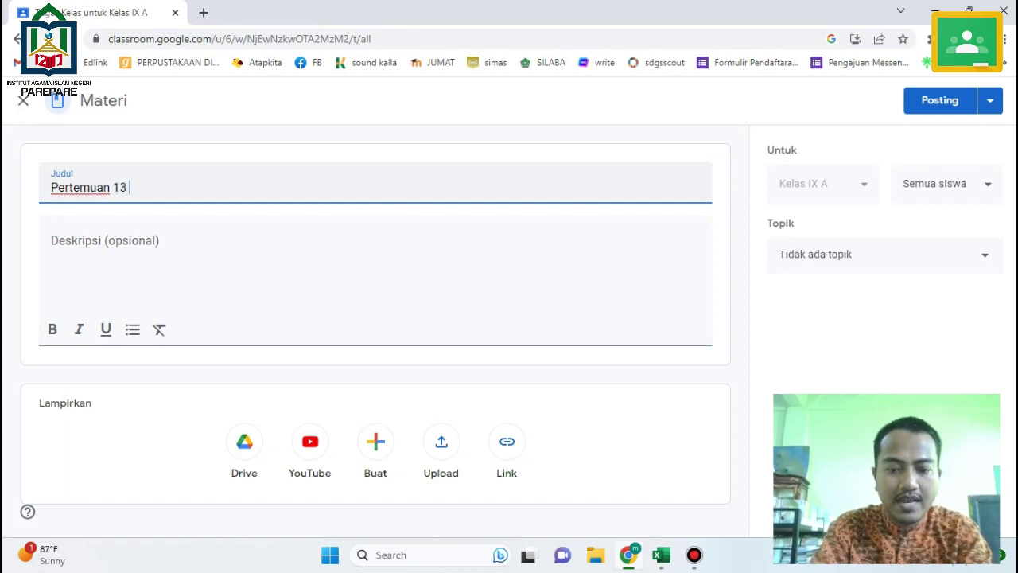
{"action": "type", "text": " : FINAL"}
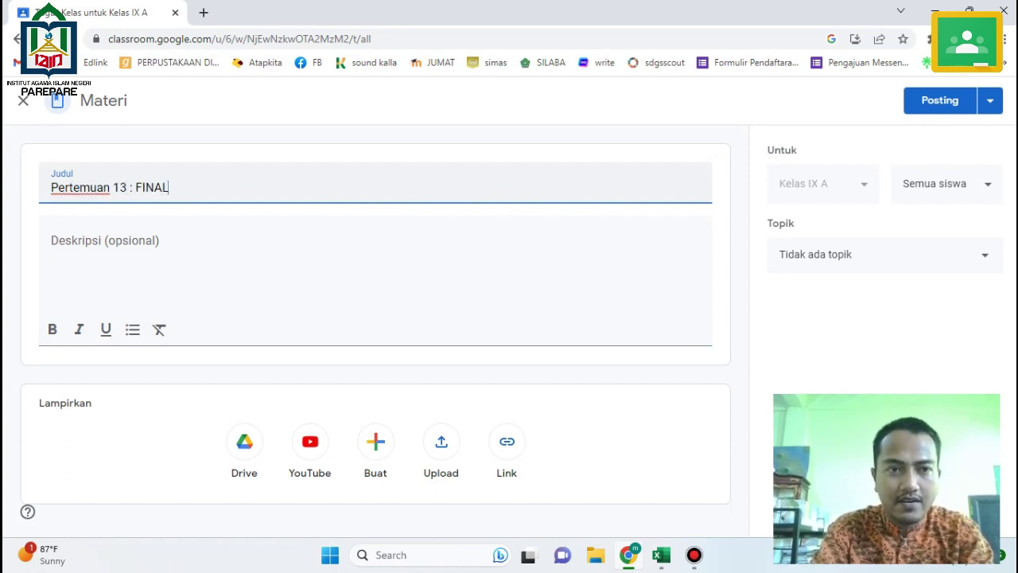
{"action": "type", "text": " TEST - "}
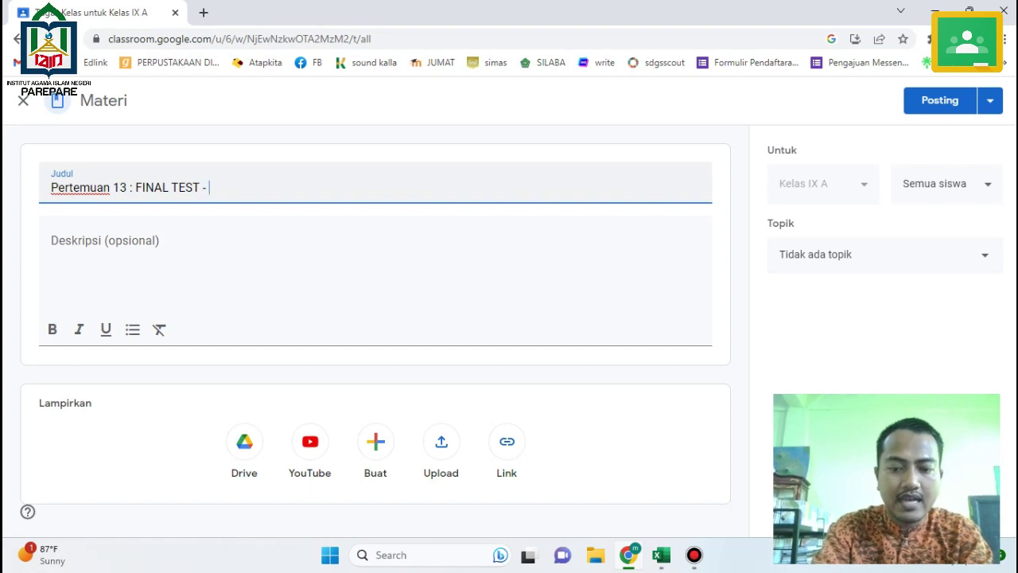
{"action": "type", "text": "UJIAN AKHIR "}
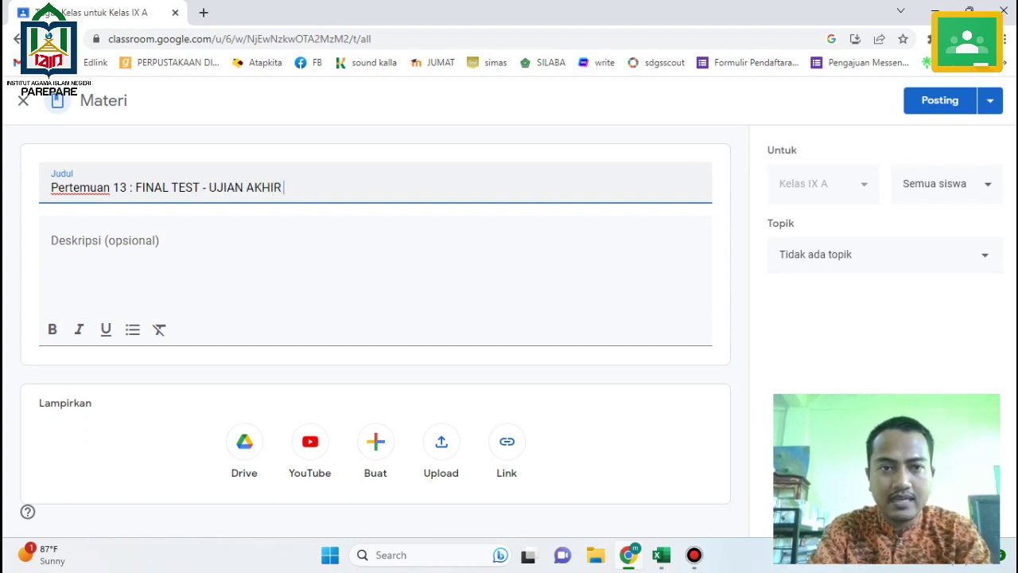
{"action": "type", "text": "SEMESTER GANJIL"}
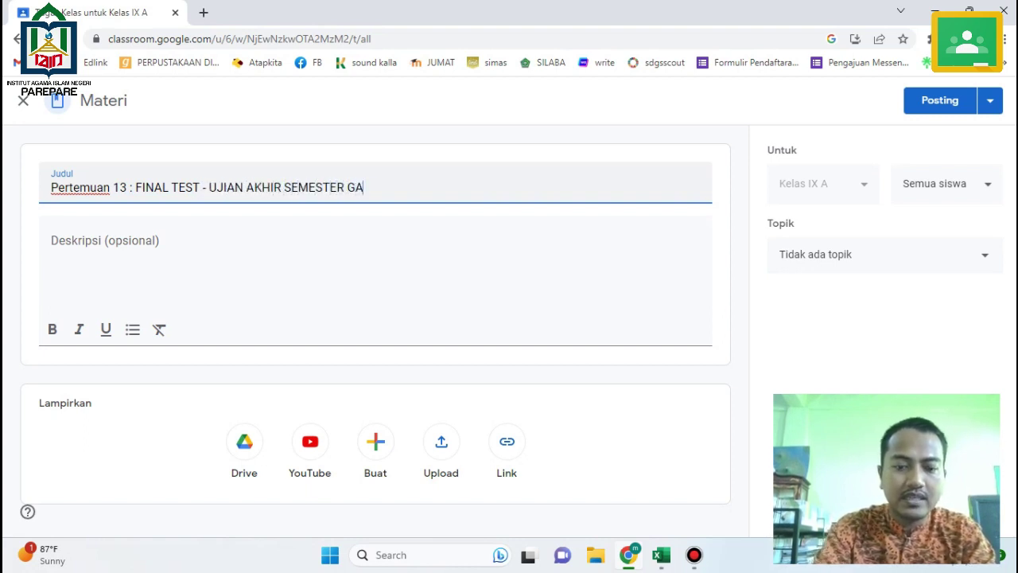
{"action": "left_click", "coordinate": [239, 254]}
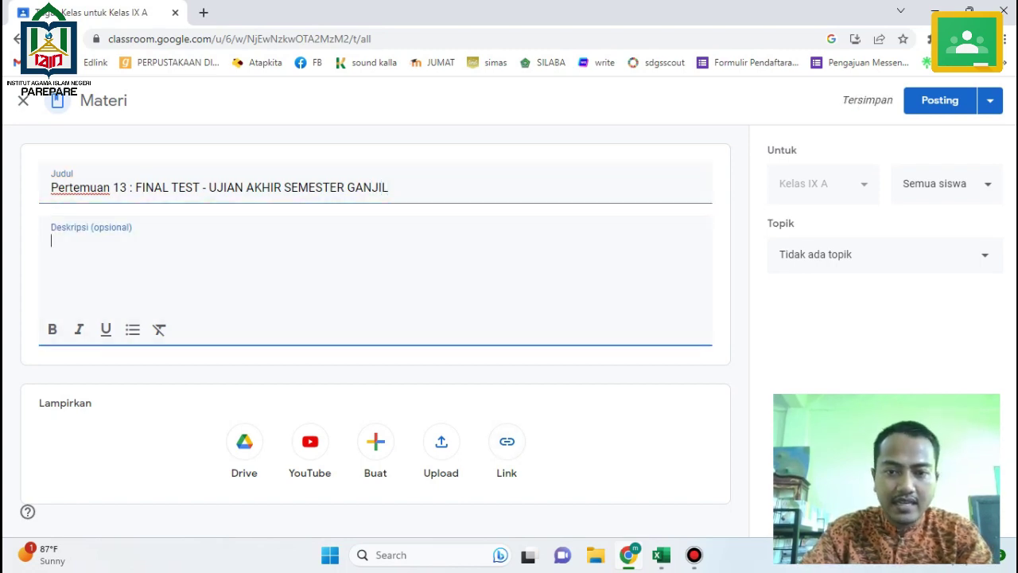
{"action": "left_click", "coordinate": [661, 554]}
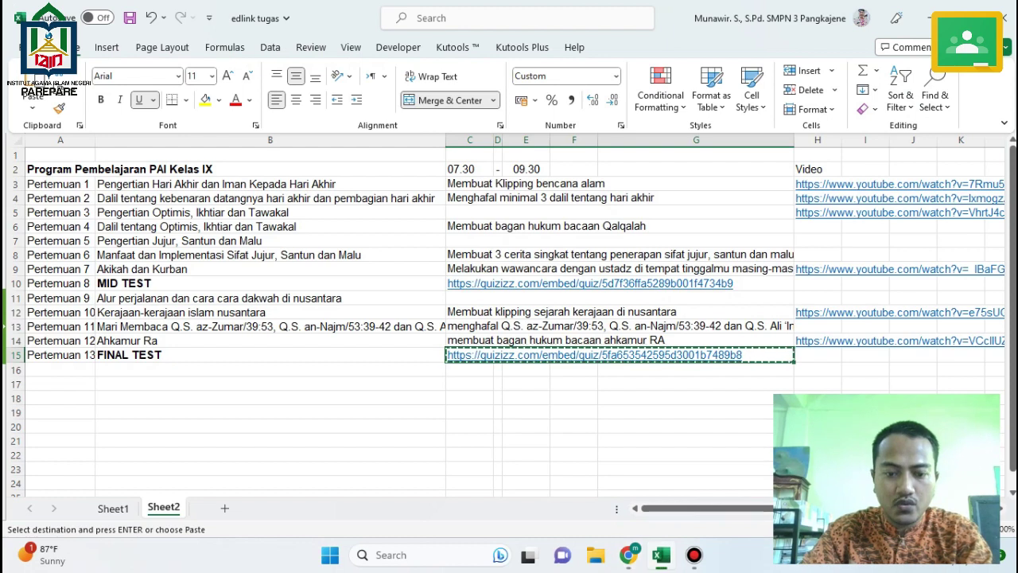
{"action": "key", "text": "alt+Tab"}
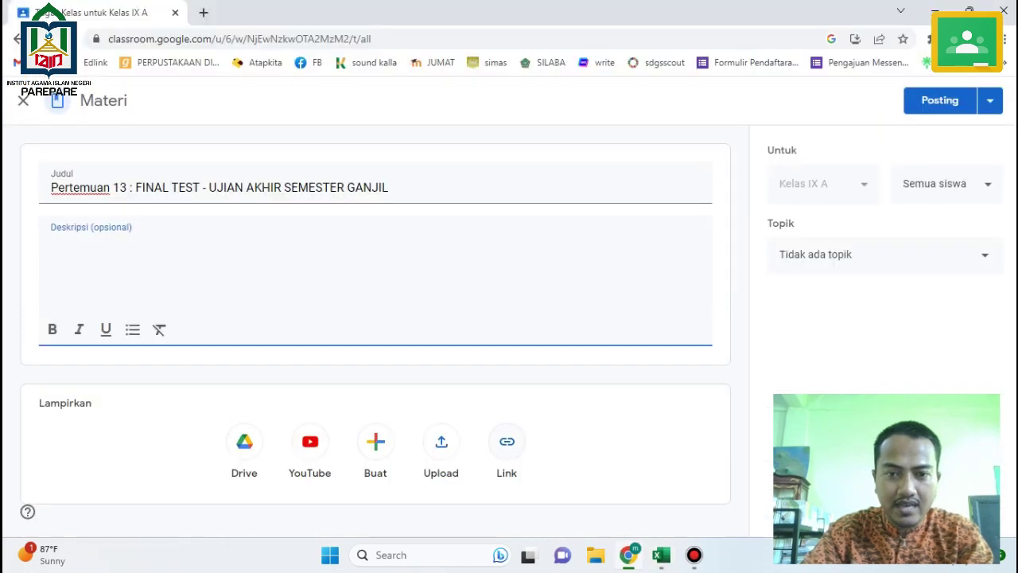
Attach the Quizizz link and describe it: 'silakan ananda mengikuti FINAL TEST - UJIAN AKHIR SEMESTER GANJIL berbasis QUIZZIZ'.
{"action": "left_click", "coordinate": [507, 442]}
{"action": "key", "text": "ctrl+v"}
{"action": "key", "text": "Return"}
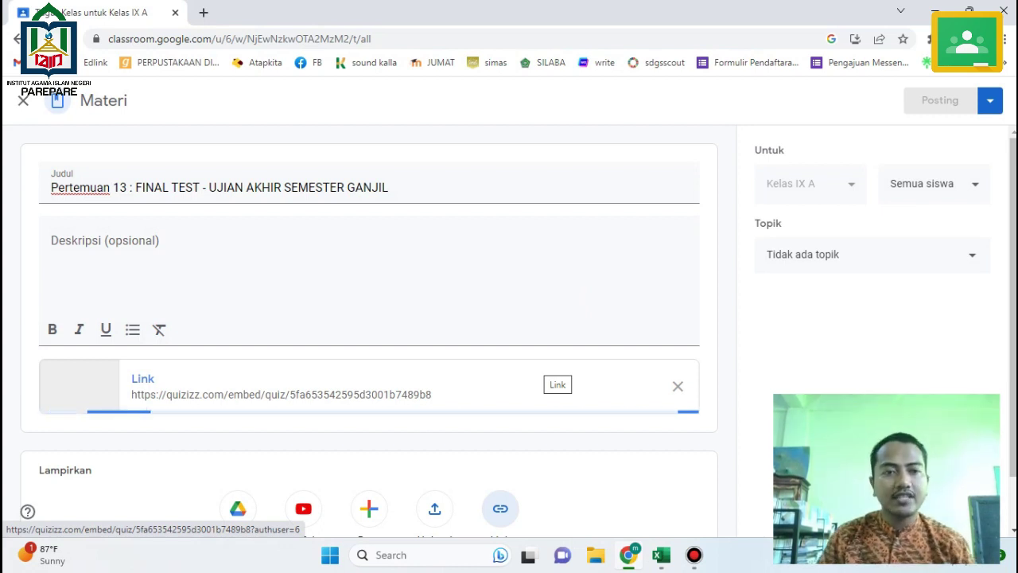
{"action": "left_click", "coordinate": [52, 240]}
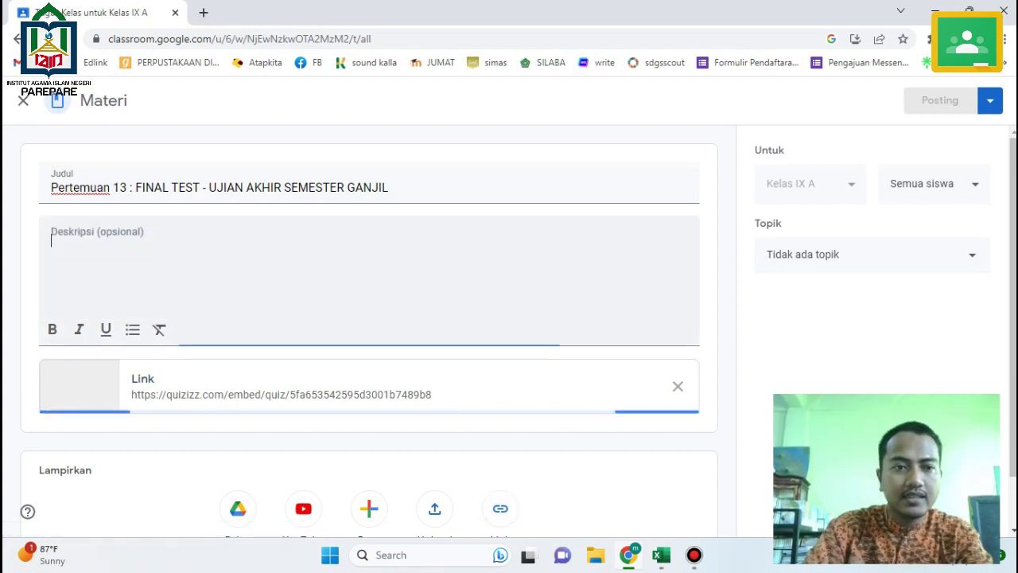
{"action": "type", "text": "silaka"}
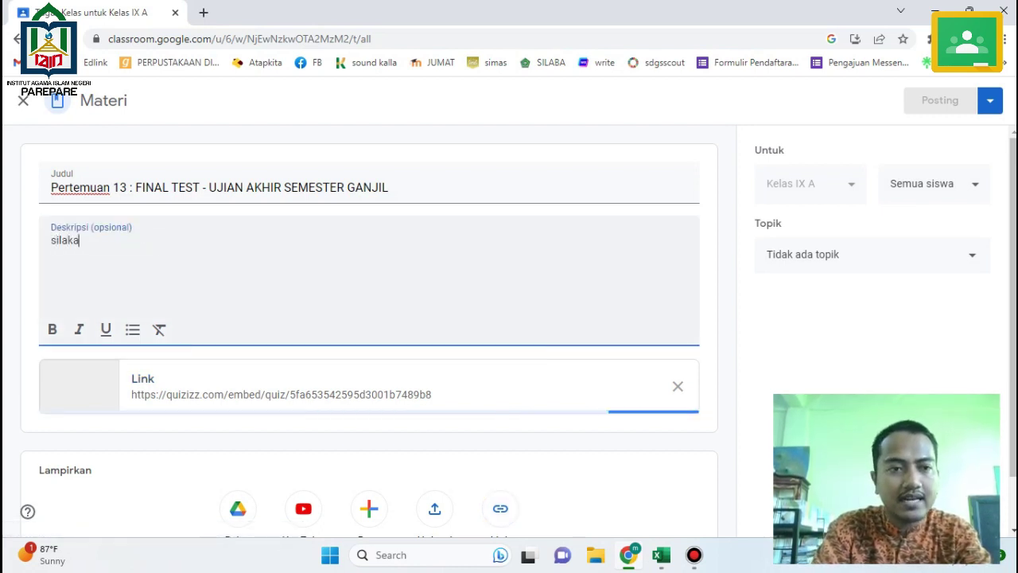
{"action": "type", "text": "n ananda mengiku"}
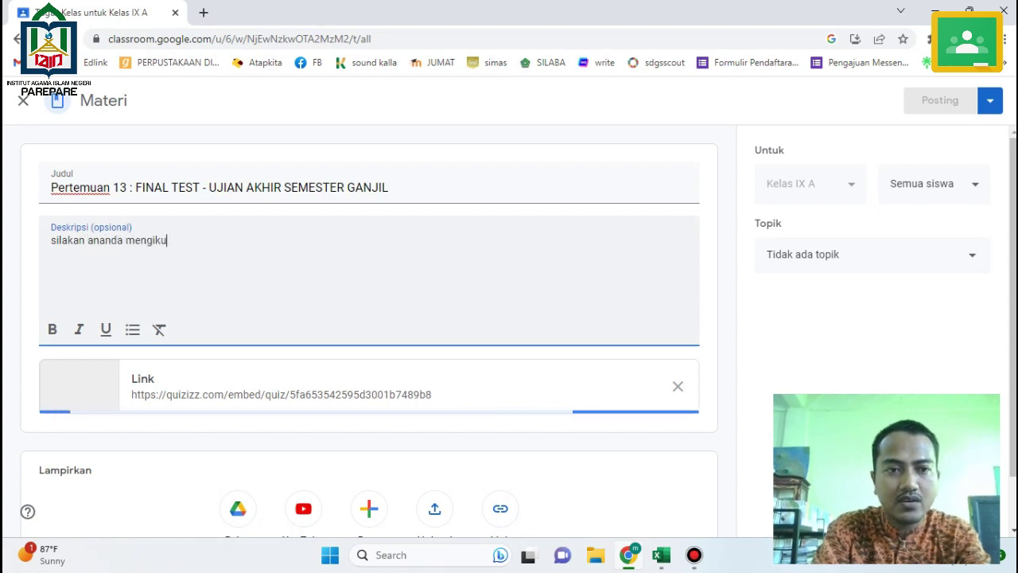
{"action": "type", "text": "ti FINAL "}
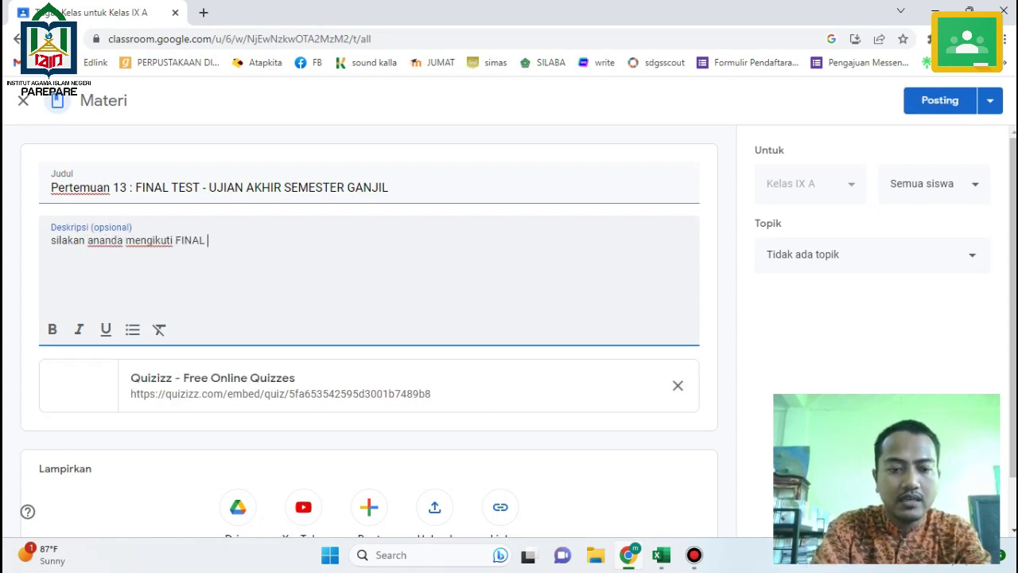
{"action": "type", "text": "TEST - UJ"}
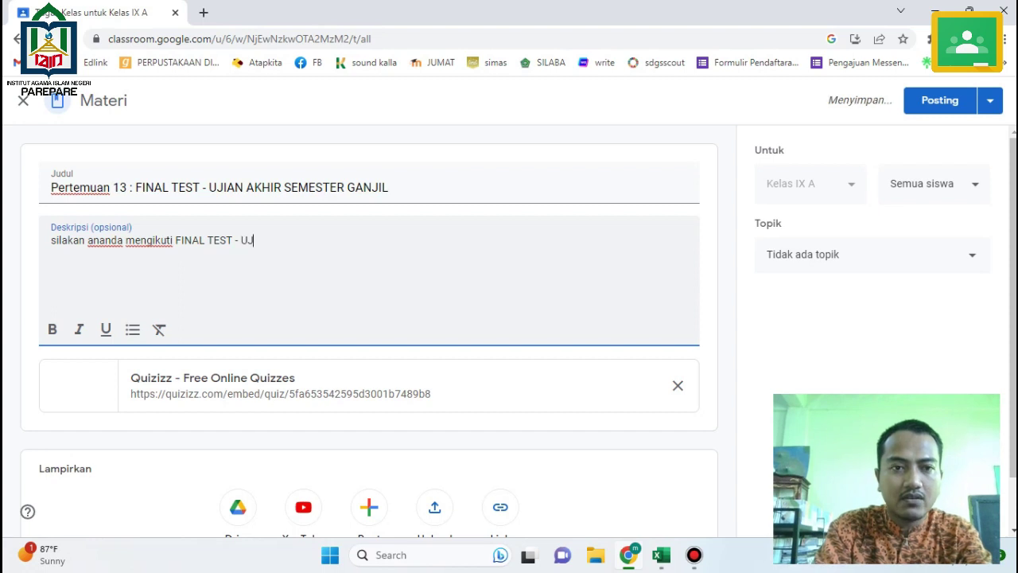
{"action": "type", "text": "IAN AKHIR SEMESTE"}
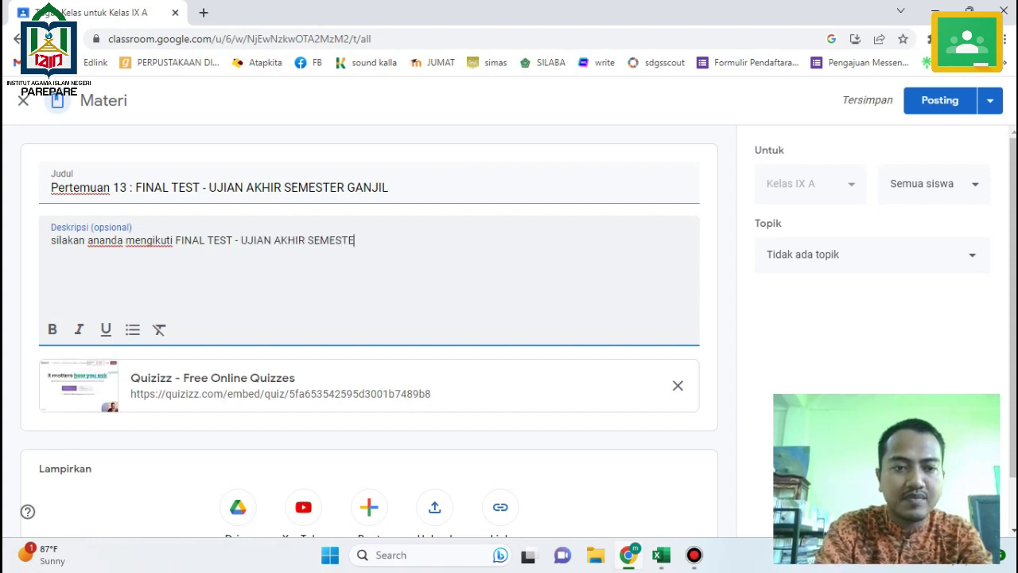
{"action": "type", "text": "R GANJIL"}
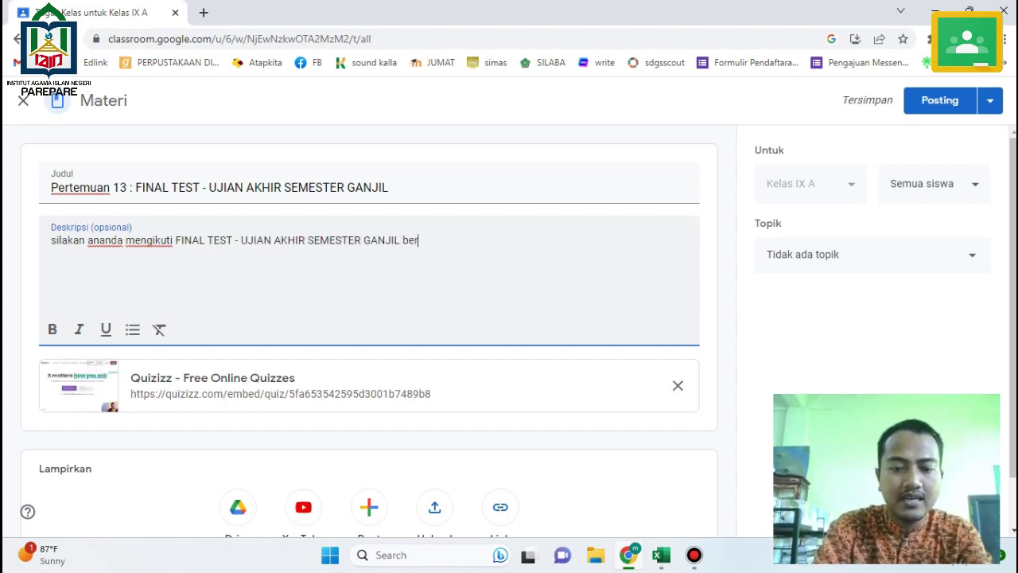
{"action": "type", "text": " berbasis QU"}
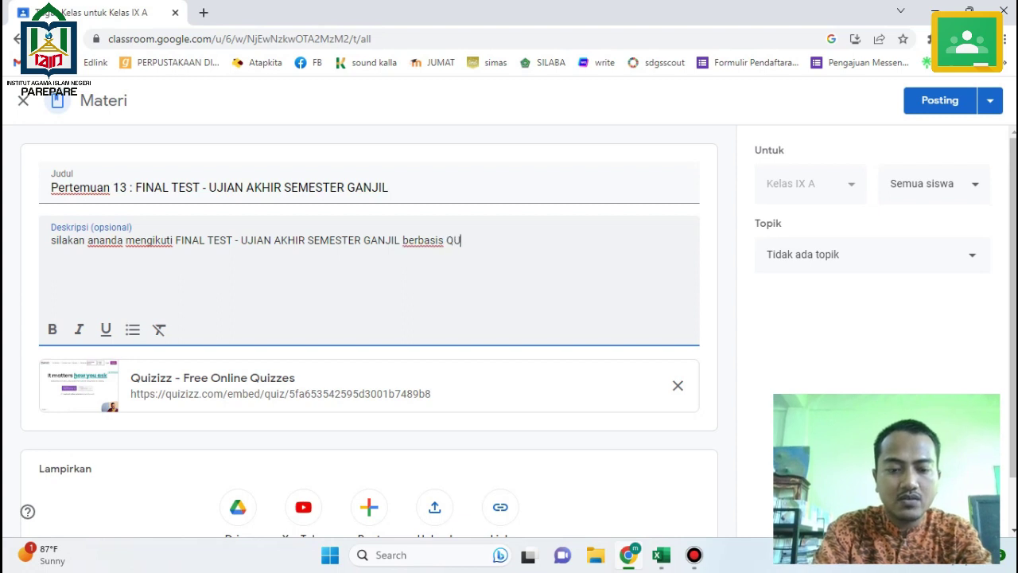